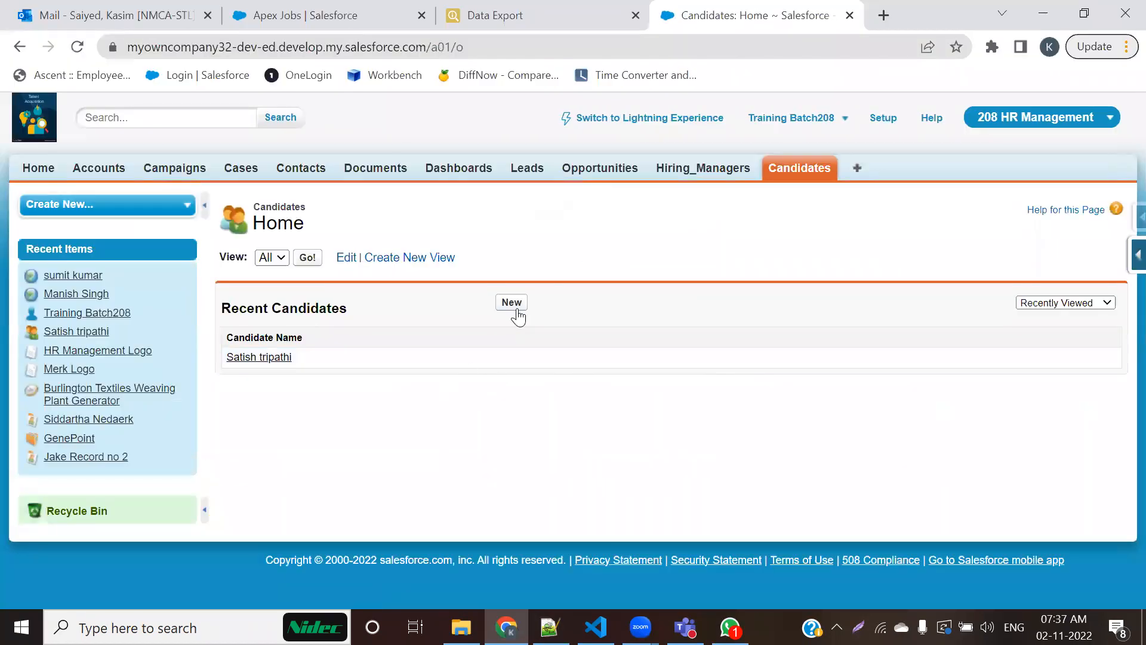
Step: Open a blank new Candidate record form and review its single-column list of fields
left_click(520, 311)
scroll(640, 459, "down", 3)
scroll(641, 460, "up", 3)
scroll(641, 459, "down", 3)
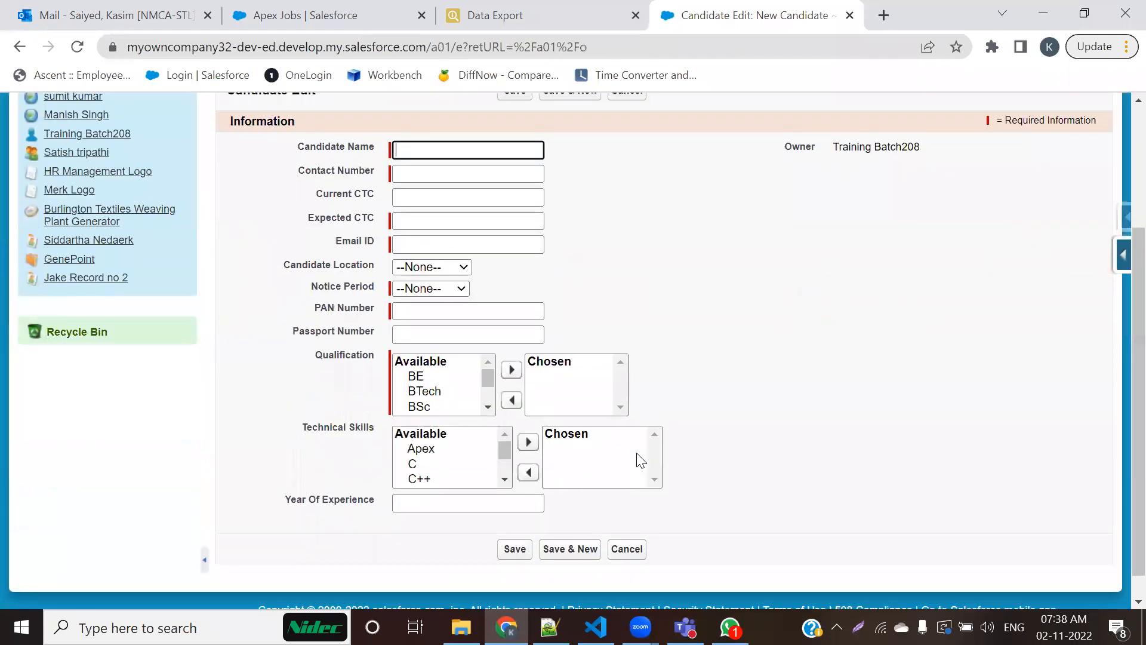
scroll(638, 456, "up", 3)
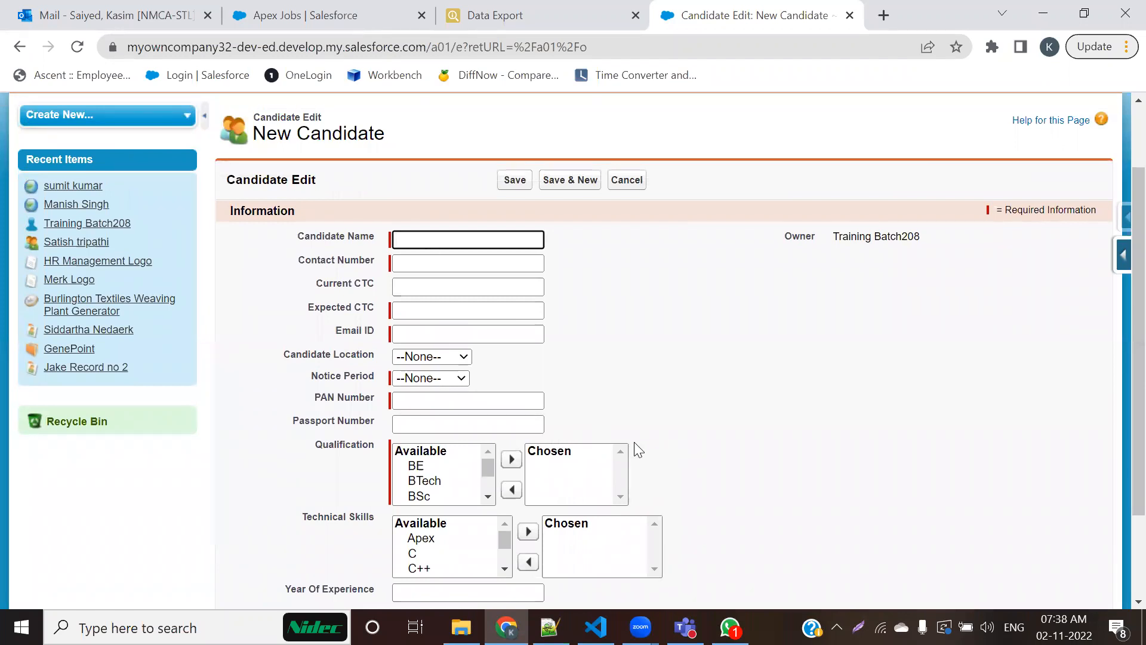
scroll(652, 411, "down", 3)
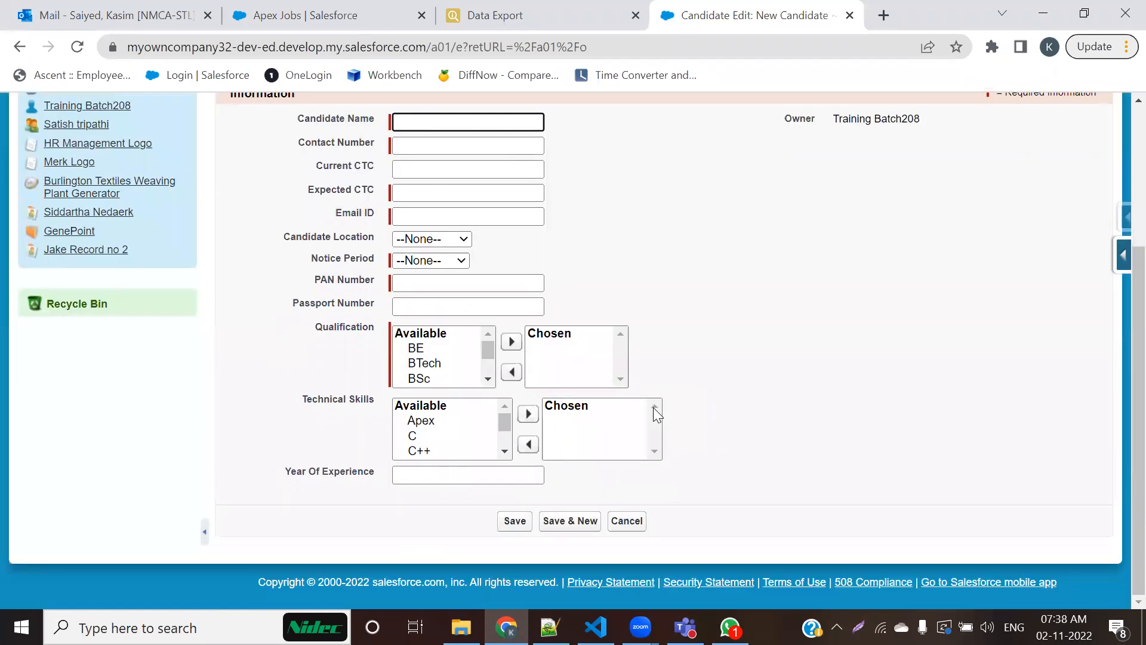
scroll(653, 407, "up", 3)
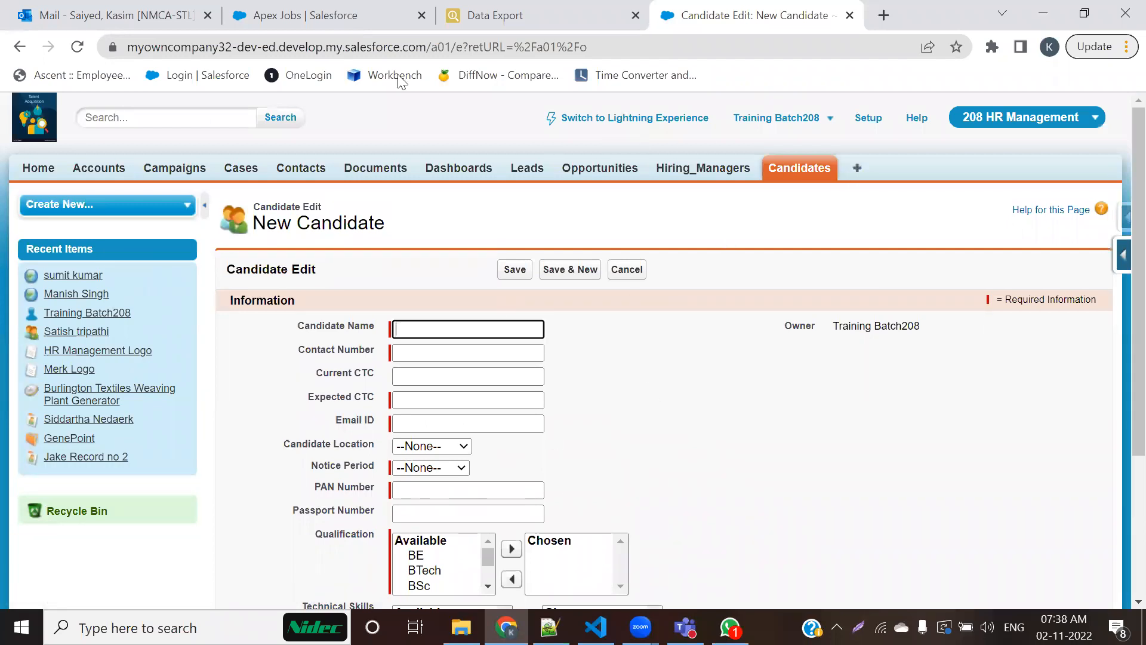
Step: Switch to Notepad++ and open the file IDD for Field creation.txt from the Salesforce_Kasim folder
key("alt+Tab")
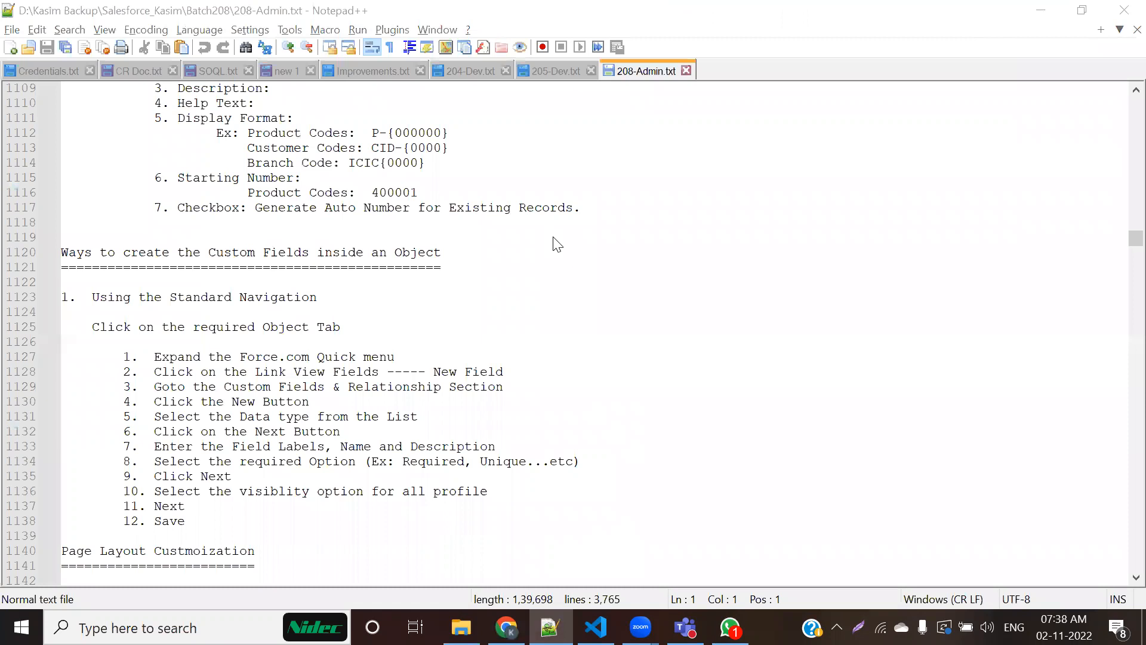
key("ctrl+o")
left_click(471, 92)
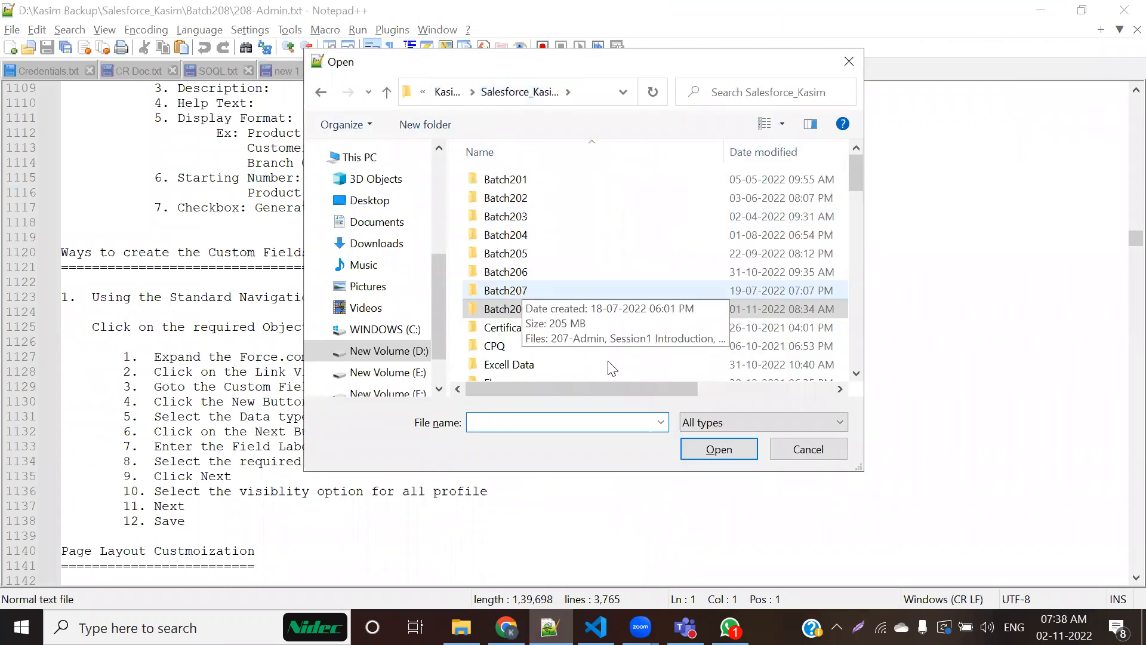
key("i")
left_click(702, 456)
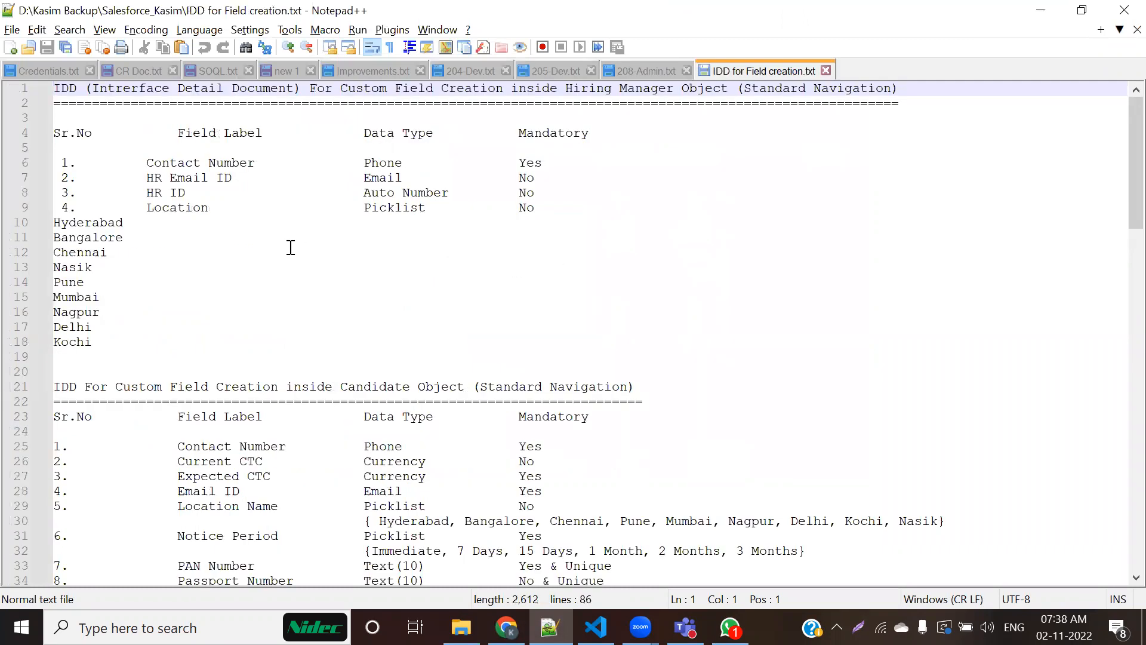
Step: Examine the Hiring Manager object's custom field list, including each field's data type and mandatory setting
left_click_drag(147, 163, 292, 212)
left_click(331, 303)
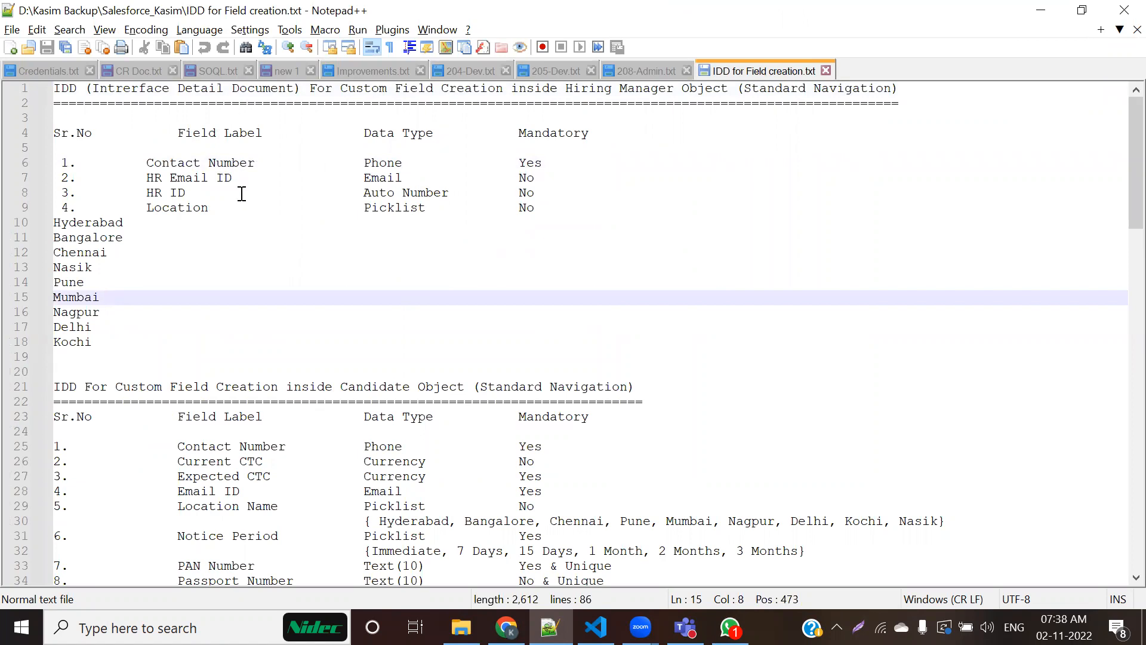
left_click_drag(142, 168, 506, 206)
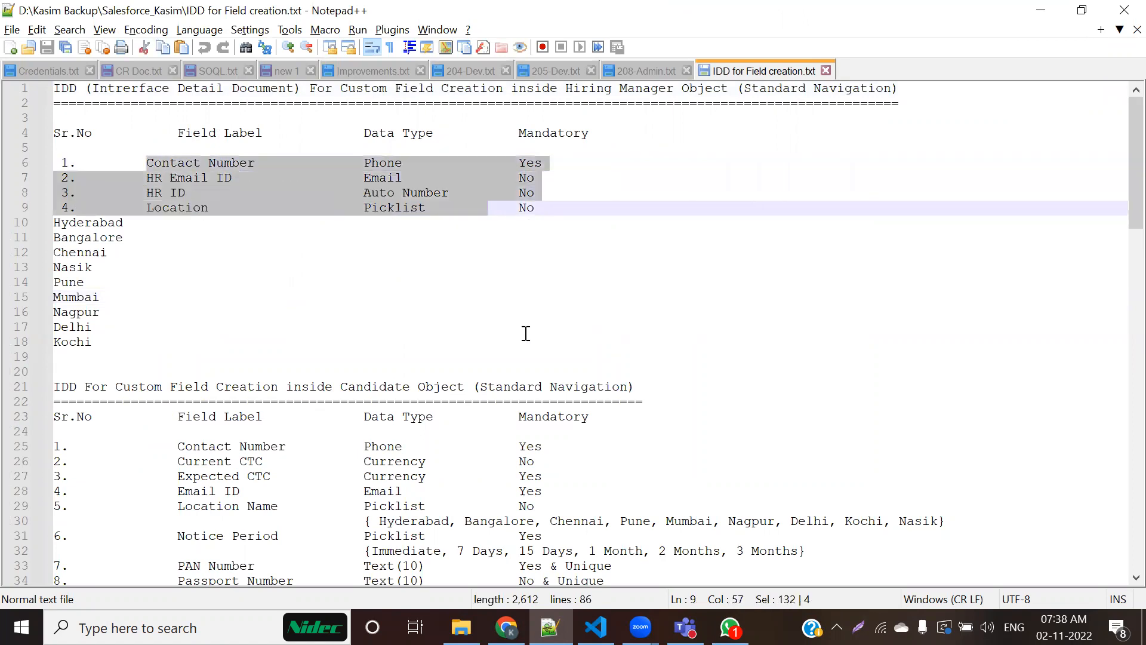
left_click(428, 327)
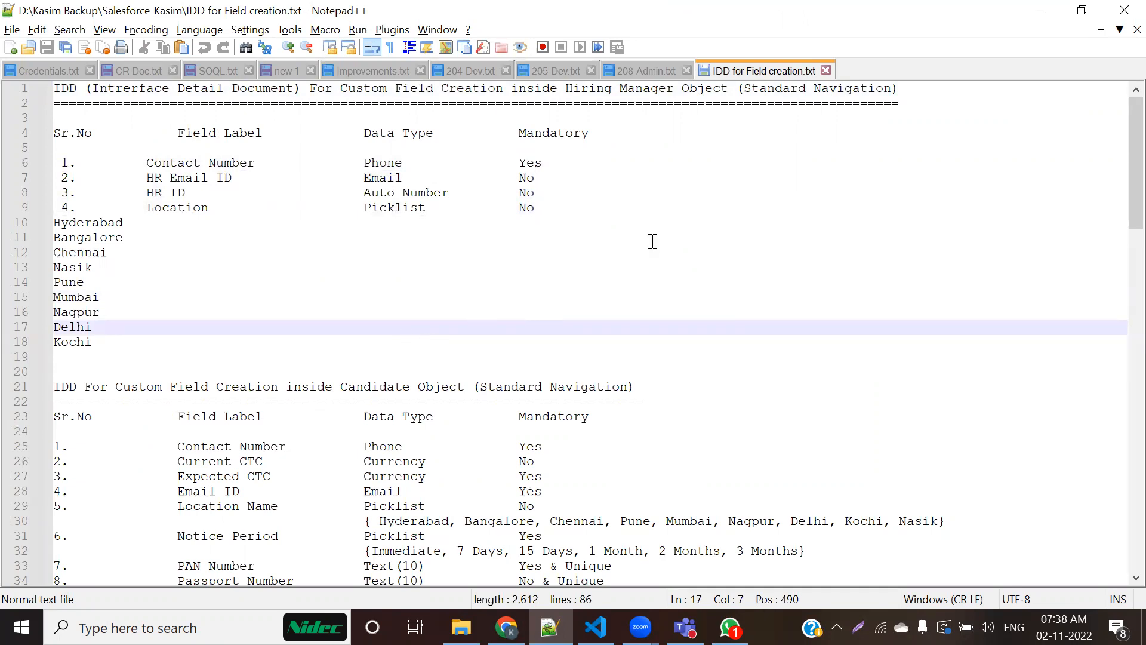
Step: Examine the Candidate object's custom field list, highlighting field labels such as Email ID
scroll(468, 355, "down", 1)
scroll(488, 381, "down", 2)
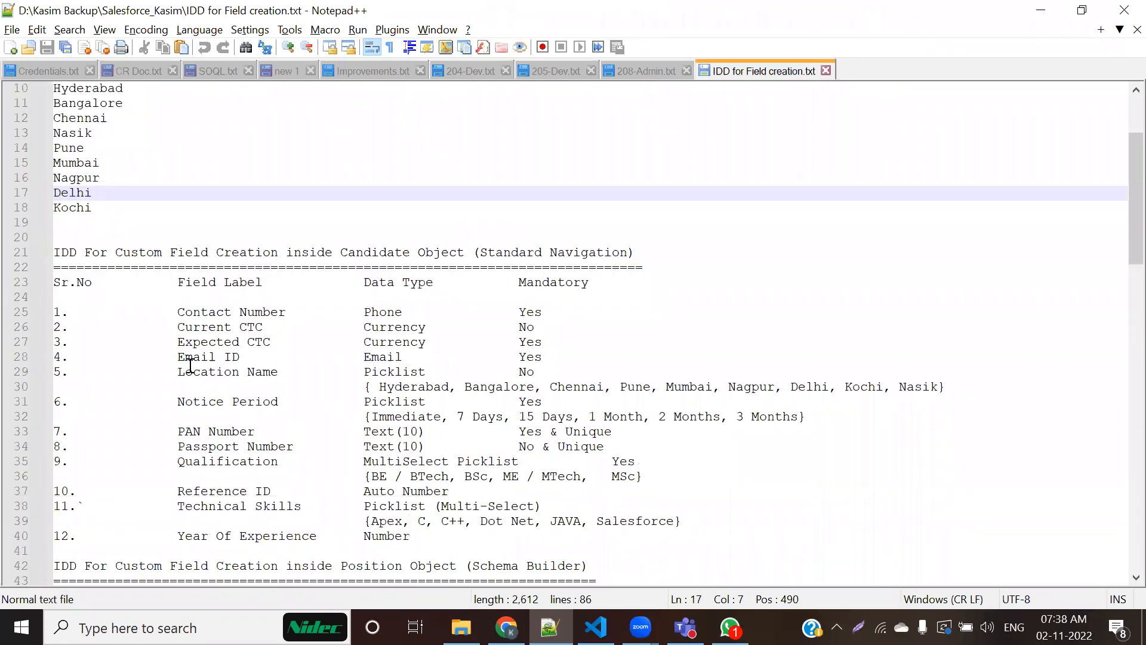
left_click_drag(171, 320, 310, 317)
left_click_drag(200, 352, 305, 356)
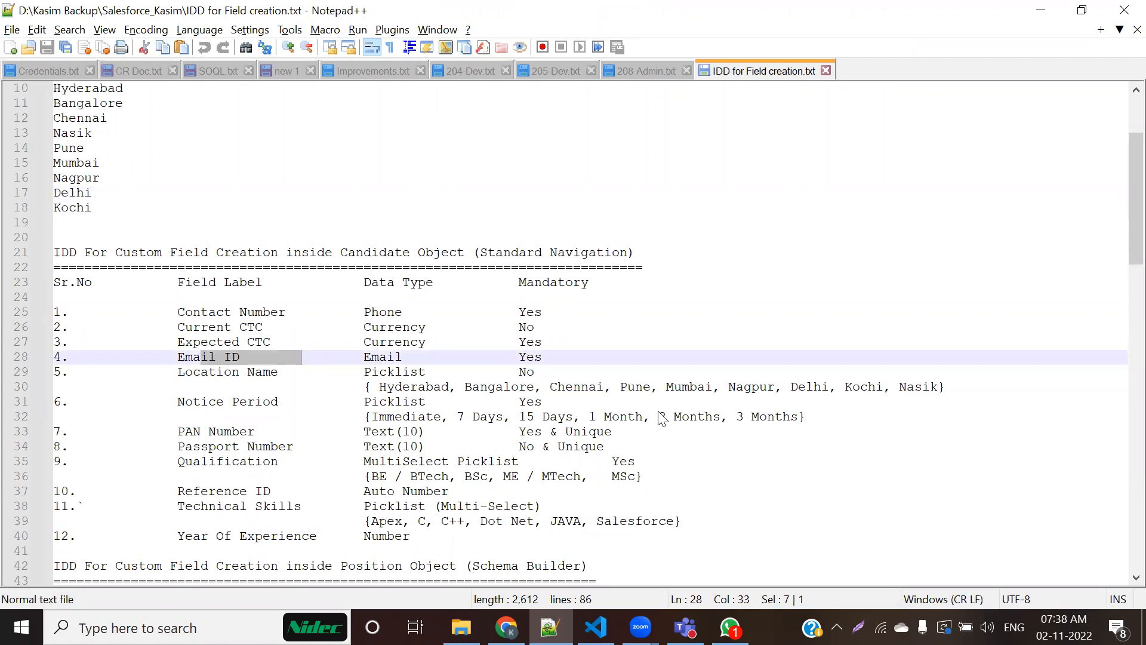
Step: Return to Salesforce in Chrome, open Accounts in a separate browser tab and start a new account
key("alt+Tab")
scroll(749, 476, "up", 1)
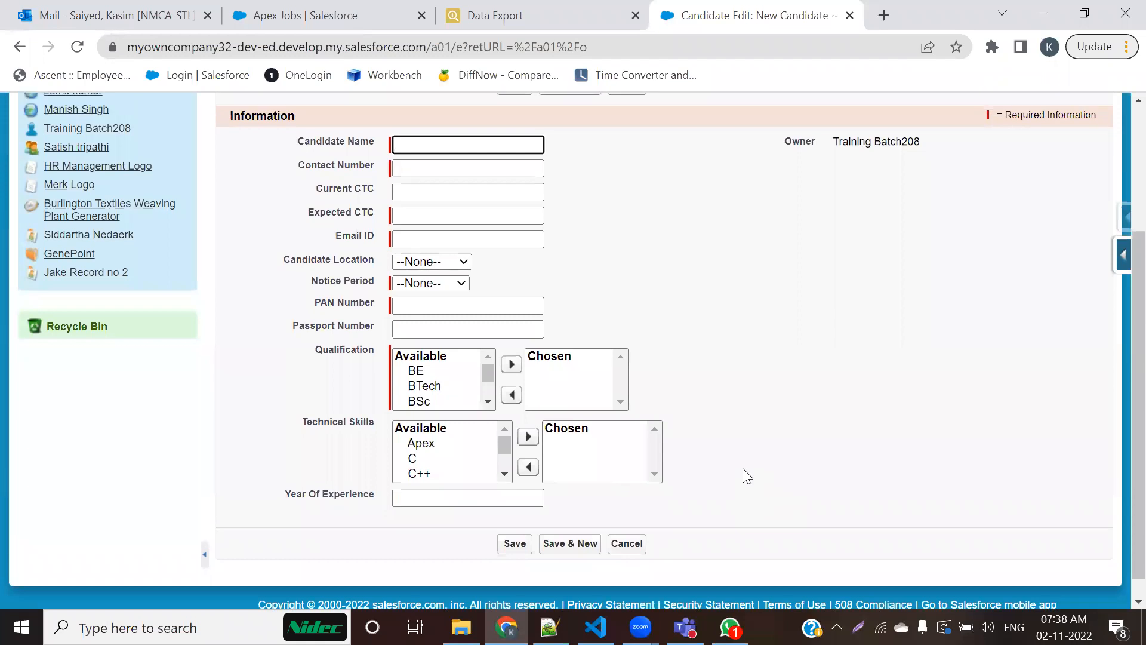
scroll(746, 476, "up", 3)
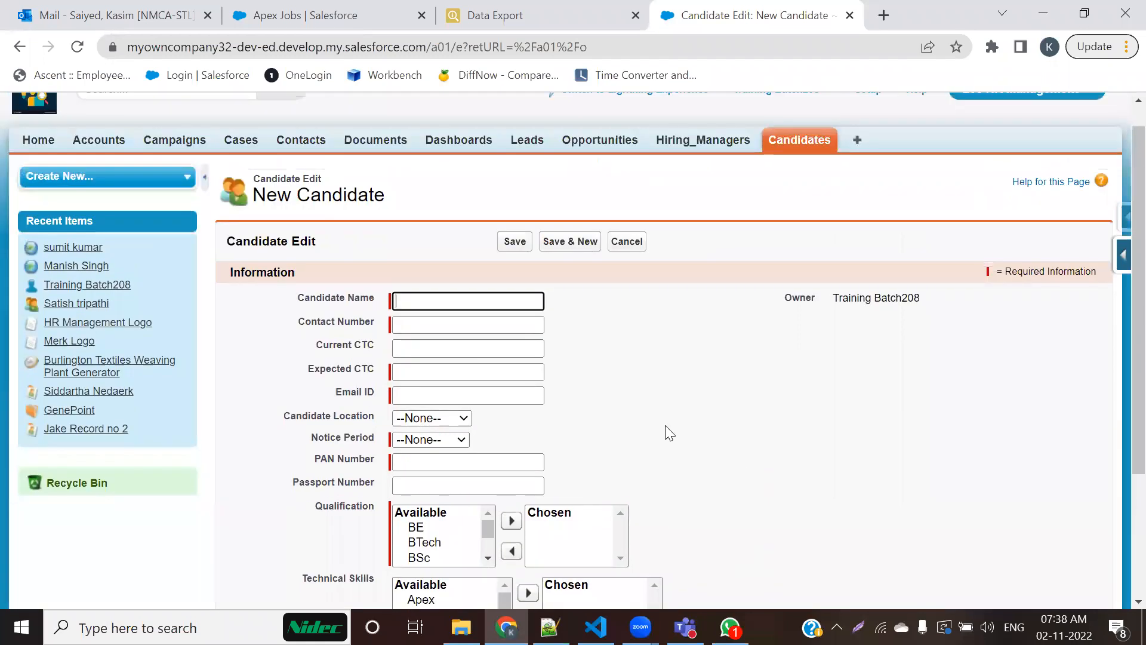
left_click(96, 141, "ctrl")
left_click(812, 15)
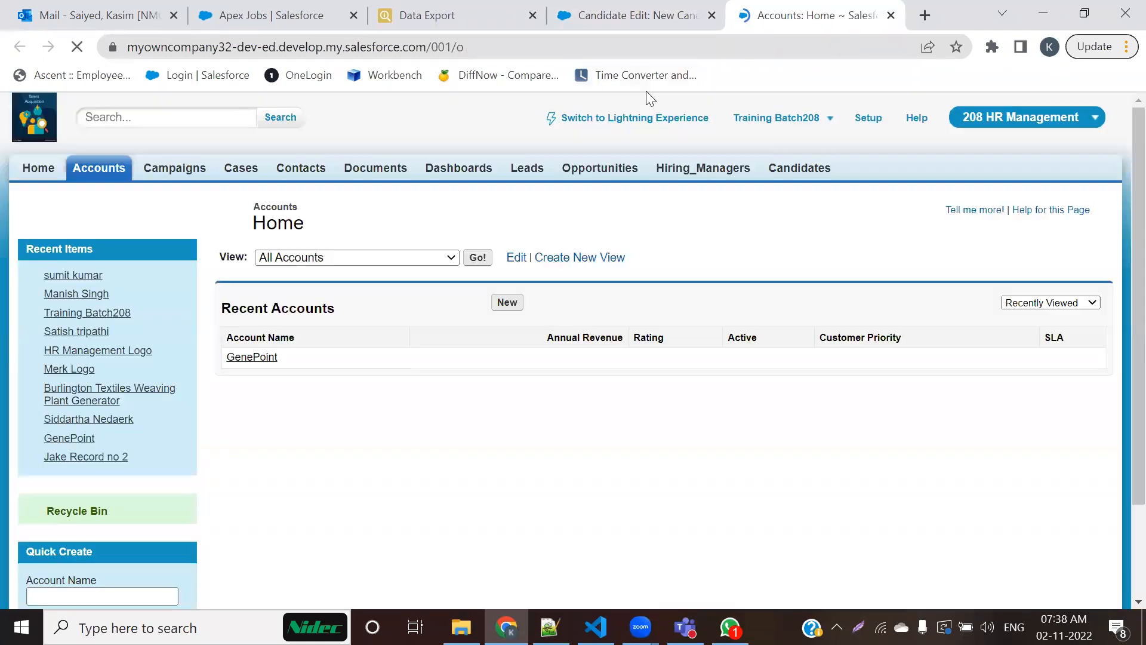
left_click(506, 304)
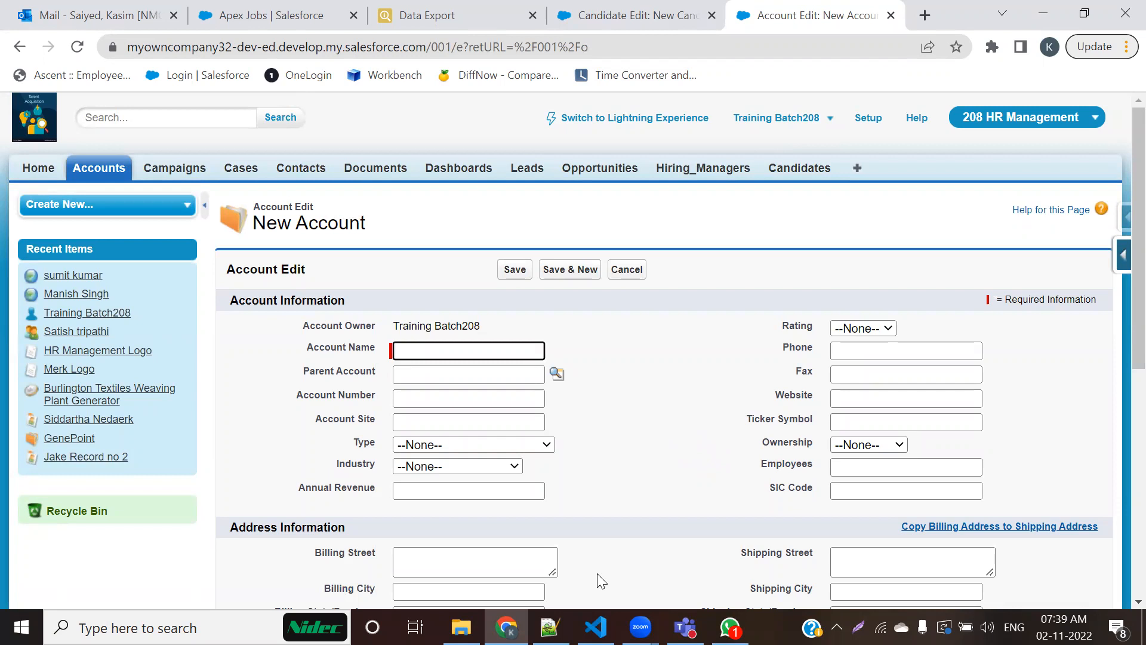
Step: Mark the New Account form's two field columns with a double-headed arrow and wavy vertical lines, and clear the marks
mouse_move(755, 412)
left_mouse_down()
mouse_move(574, 421)
mouse_move(591, 436)
left_mouse_up()
left_click_drag(494, 248, 482, 315)
left_click_drag(475, 360, 502, 505)
left_click_drag(876, 236, 873, 514)
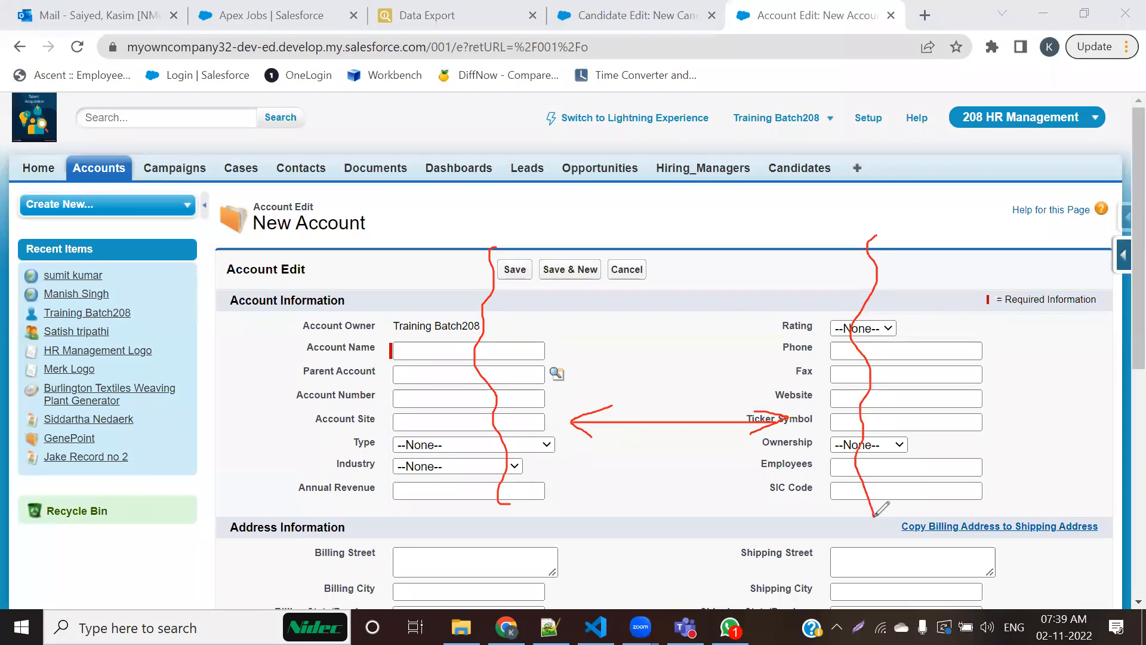
left_click(847, 168)
Step: Encircle the Account Information heading and fields, and examine the Address, Additional and Description Information sections of the New Account form
mouse_move(263, 312)
left_mouse_down()
mouse_move(249, 416)
mouse_move(903, 546)
mouse_move(1009, 332)
mouse_move(316, 325)
left_mouse_up()
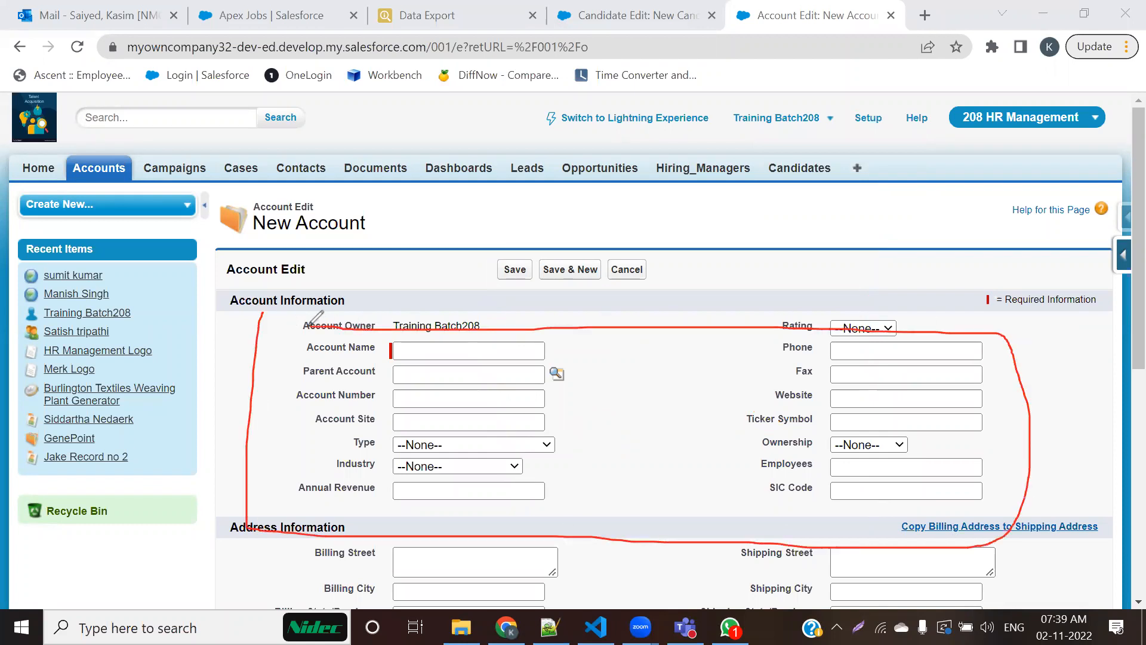
mouse_move(225, 311)
left_mouse_down()
mouse_move(378, 299)
mouse_move(276, 284)
mouse_move(211, 293)
mouse_move(253, 309)
left_mouse_up()
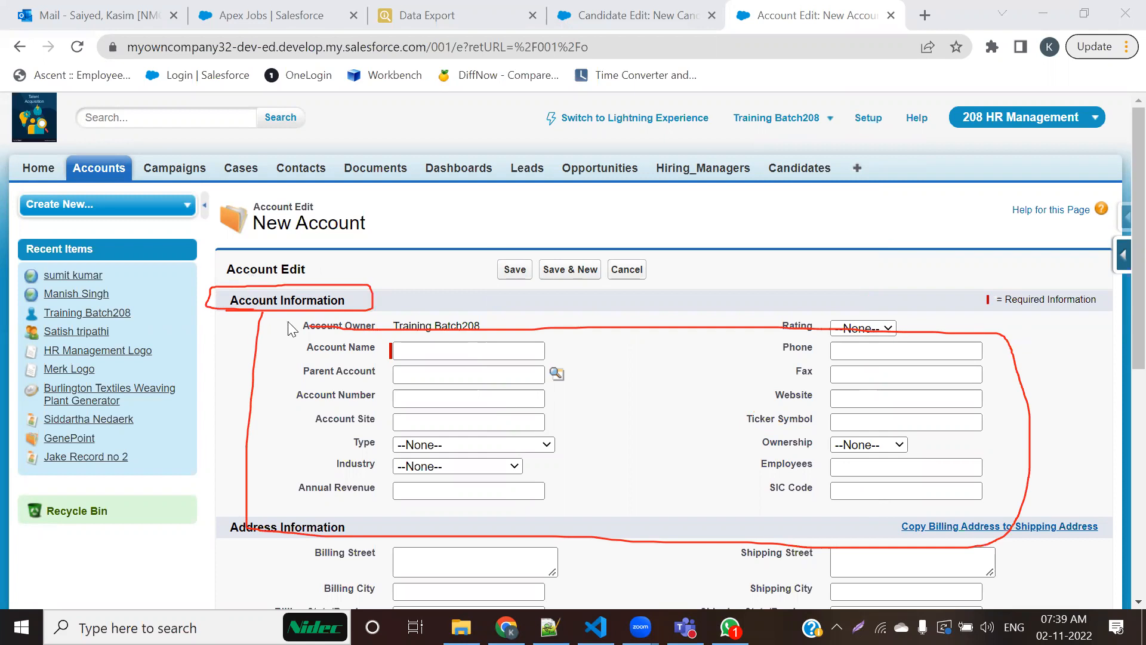
scroll(426, 345, "down", 4)
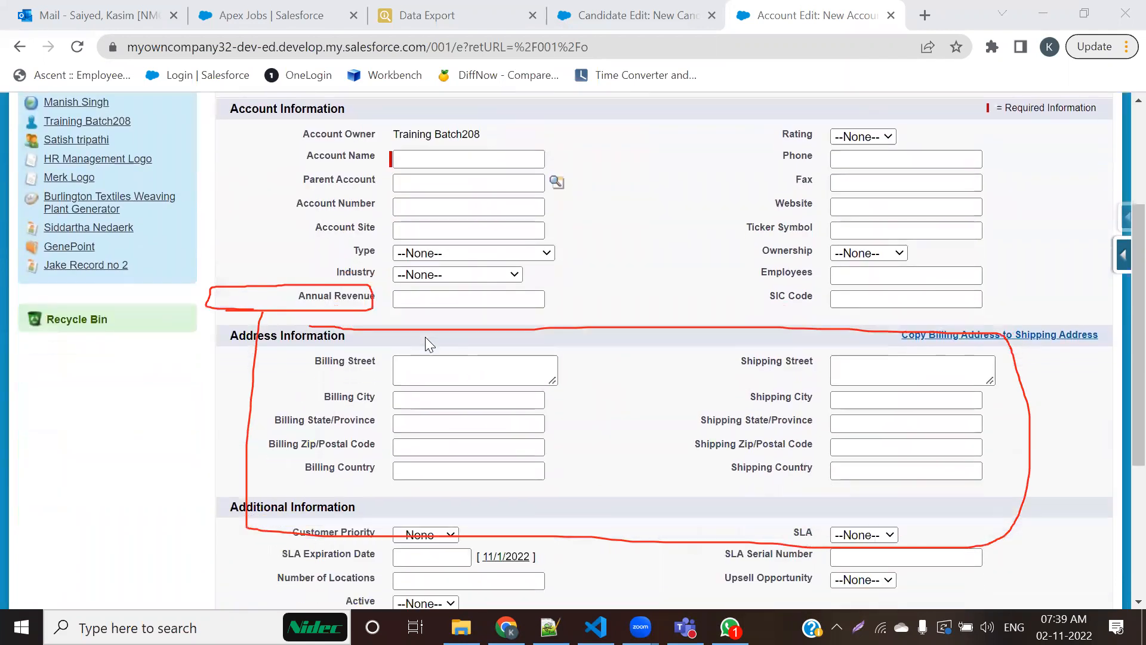
scroll(426, 345, "up", 1)
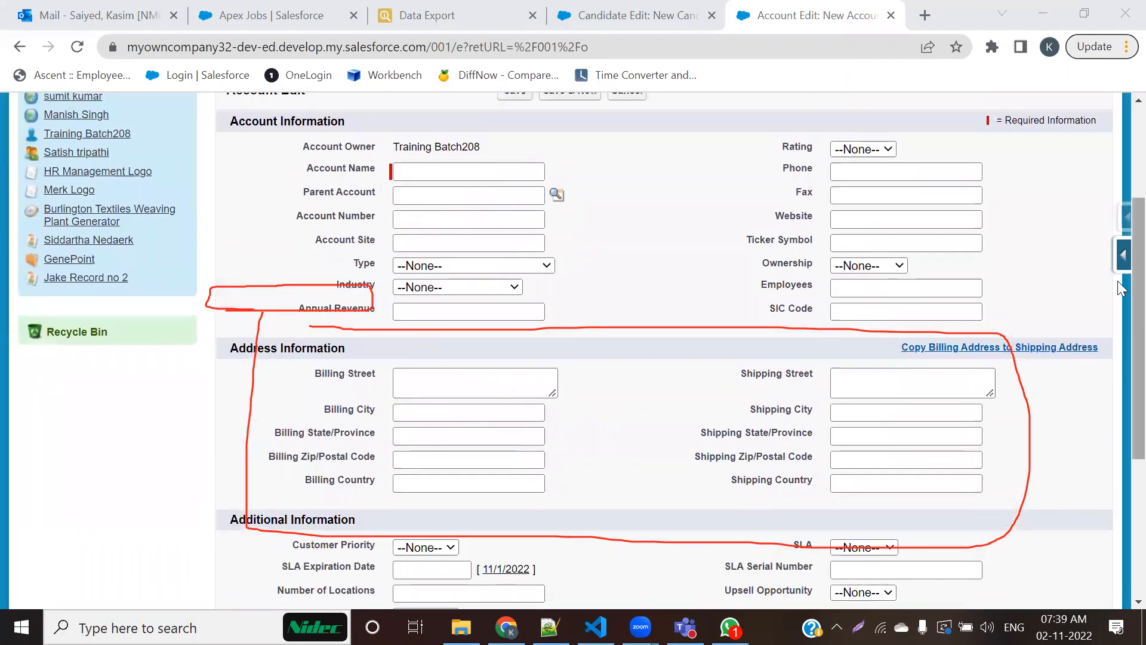
scroll(1122, 257, "up", 1)
scroll(1122, 256, "down", 1)
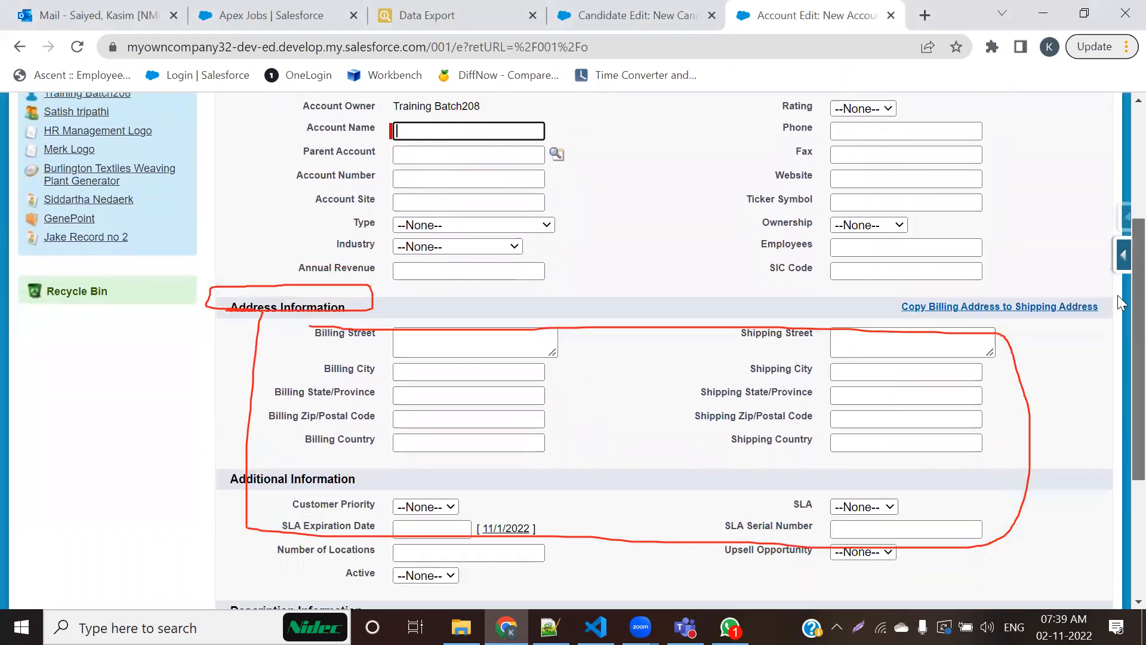
left_click_drag(1118, 298, 1121, 397)
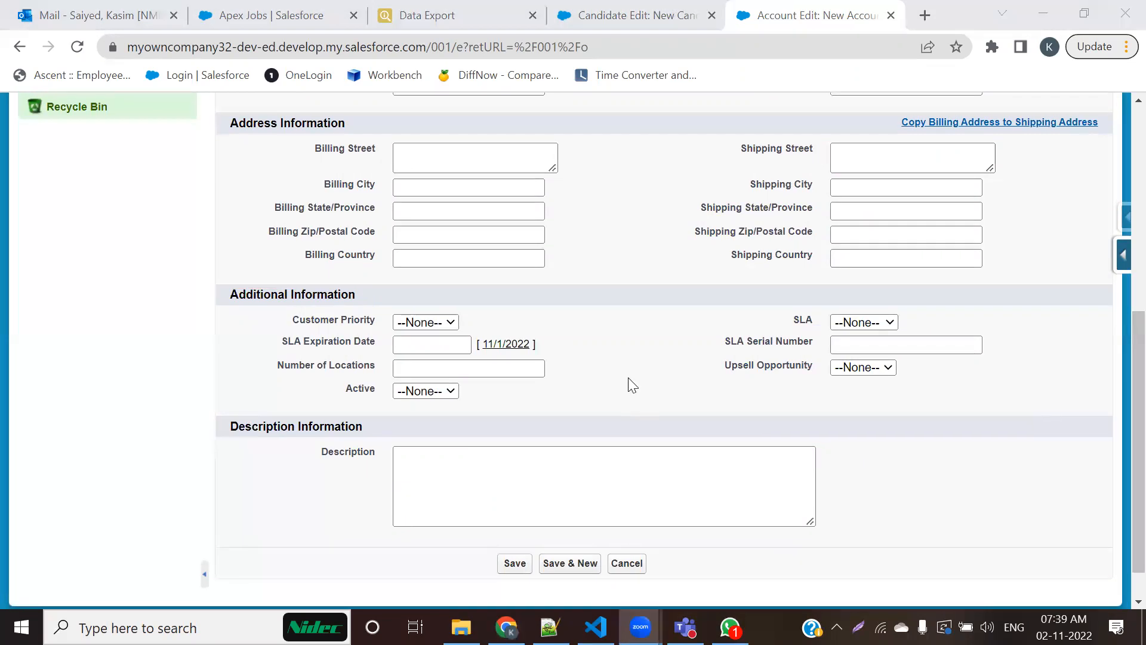
scroll(629, 383, "up", 7)
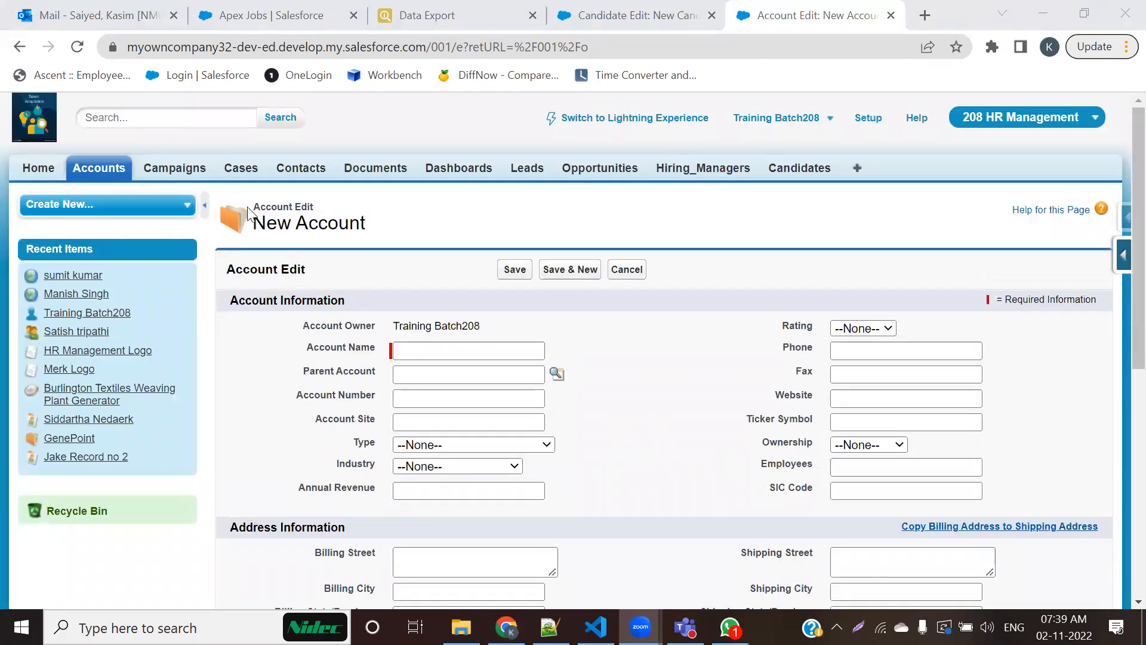
Step: Open the new Contact and new Campaign forms and examine how the campaign fields are grouped into sections
left_click(301, 167)
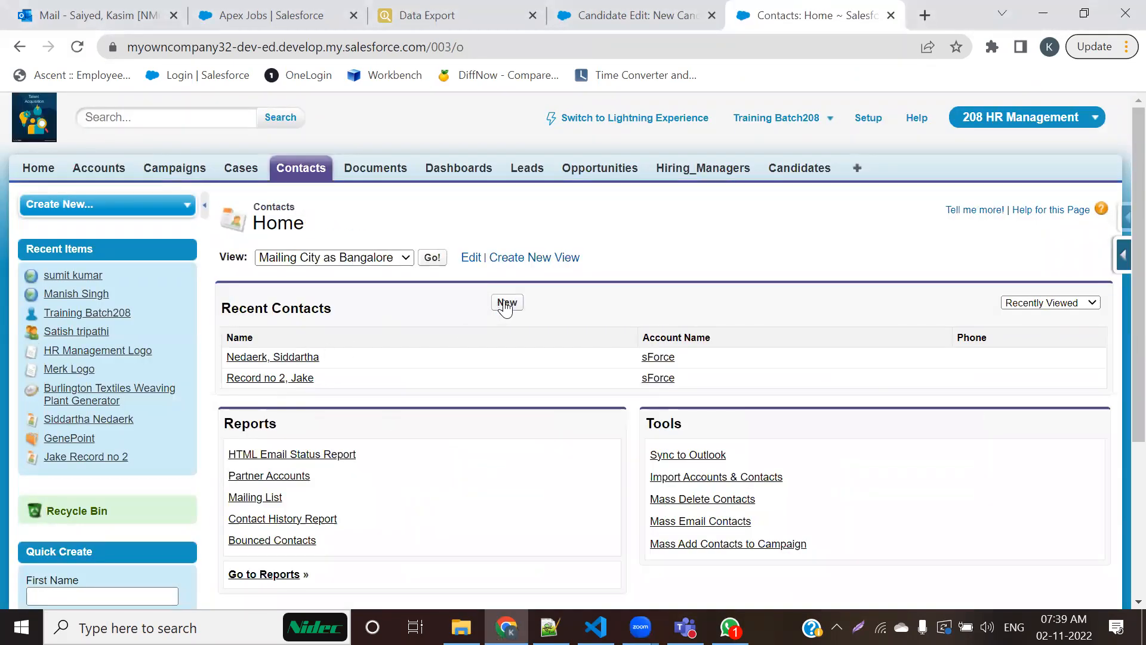
left_click(506, 303)
left_click(174, 170)
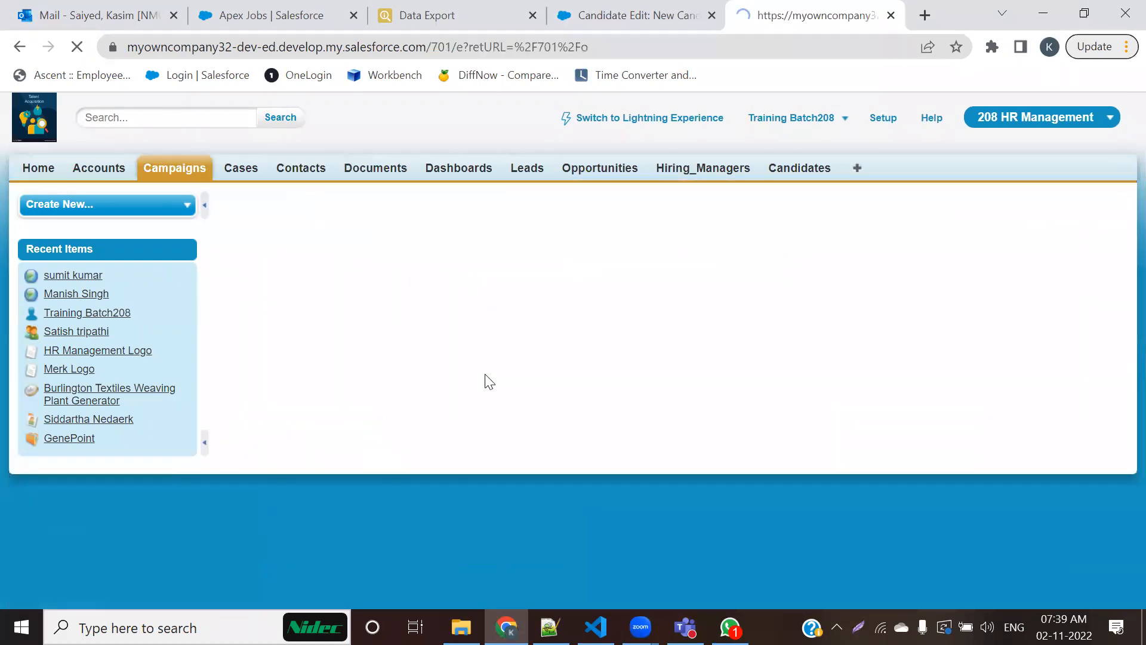
scroll(484, 374, "down", 4)
scroll(485, 374, "up", 4)
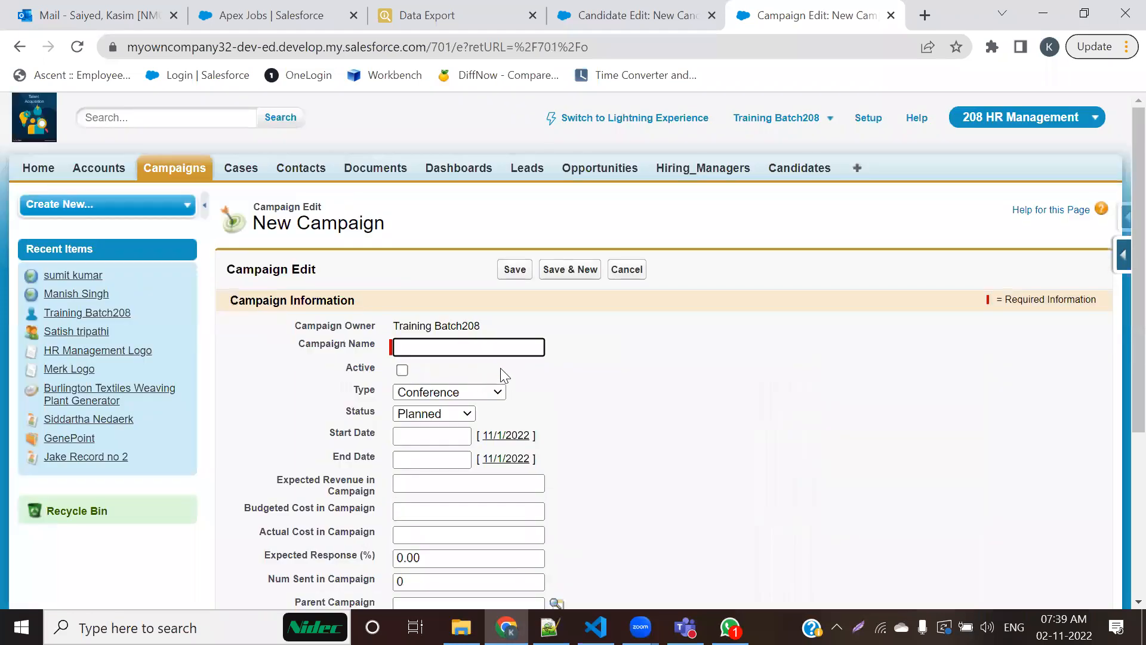
scroll(499, 367, "down", 4)
scroll(488, 347, "up", 2)
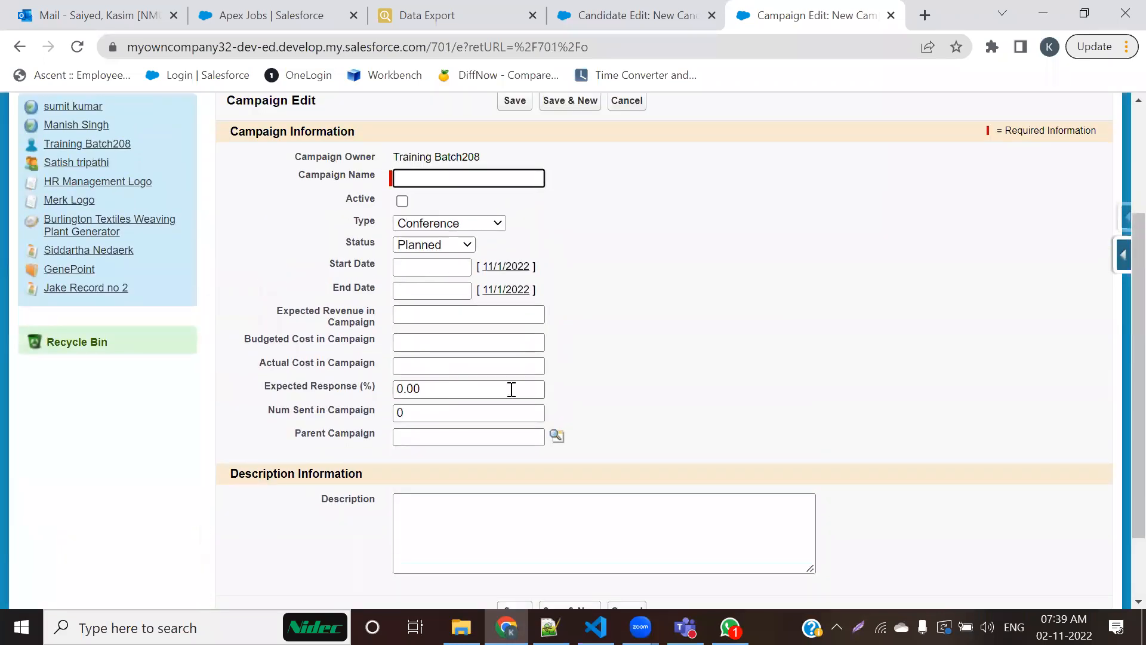
scroll(400, 302, "up", 2)
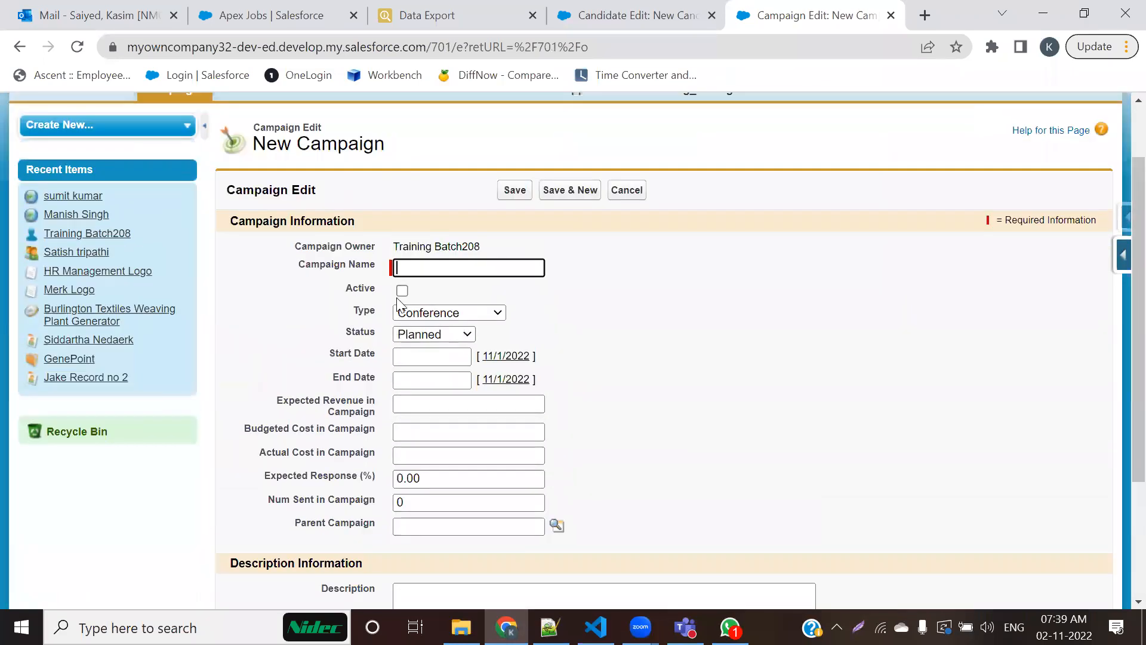
scroll(313, 403, "up", 2)
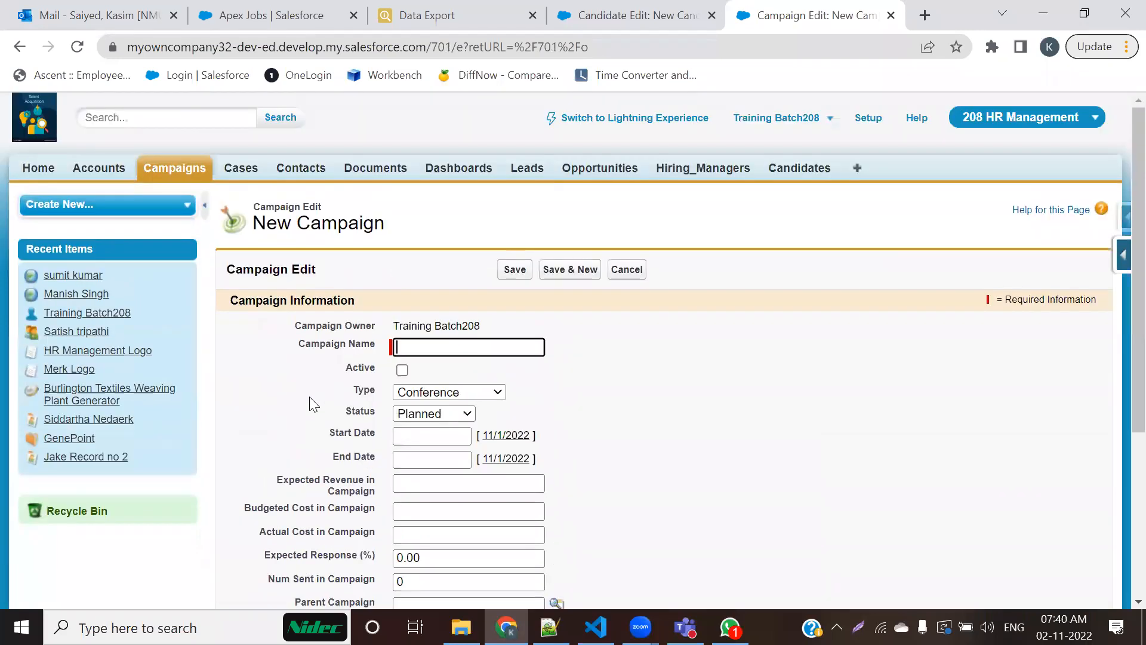
Step: Open the new Case form and examine its Case, Additional and Description Information sections, highlighting the first two section headings
left_click(236, 169)
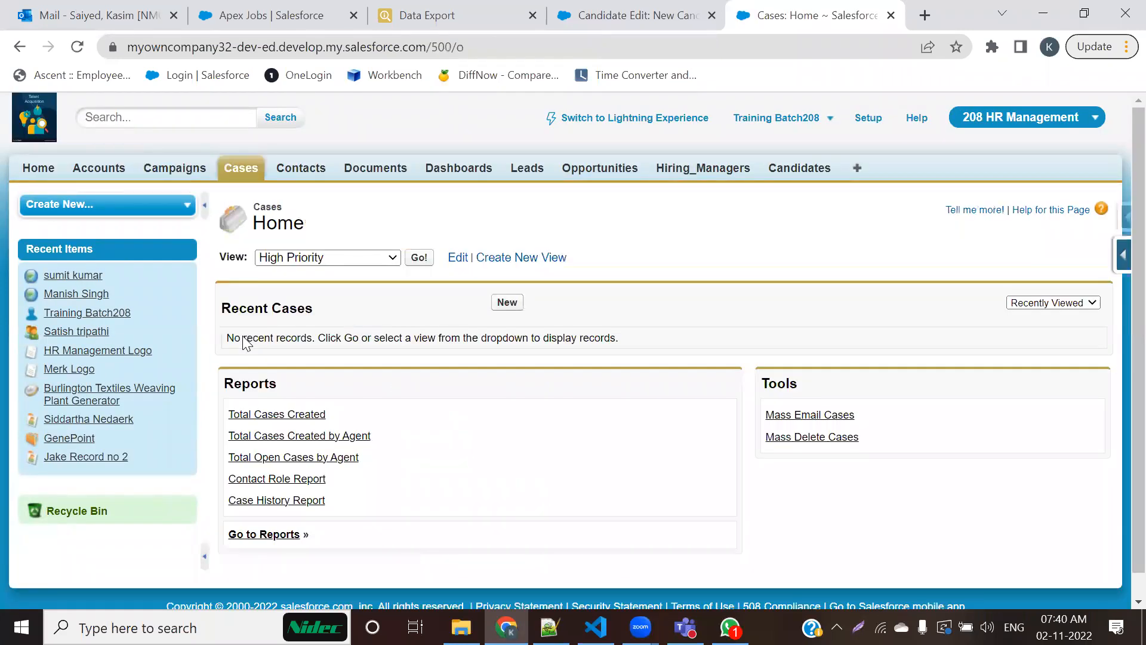
left_click(508, 302)
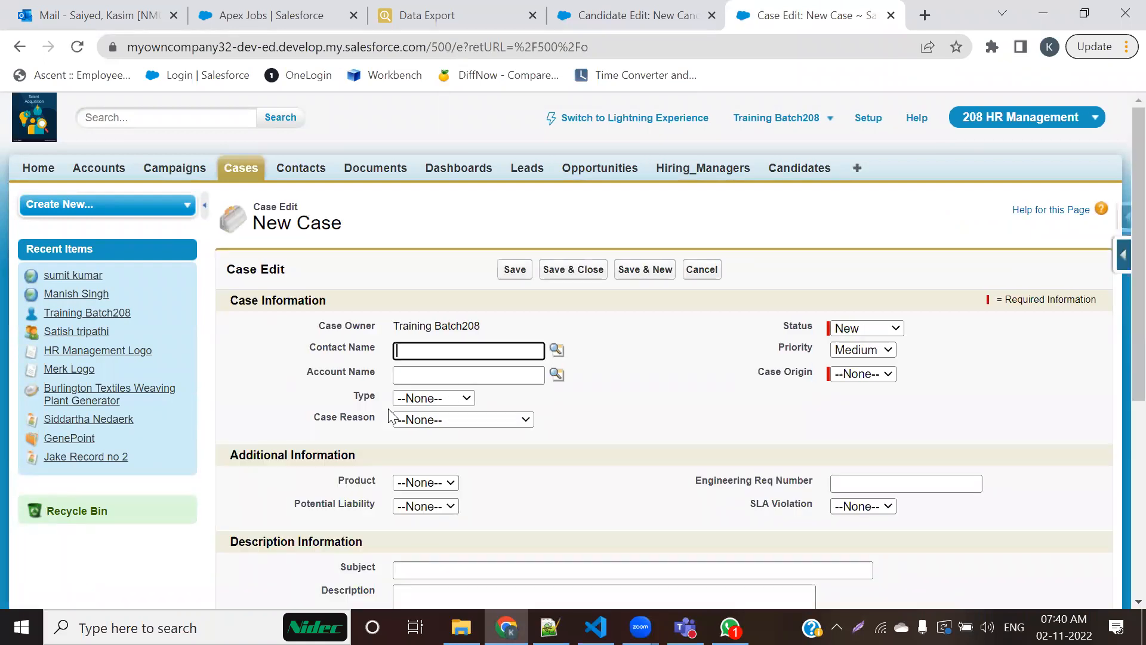
scroll(392, 416, "down", 5)
scroll(392, 416, "up", 5)
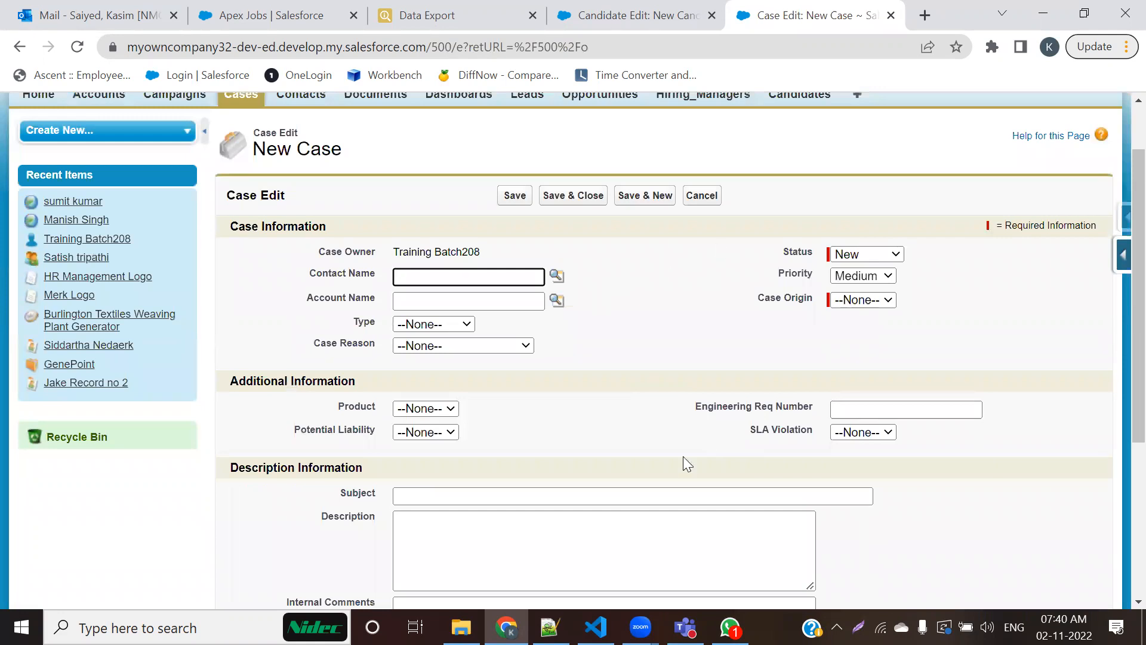
scroll(642, 392, "up", 1)
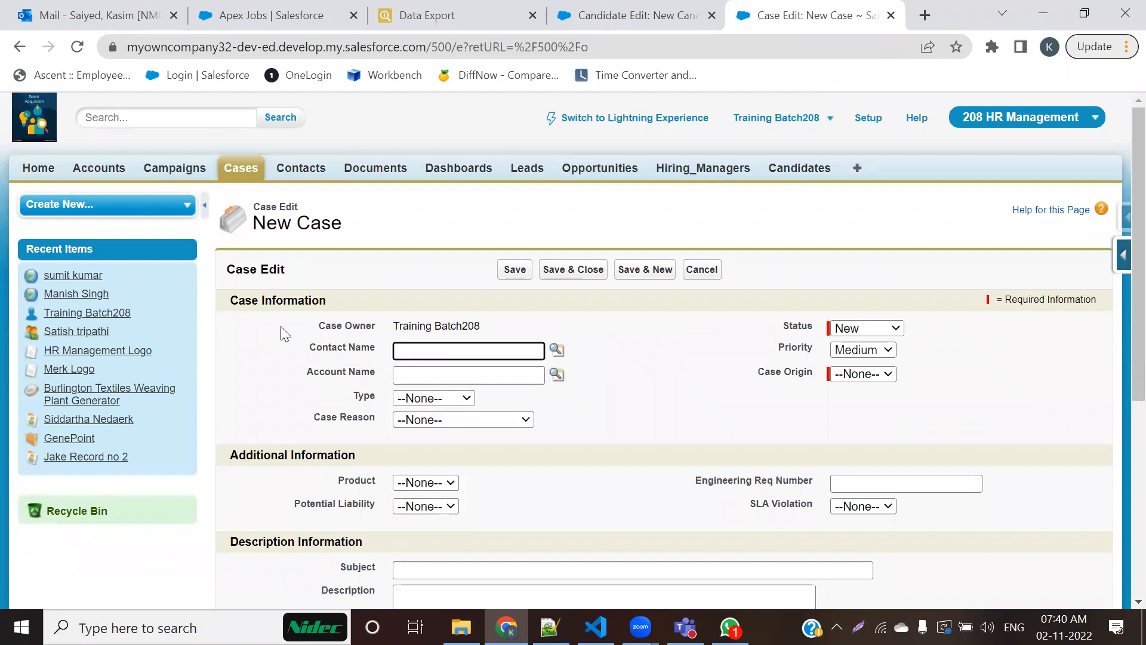
left_click_drag(236, 301, 327, 302)
left_click_drag(237, 455, 356, 458)
scroll(364, 462, "down", 3)
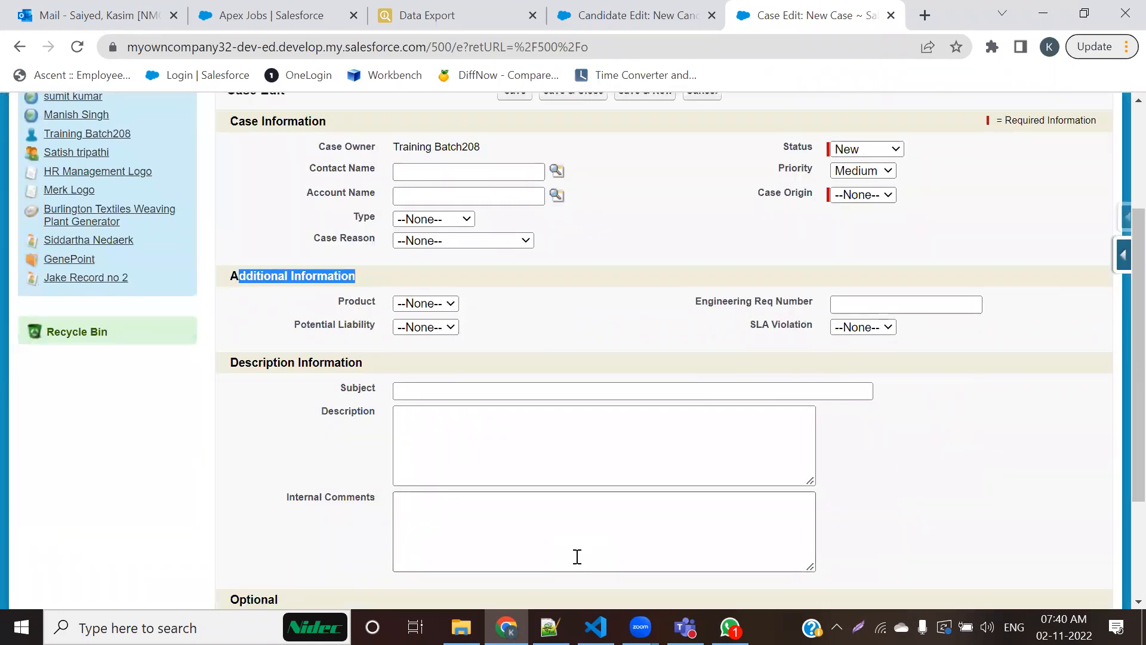
scroll(577, 556, "up", 2)
Step: Return to the New Candidate form and examine its single column of fields, from Candidate Name and Contact Number to Year Of Experience
left_click(690, 25)
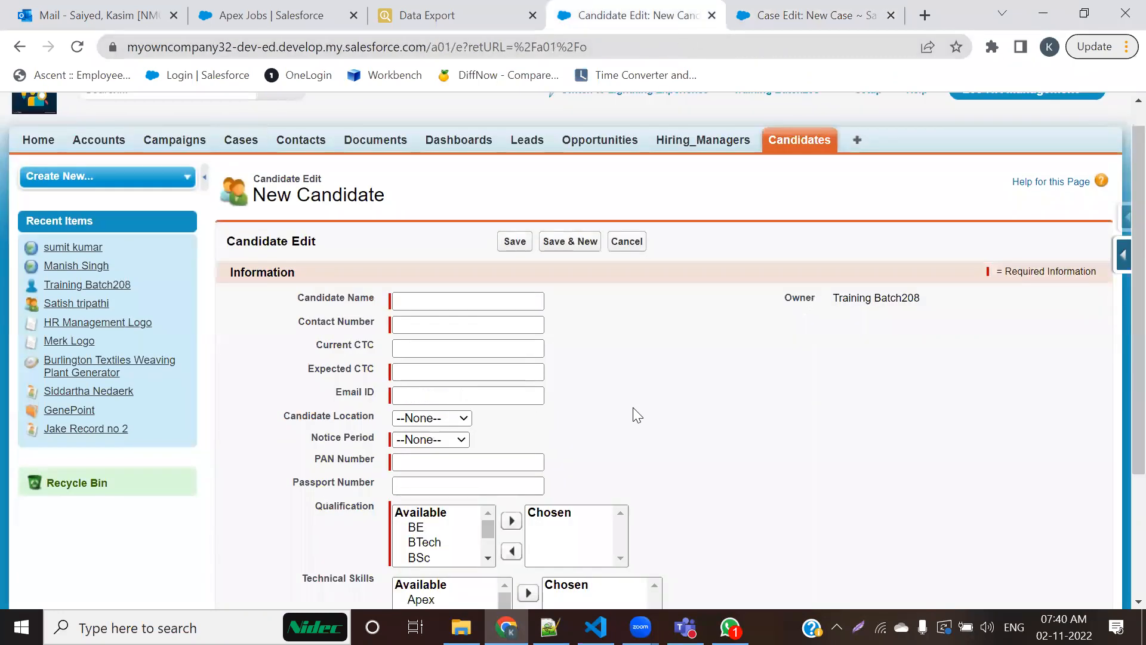
scroll(638, 416, "down", 2)
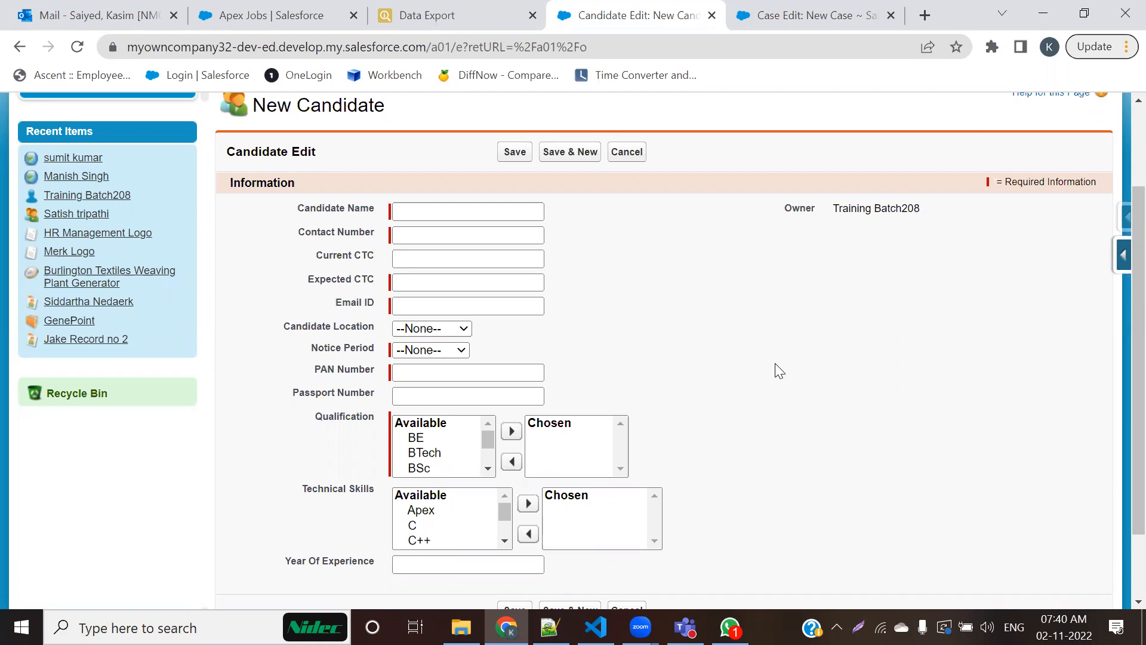
left_click(449, 211)
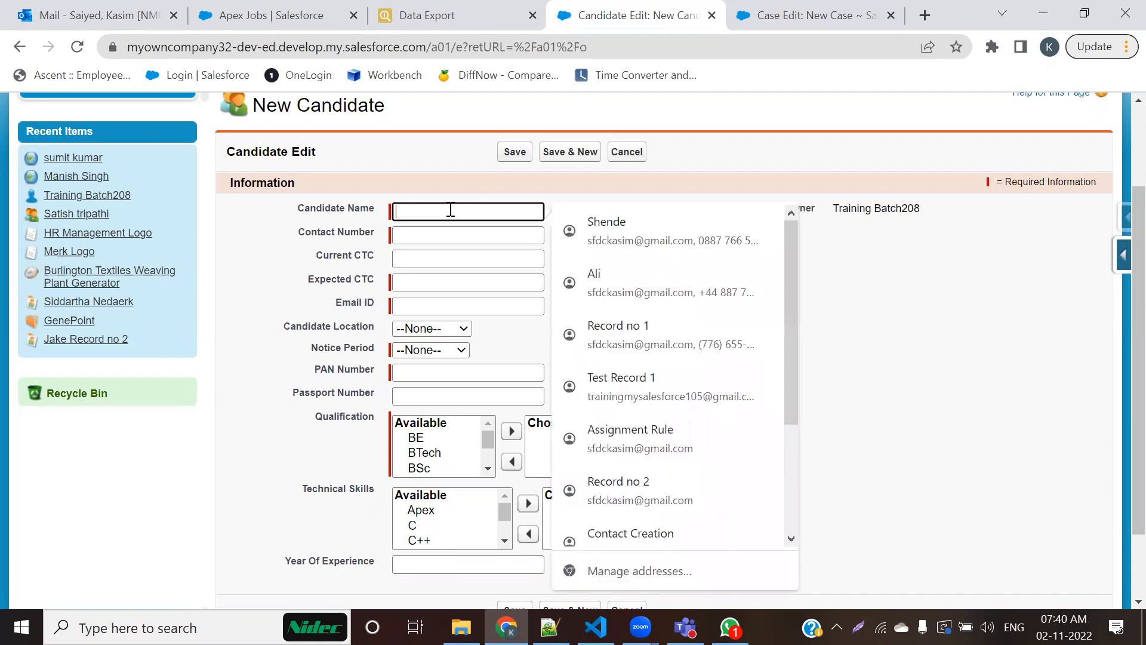
left_click(1015, 358)
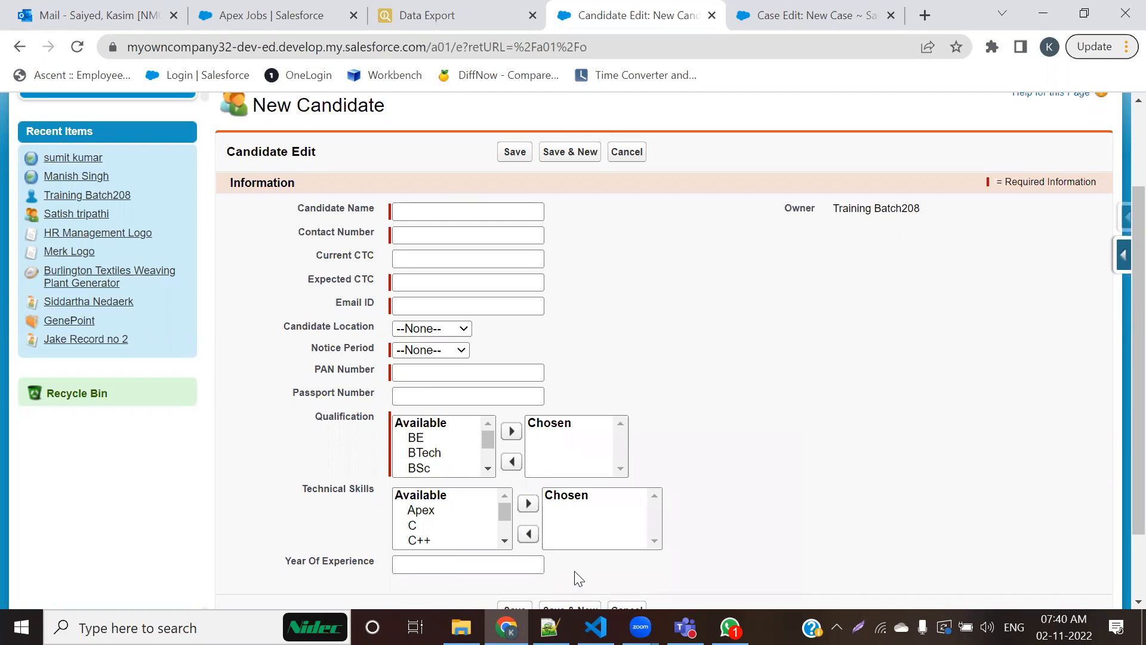
left_click(463, 232)
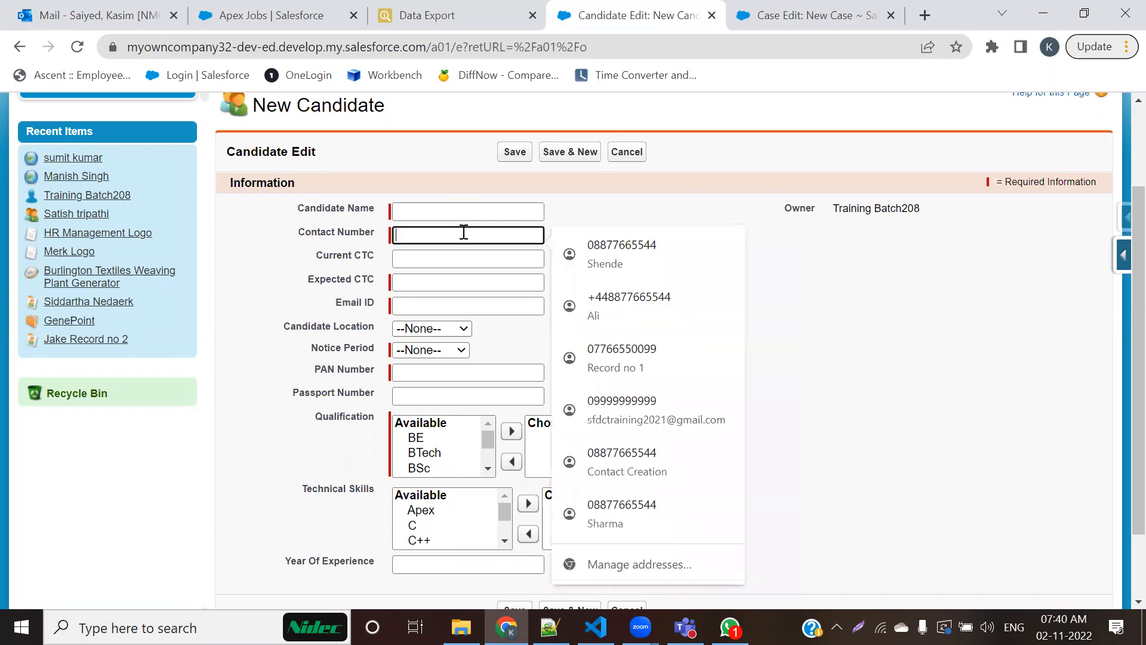
left_click(777, 499)
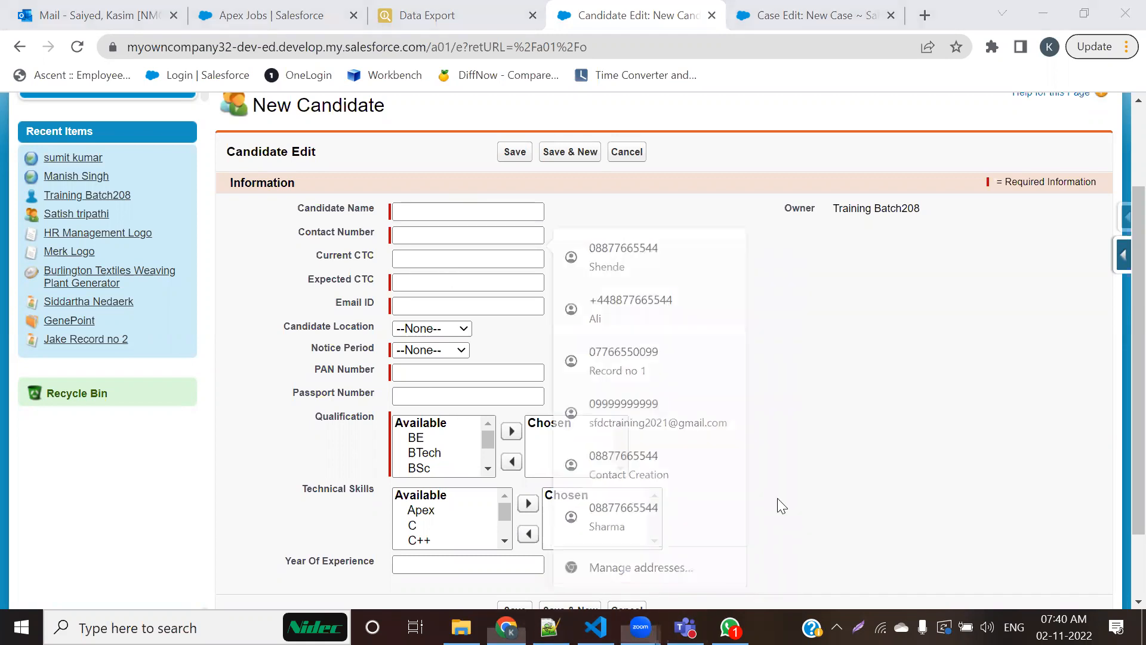
Step: Sketch a box in the empty second column of the Candidate form with arrows from the Current CTC area, and clear the marks
mouse_move(744, 256)
left_mouse_down()
mouse_move(773, 250)
mouse_move(732, 251)
left_mouse_up()
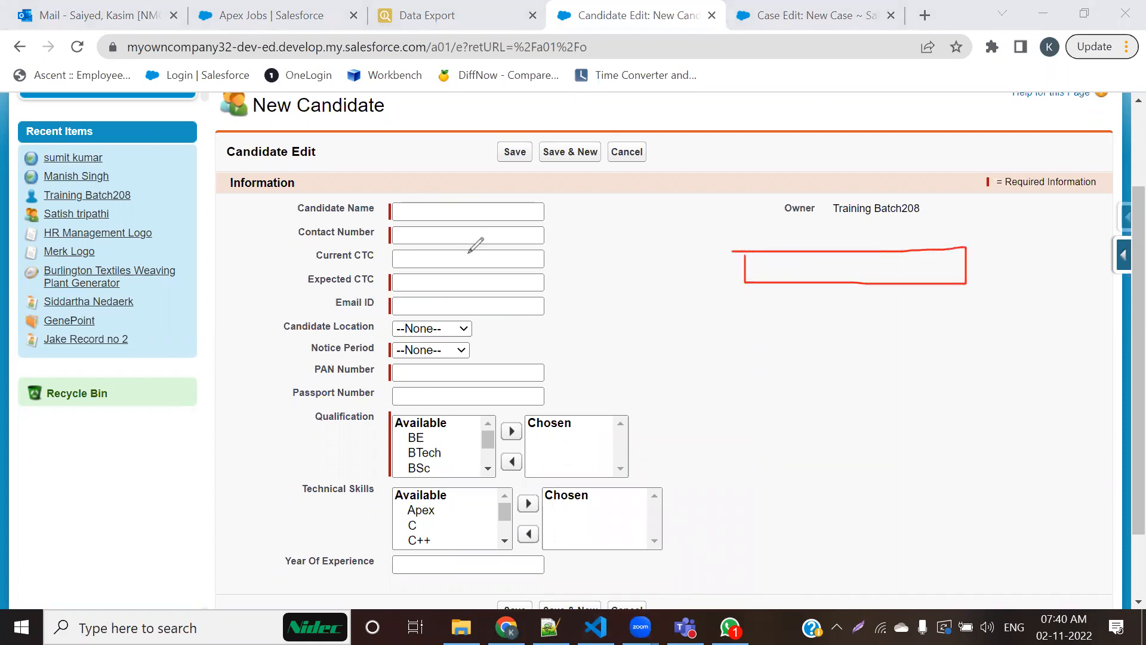
mouse_move(465, 256)
left_mouse_down()
mouse_move(502, 266)
mouse_move(485, 285)
mouse_move(507, 279)
left_mouse_up()
mouse_move(696, 253)
left_mouse_down()
mouse_move(636, 252)
mouse_move(692, 253)
left_mouse_up()
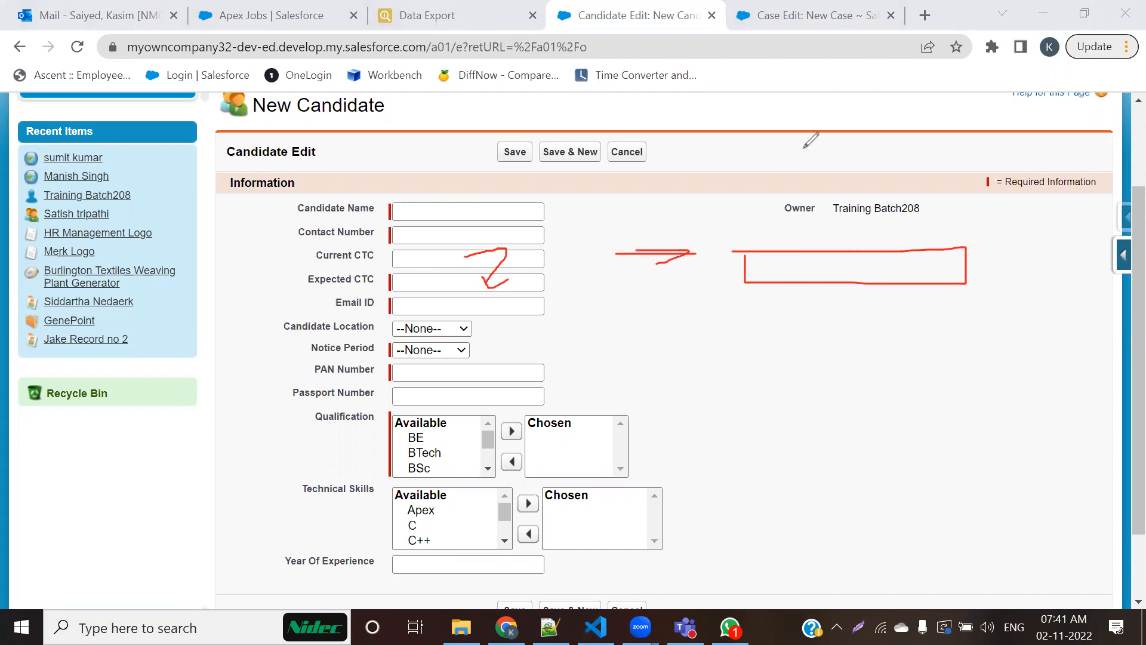
left_click(804, 147)
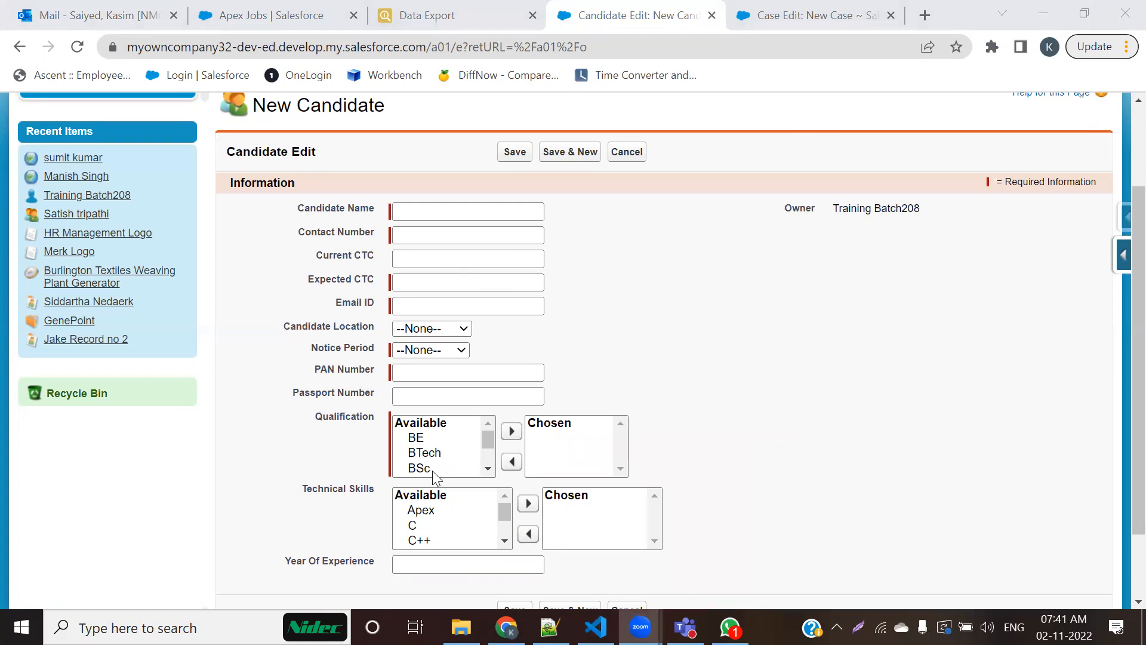
Step: Switch to Notepad++ and review the Page Layout Customization notes in 208-Admin.txt, highlighting the lists of possible customizations and ways to make fields mandatory
left_click(550, 627)
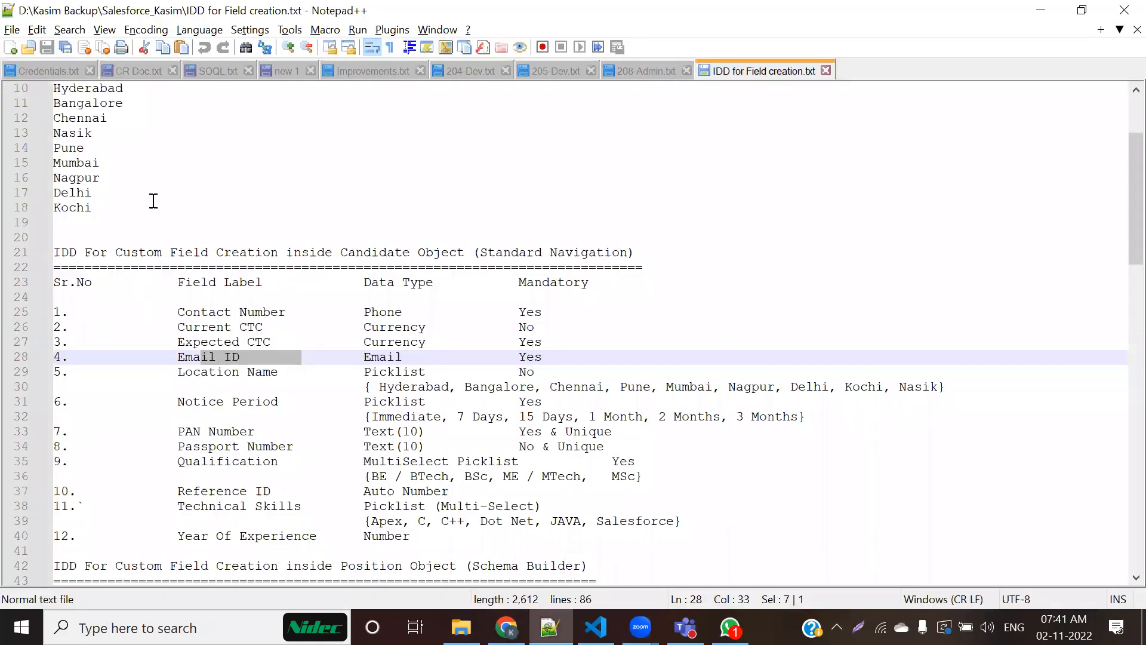
left_click(631, 67)
scroll(52, 313, "down", 7)
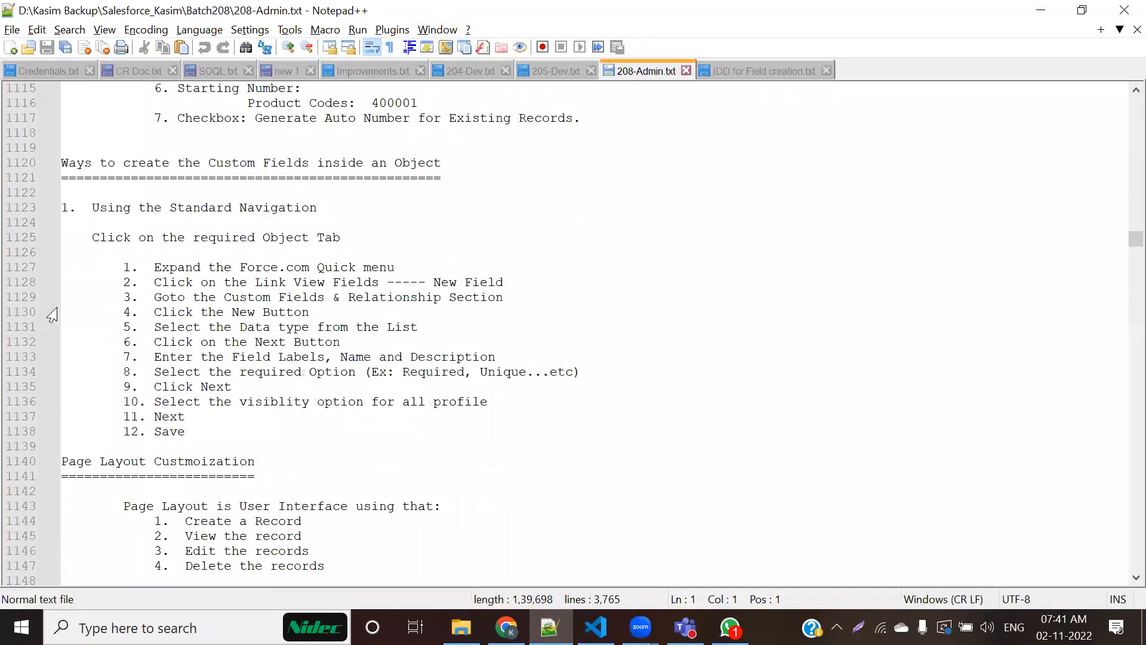
scroll(100, 293, "down", 2)
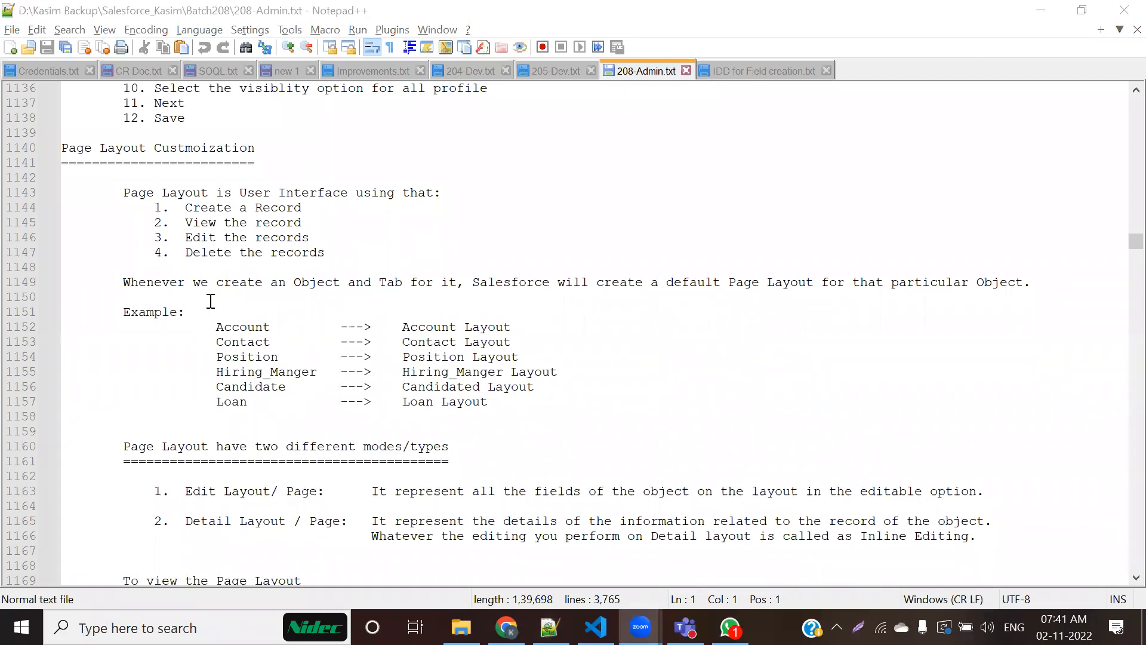
scroll(211, 300, "down", 10)
left_click_drag(126, 239, 123, 251)
left_click_drag(165, 334, 263, 521)
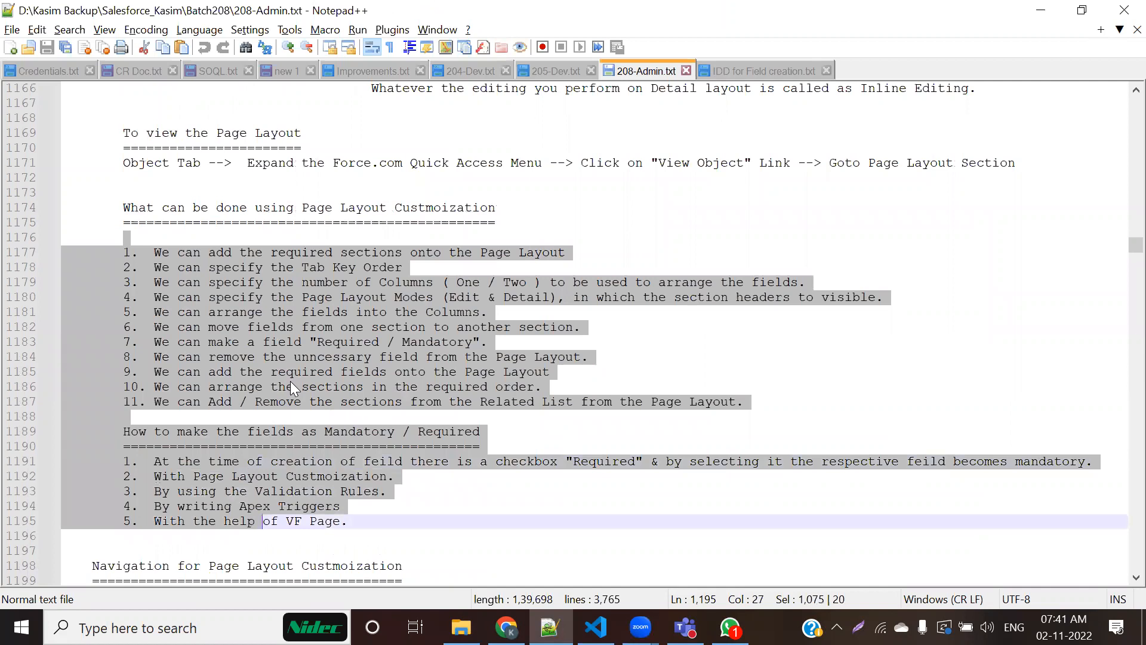
scroll(306, 446, "up", 4)
left_click(305, 476)
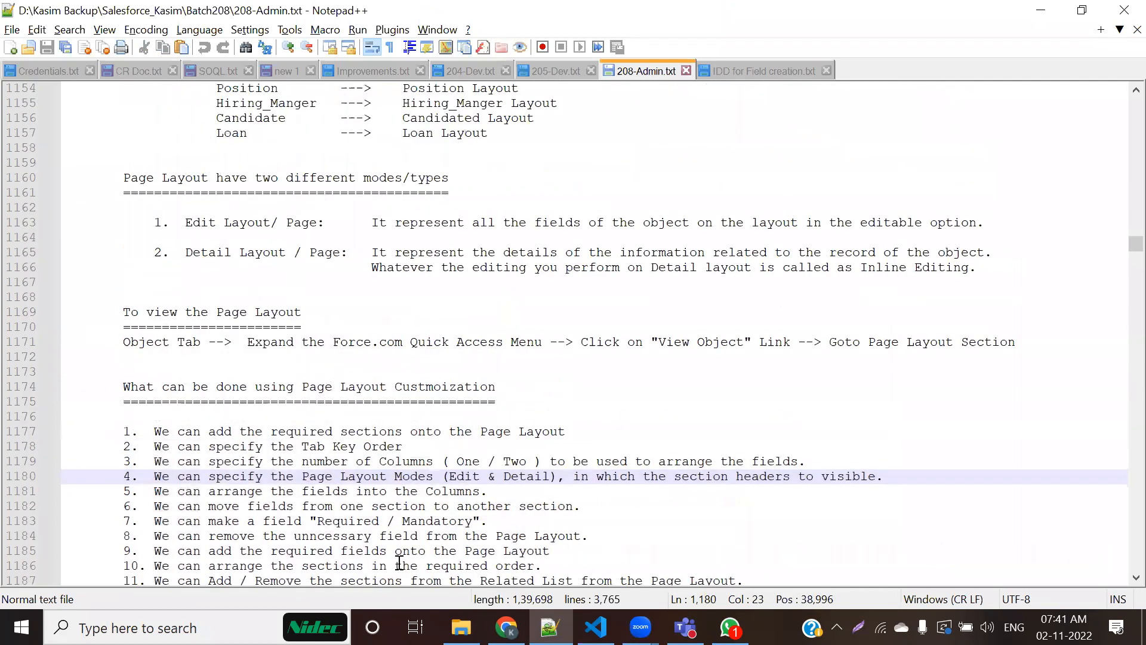
Step: Switch back to Chrome, open the recent candidate's record and highlight the word Detail in its Candidate Detail heading
left_click(506, 627)
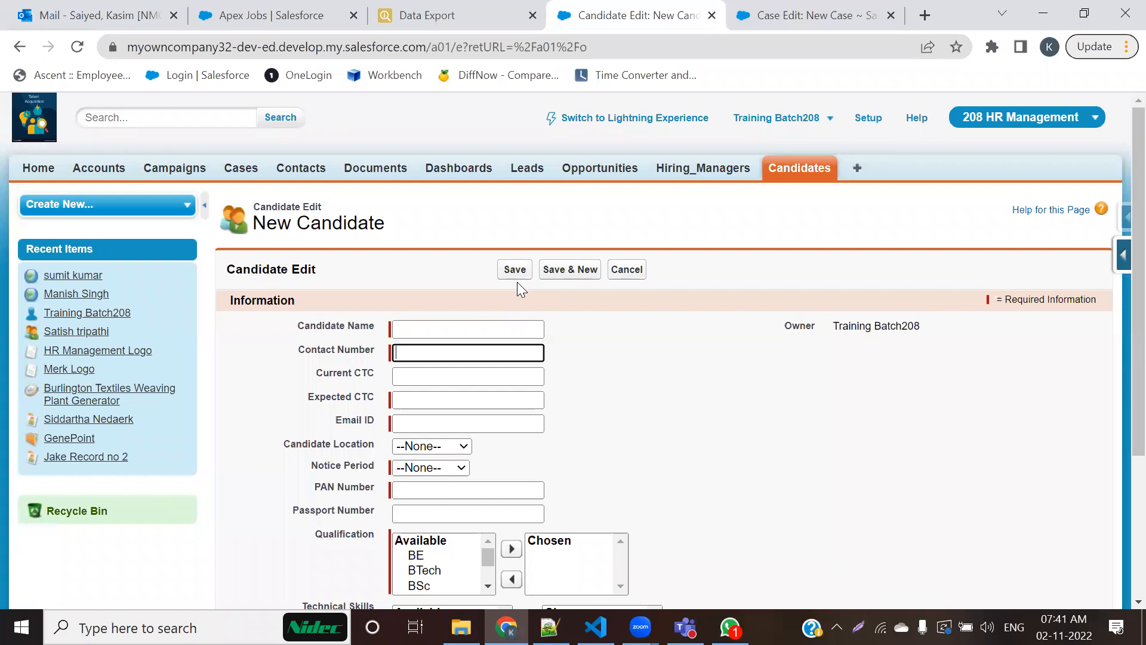
left_click(801, 169)
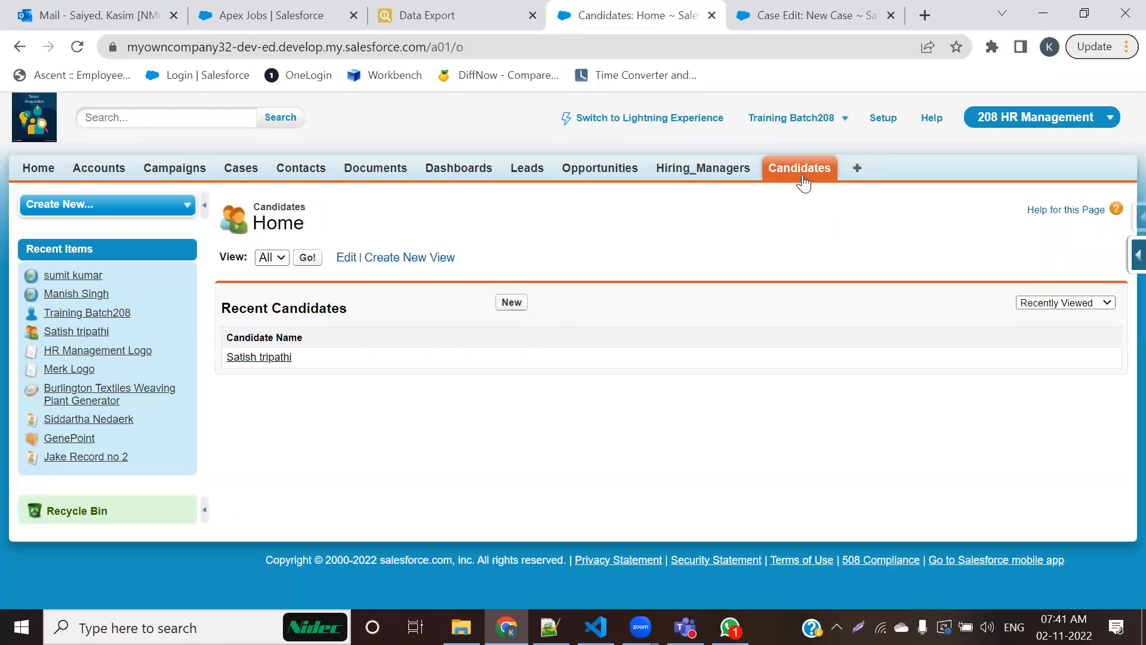
left_click(262, 361)
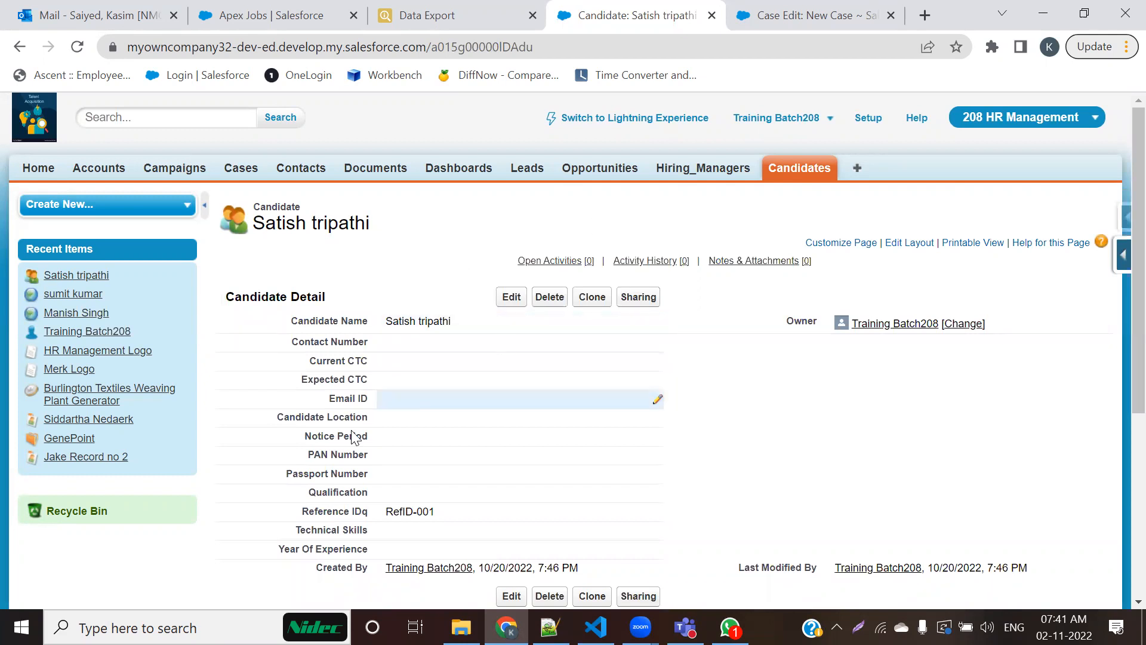
double_click(304, 297)
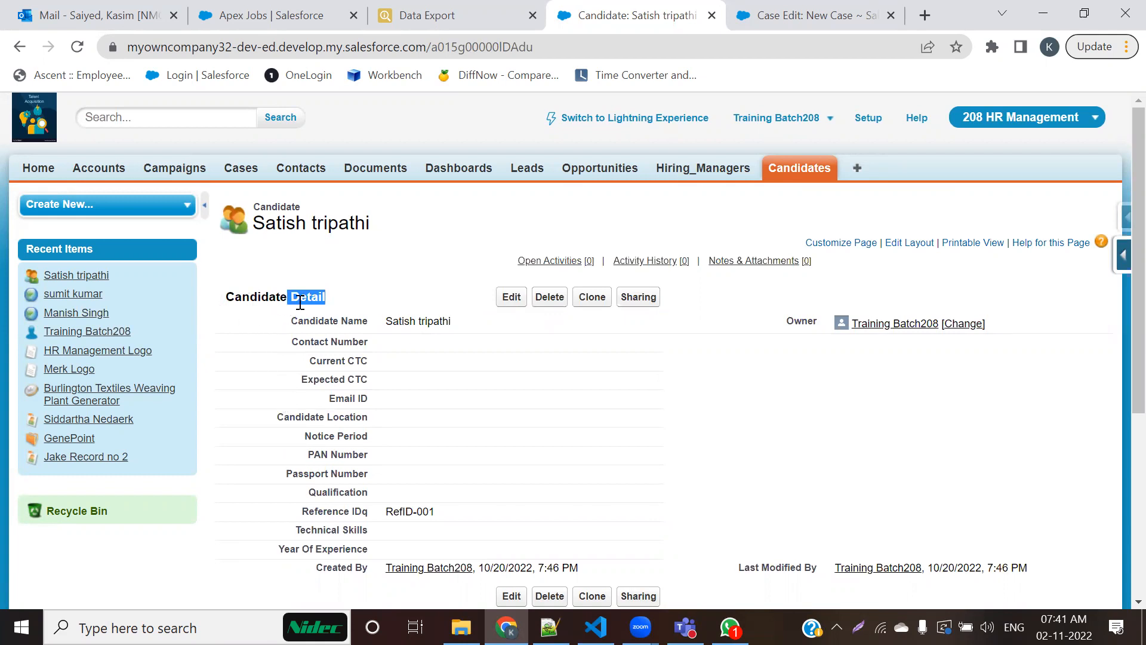
Step: Open the GenePoint account, examine its detail page and highlight the word Detail in the Account Detail heading
left_click(113, 167)
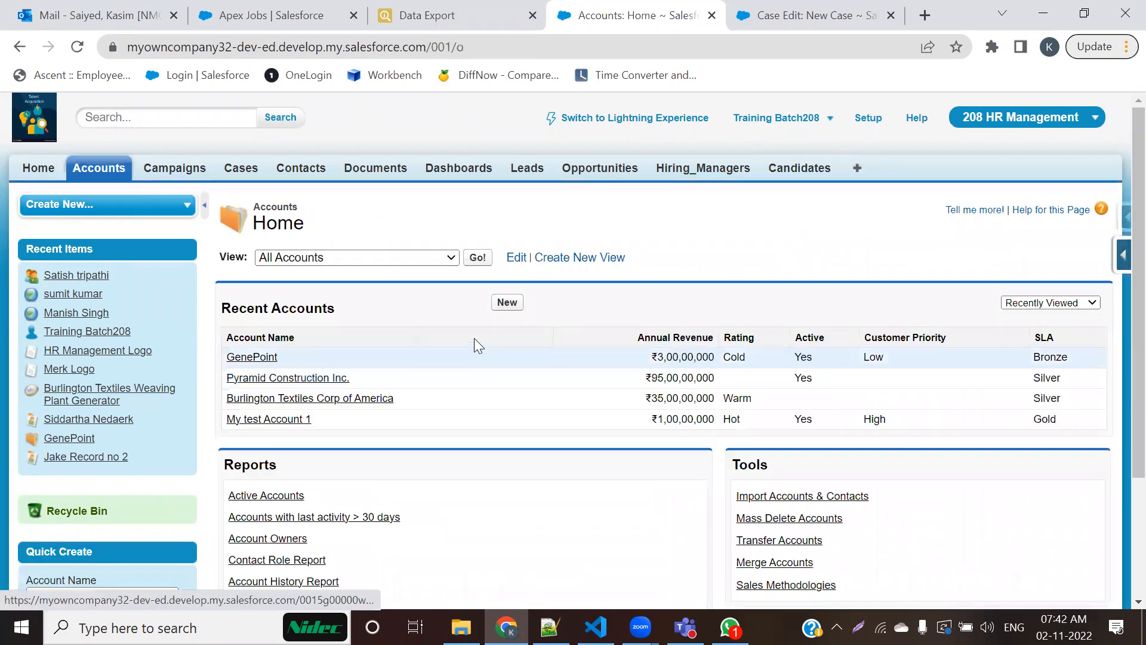
left_click(267, 359)
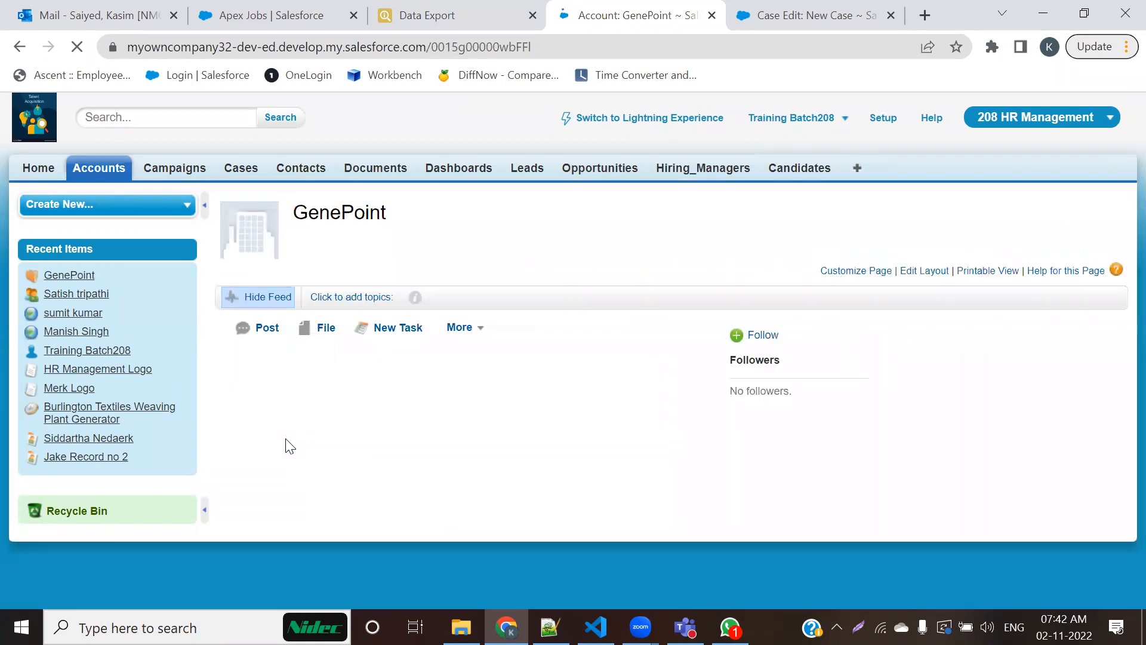
scroll(287, 443, "down", 3)
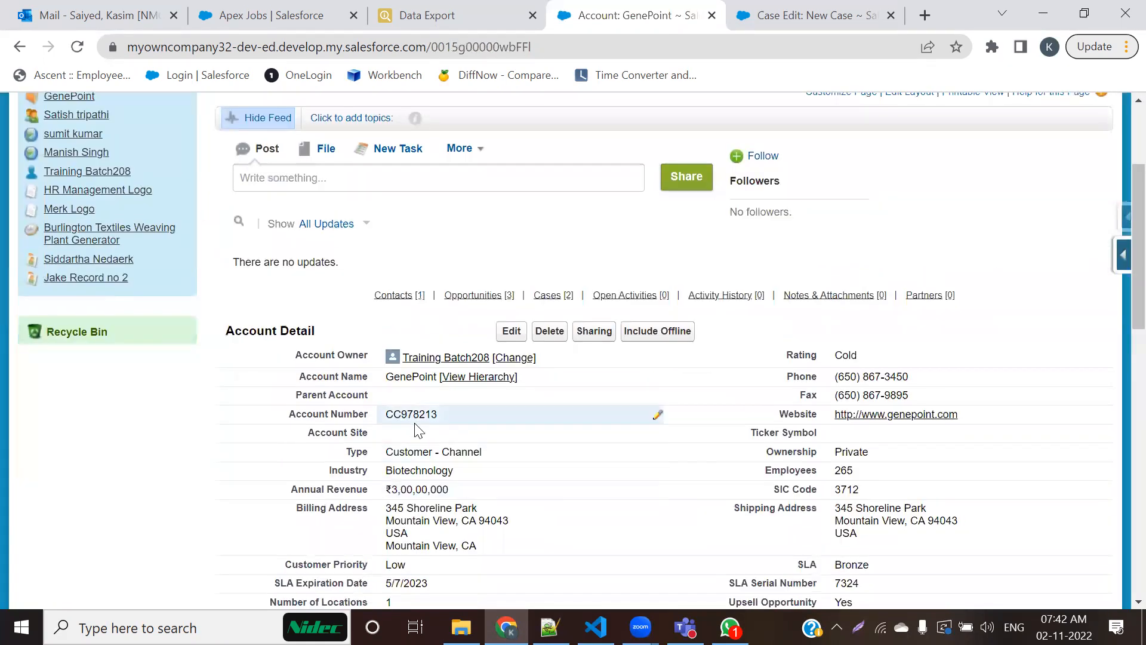
scroll(416, 428, "down", 1)
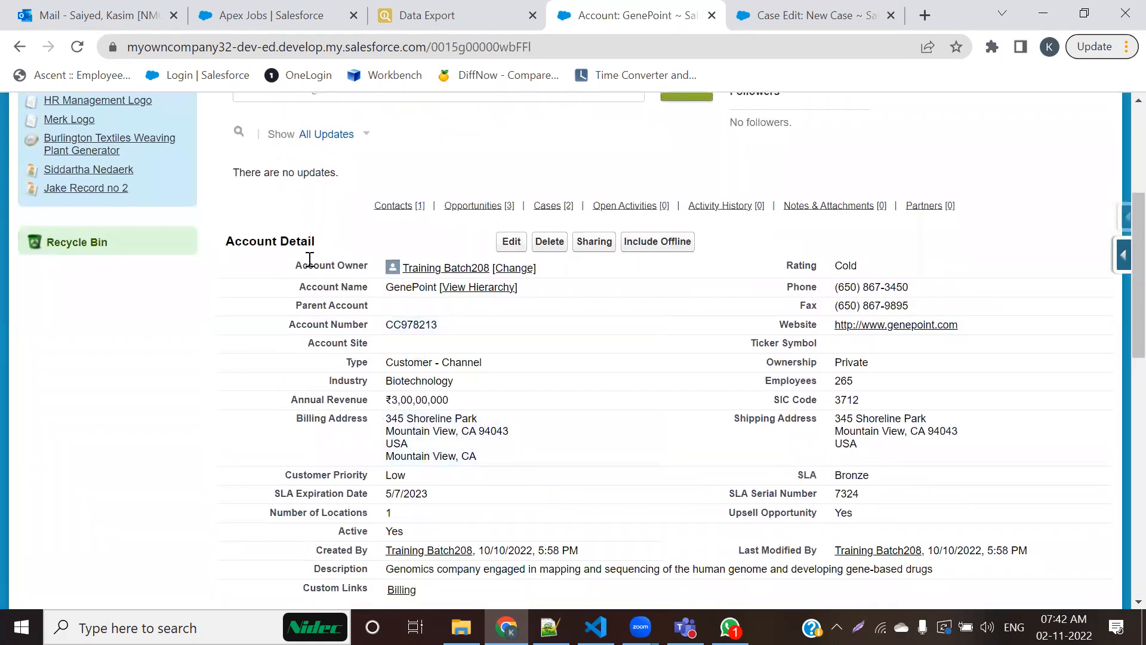
left_click_drag(327, 246, 275, 242)
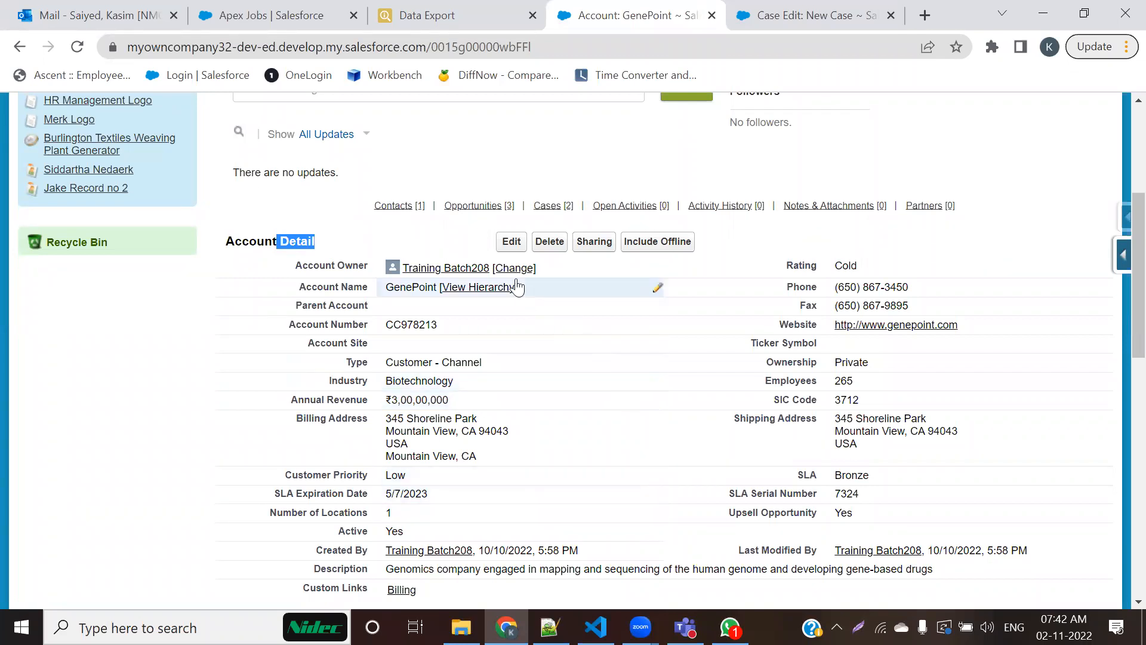
Step: Open the GenePoint account for editing, start a new account and highlight the word Edit in the Account Edit heading
left_click(511, 242)
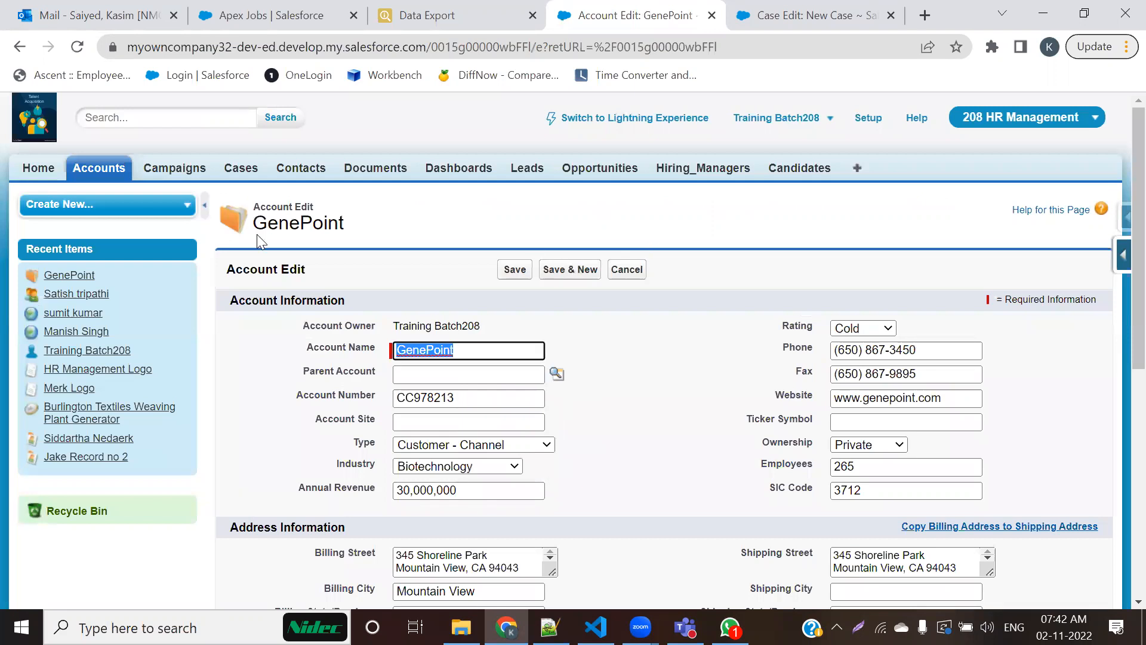
left_click(90, 317)
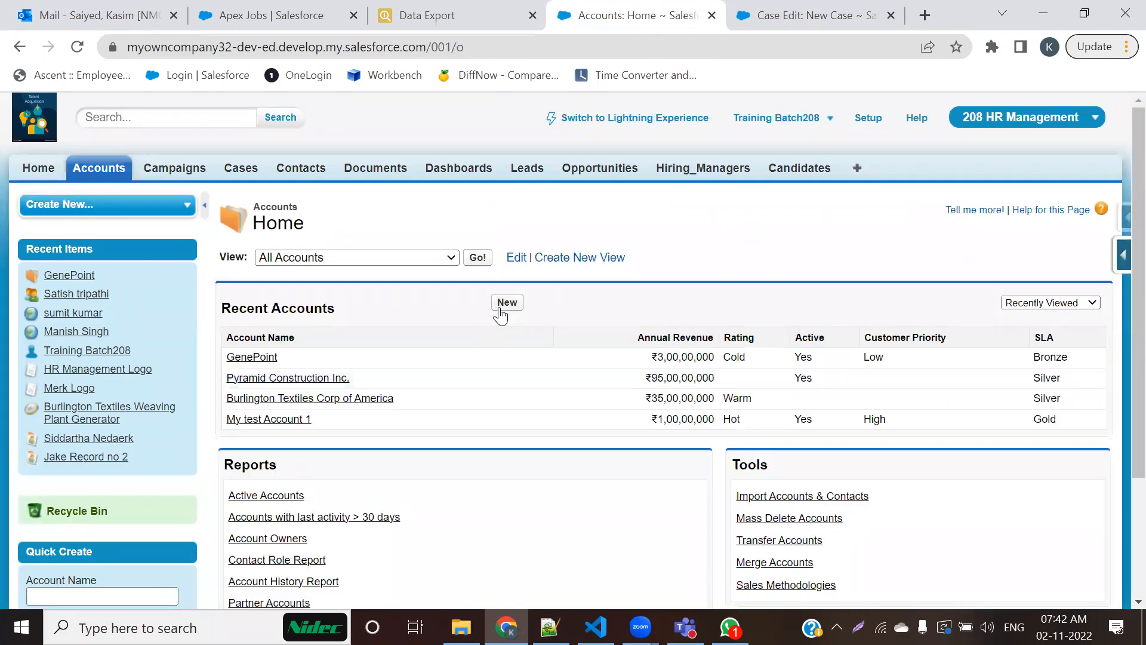
left_click(507, 302)
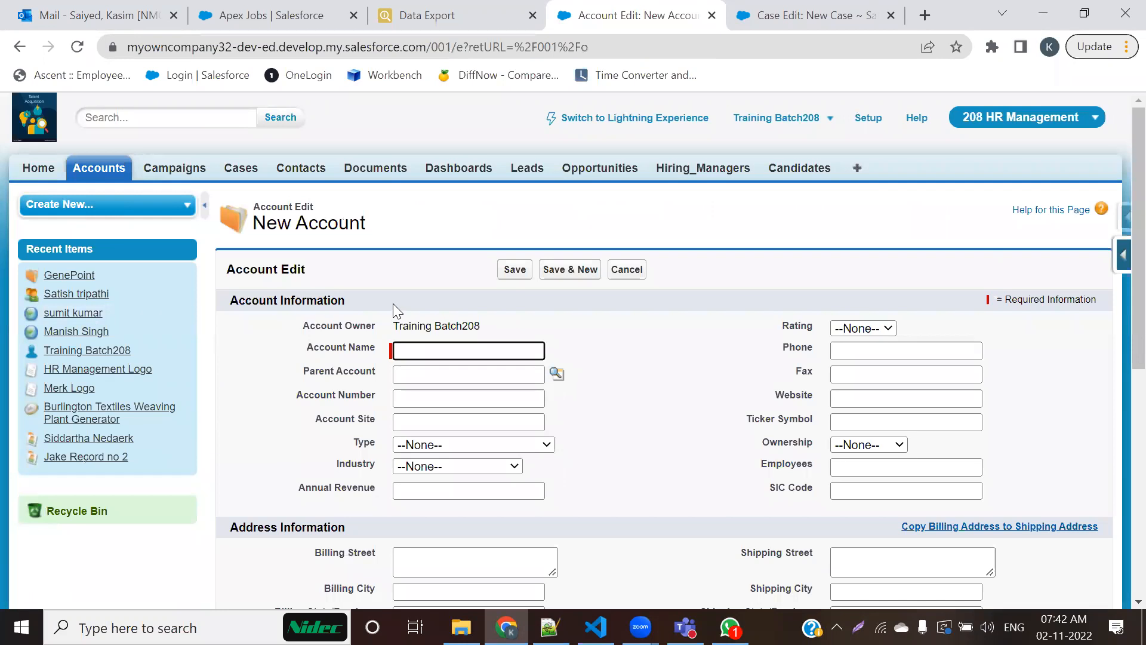
left_click_drag(315, 270, 281, 270)
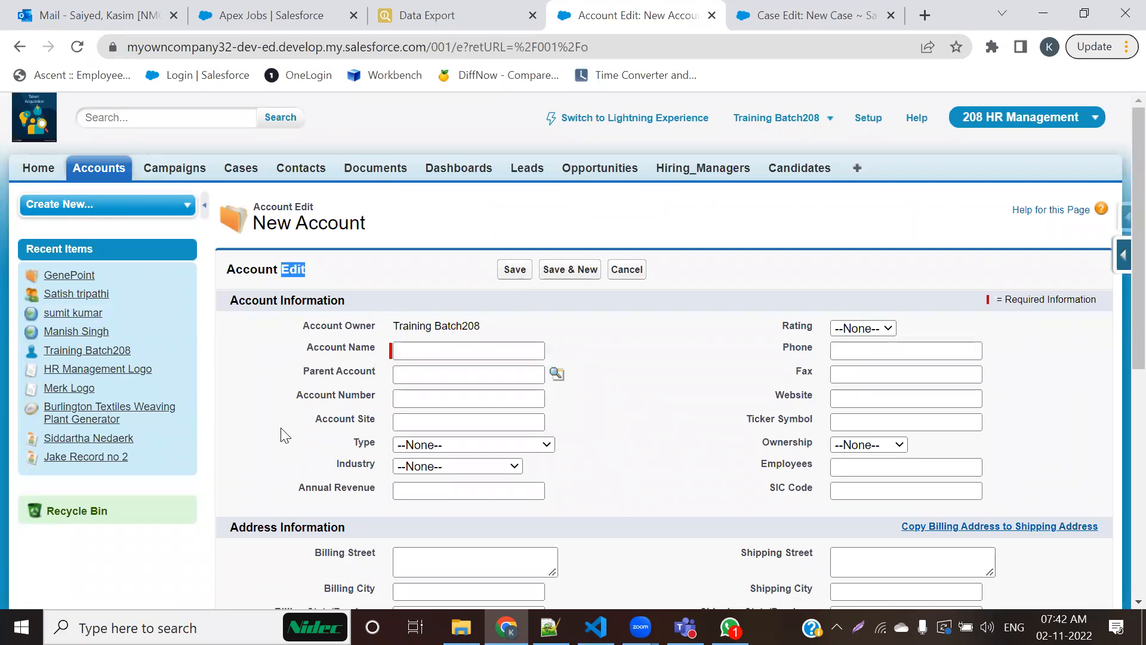
Step: Highlight Edit in the New Case form's Case Edit heading and return to the New Account form
left_click(770, 15)
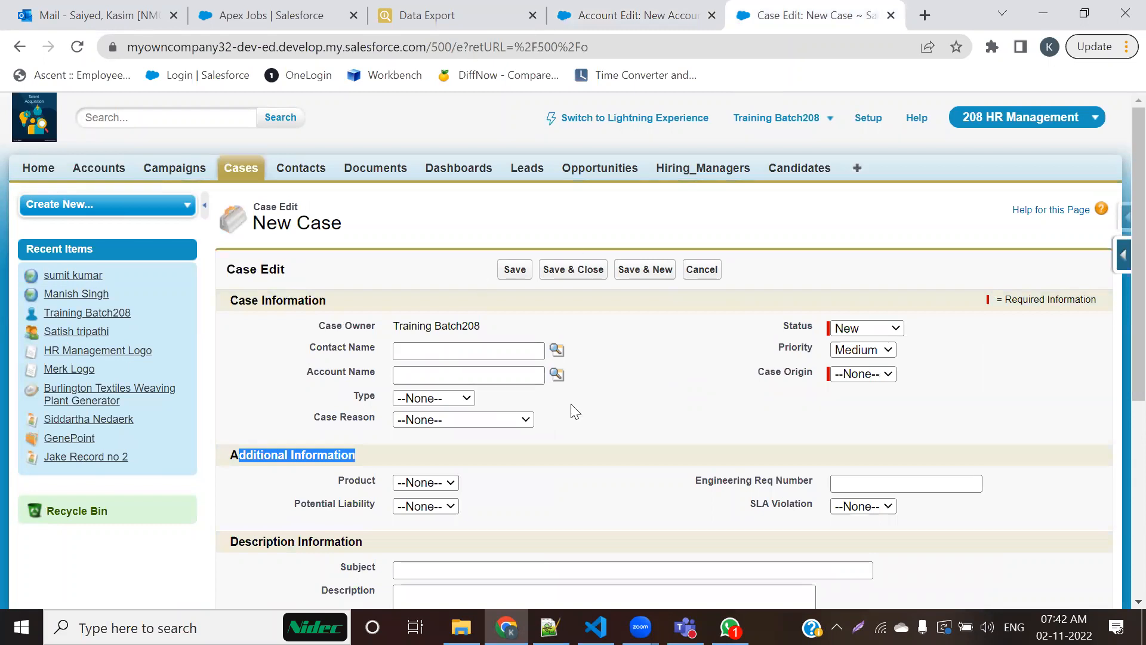
left_click(274, 265)
left_click_drag(274, 264, 306, 279)
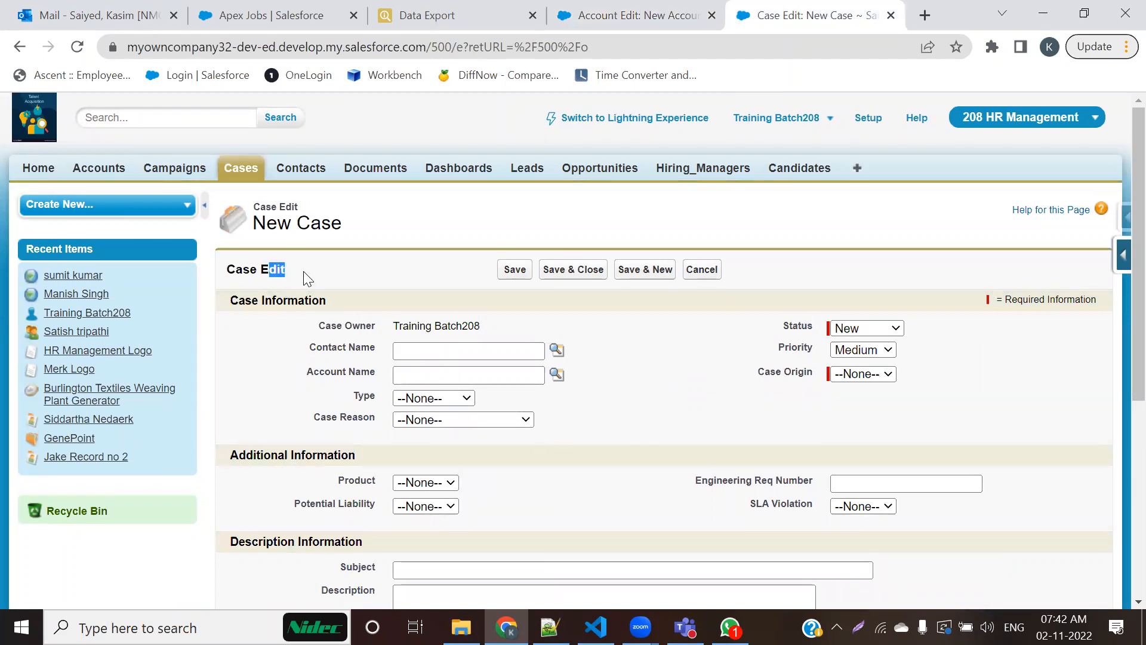
key("ctrl+shift+Tab")
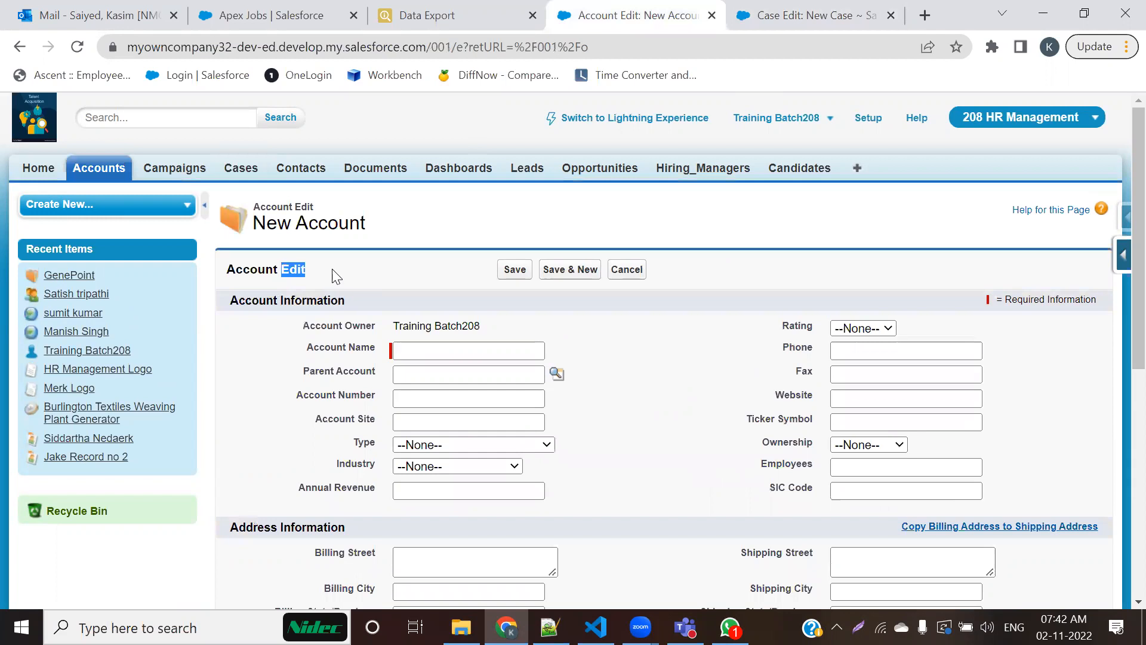
Step: Open the GenePoint account, highlight the word Detail in its Account Detail heading and examine the fields on the detail page
left_click(76, 171)
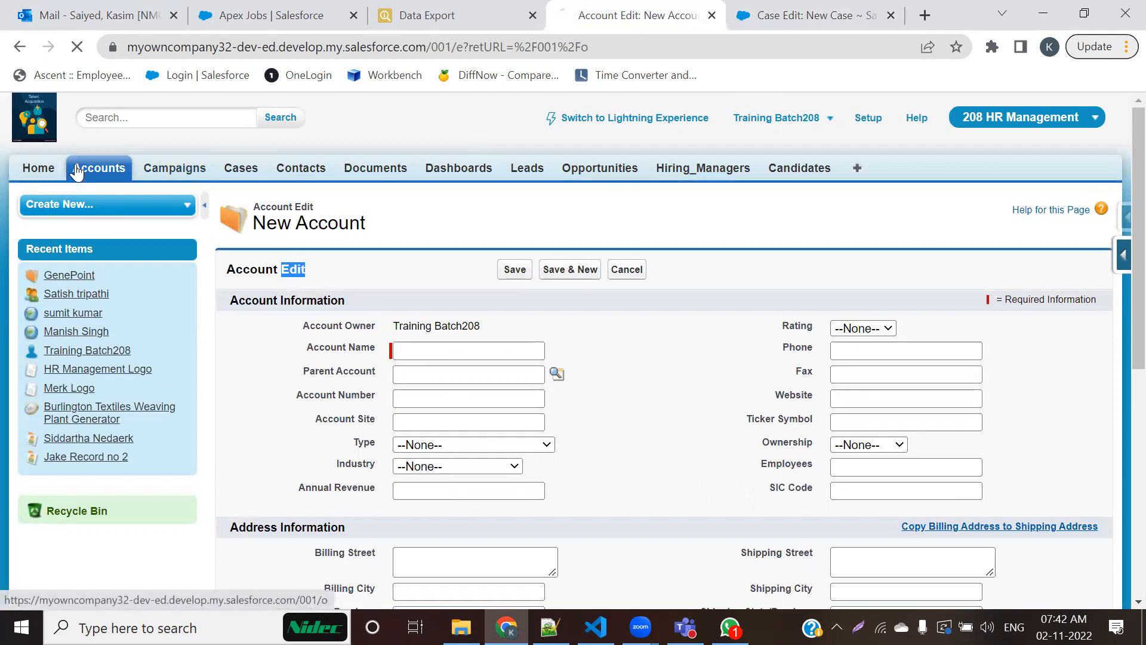
left_click(262, 358)
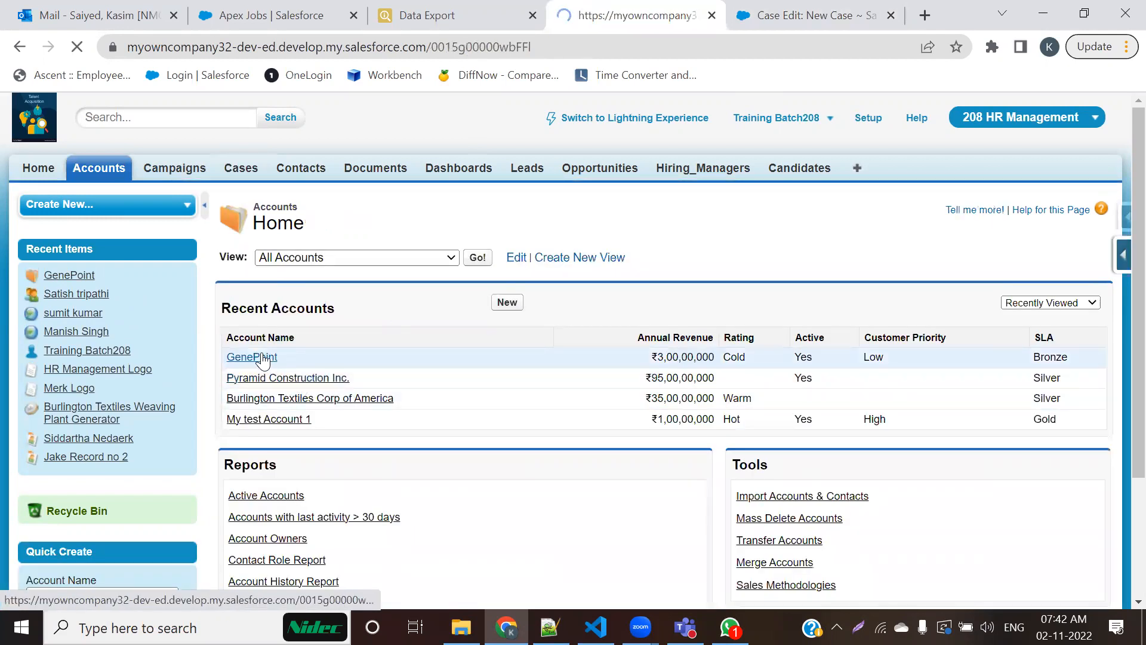
scroll(341, 451, "down", 3)
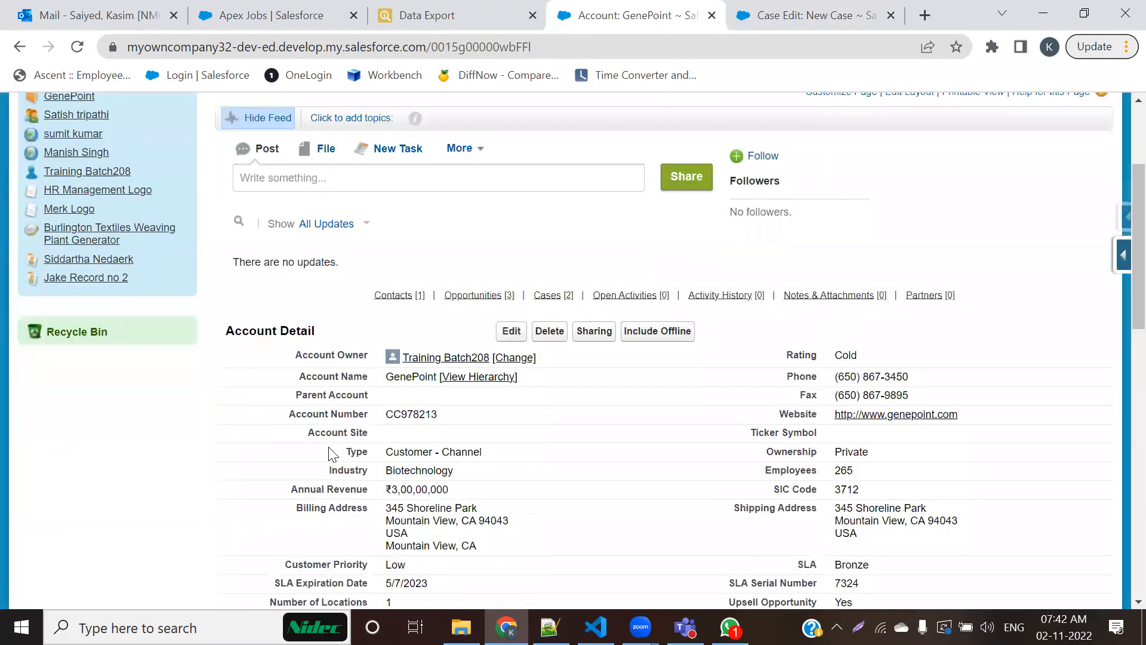
left_click_drag(281, 331, 312, 331)
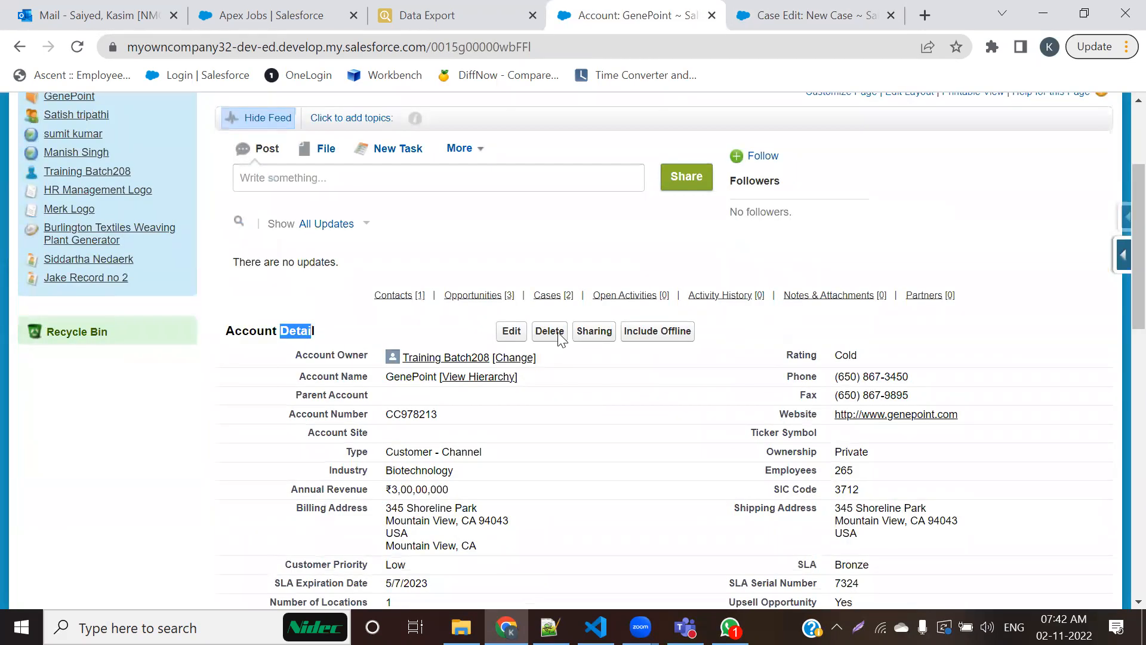
scroll(606, 438, "down", 3)
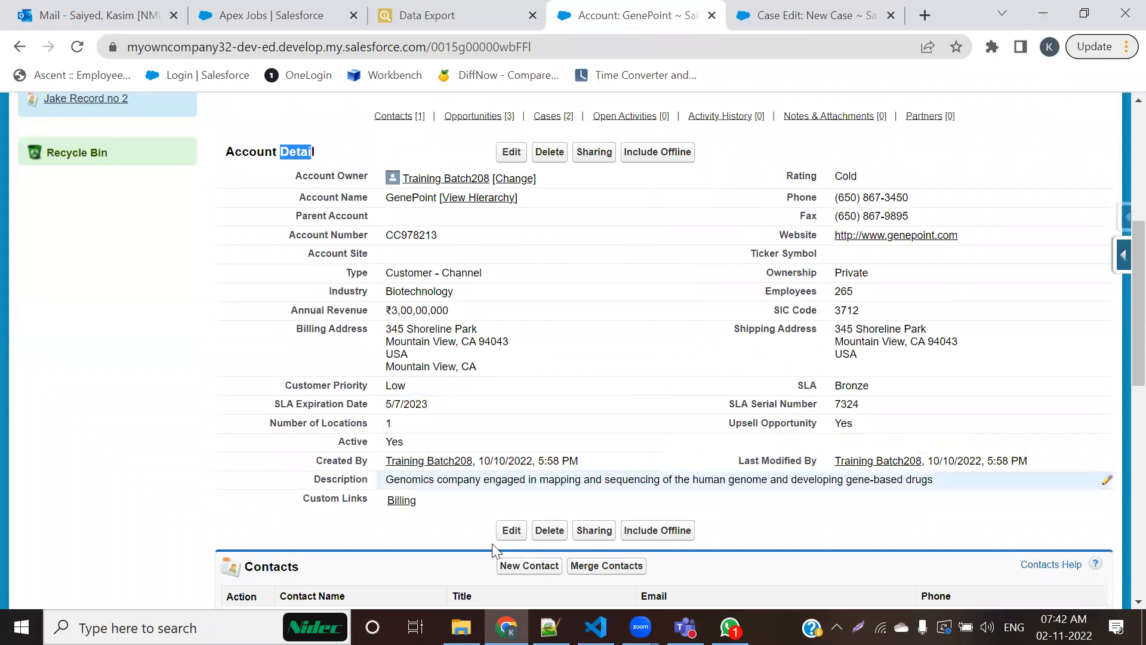
left_click(690, 361)
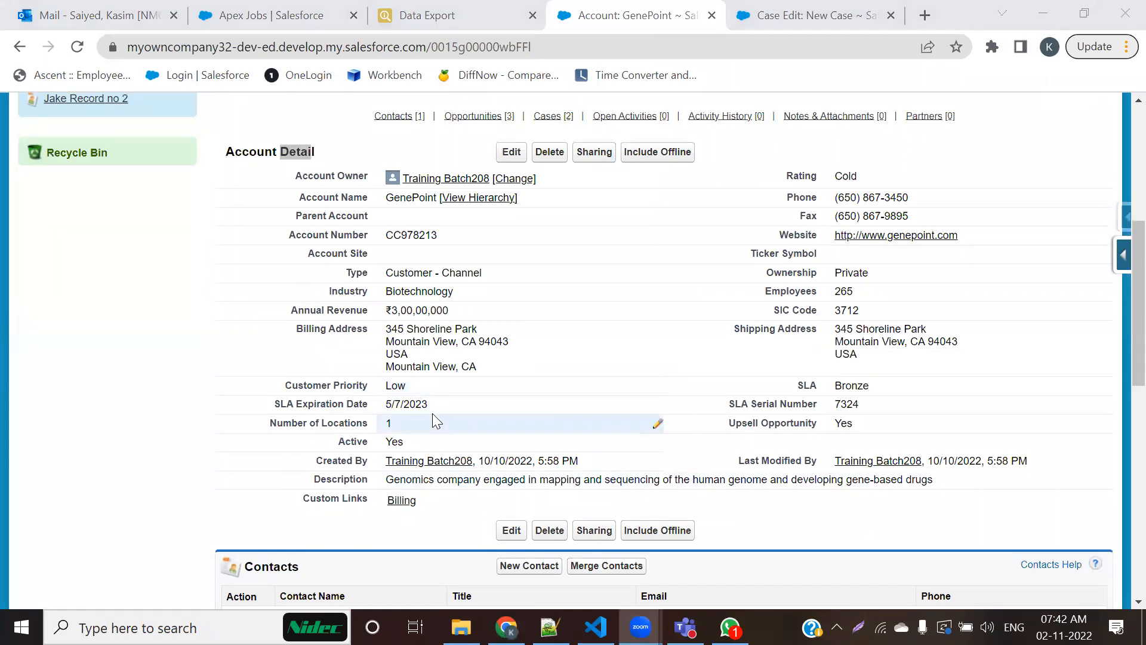
Step: Open the GenePoint account for editing and examine the sections of its edit page, briefly consulting the layout notes in Notepad++
left_click(509, 153)
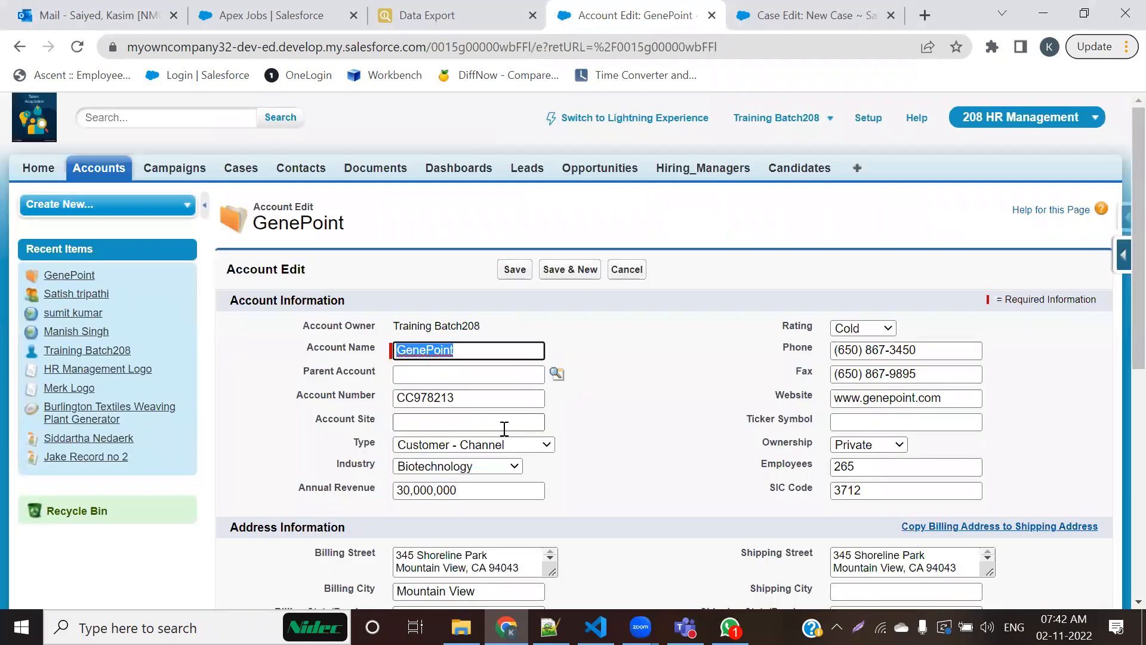
scroll(665, 393, "down", 3)
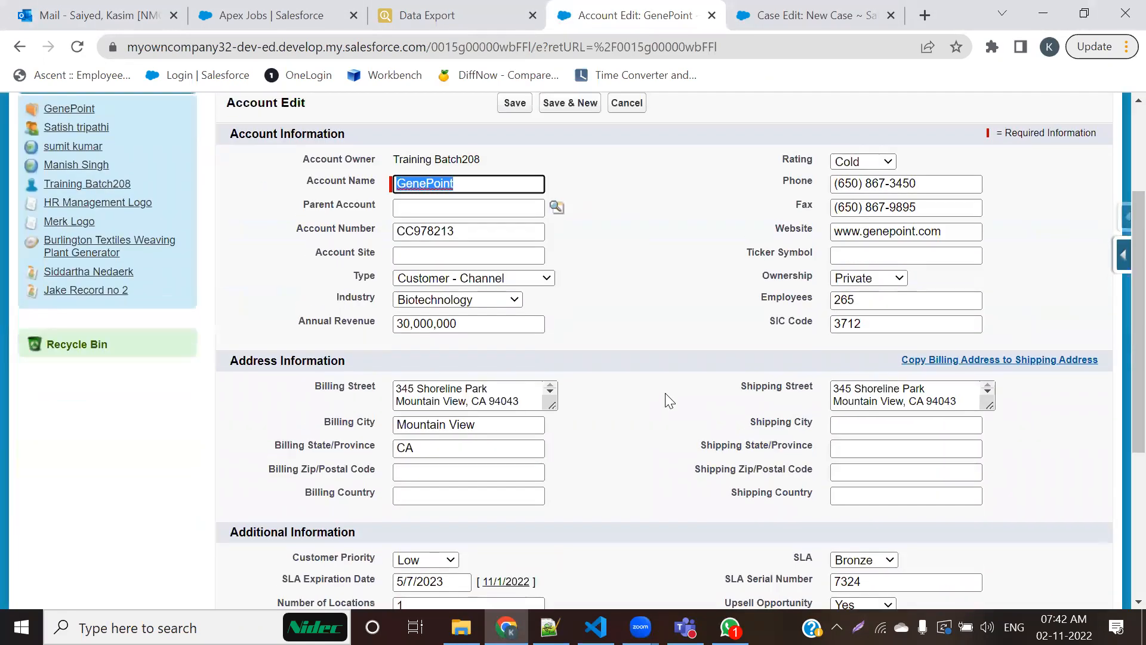
scroll(665, 393, "up", 1)
scroll(669, 400, "up", 2)
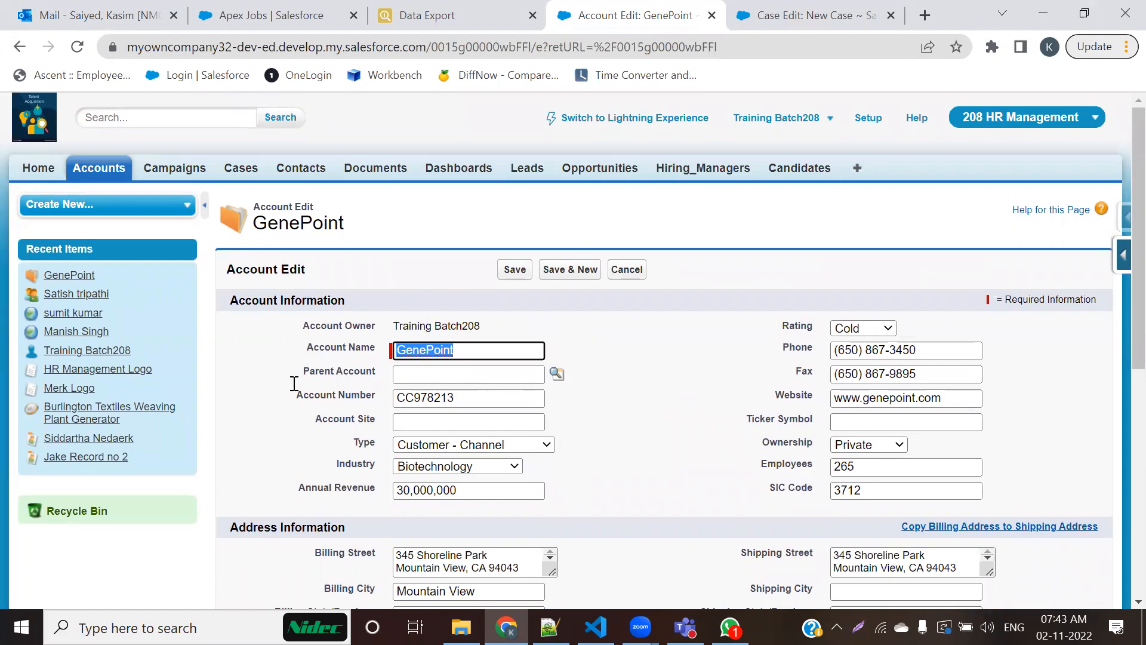
key("alt+Tab")
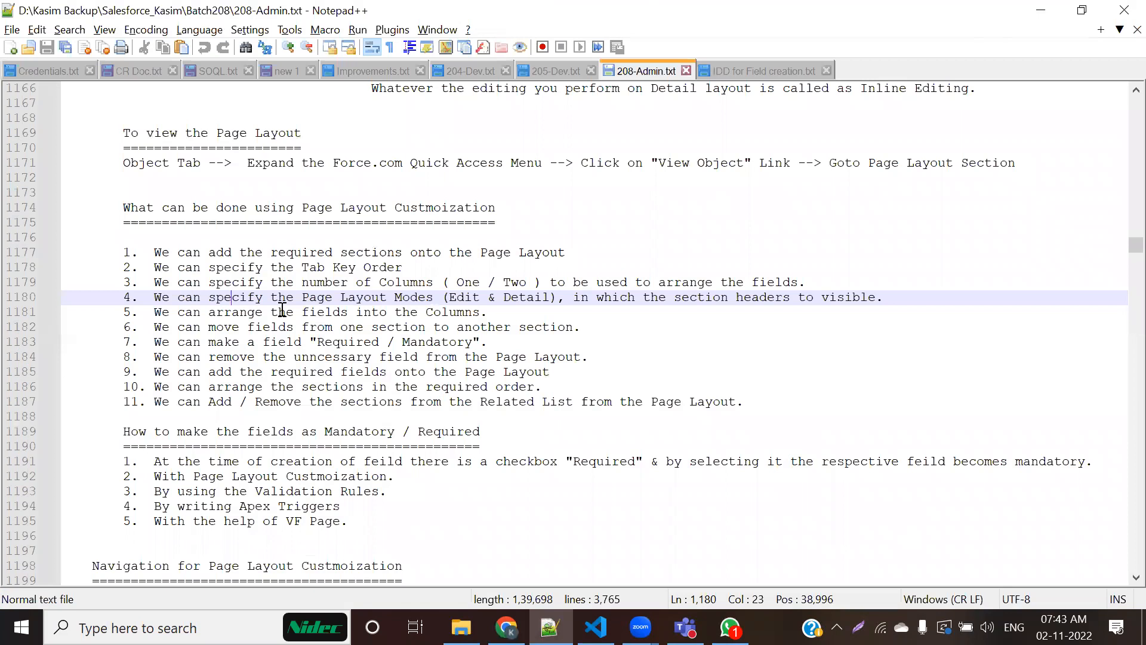
key("alt+Tab")
left_click(382, 291)
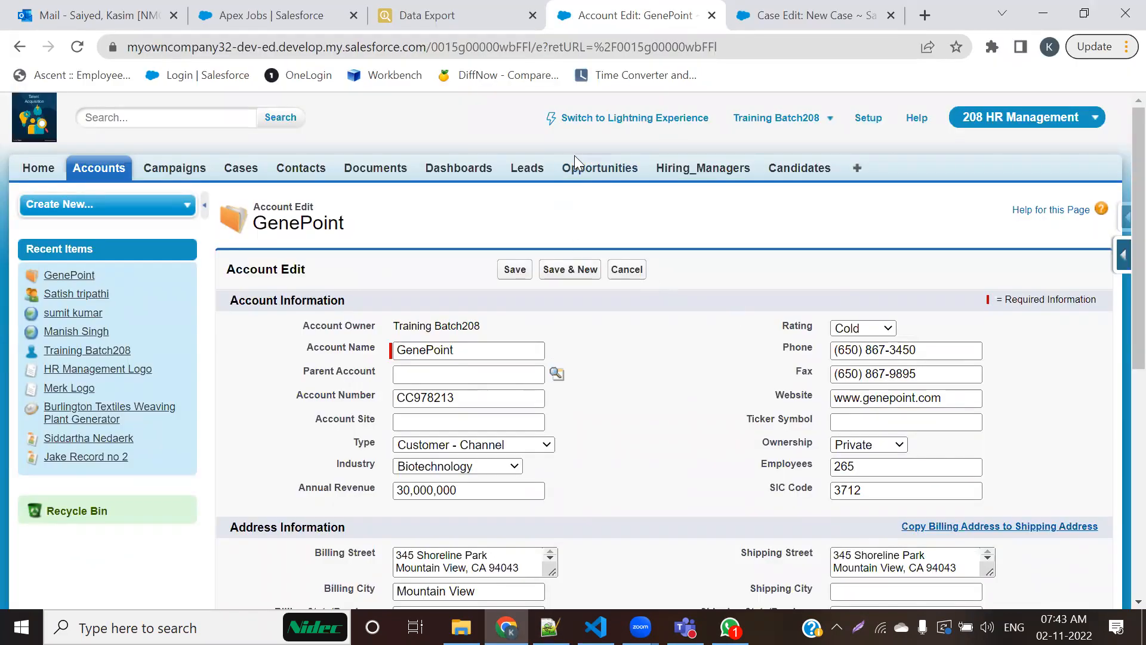
Step: View the Hiring_Managers and Candidates home pages and highlight the Home title on each
left_click(692, 170)
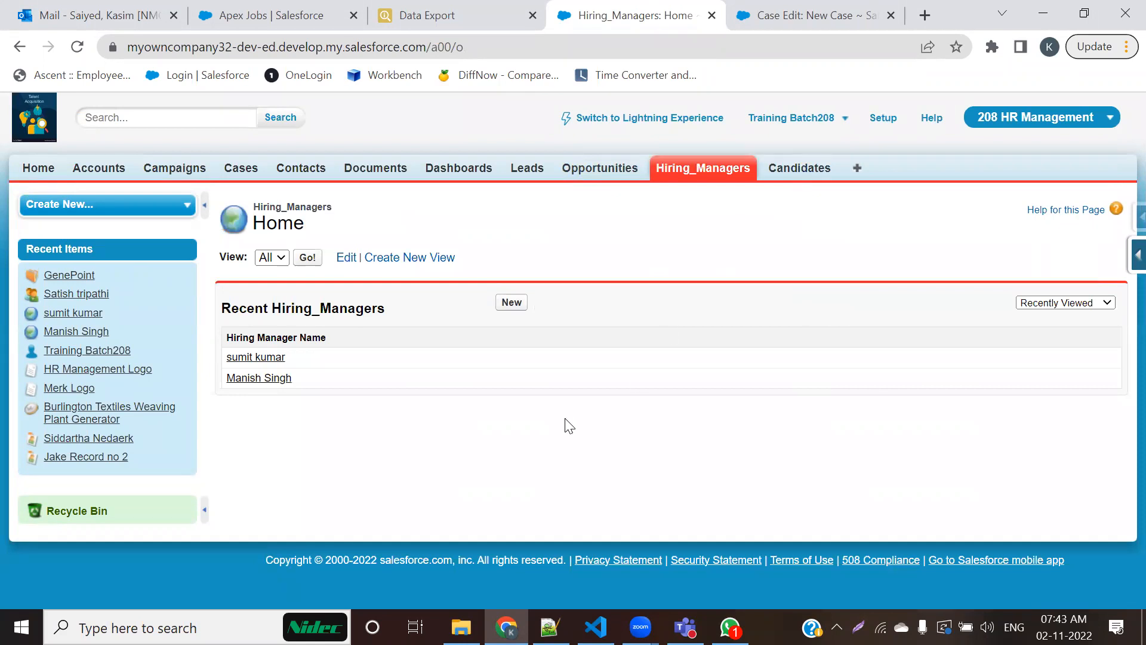
left_click(800, 170)
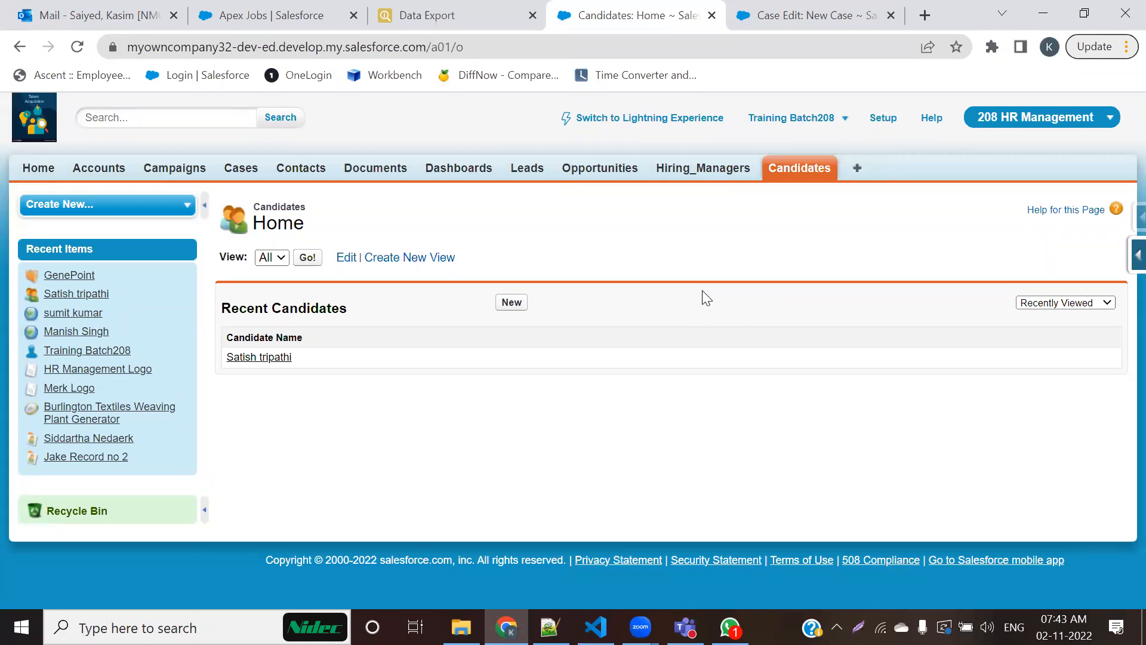
left_click(706, 173)
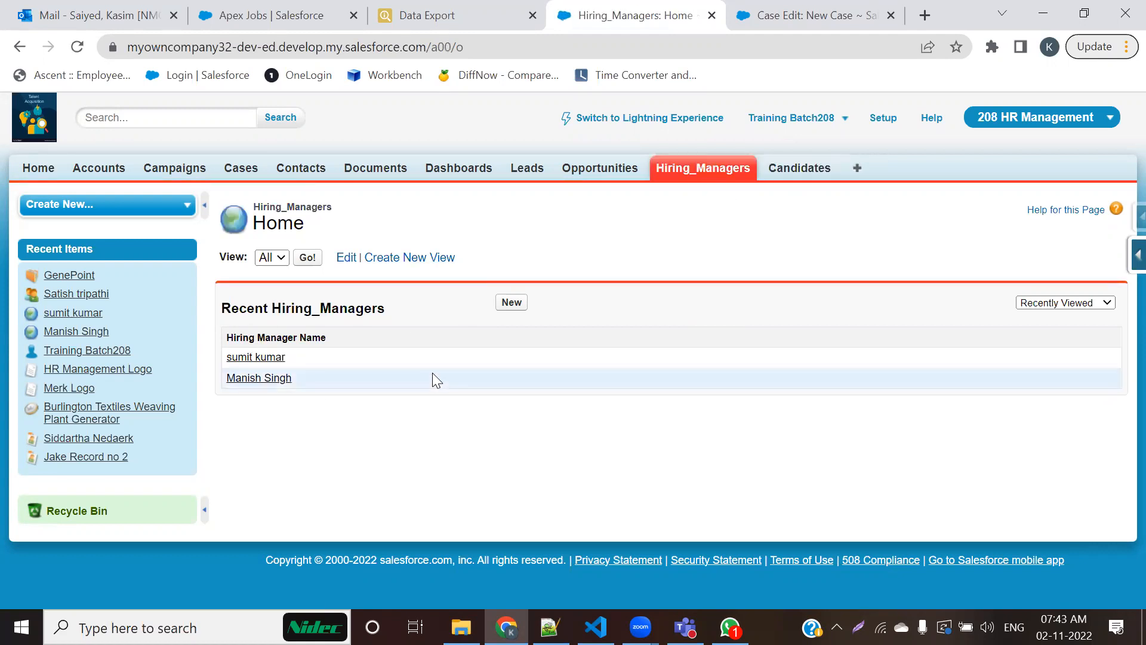
left_click_drag(255, 223, 314, 227)
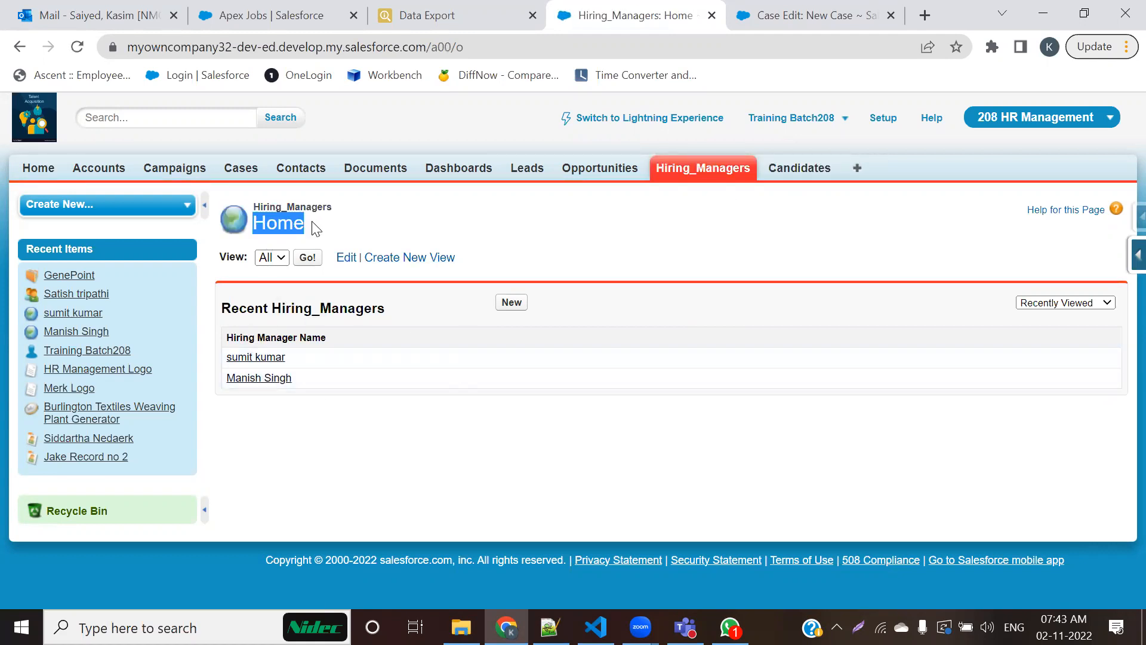
left_click(776, 174)
double_click(276, 222)
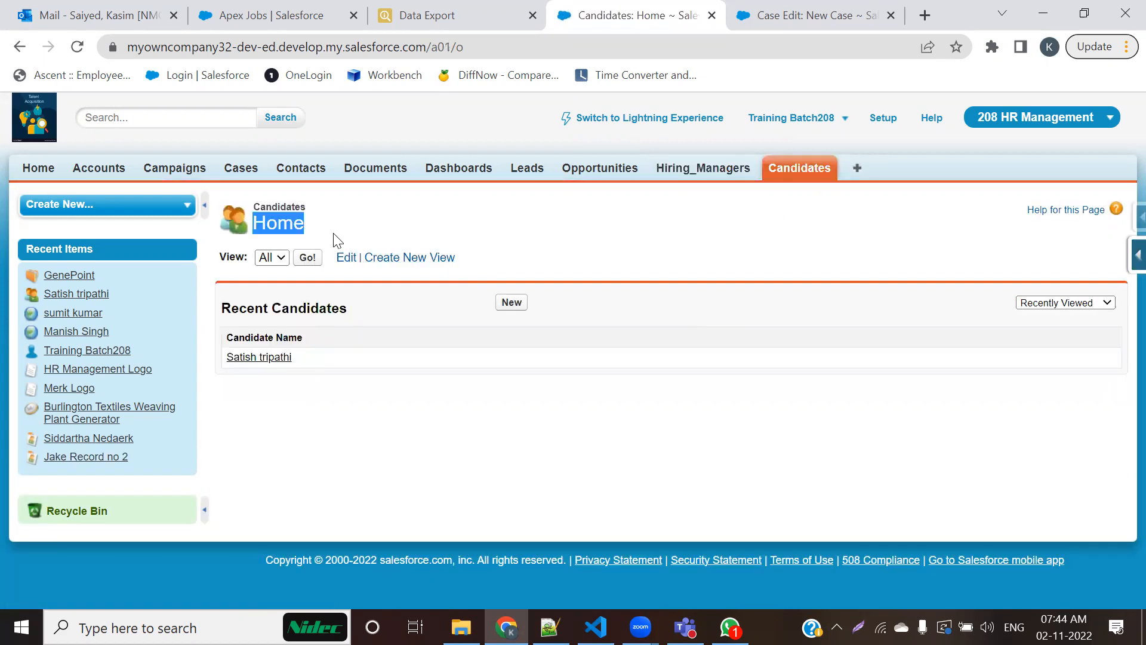
Step: Highlight the Home title on the Opportunities home page and open a blank New Opportunity form
left_click(601, 170)
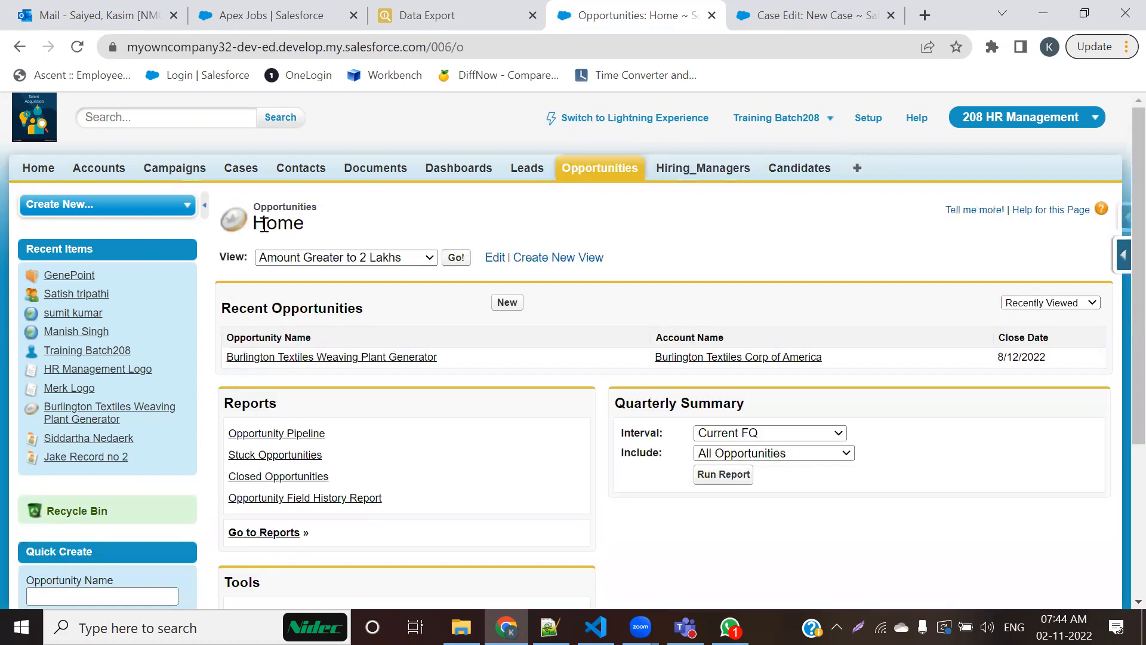
left_click_drag(257, 225, 345, 231)
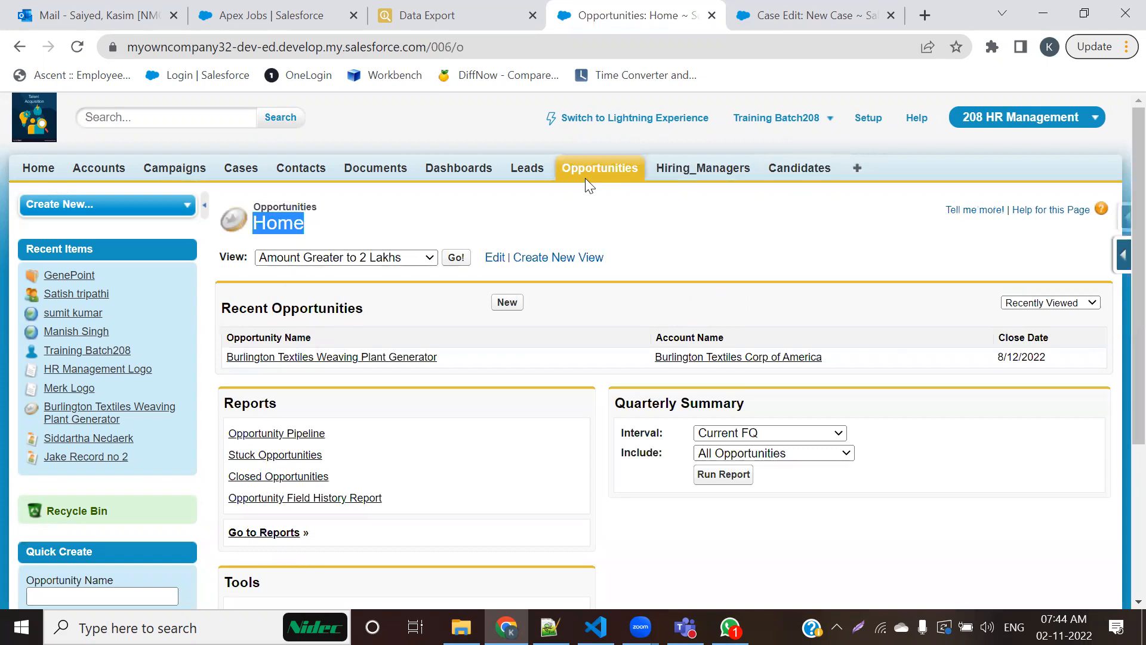
left_click(507, 303)
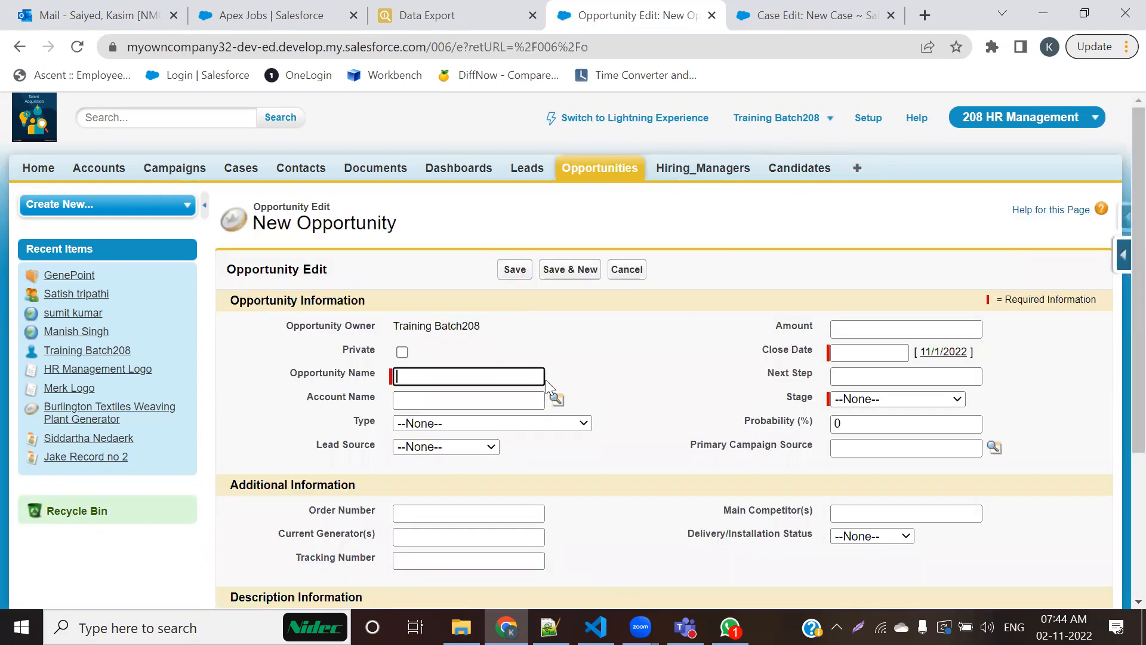
Step: Open the first recent hiring manager's record, highlight Detail in its heading, and open it for editing to highlight Edit
left_click(702, 168)
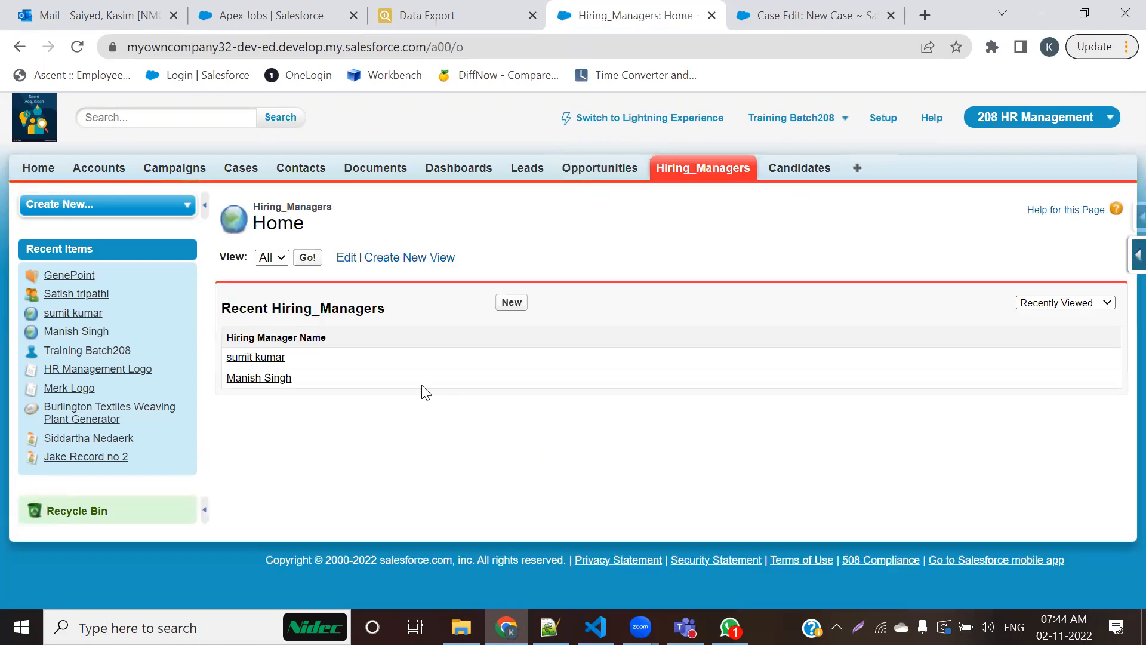
left_click(273, 356)
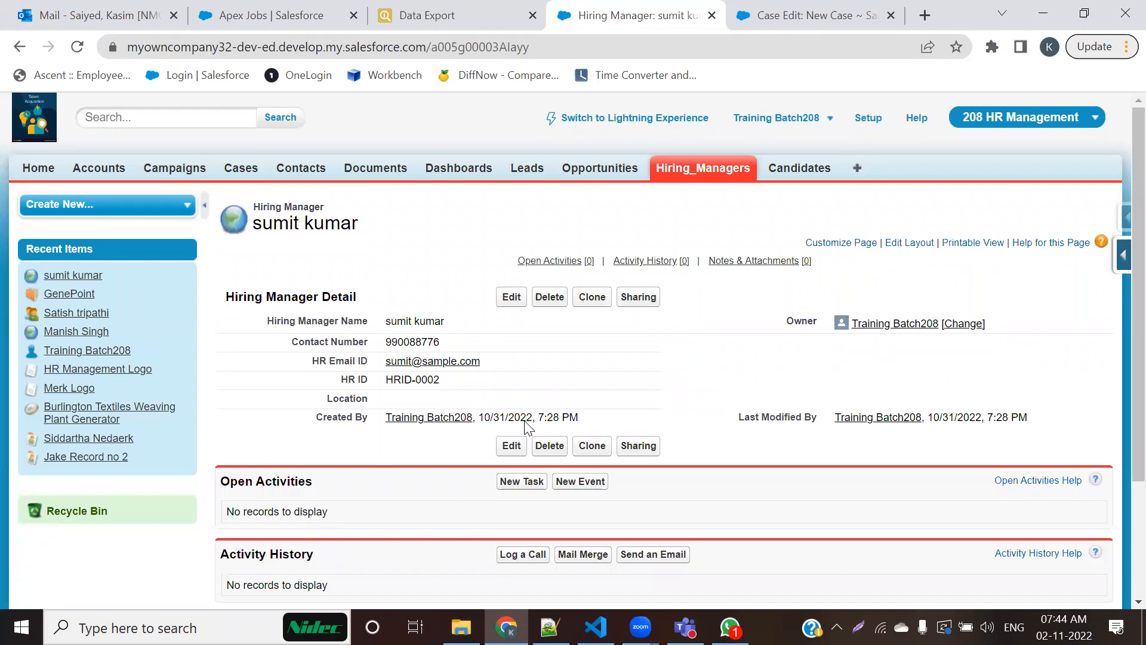
left_click_drag(330, 299, 374, 306)
left_click(514, 302)
double_click(334, 269)
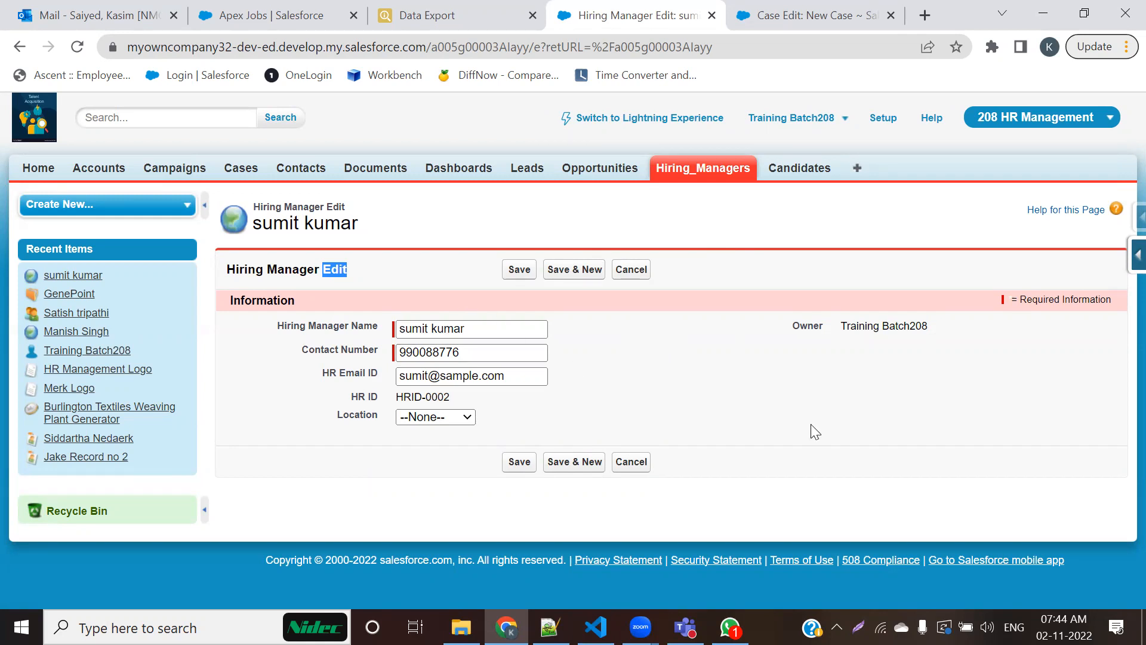
Step: Open a blank New Candidate form and examine its fields from Candidate Name to Year Of Experience
left_click(808, 177)
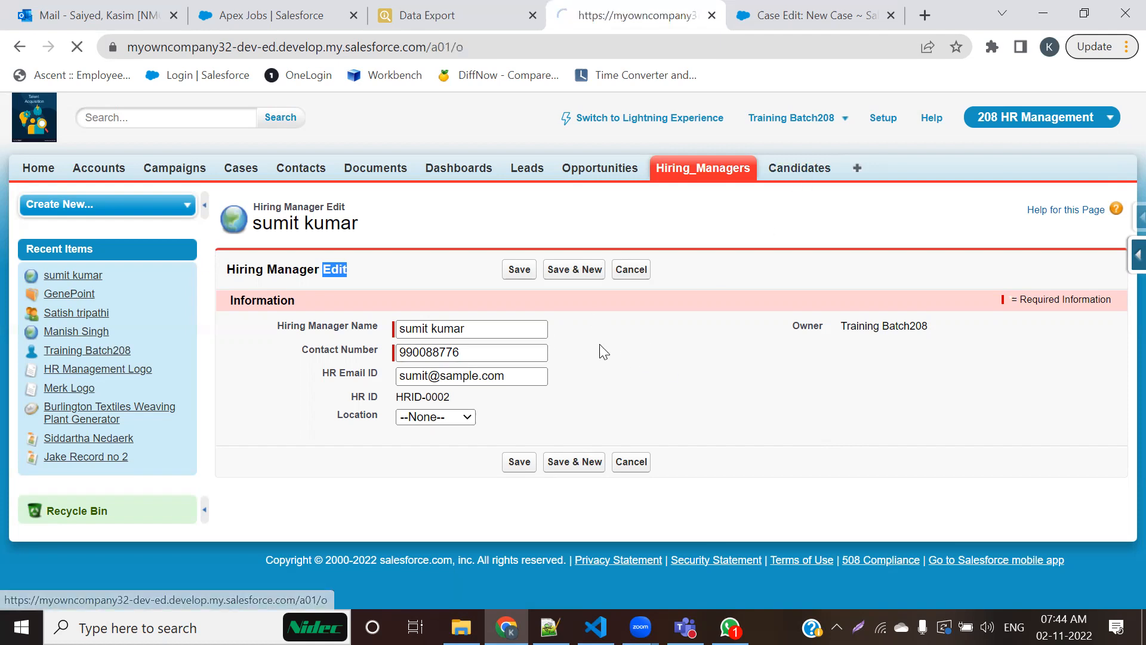
left_click(504, 306)
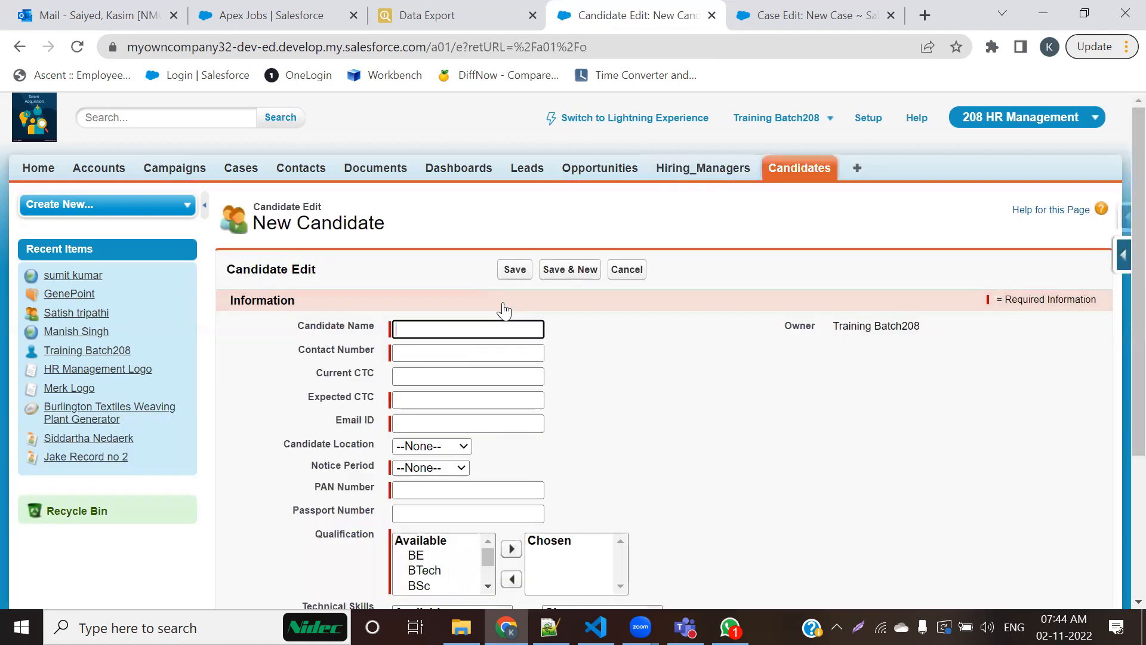
scroll(582, 418, "down", 3)
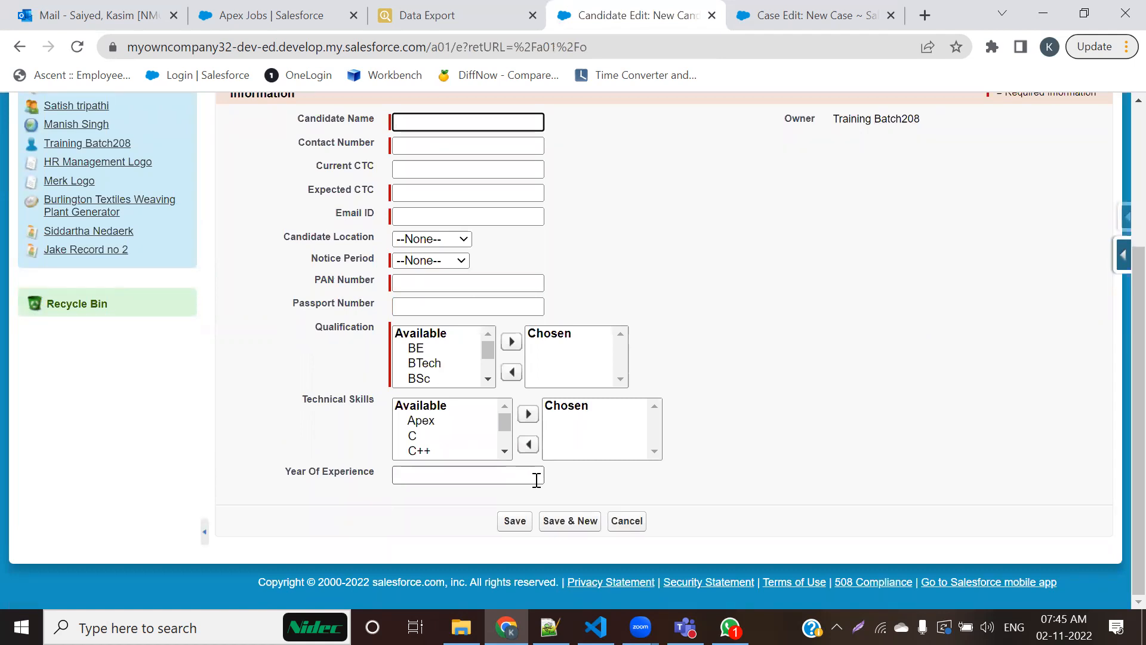
scroll(463, 430, "up", 3)
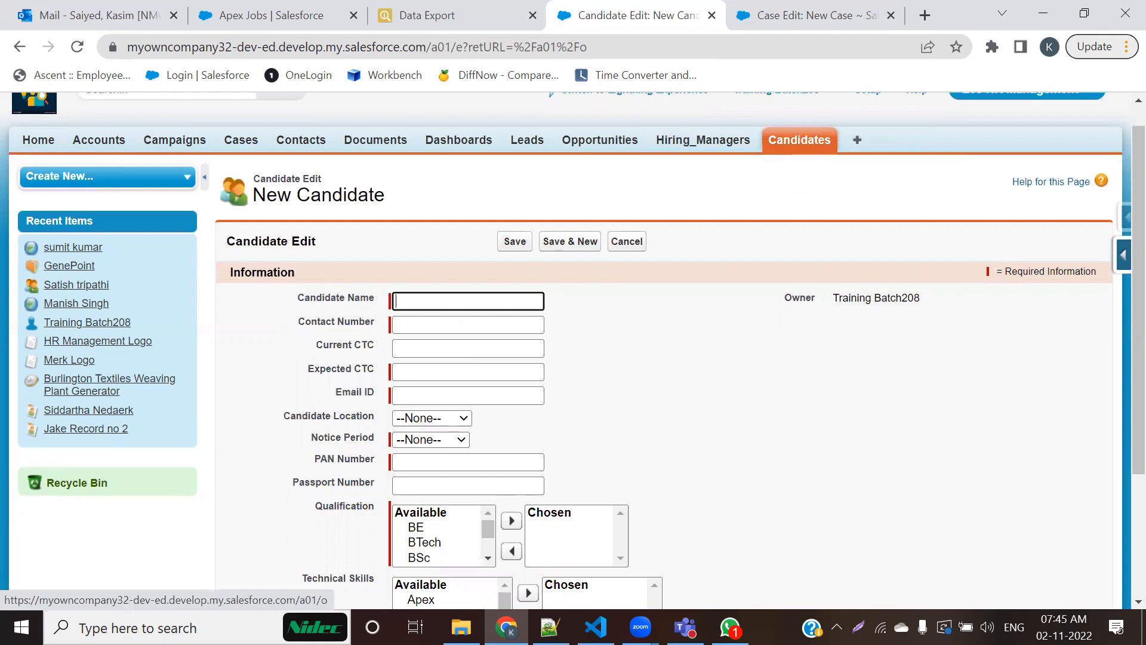
Step: Switch to Notepad++ and highlight the Page Layout Custmoization heading in 208-Admin.txt
key("alt+Tab")
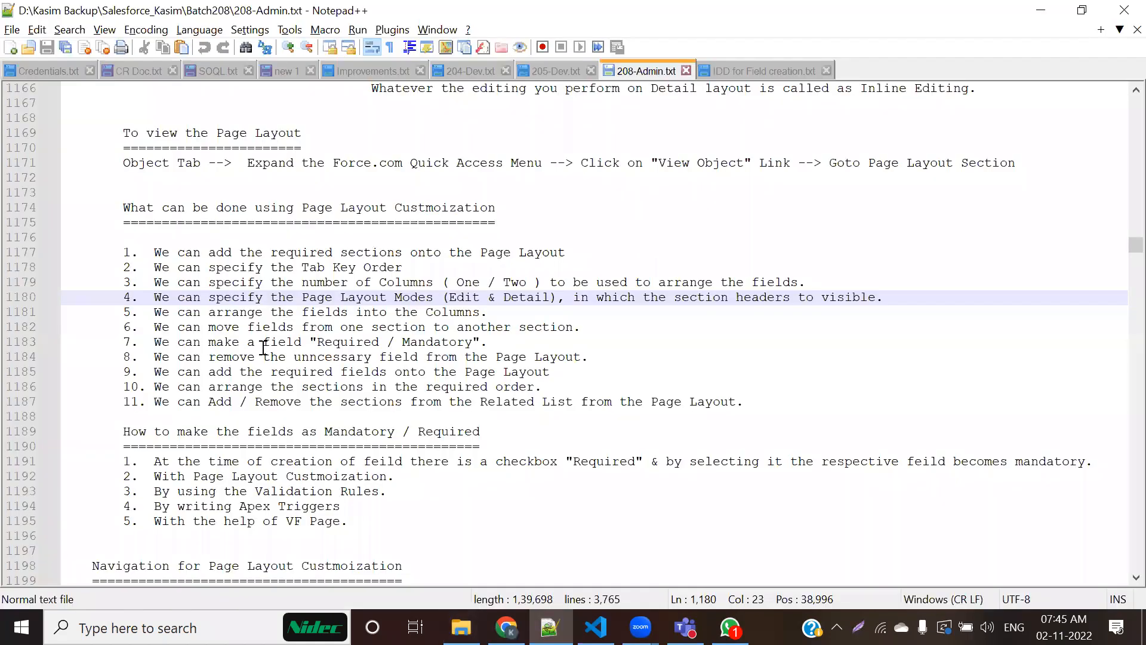
scroll(264, 348, "up", 13)
left_click_drag(266, 283, 24, 290)
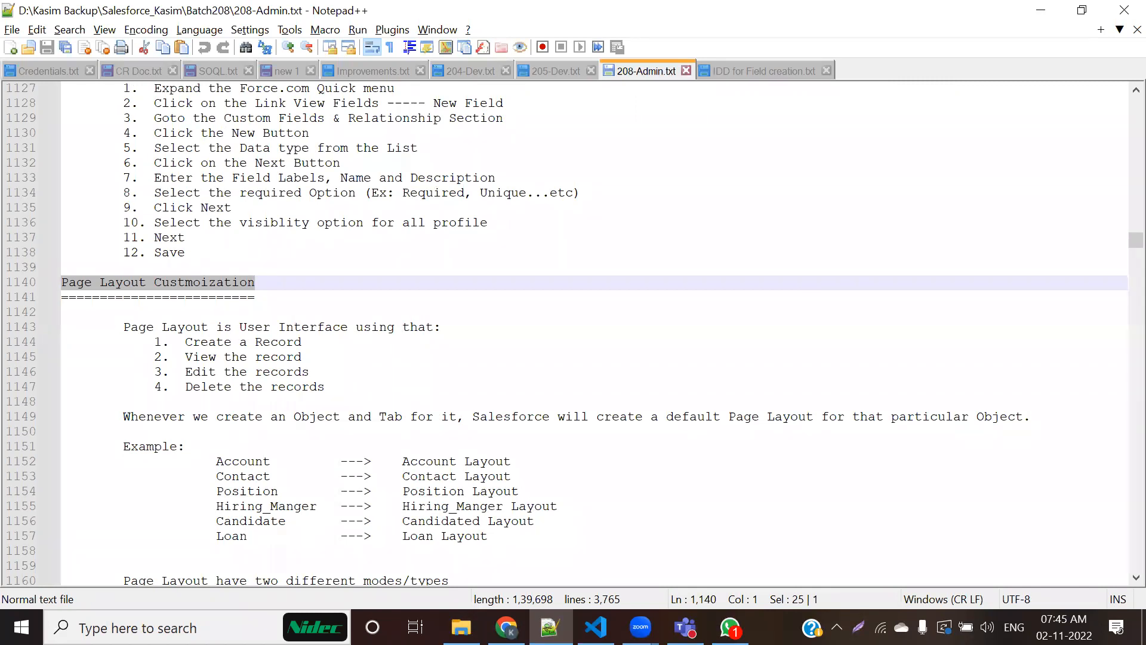
mouse_move(549, 627)
Step: Review the page layout notes and highlight the 11 points under What can be done using Page Layout Custmoization
scroll(316, 284, "down", 8)
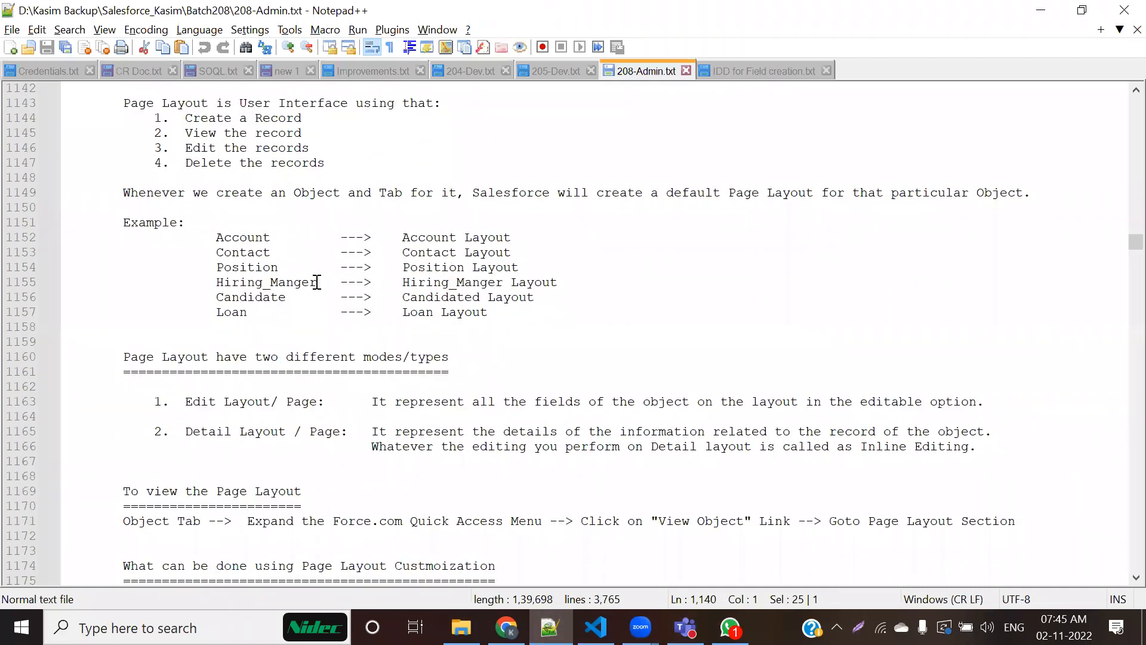
scroll(329, 339, "down", 3)
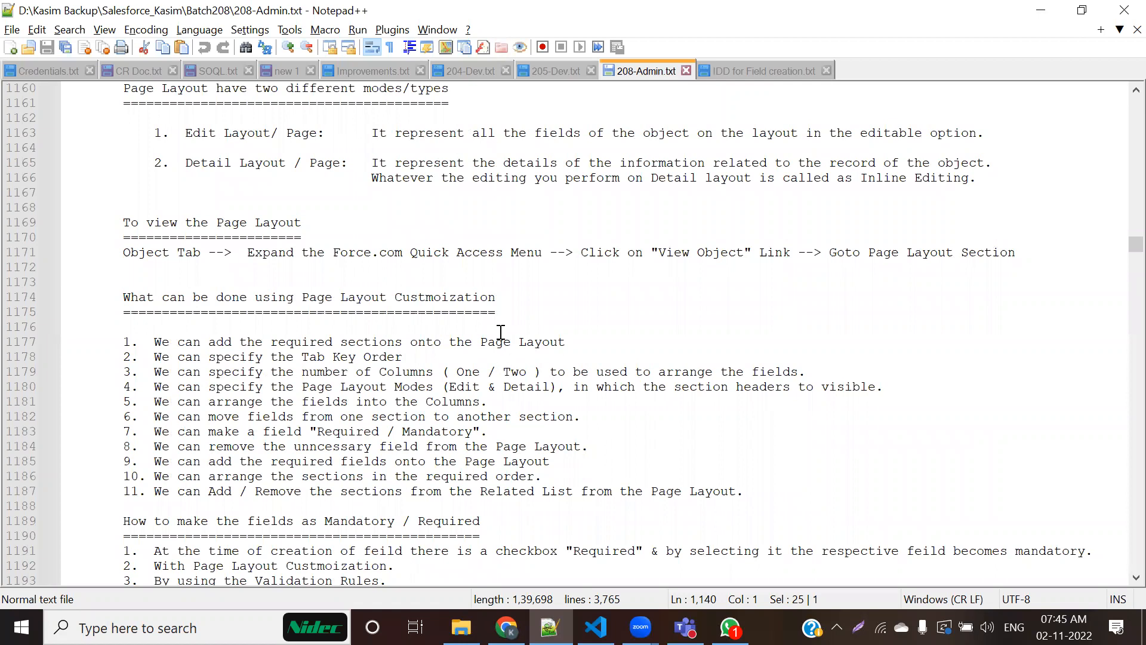
scroll(452, 321, "down", 3)
left_click_drag(124, 203, 795, 362)
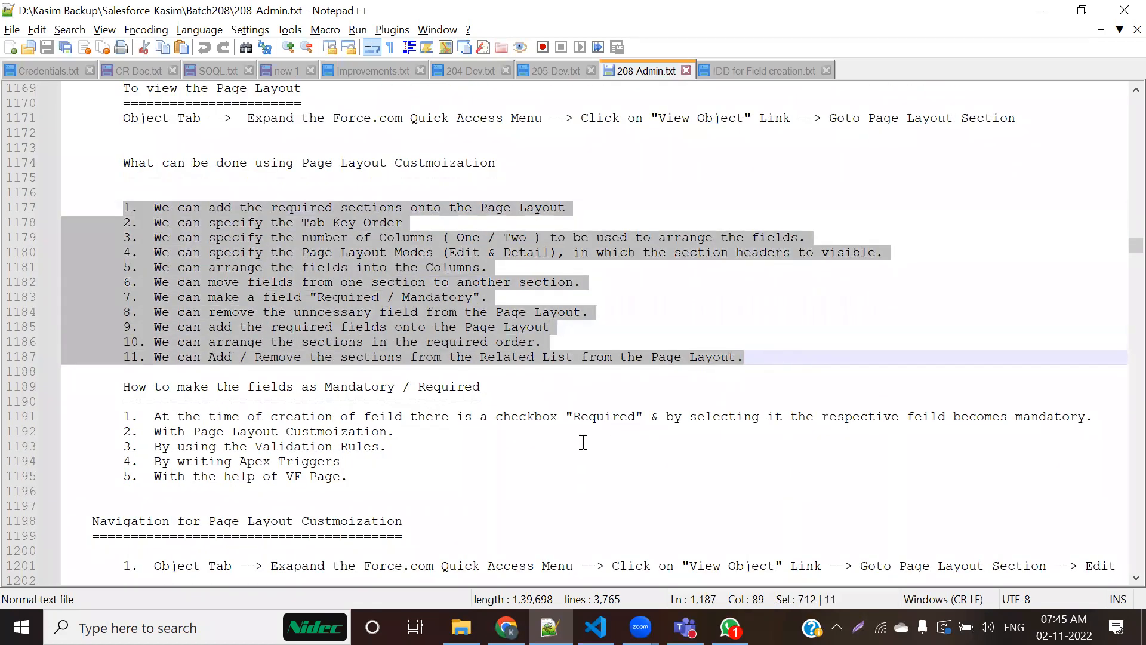
left_click(583, 442)
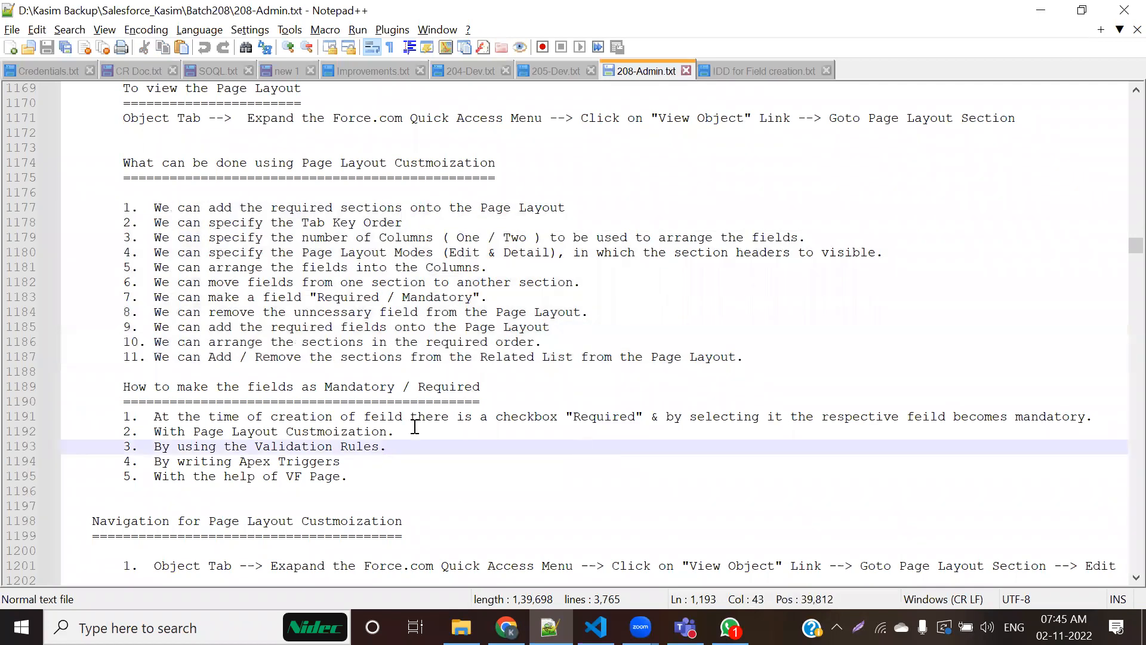
left_click_drag(138, 207, 823, 357)
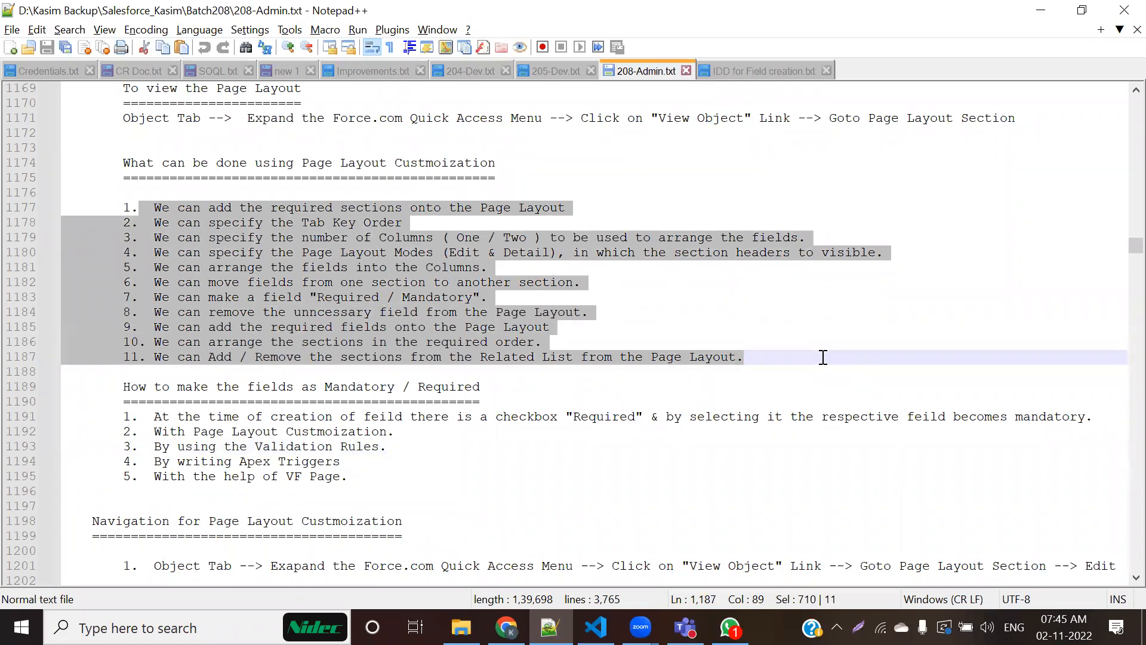
Step: Switch back to Chrome and review the New Candidate form's field arrangement down to Year Of Experience
key("alt+Tab")
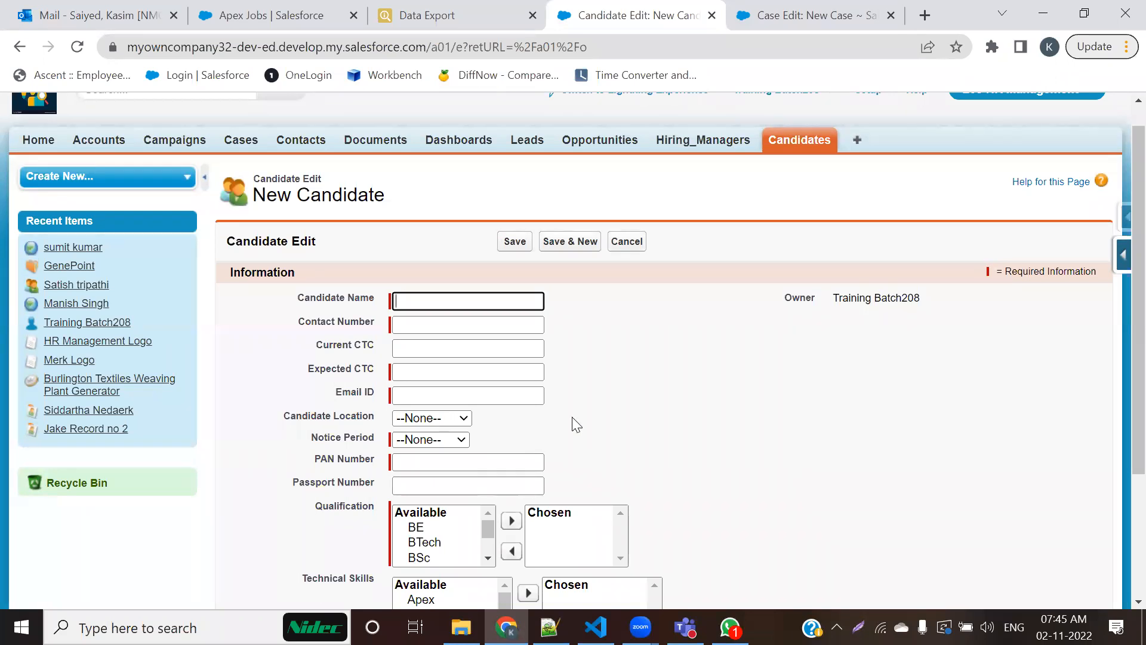
scroll(517, 414, "down", 3)
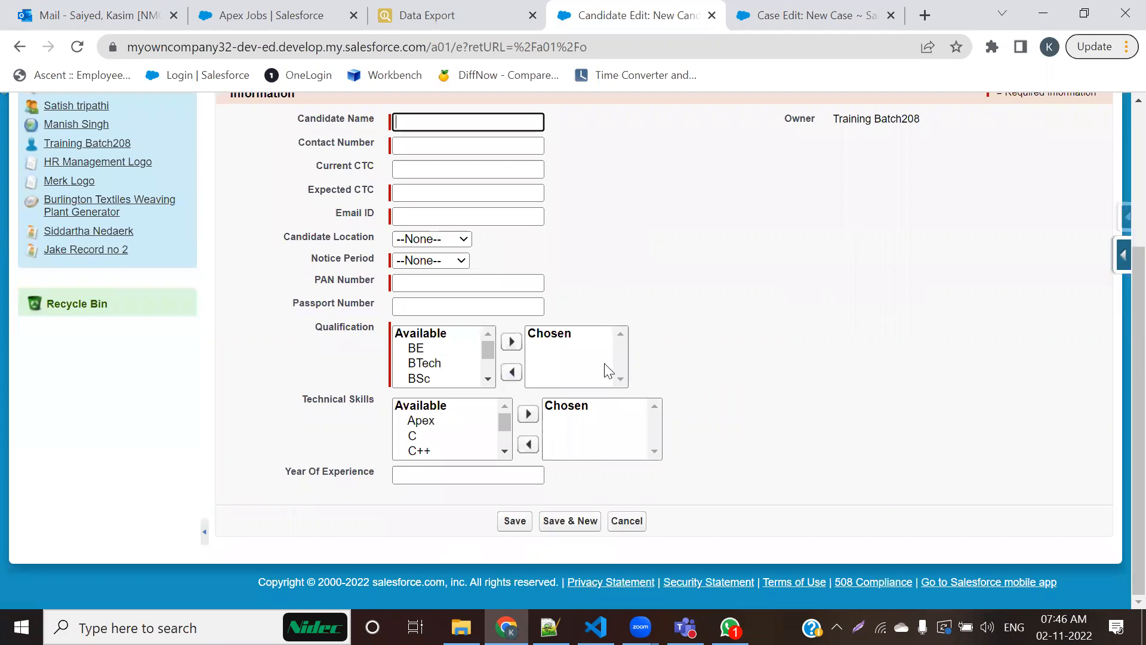
Step: Highlight the Information section heading, expand the Force.com quick access menu, and highlight the word Edit in the Candidate Edit heading
scroll(609, 370, "up", 2)
left_click(267, 183)
double_click(267, 182)
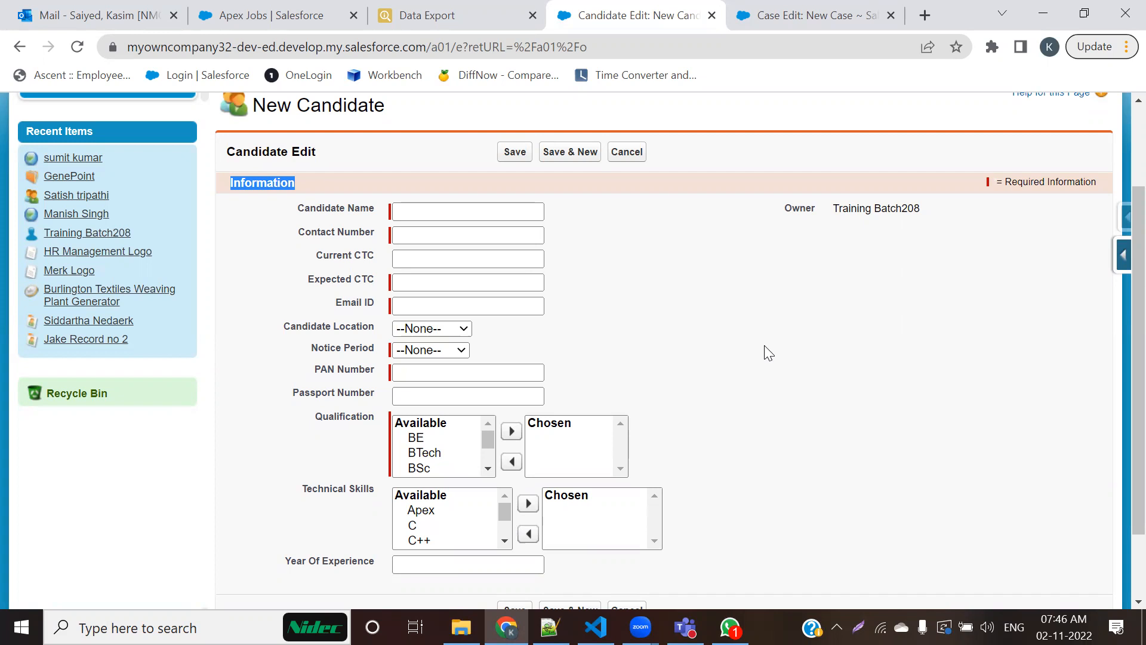
left_click(1121, 268)
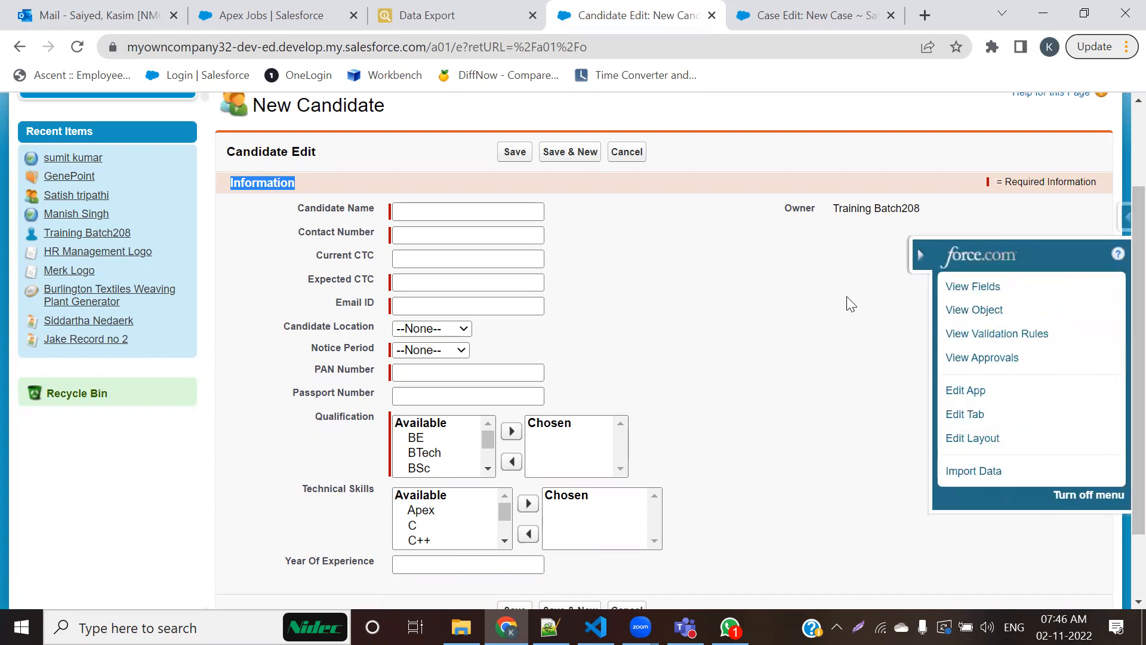
scroll(852, 305, "up", 2)
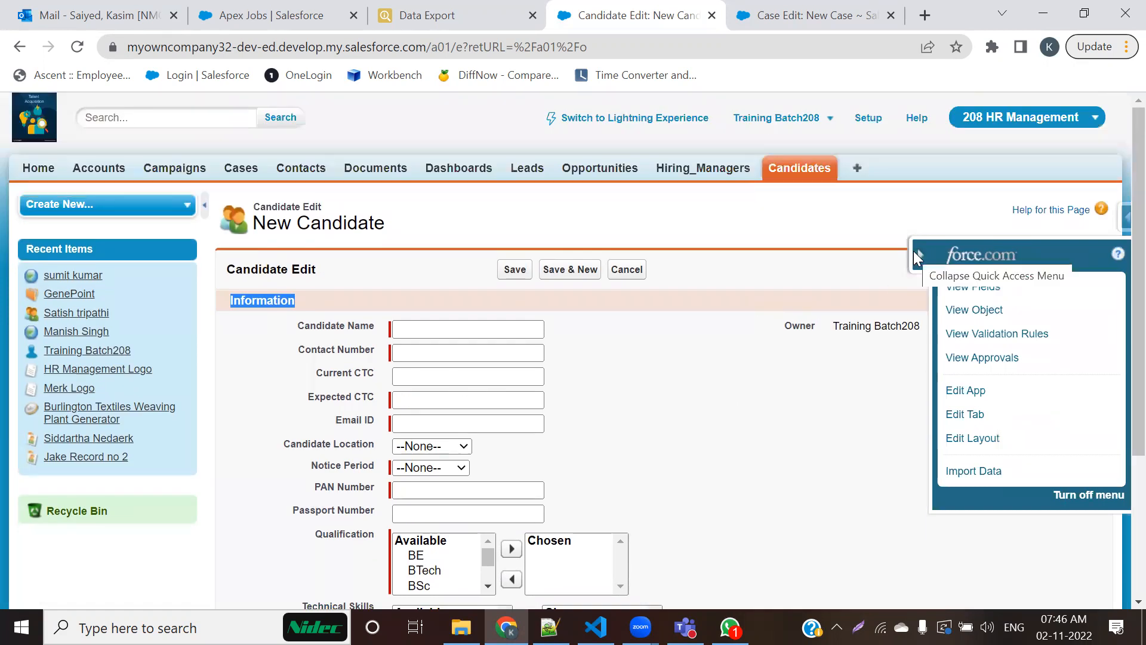
double_click(311, 269)
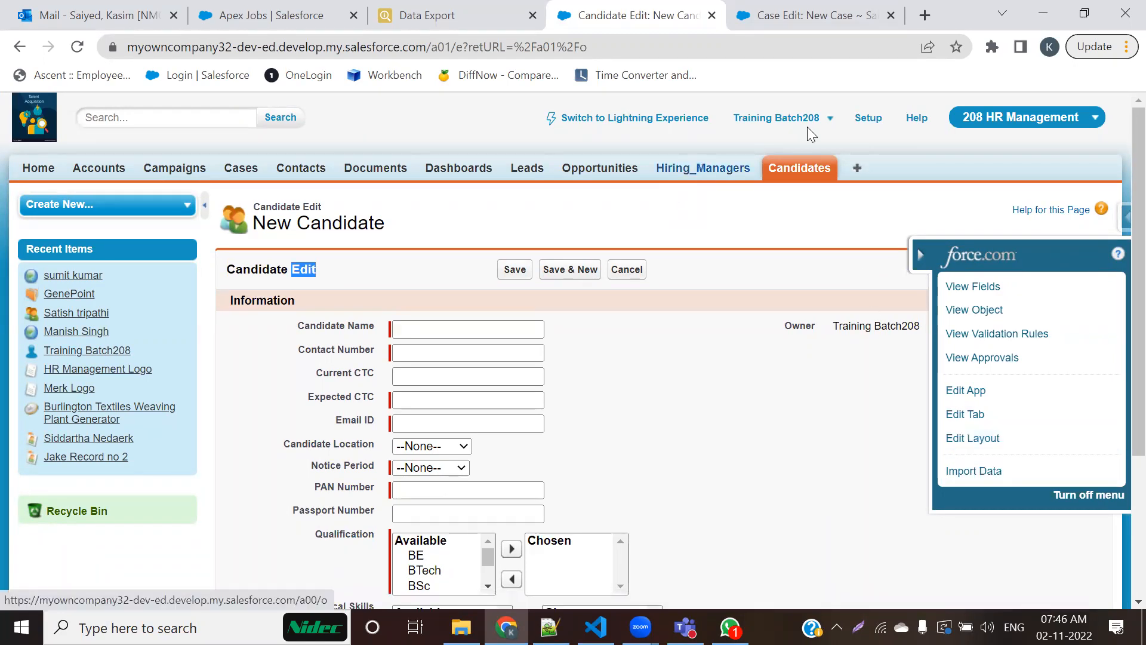
Step: Open the Hiring_Managers home page, highlight its title, and compare its quick access menu options with those on the New Candidate form
left_click(802, 15)
left_click(700, 169)
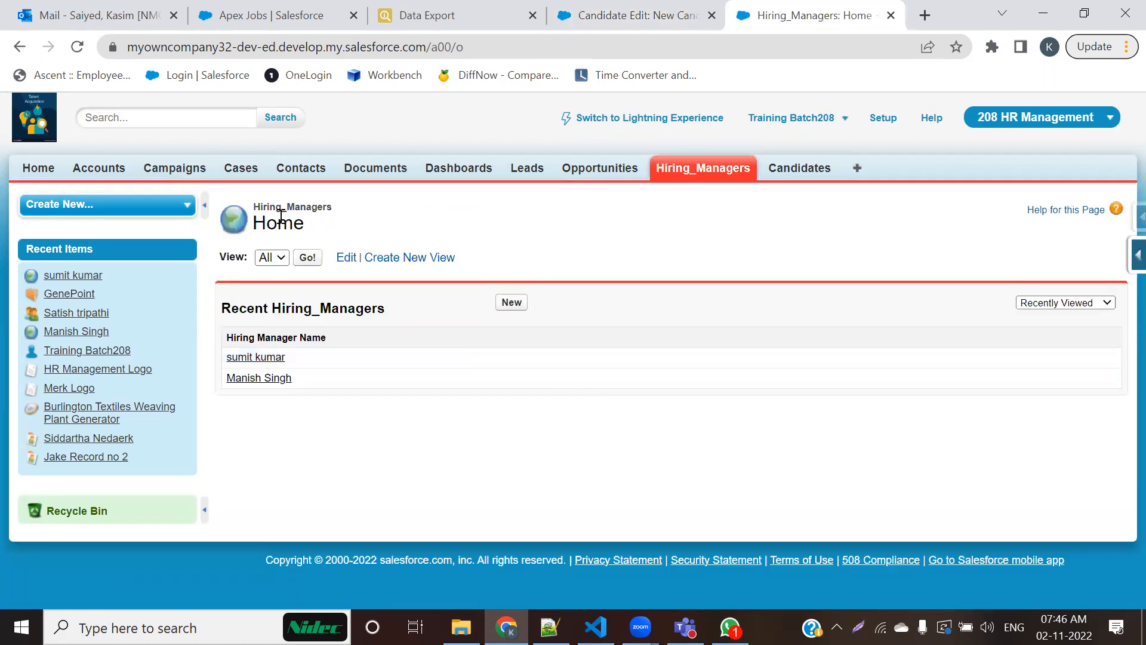
left_click_drag(330, 222, 249, 232)
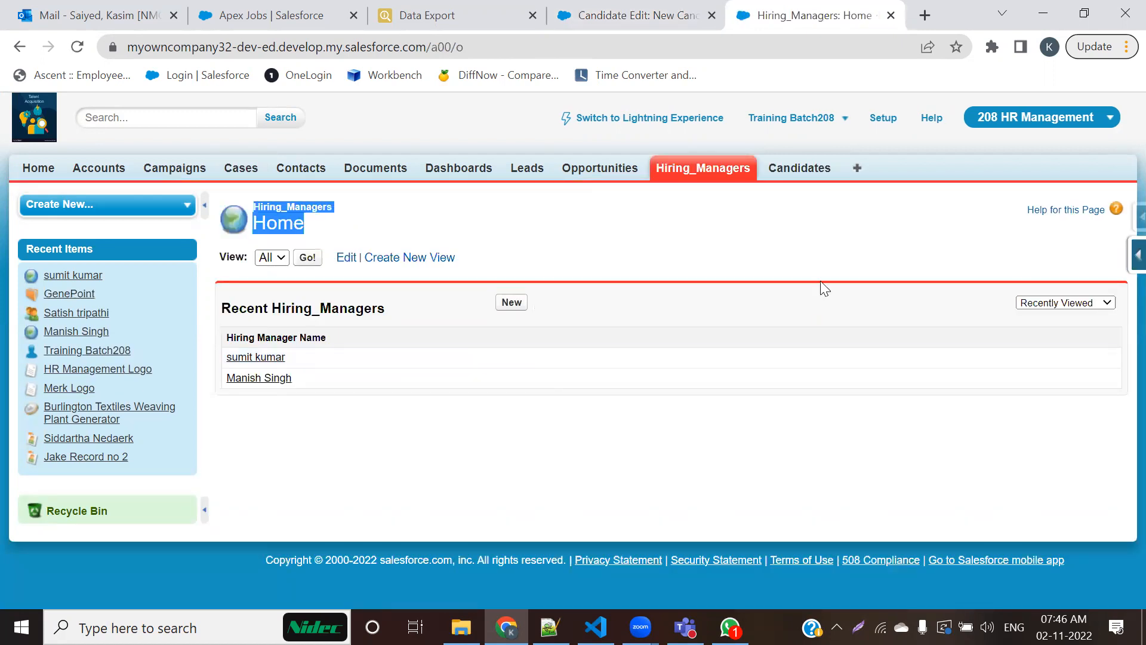
left_click(1117, 252)
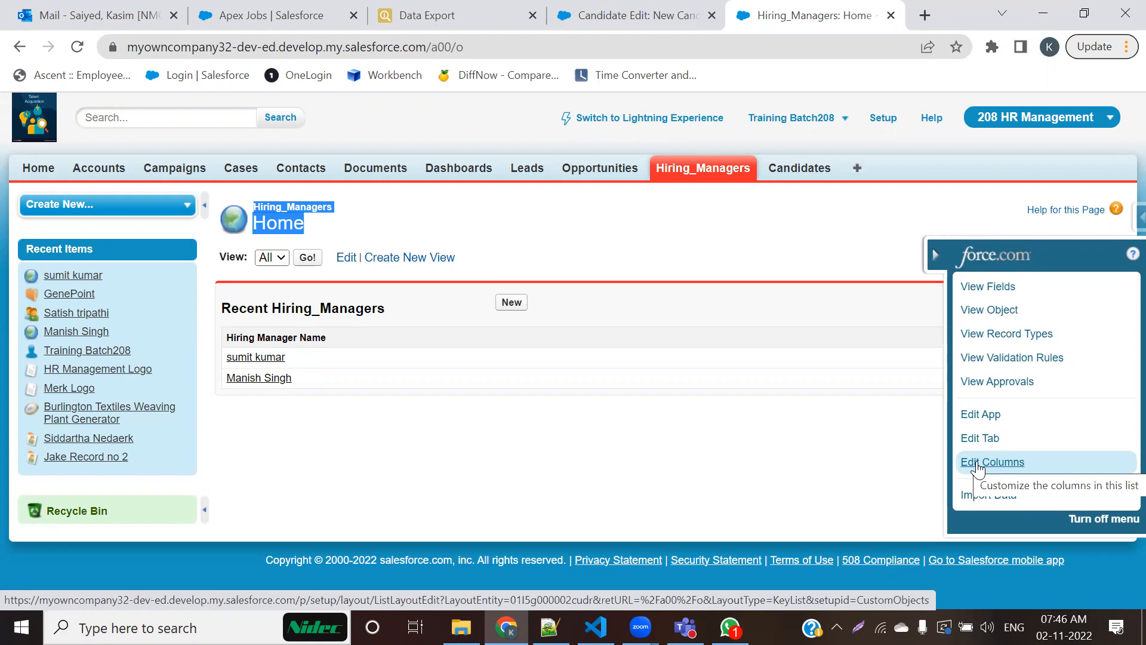
key("ctrl+shift+Tab")
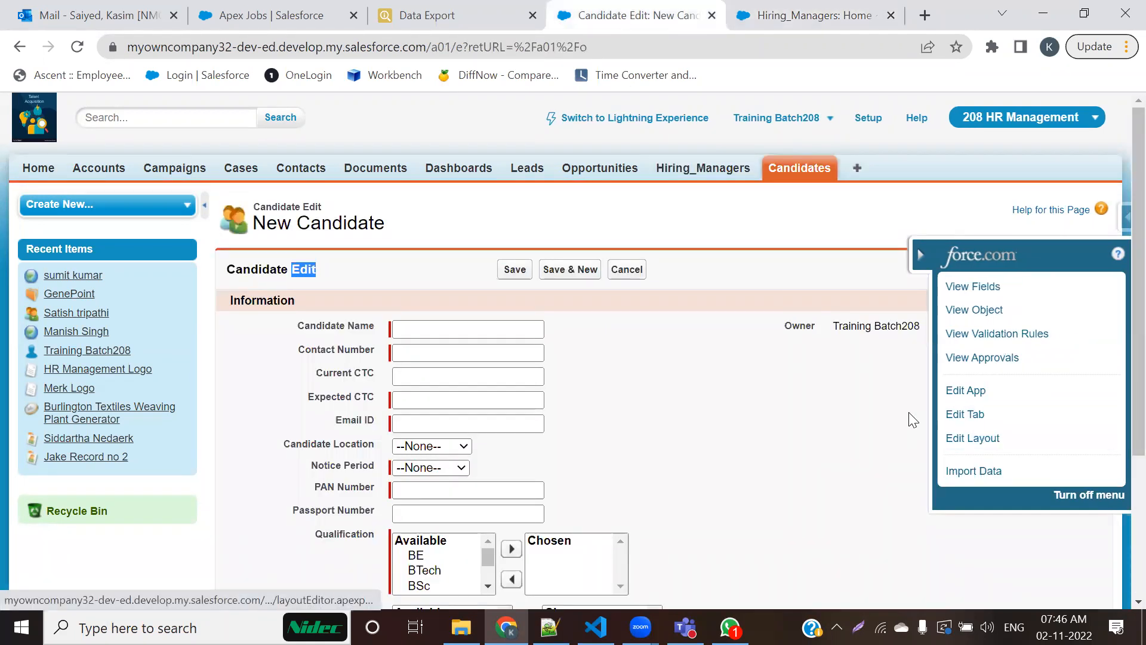
left_click(800, 8)
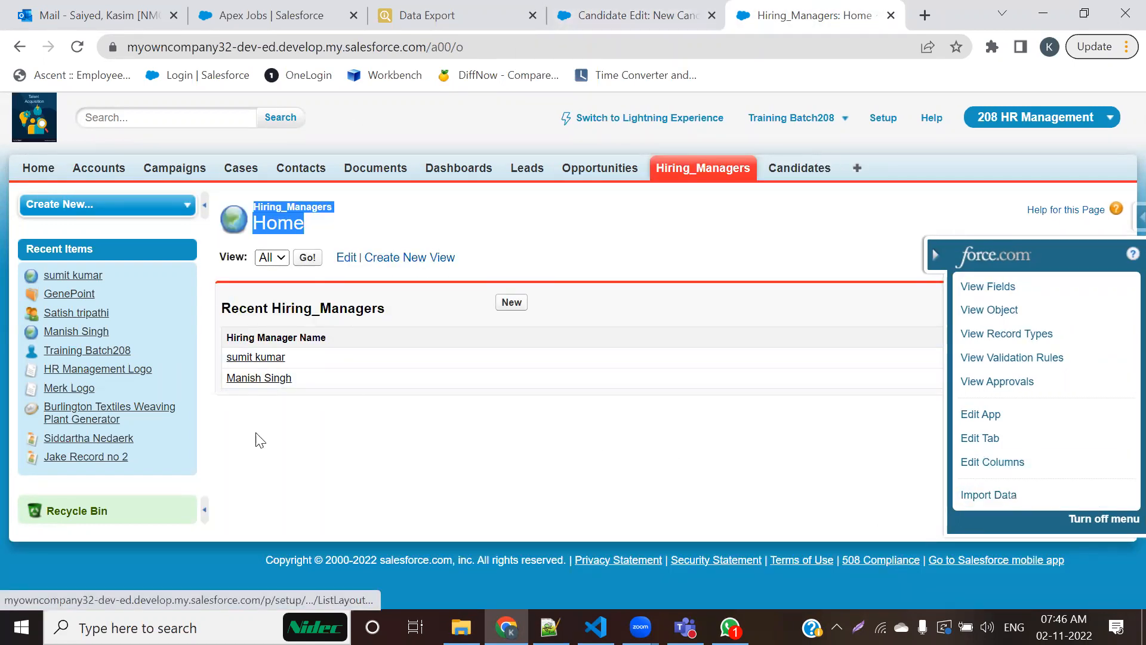
Step: Open the first recent hiring manager's detail page and compare its Edit Layout quick access option with the New Candidate form's
left_click(251, 357)
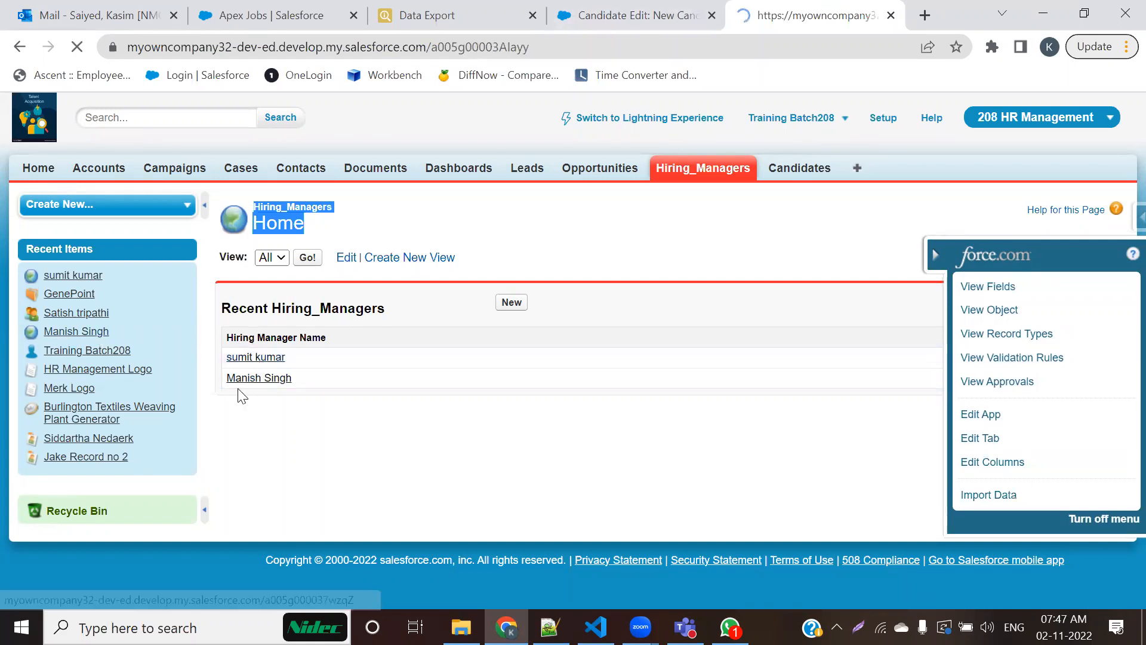
double_click(350, 297)
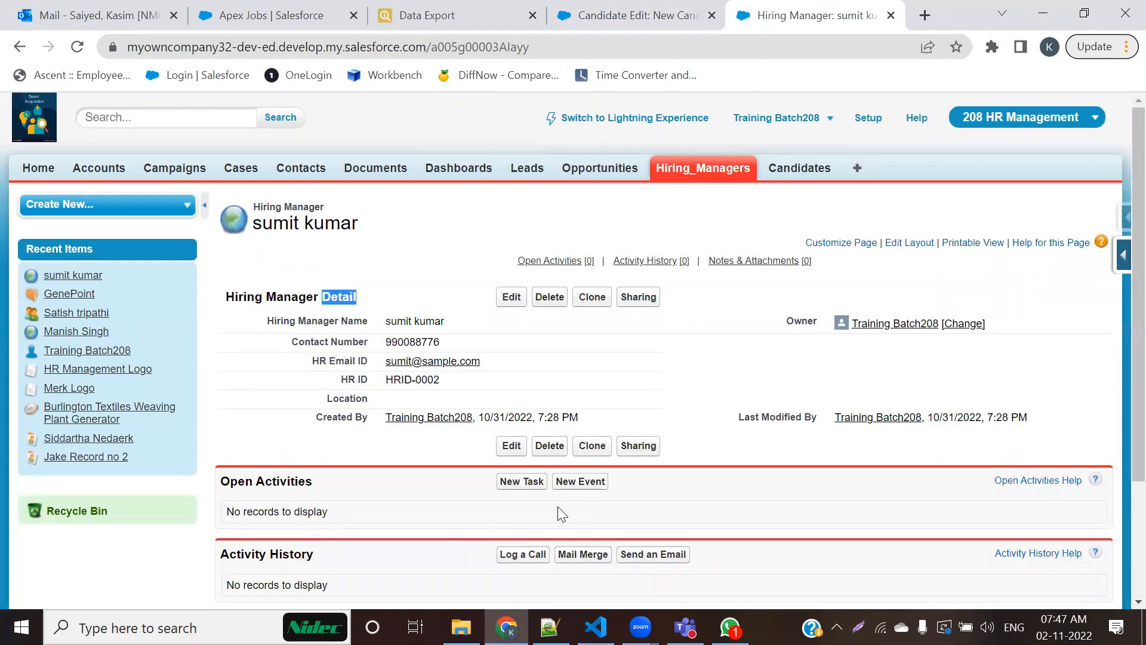
left_click(1124, 255)
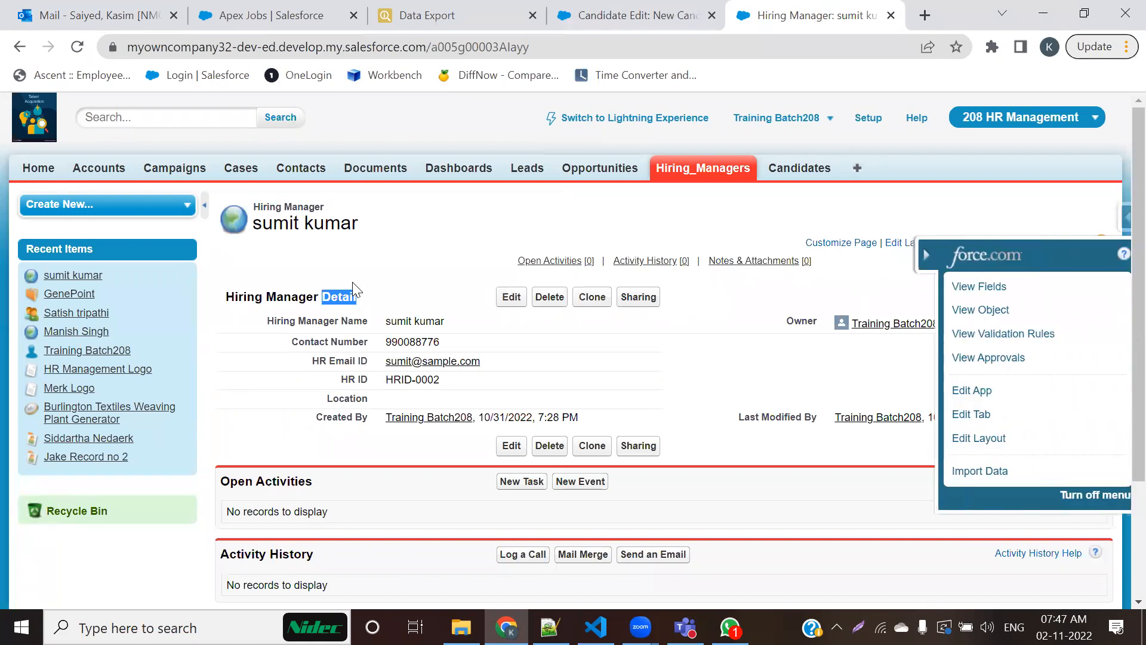
left_click_drag(1028, 436, 943, 438)
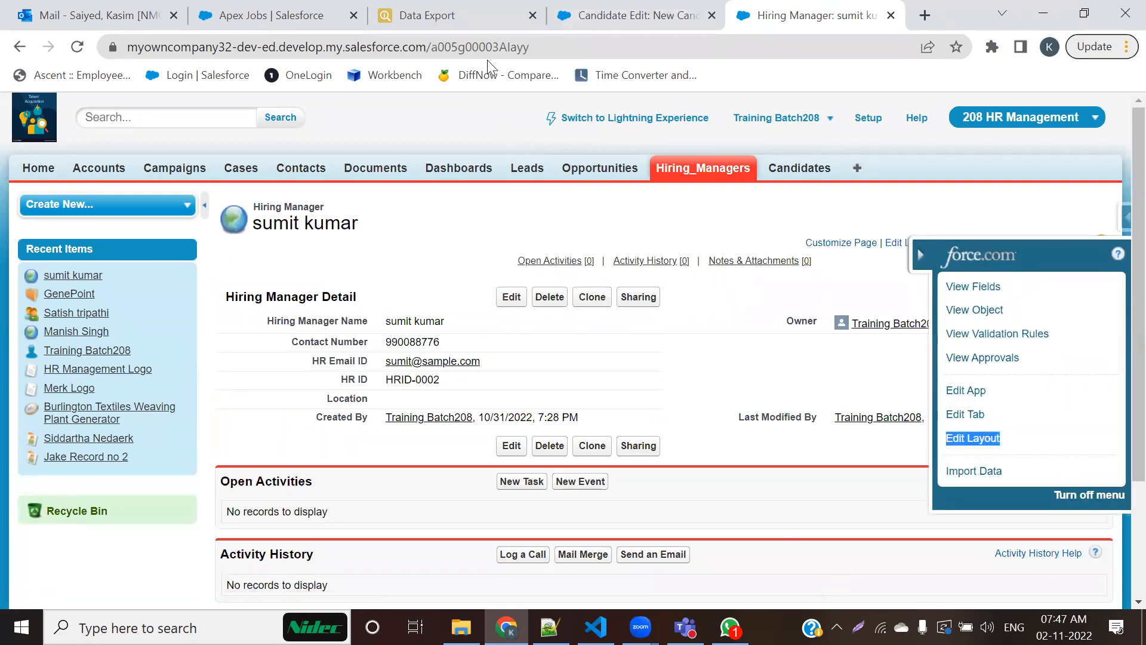
left_click(633, 15)
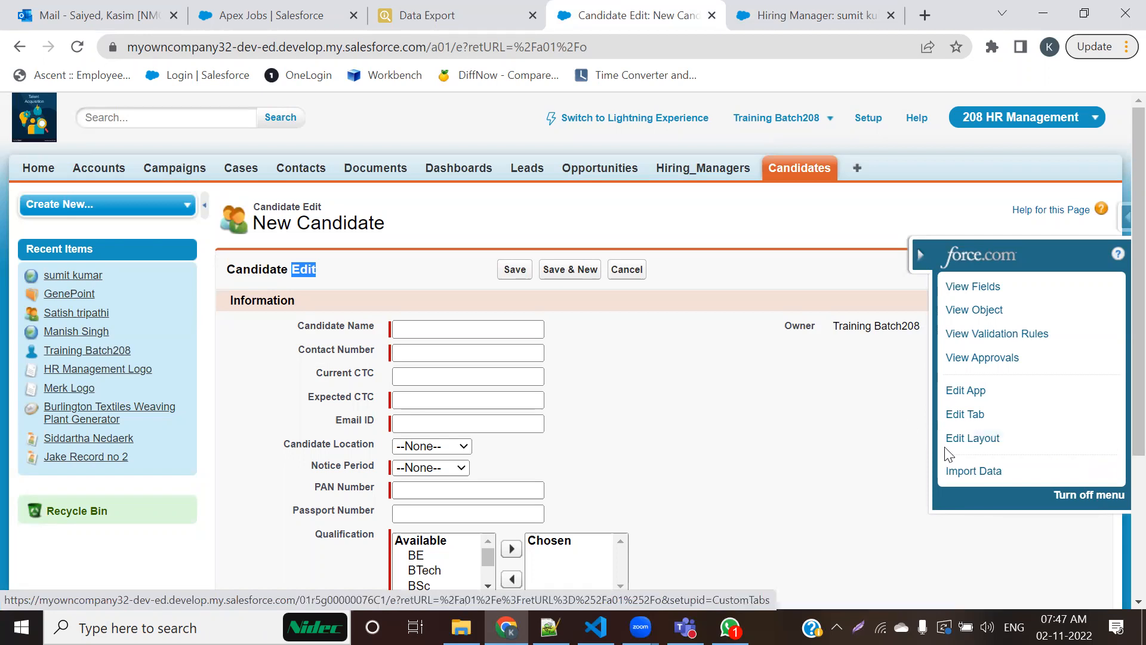
left_click(764, 13)
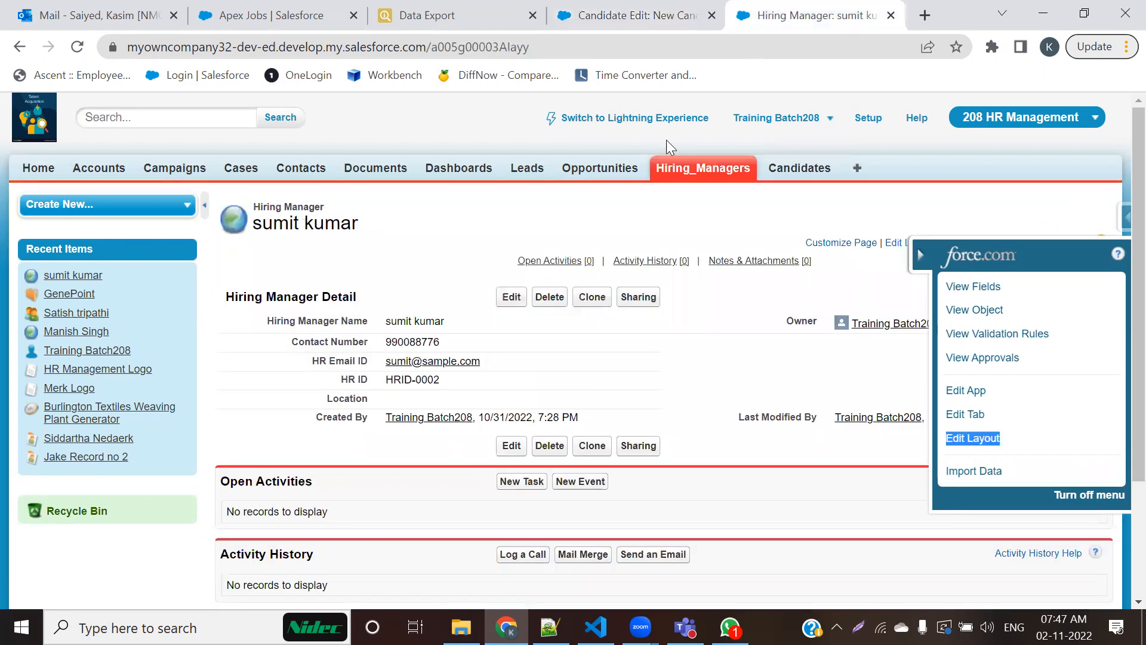
Step: Open the Opportunities home page, review its quick access menu for layout options, and return to the New Candidate form
left_click(694, 185)
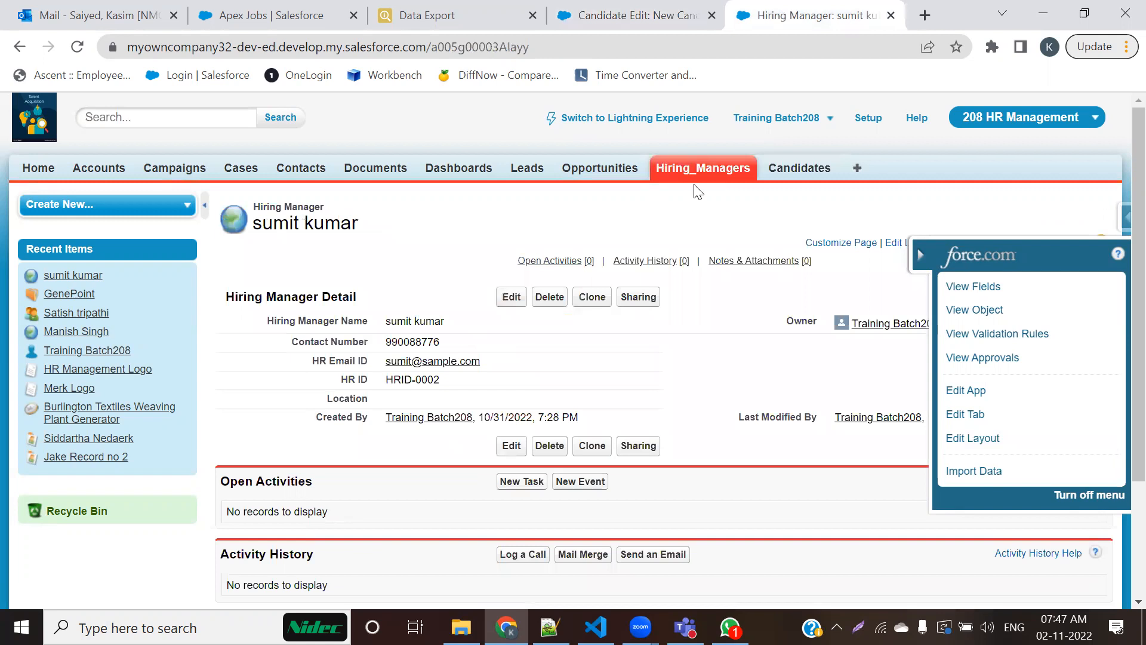
left_click(595, 169)
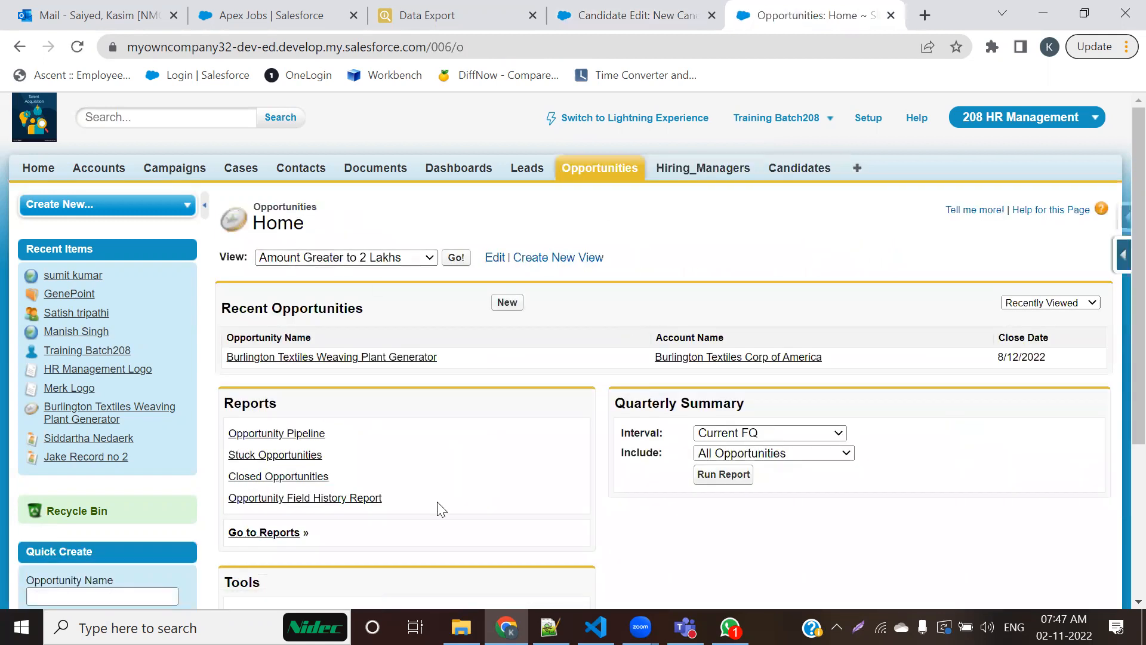
left_click(1122, 255)
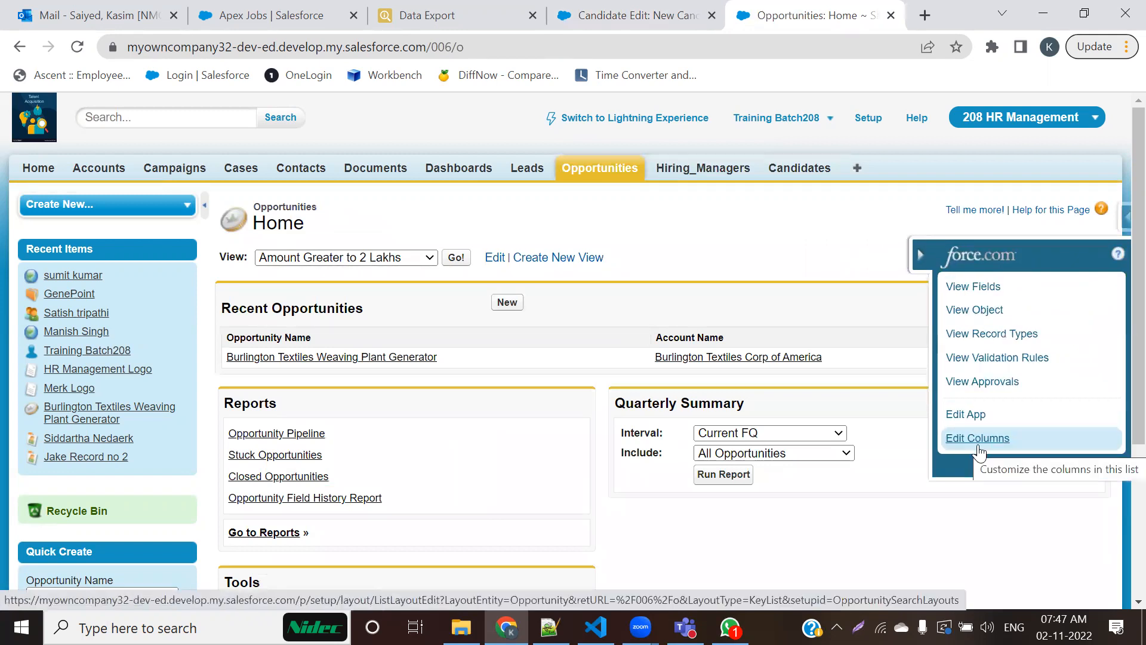
left_click(686, 16)
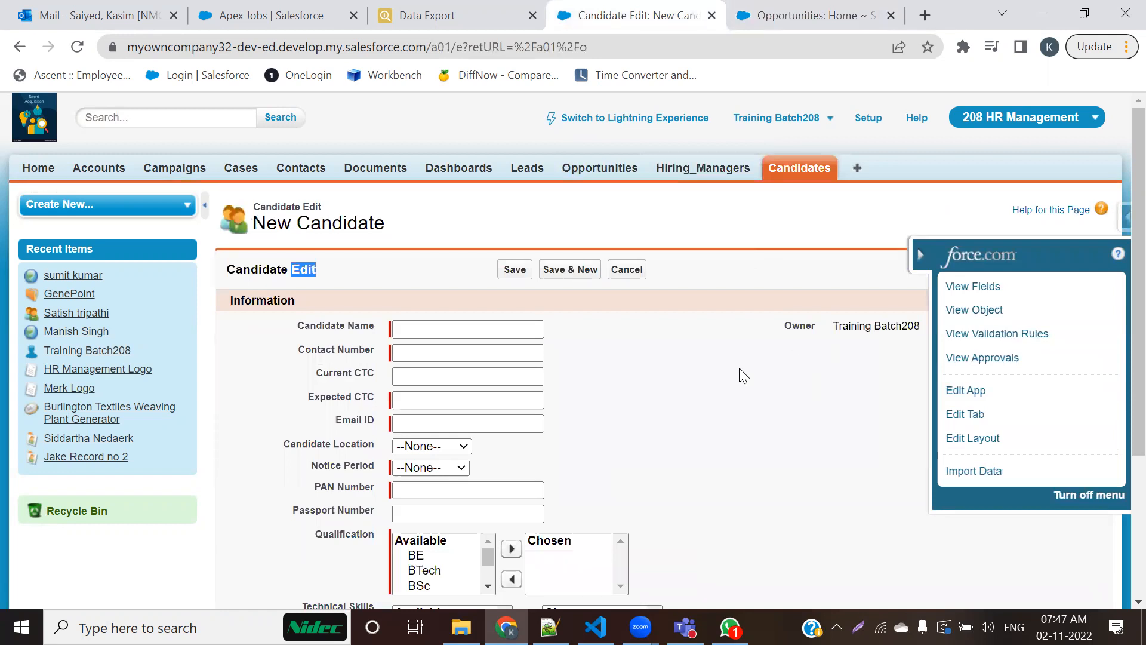
Step: Open the Candidate page layout for editing from the New Candidate form and dismiss the Add Report Charts tip
left_click(920, 255)
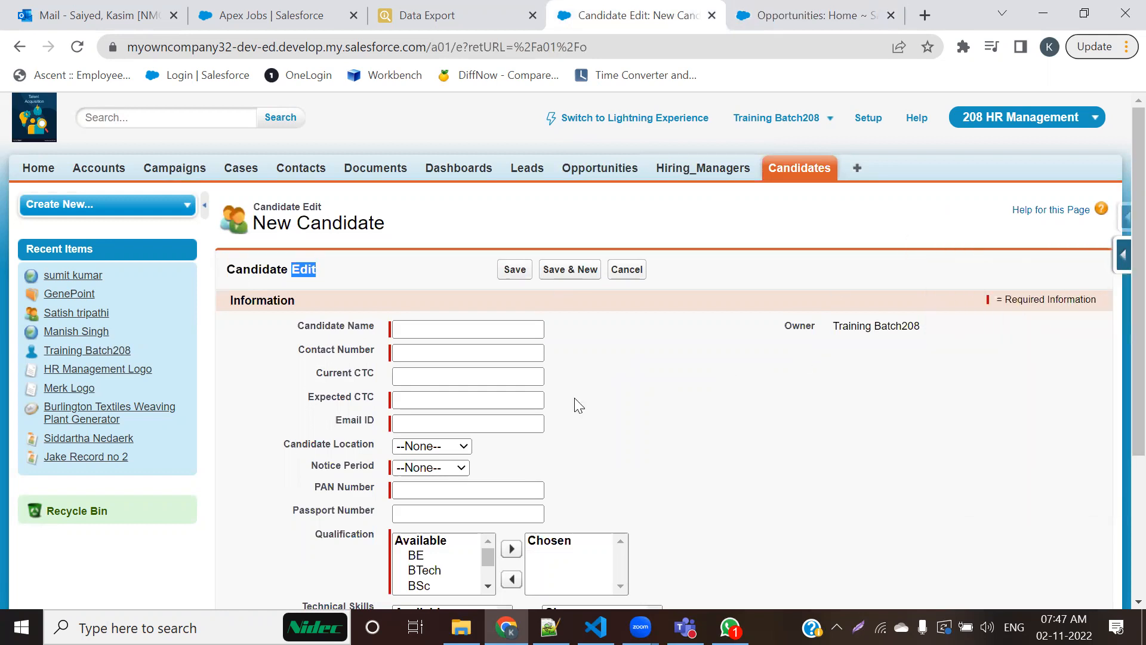
left_click(1121, 258)
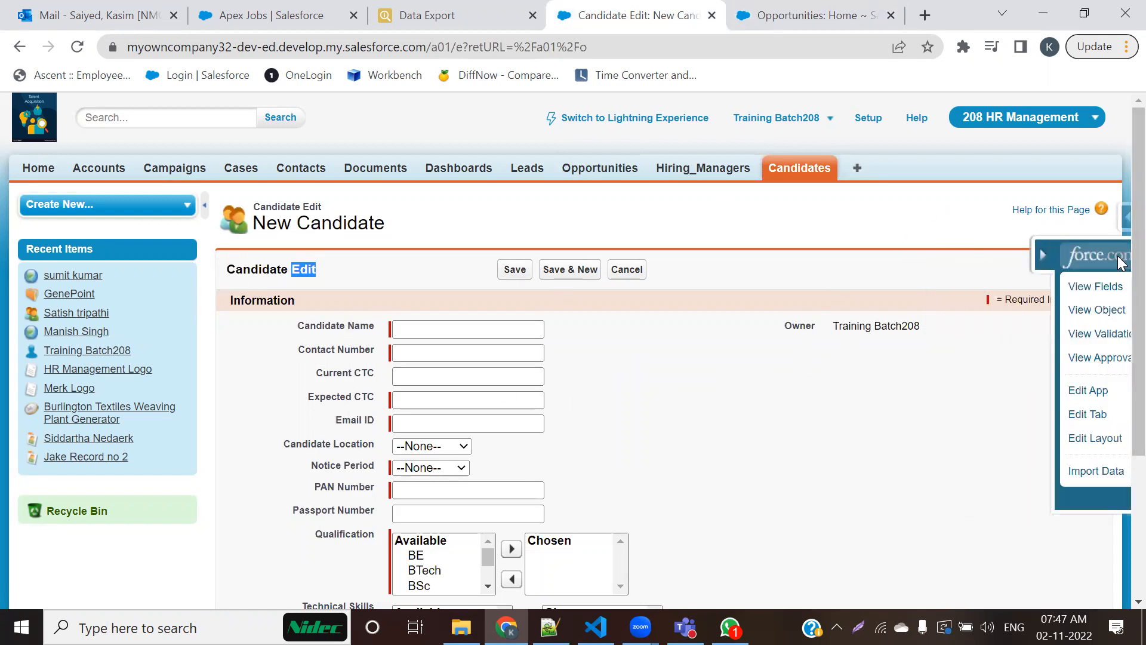
left_click(973, 442)
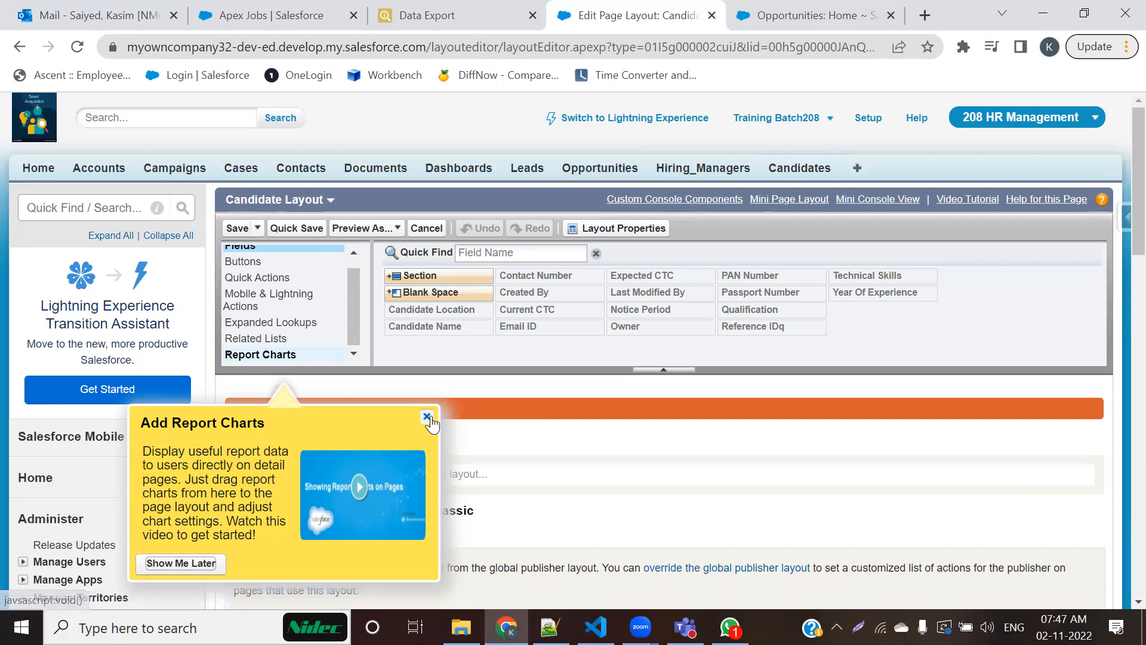
left_click(426, 417)
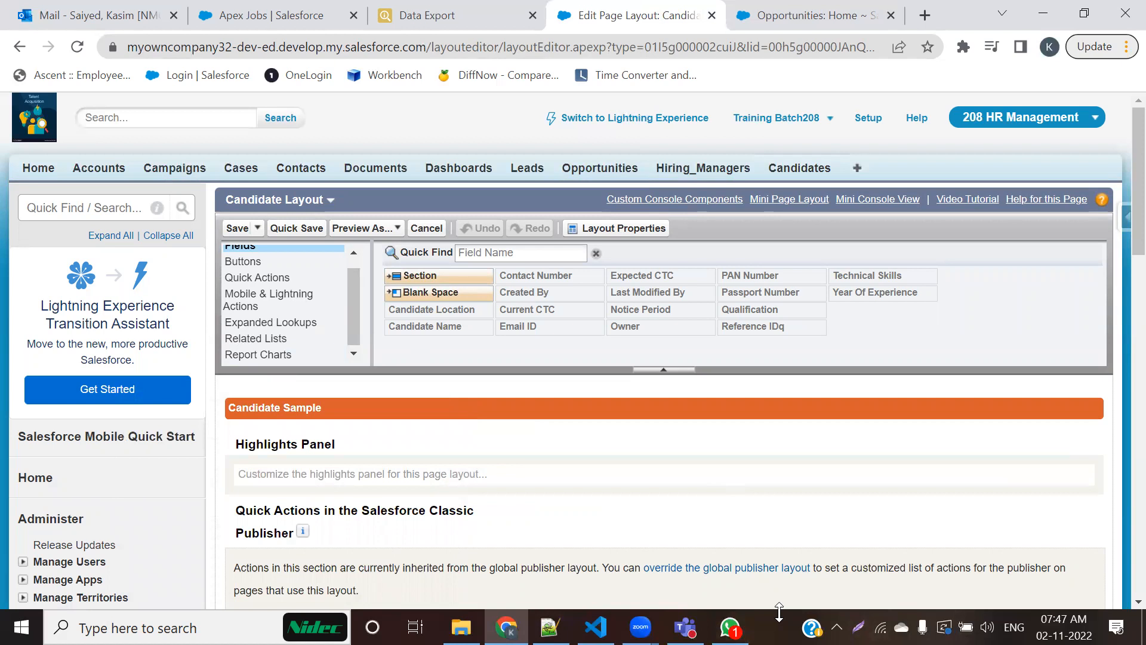
Step: Examine the Candidate Layout editor's palette and the layout sections from Highlights Panel down to Notes & Attachments
mouse_move(213, 188)
left_mouse_down()
mouse_move(466, 206)
mouse_move(997, 289)
left_mouse_up()
left_click_drag(1055, 311, 1109, 371)
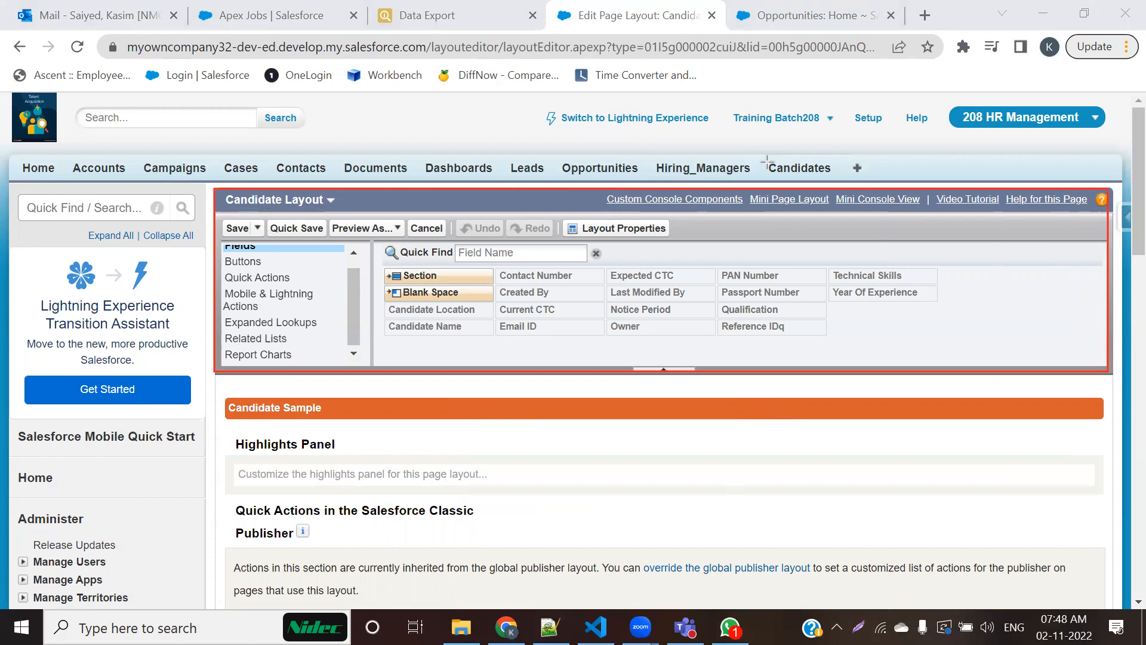
key("Escape")
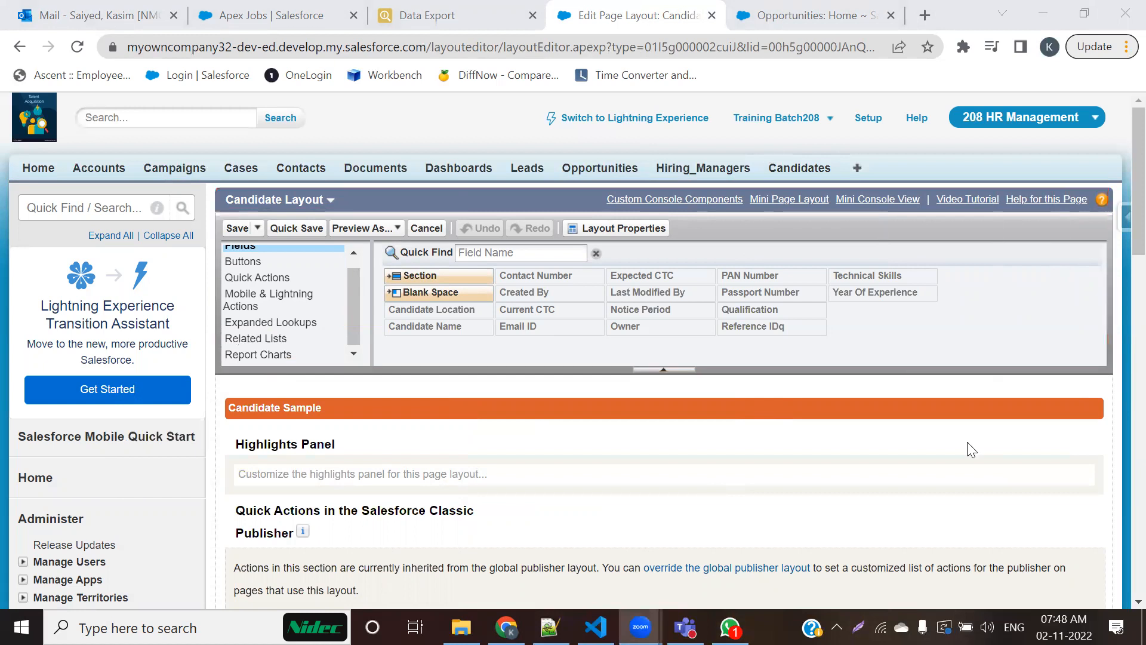
scroll(1096, 374, "down", 3)
scroll(1096, 374, "down", 15)
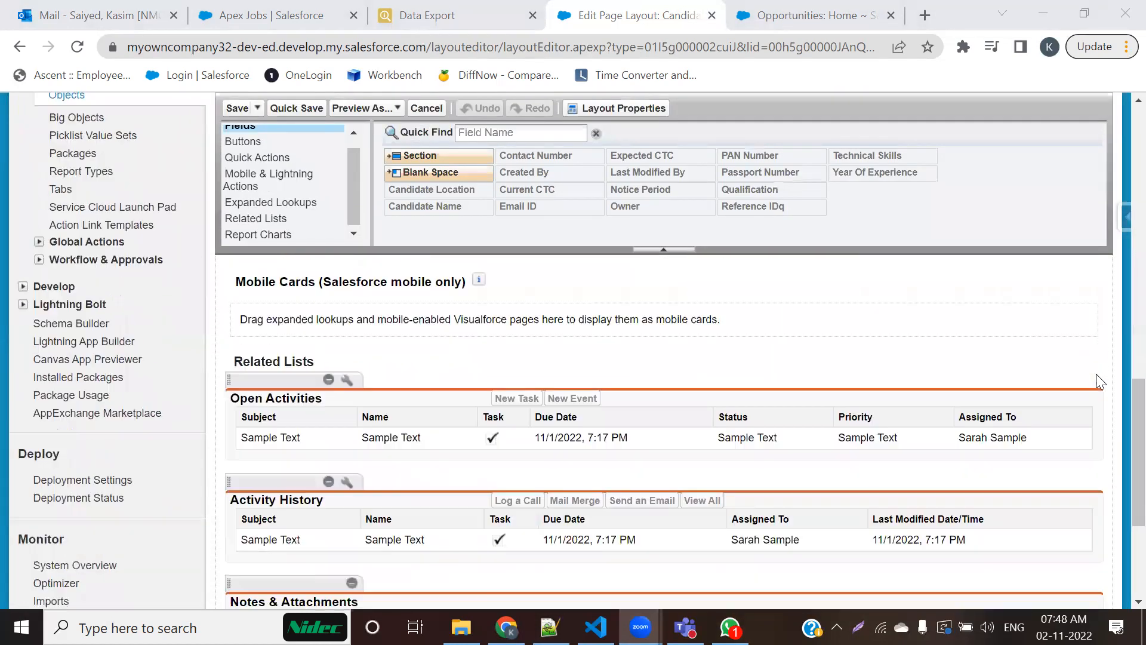
scroll(1096, 374, "up", 8)
scroll(1100, 381, "up", 10)
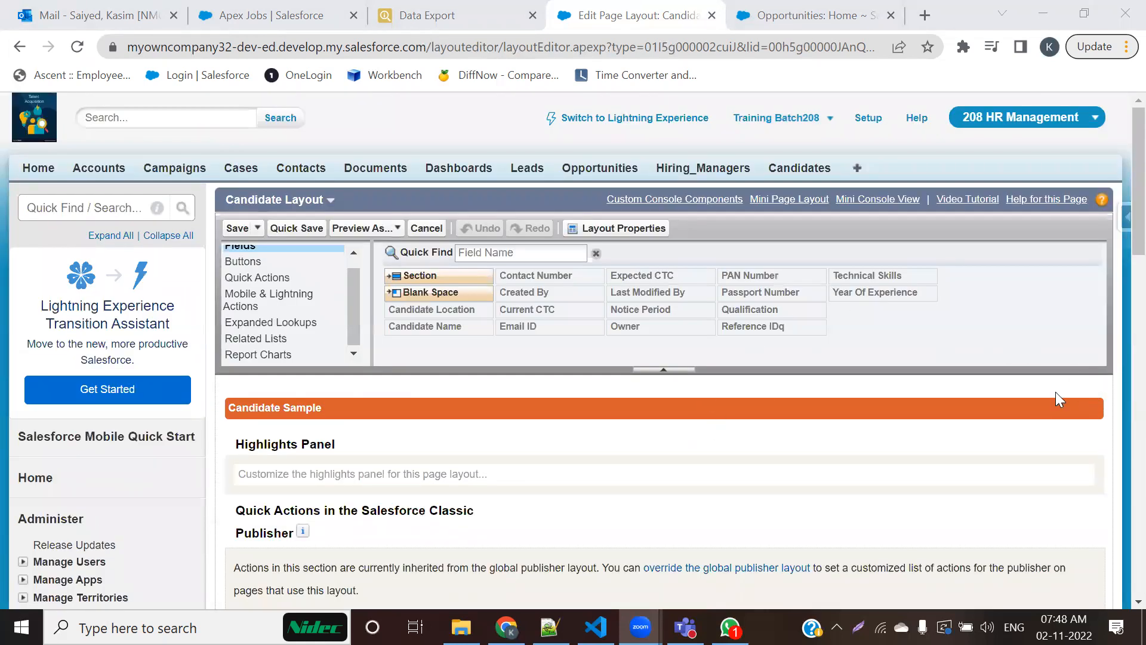
scroll(1056, 391, "down", 15)
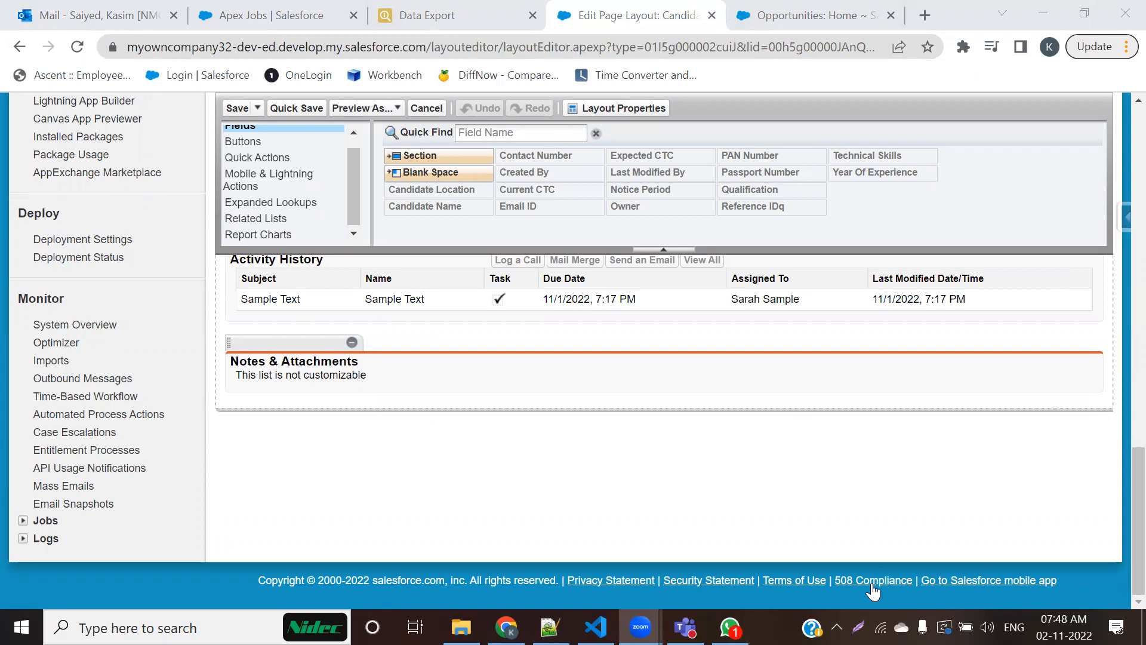
mouse_move(213, 96)
left_mouse_down()
mouse_move(527, 149)
mouse_move(1039, 209)
mouse_move(1106, 229)
mouse_move(1103, 250)
left_mouse_up()
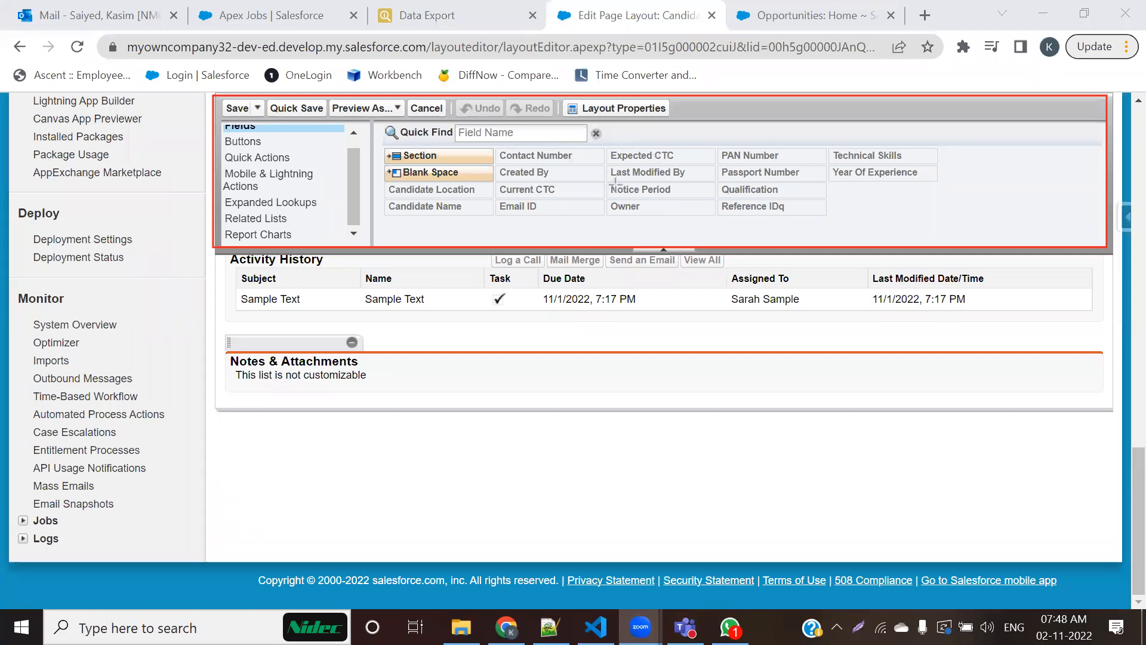
scroll(913, 281, "up", 20)
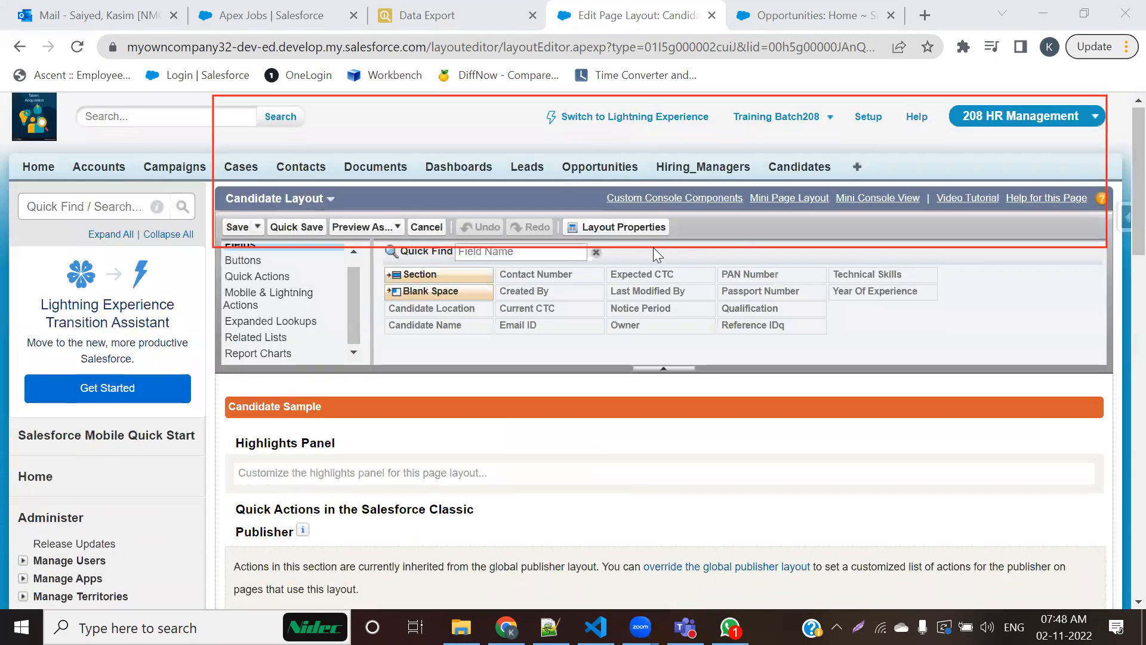
scroll(653, 247, "down", 5)
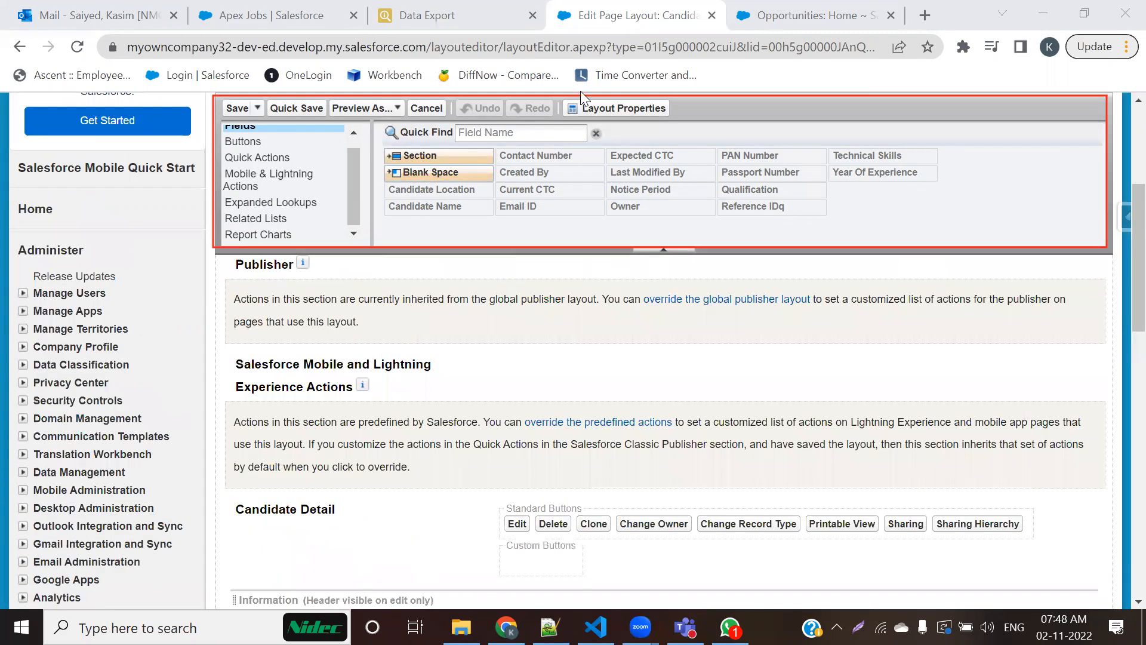
left_click(927, 47)
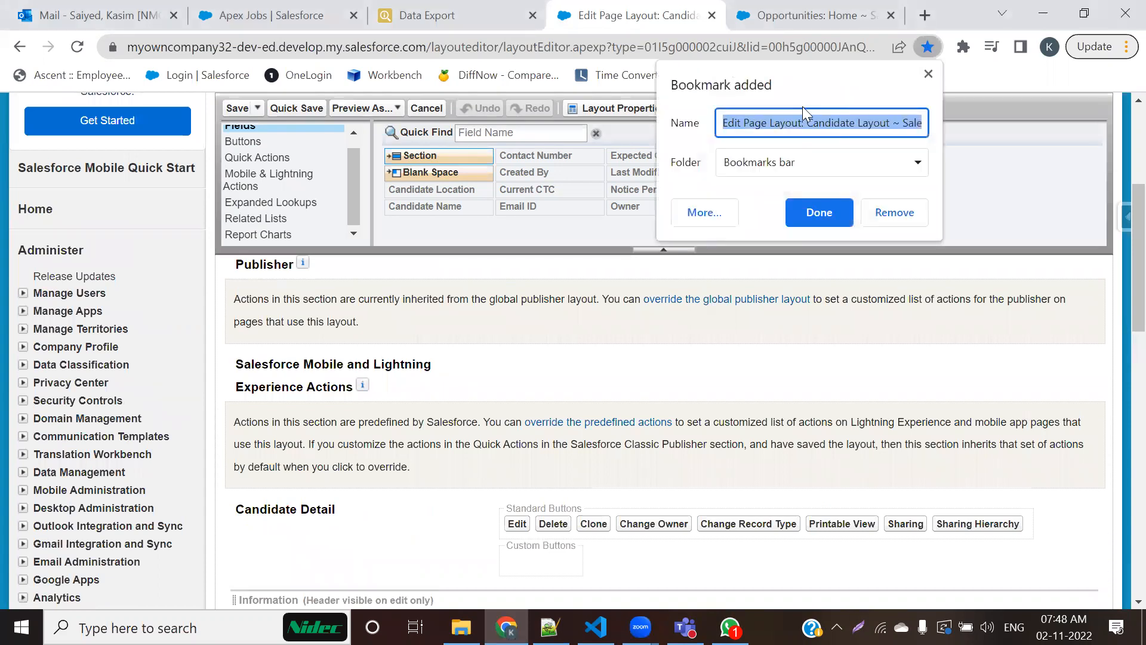
key("Return")
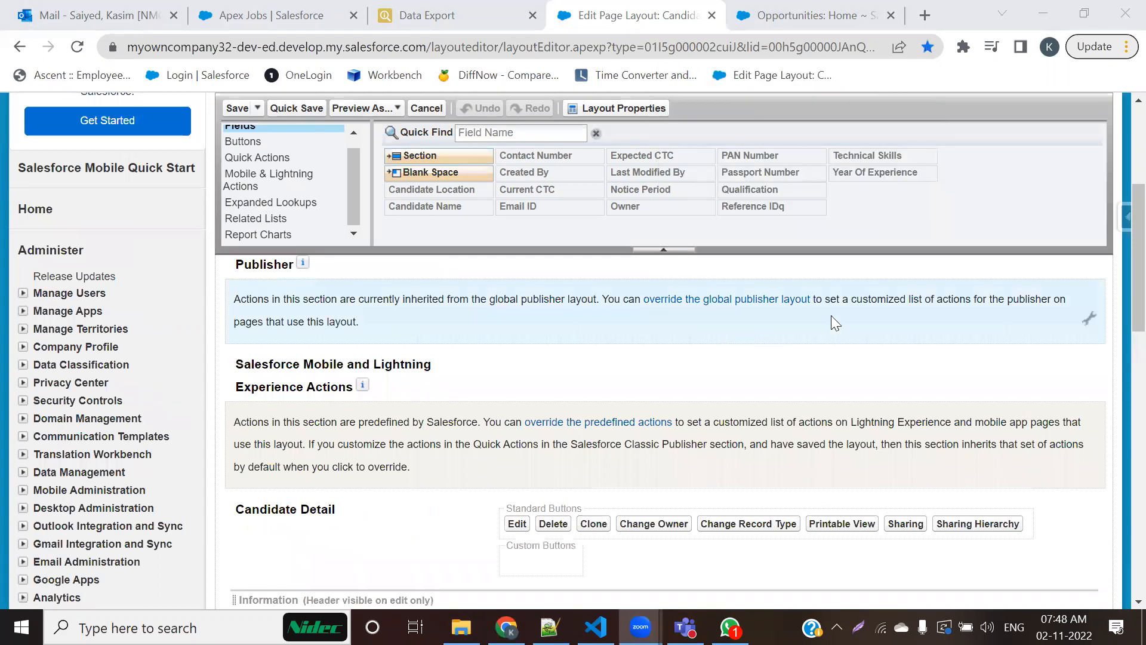
key("ctrl+d")
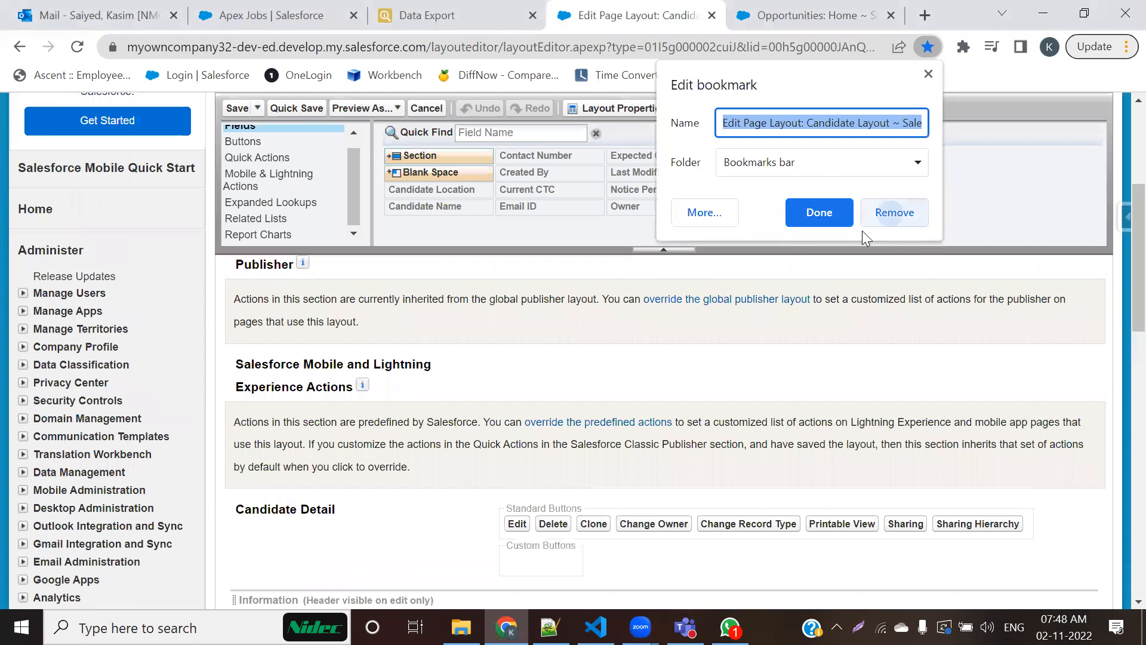
left_click(895, 213)
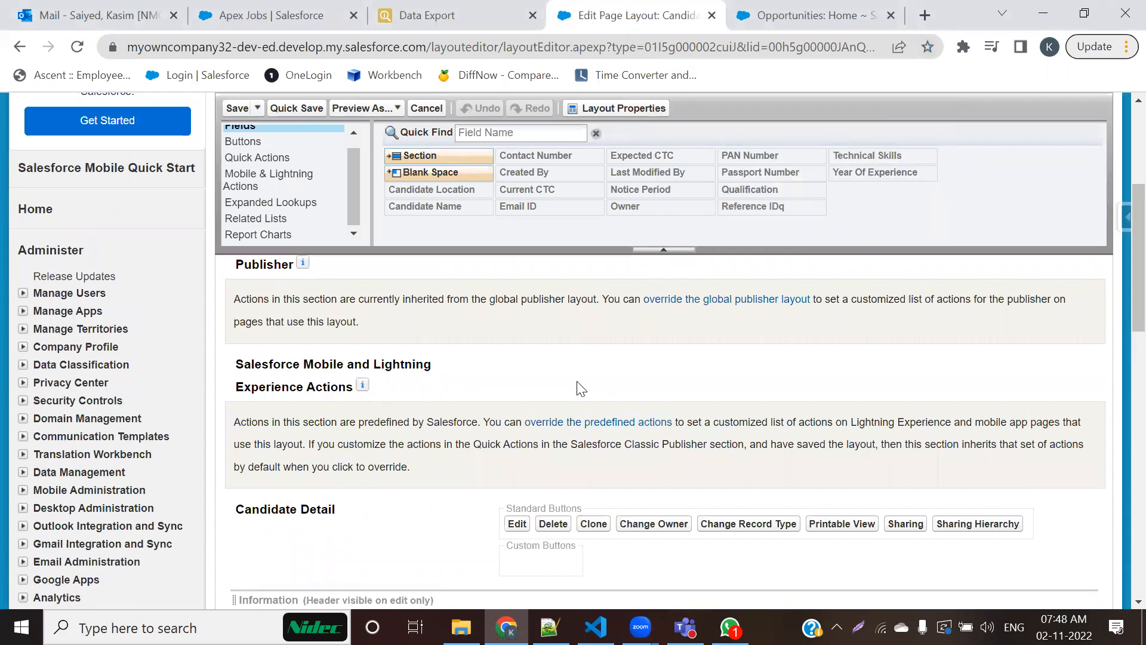
Step: Compare the Information section in the Candidate layout editor with the fields shown on a New Candidate form
scroll(336, 410, "up", 3)
scroll(338, 410, "down", 2)
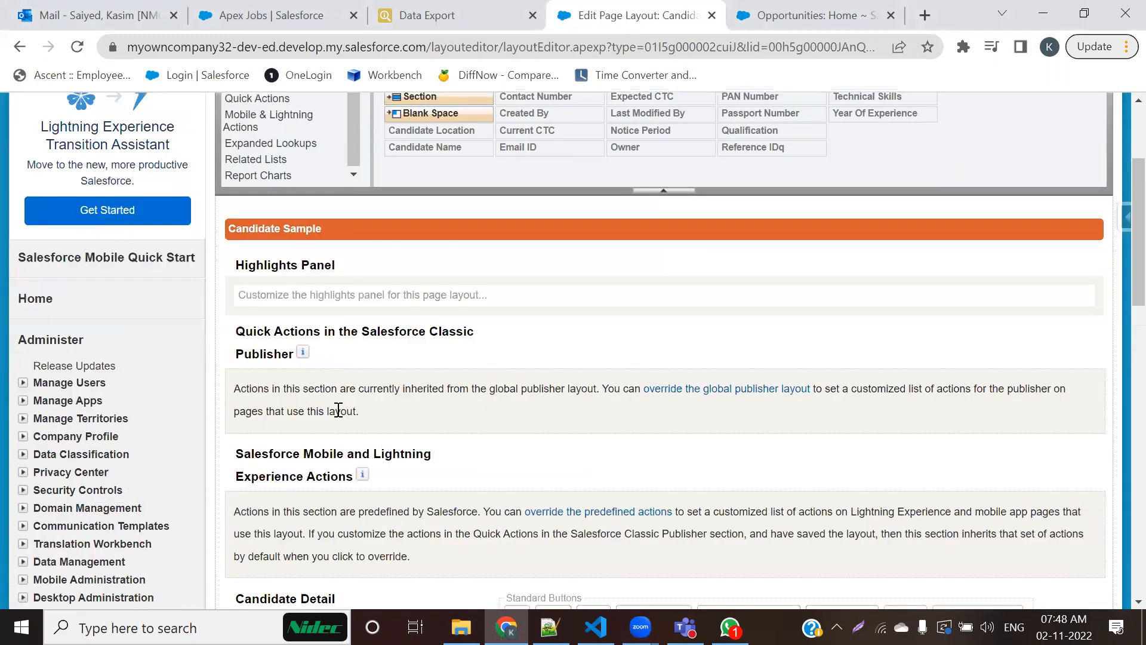
scroll(337, 409, "down", 4)
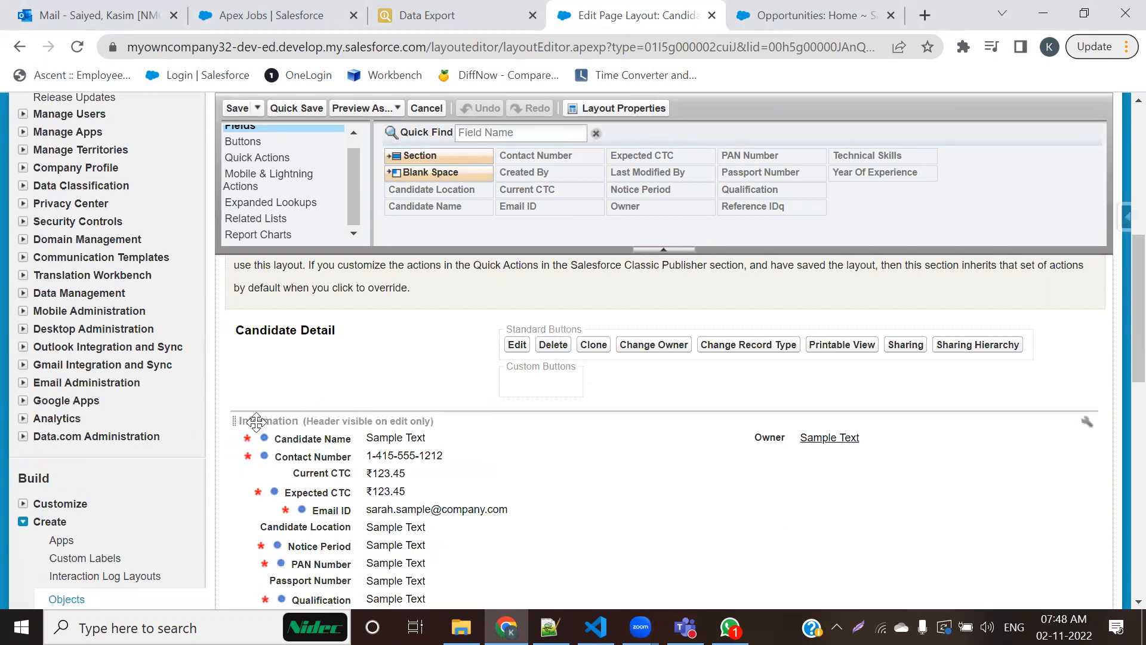
scroll(304, 425, "down", 1)
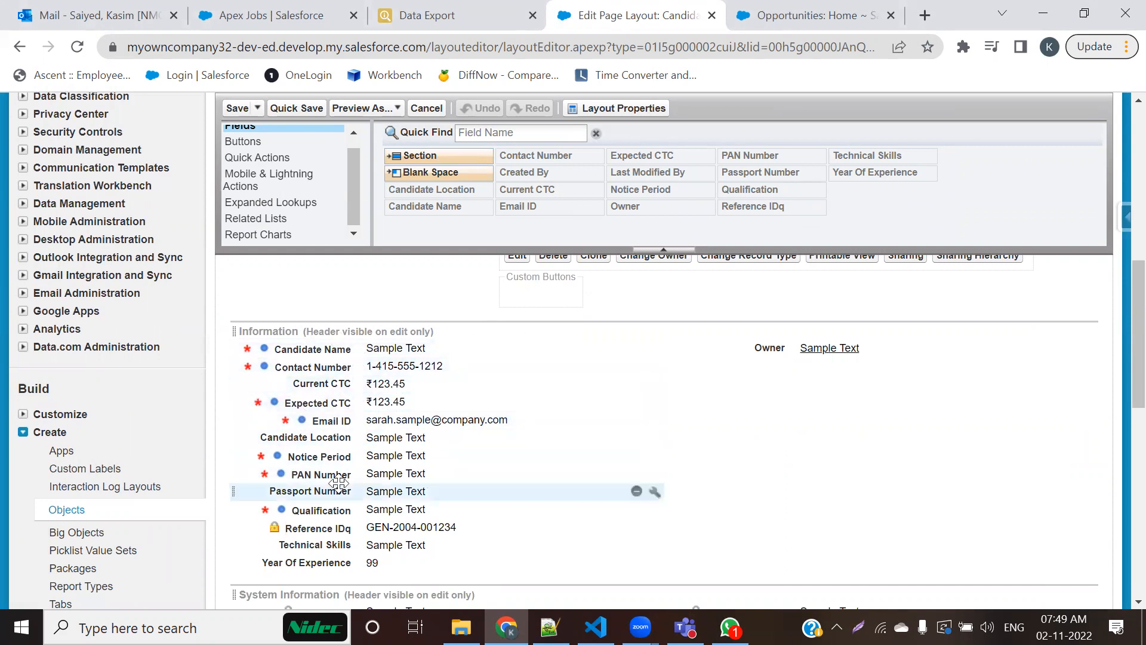
left_click(779, 16)
left_click(779, 174)
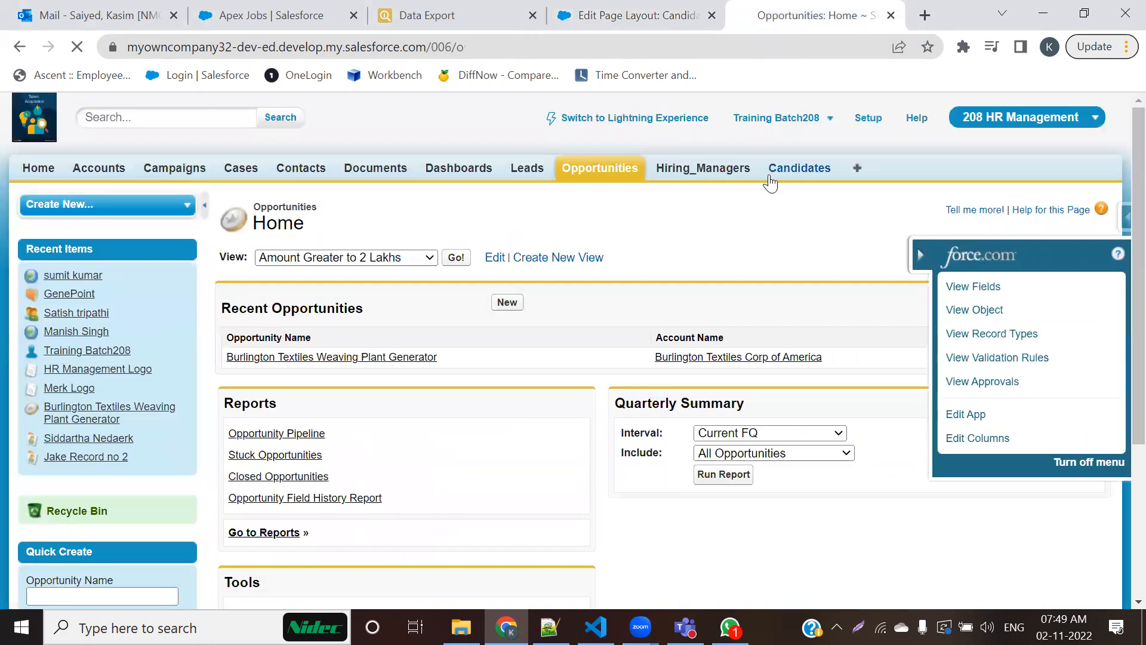
left_click(512, 302)
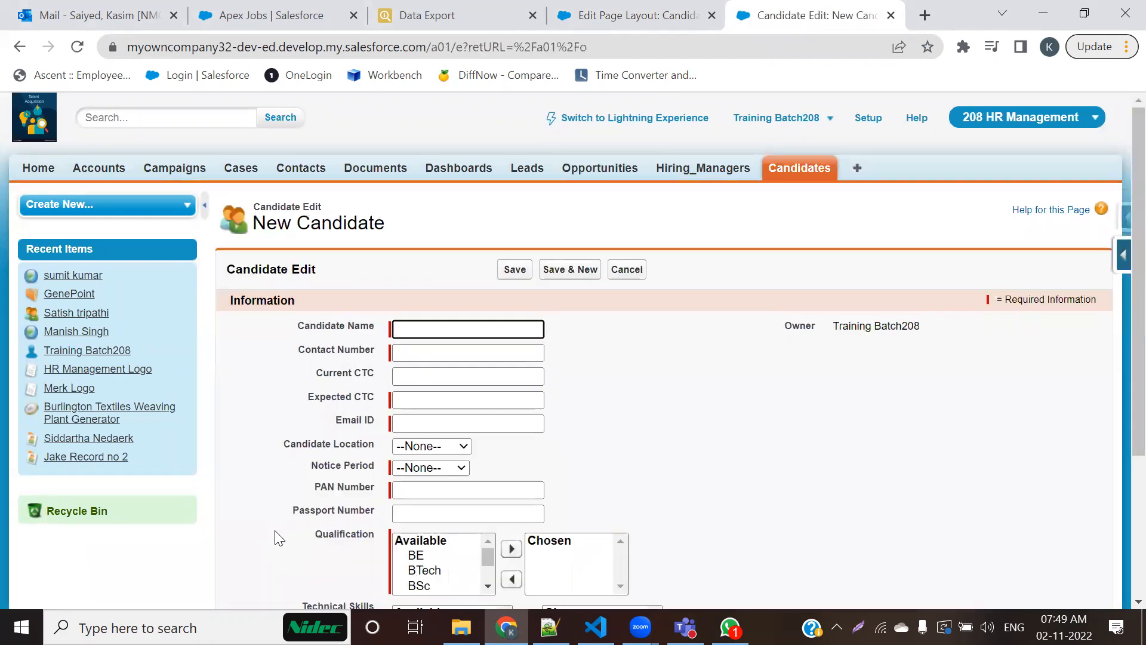
scroll(370, 509, "down", 2)
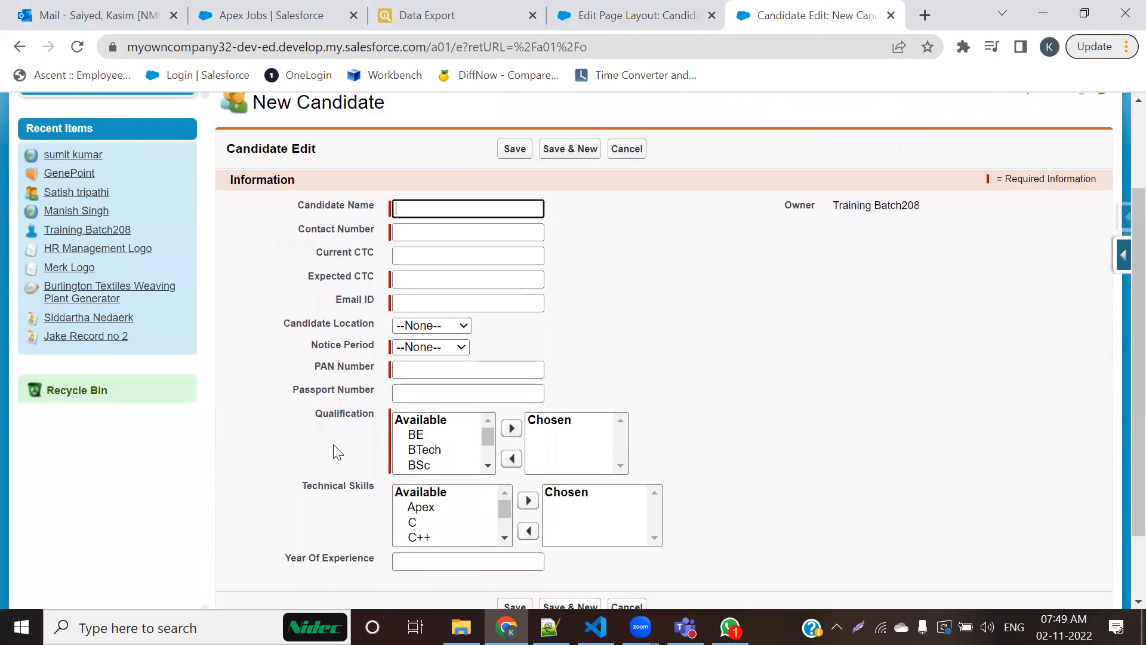
scroll(336, 452, "up", 2)
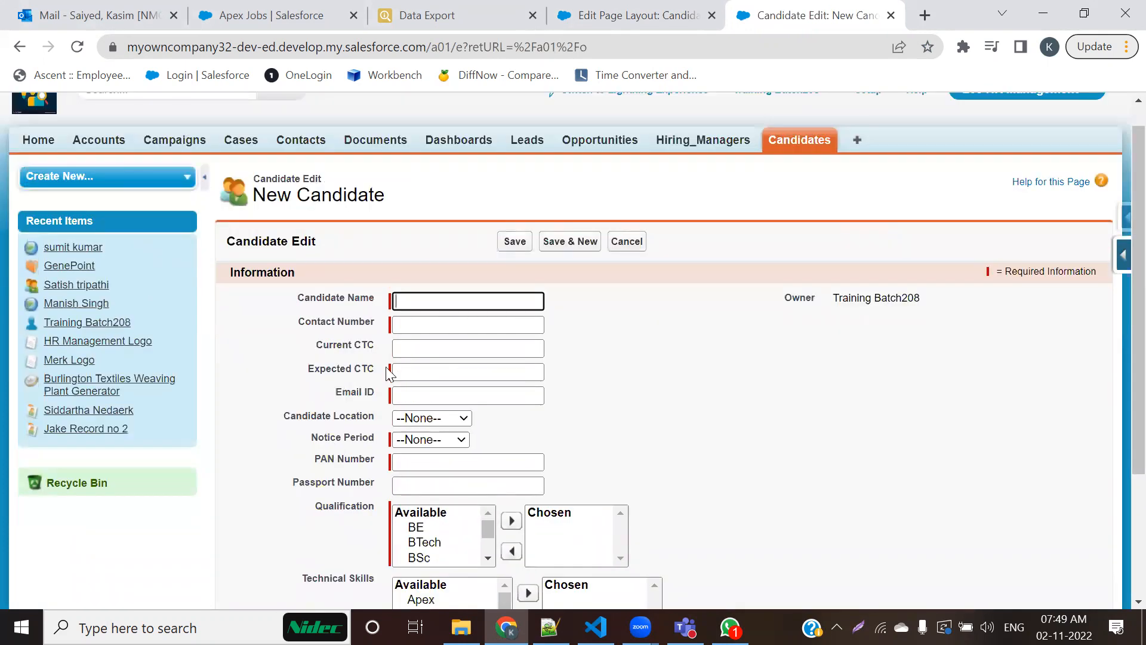
double_click(299, 241)
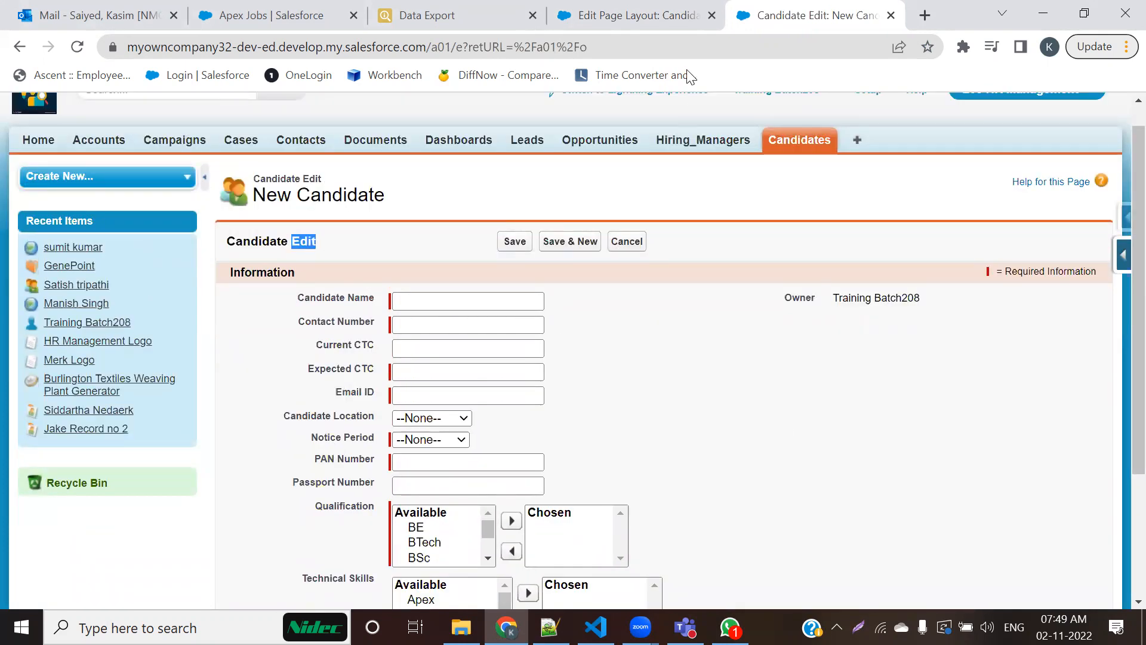
Step: Return to the Candidate layout editor and review its palette categories from Buttons to Related Lists, ending on Fields
left_click(641, 15)
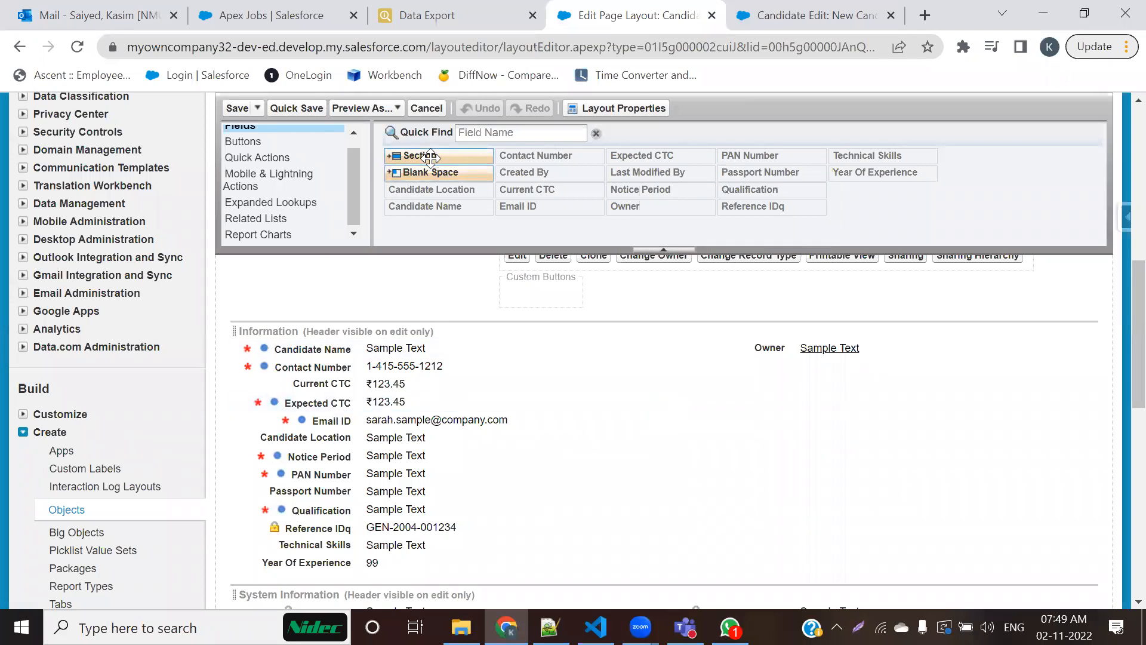
mouse_move(430, 156)
left_mouse_down()
mouse_move(443, 341)
mouse_move(452, 150)
mouse_move(441, 153)
left_mouse_up()
scroll(274, 217, "up", 1)
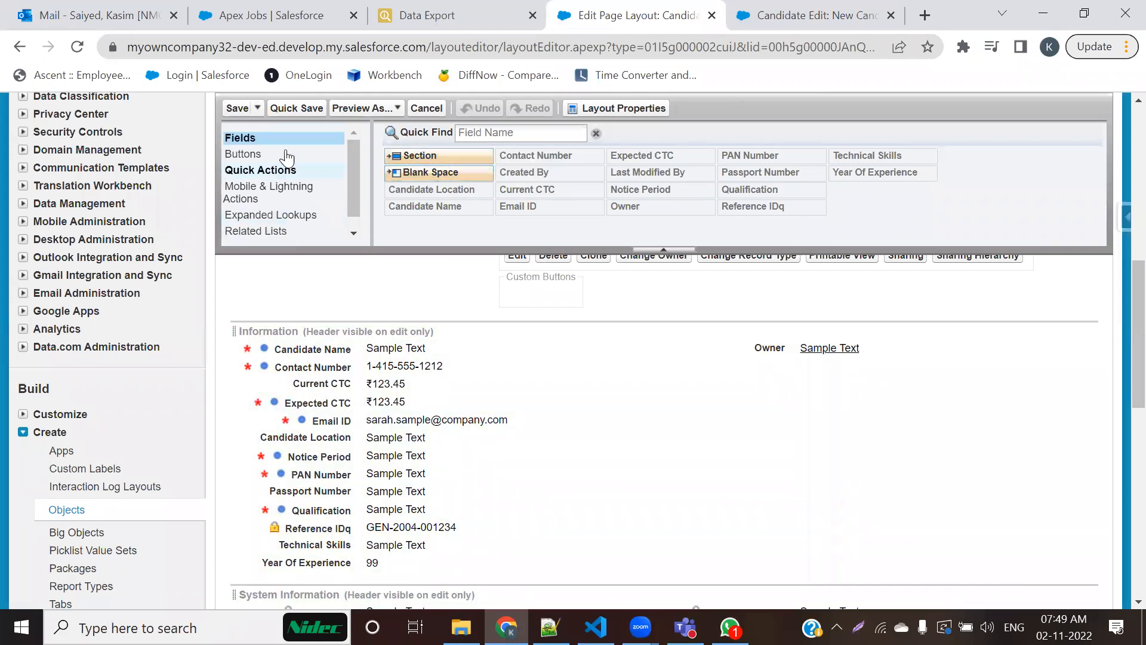
left_click(255, 156)
left_click(250, 170)
left_click(249, 192)
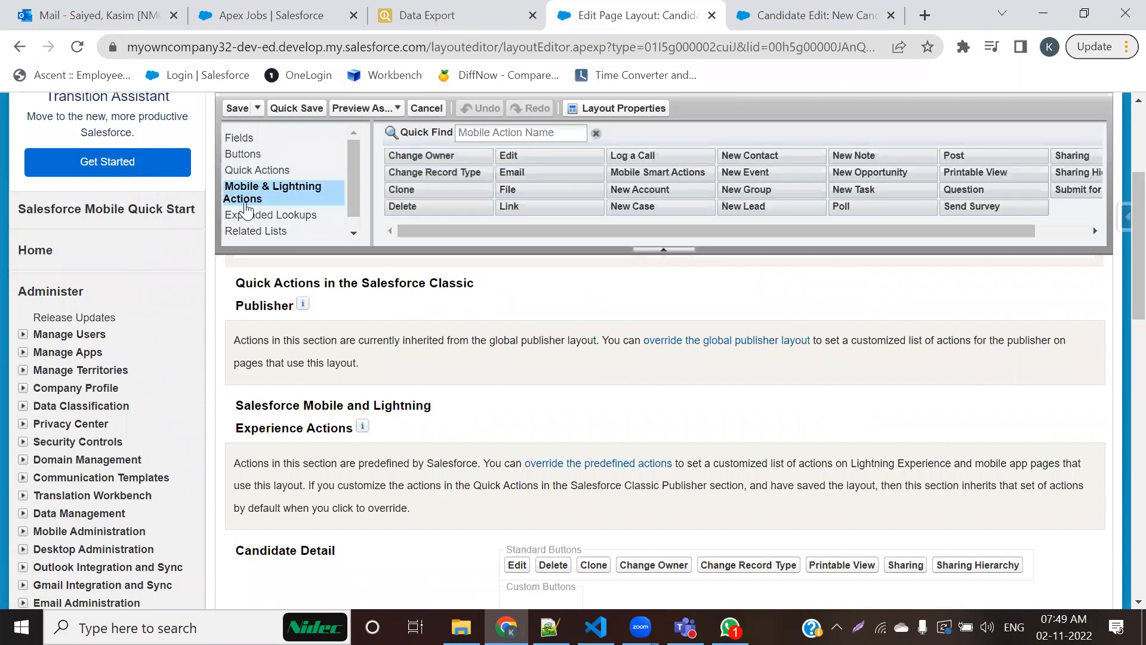
left_click(247, 214)
left_click(256, 231)
scroll(254, 230, "down", 1)
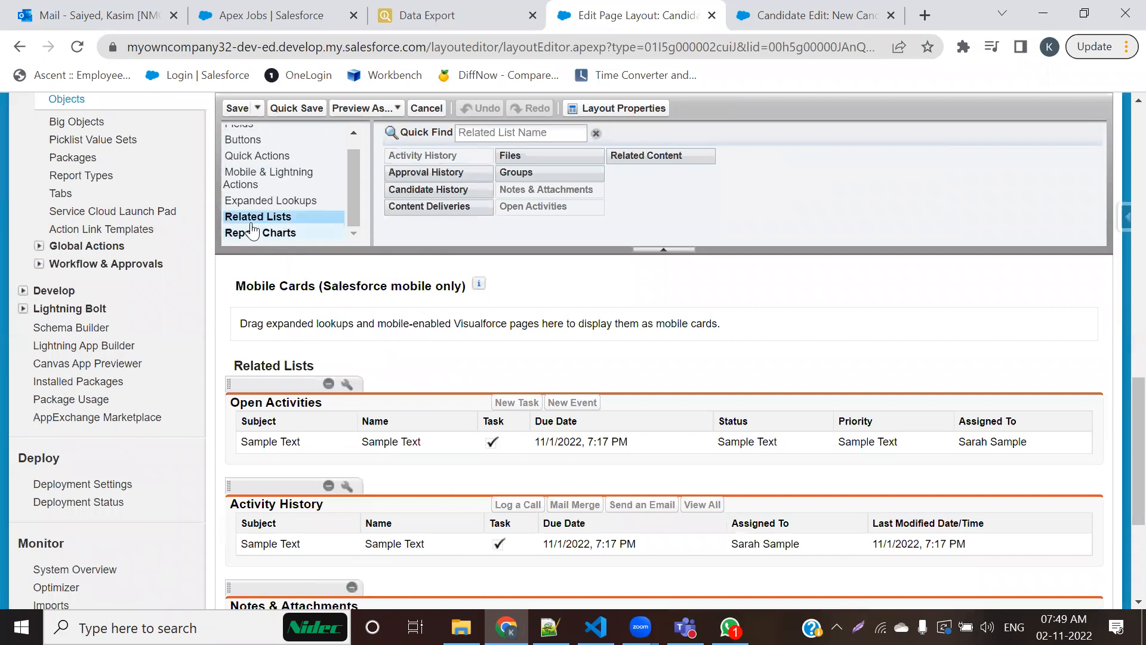
scroll(263, 211, "up", 1)
left_click(240, 138)
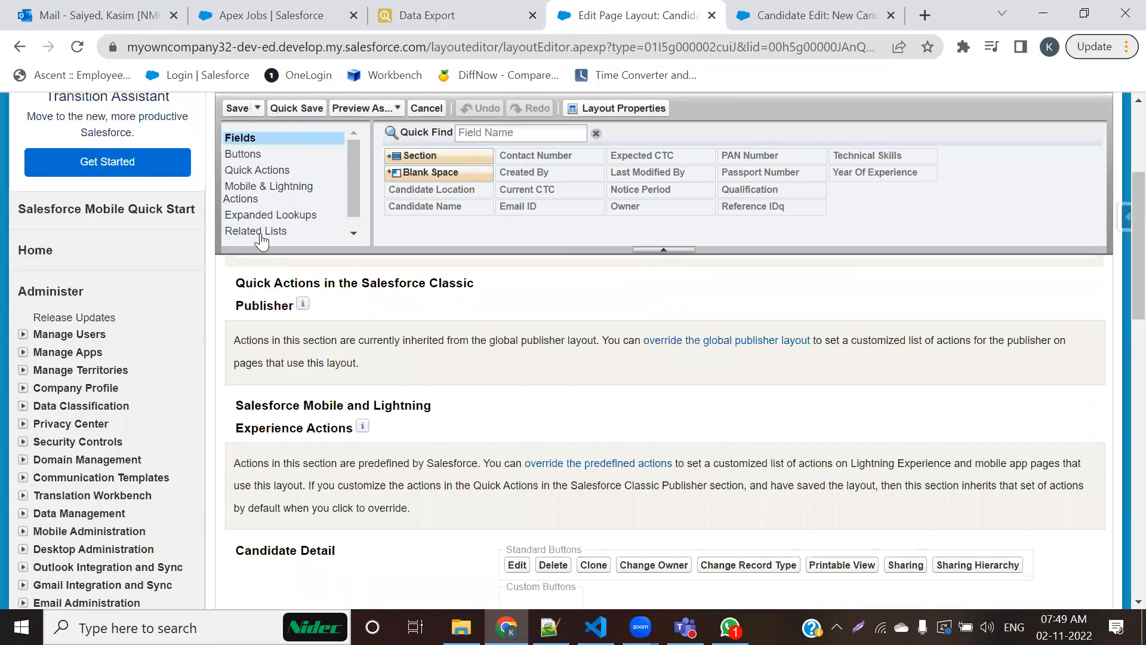
scroll(333, 427, "down", 5)
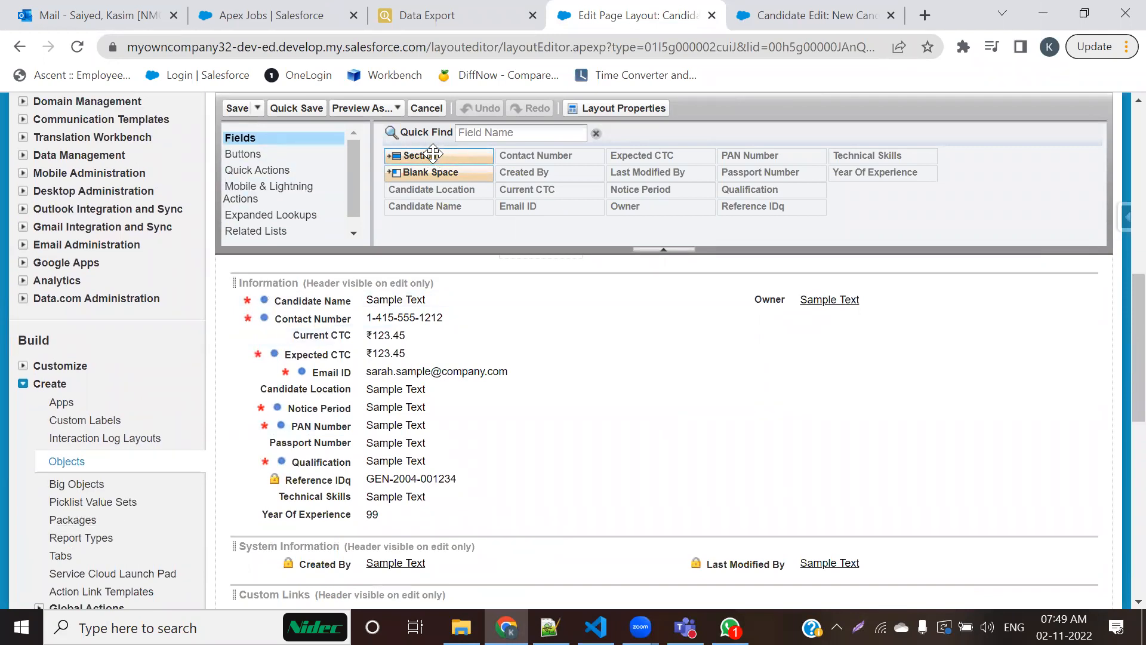
left_click_drag(432, 154, 394, 503)
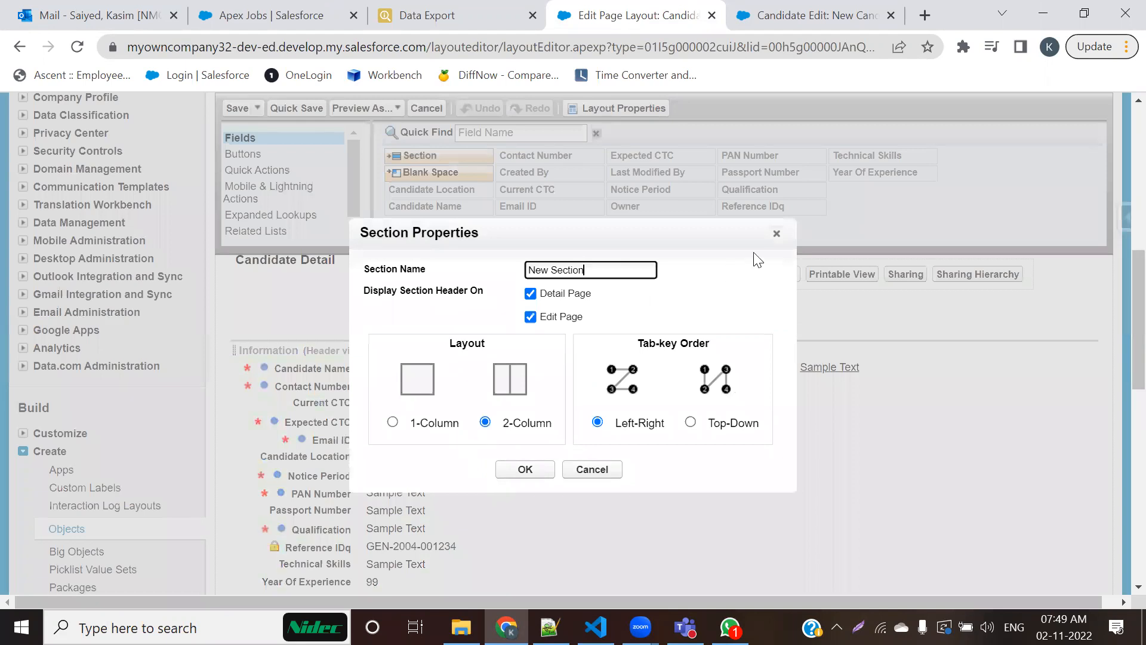
left_click(775, 234)
scroll(478, 435, "down", 2)
scroll(319, 365, "up", 2)
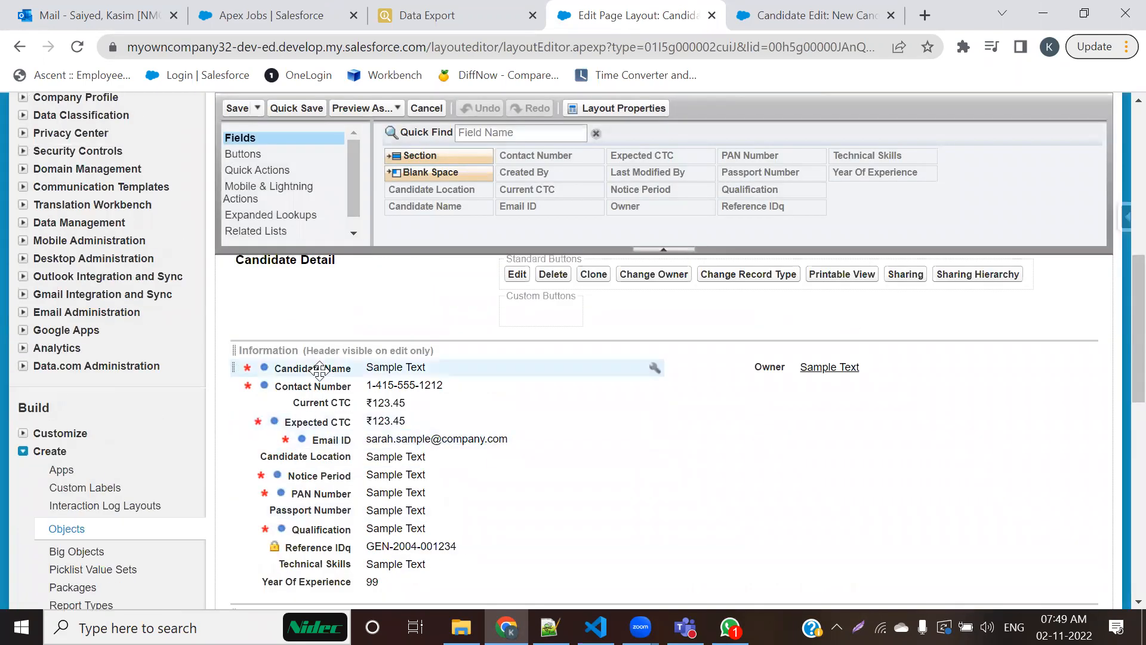
left_click_drag(425, 155, 413, 507)
left_click_drag(638, 264, 302, 516)
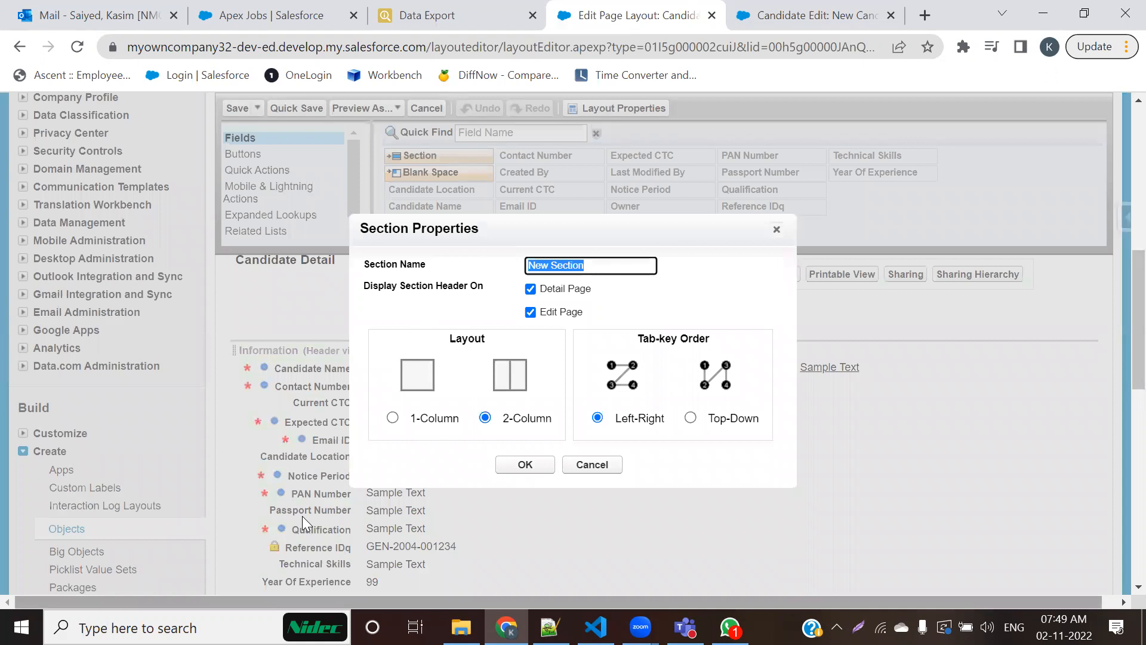
type("cont")
key("BackSpace")
key("BackSpace")
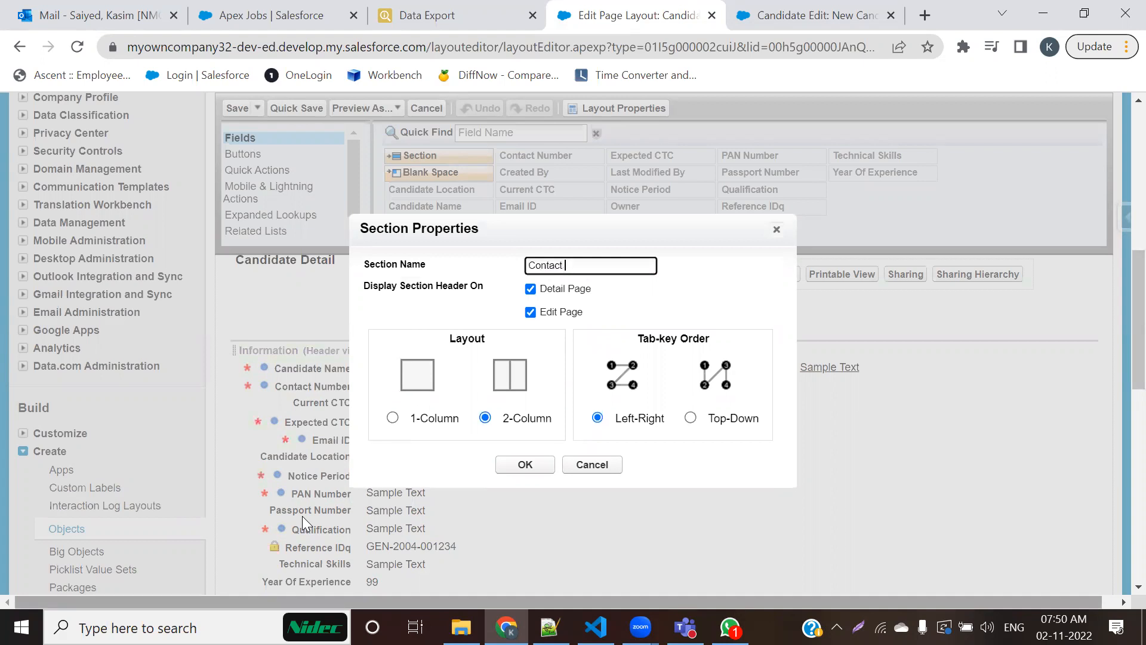
type("Info")
mouse_move(315, 627)
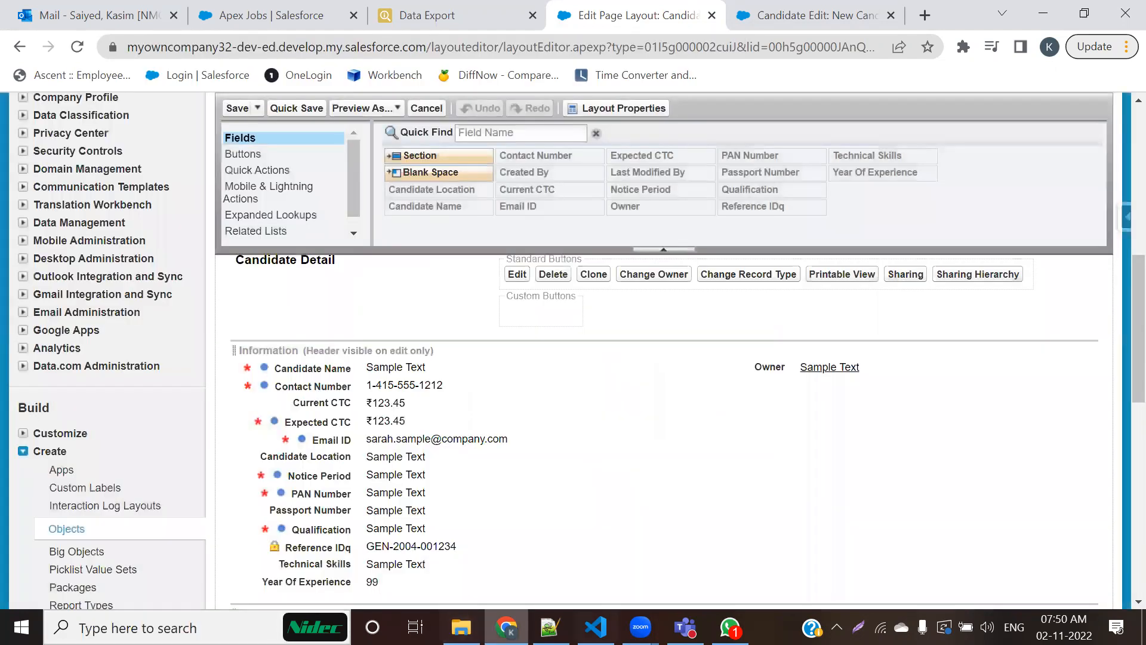
Step: Add a two-column section named "Contact Information Section" below the Information fields, with its header displayed on detail and edit pages
scroll(346, 480, "down", 3)
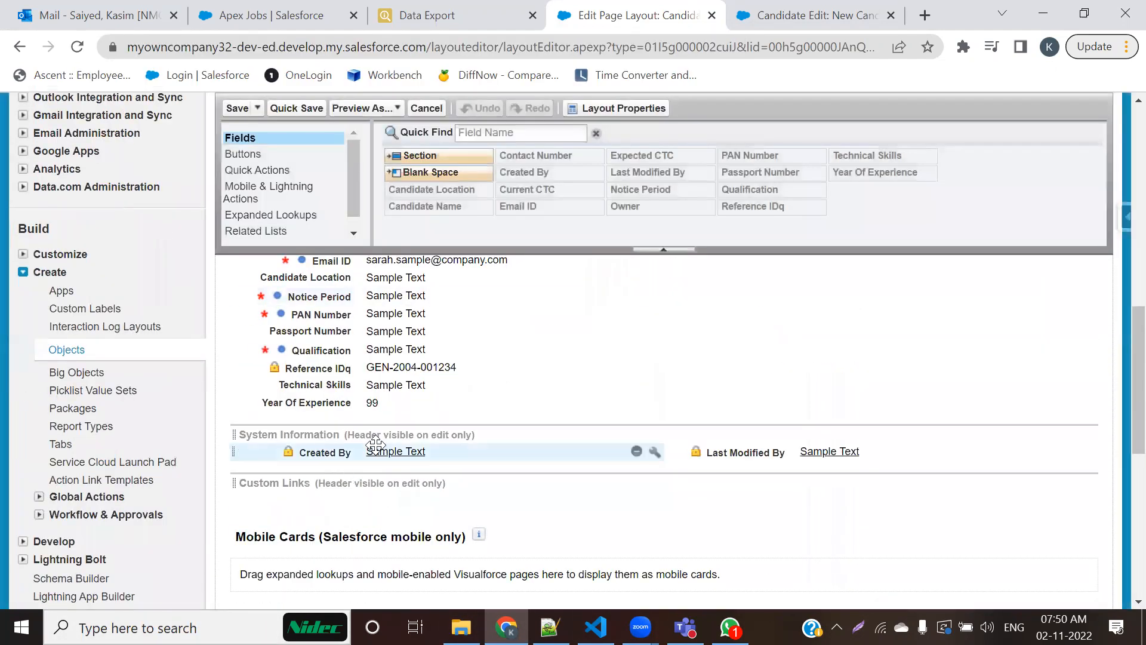
left_click_drag(415, 155, 443, 338)
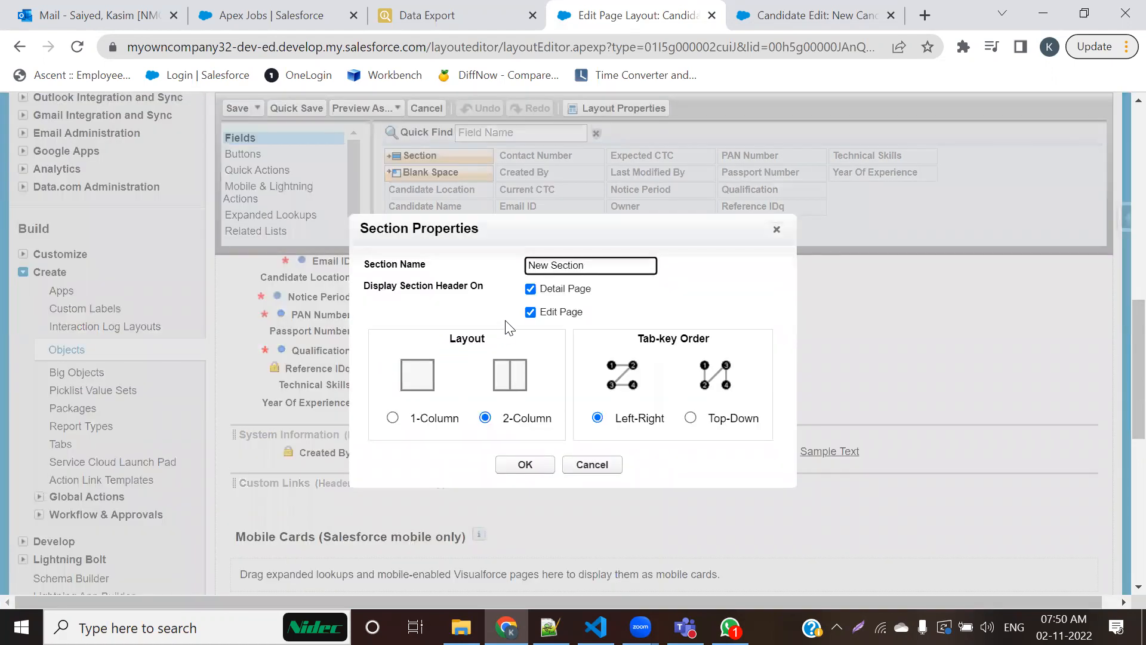
type("Contact Information")
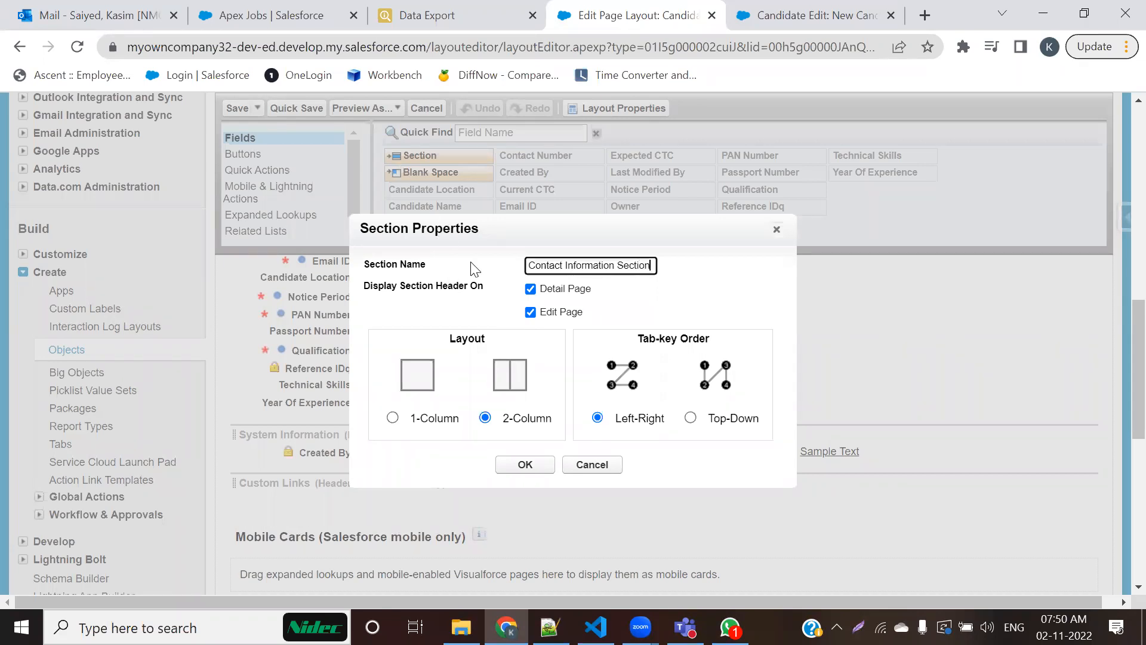
left_click(530, 289)
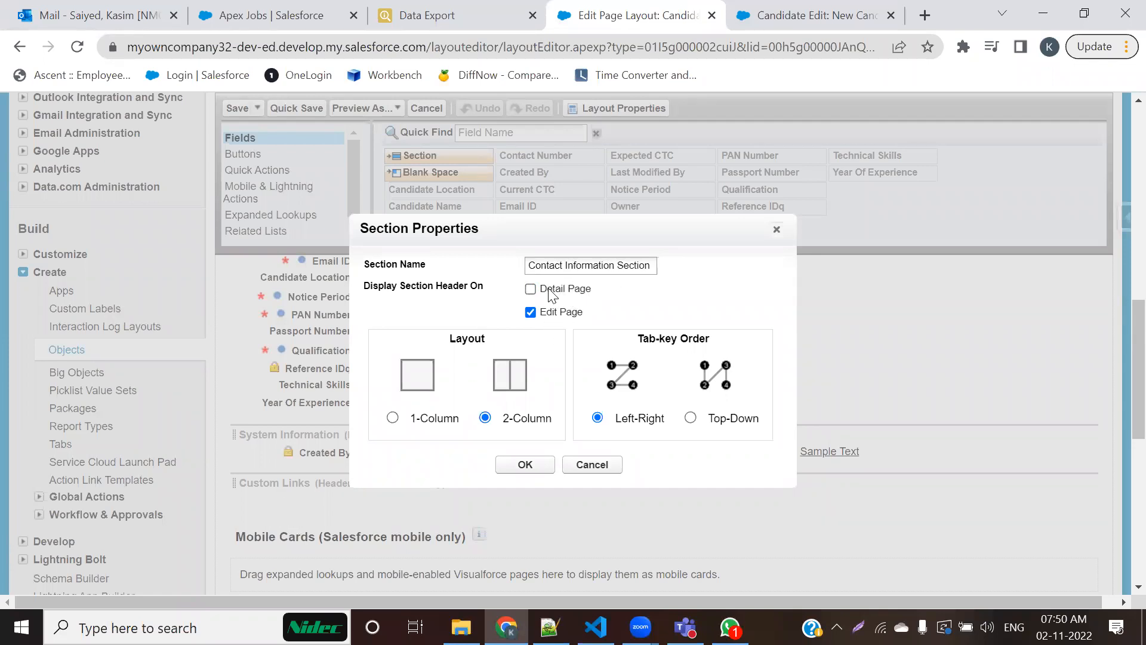
left_click(530, 289)
left_click(524, 464)
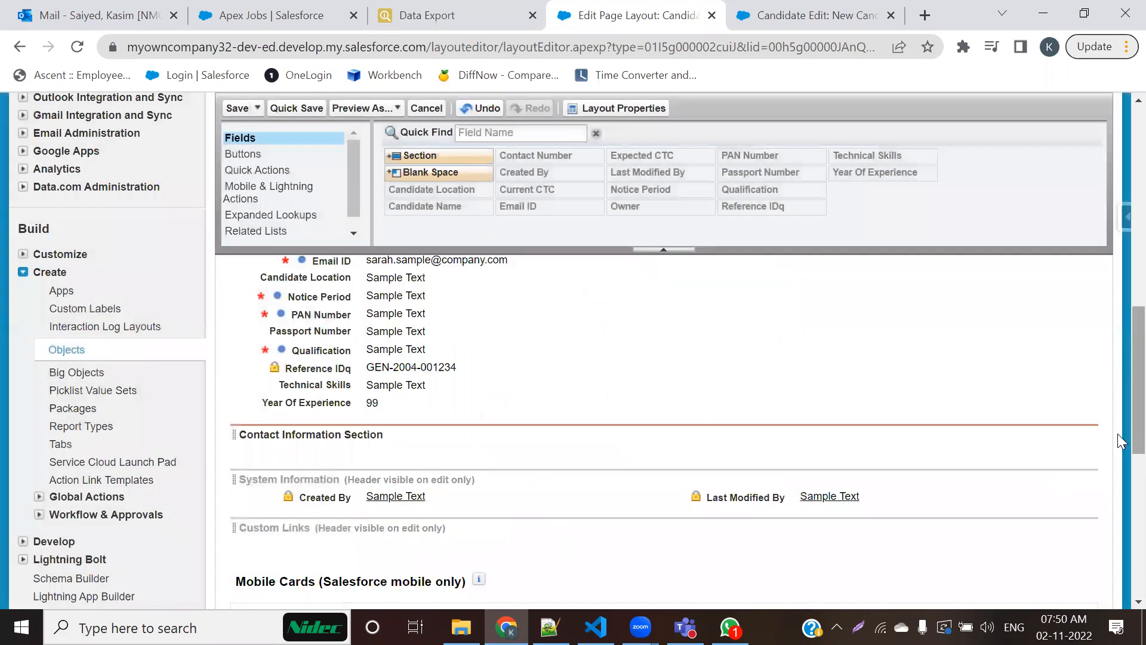
Step: Move the Contact Number and Email ID fields side by side into the Contact Information Section
scroll(1121, 442, "down", 1)
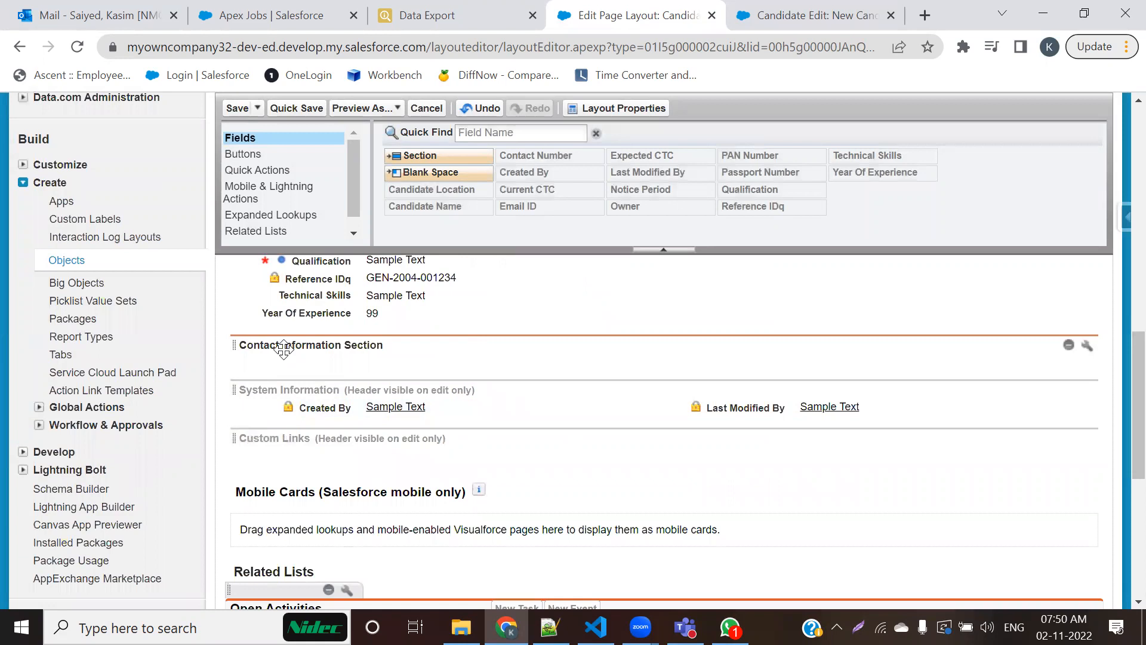
scroll(284, 349, "up", 3)
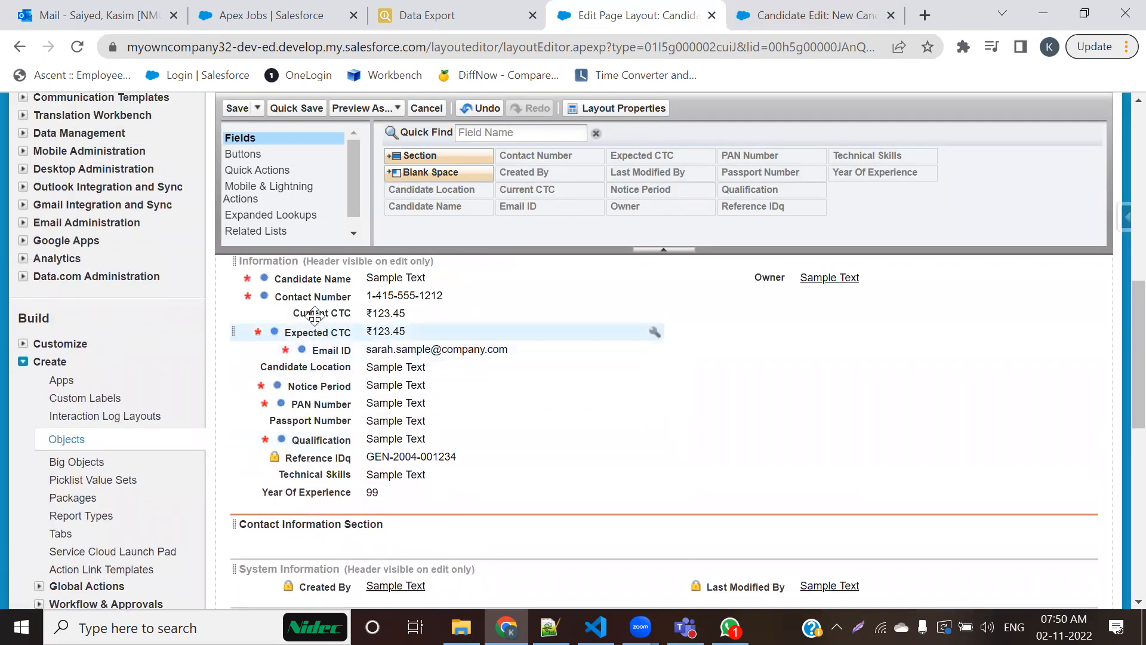
left_click_drag(317, 299, 359, 537)
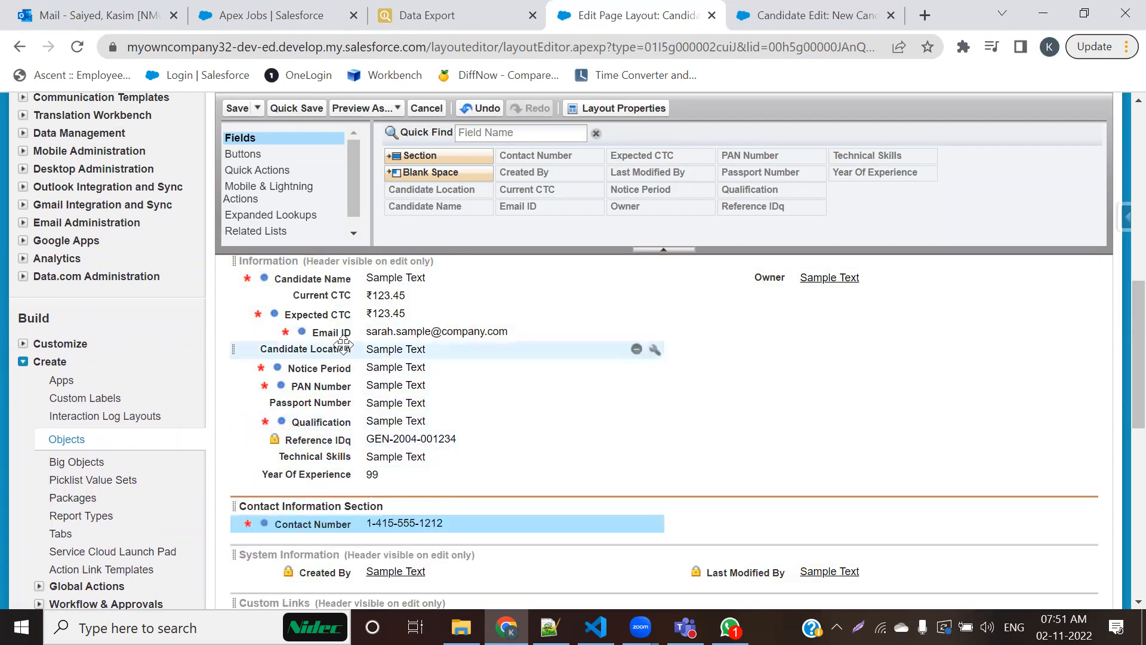
left_click_drag(329, 332, 760, 518)
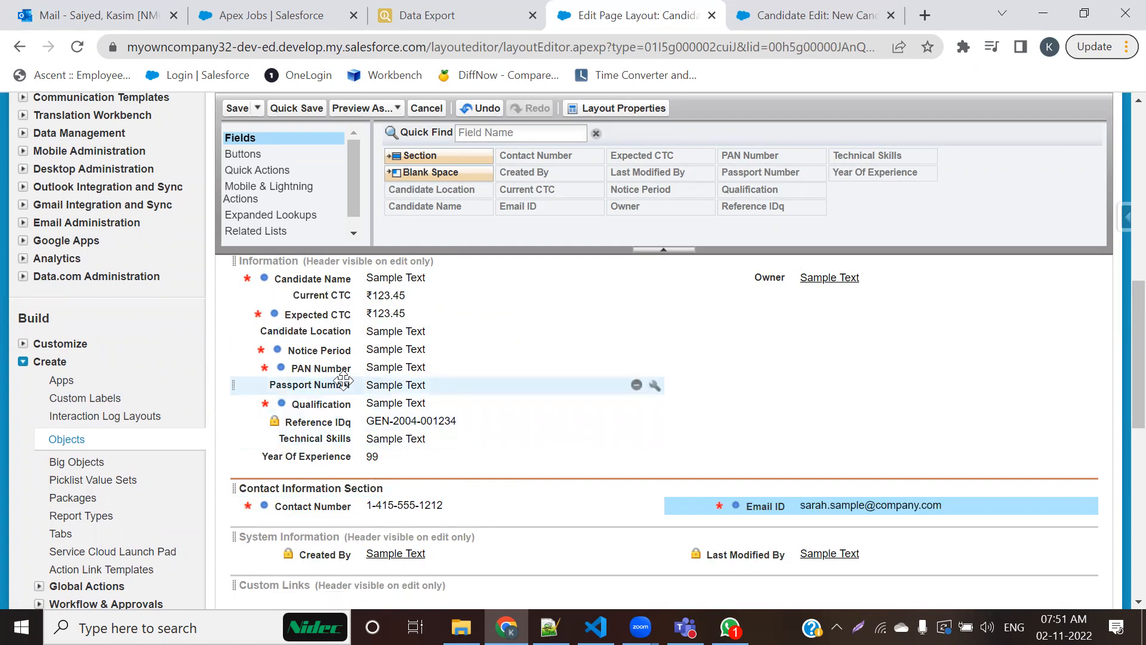
Step: Add a two-column section named "Additional Information Section" directly below the Contact Information Section
left_click_drag(420, 156, 474, 424)
left_click_drag(473, 475, 471, 506)
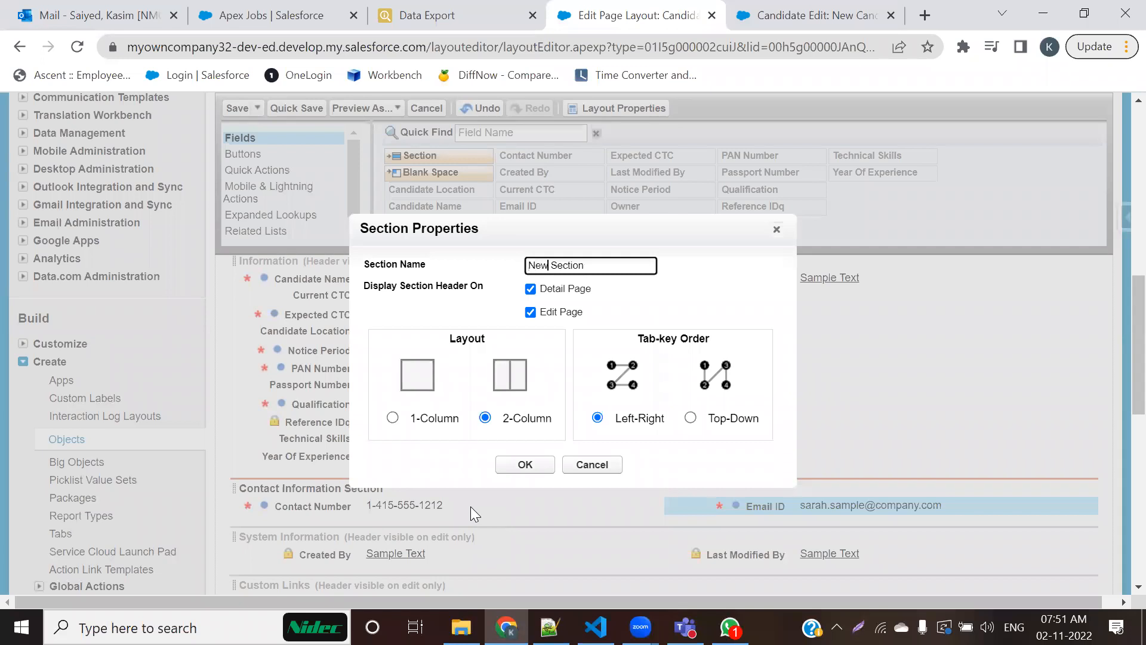
key("BackSpace")
key("BackSpace")
key("BackSpace")
type("Additional Information")
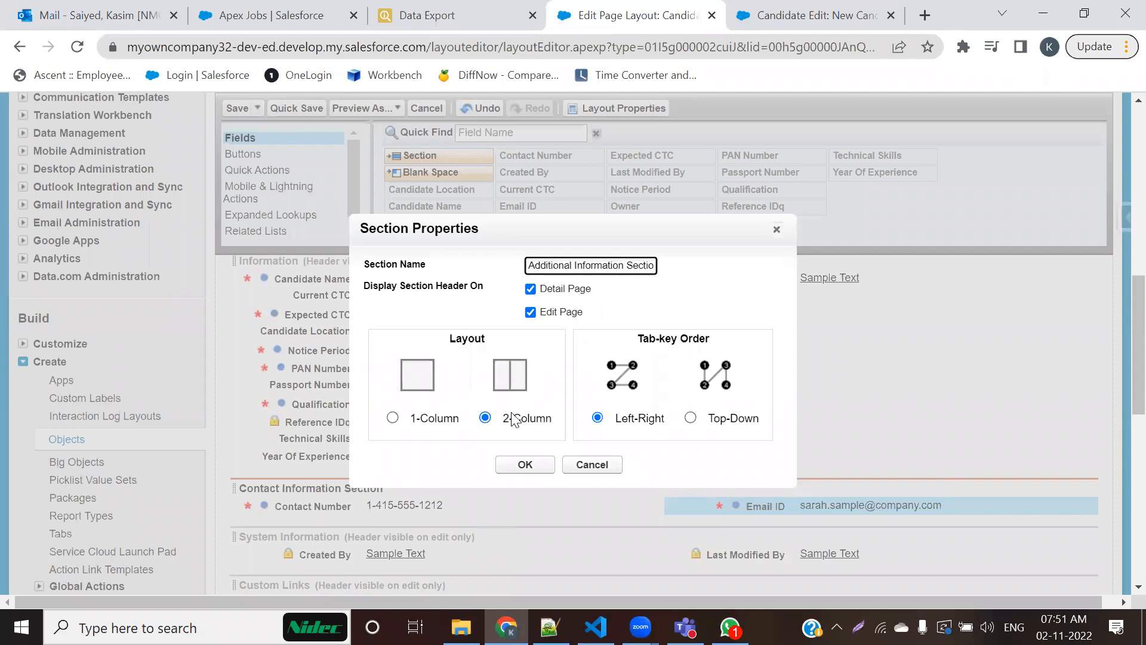
left_click(507, 466)
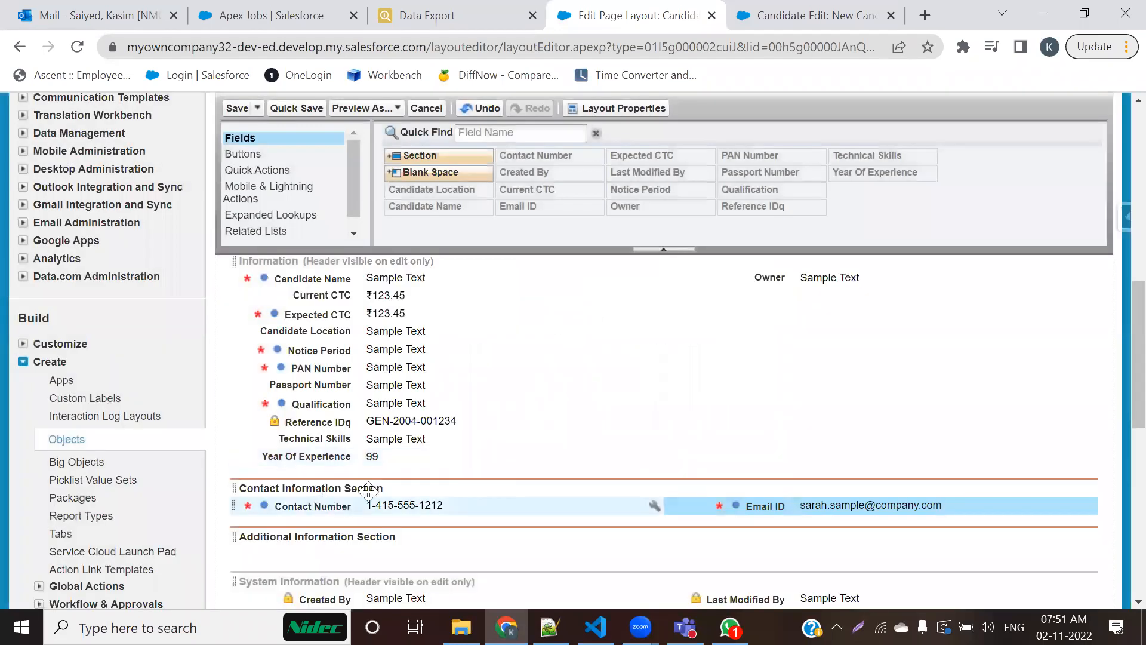
Step: Move the PAN Number and Passport Number fields side by side into the Additional Information Section
scroll(369, 490, "down", 1)
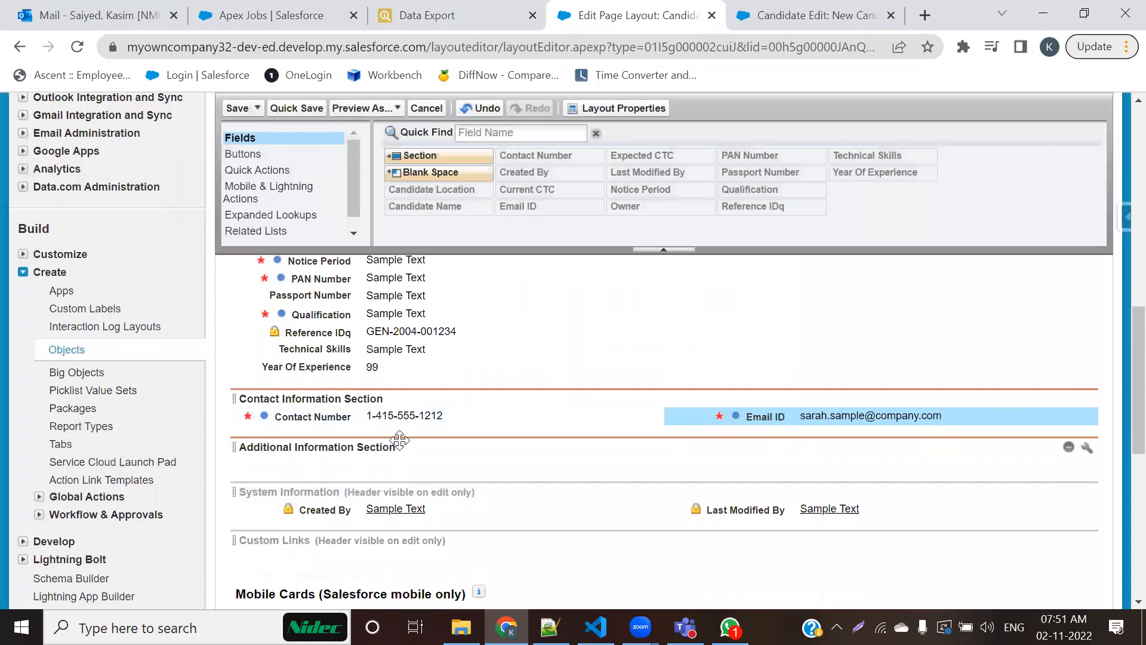
scroll(379, 356, "up", 1)
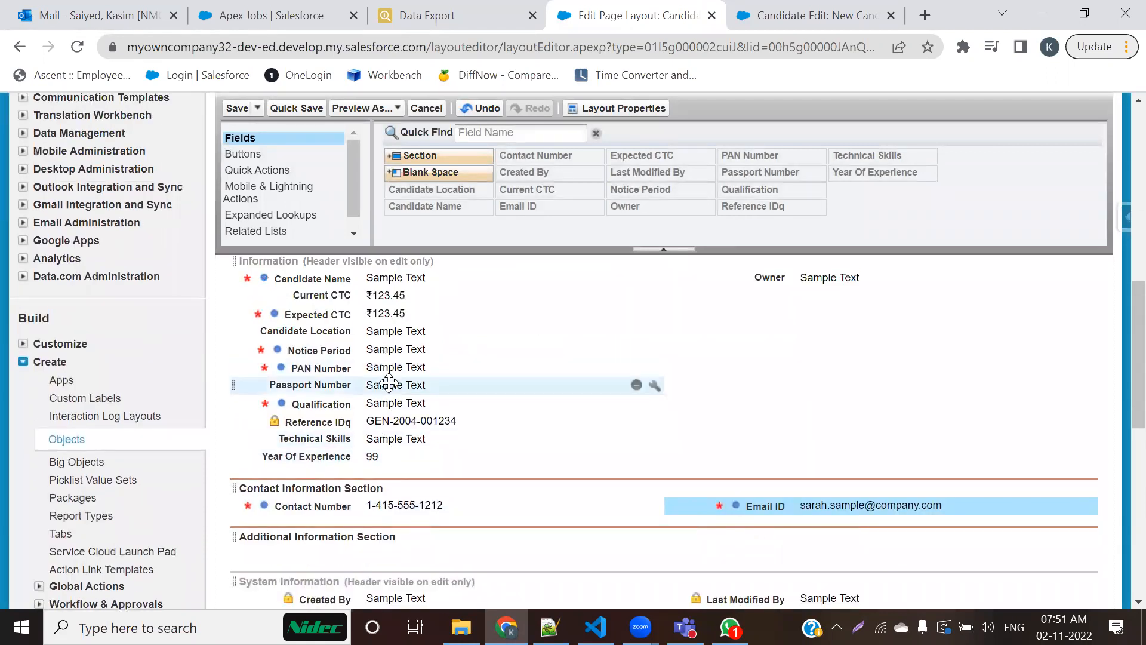
left_click_drag(352, 367, 379, 540)
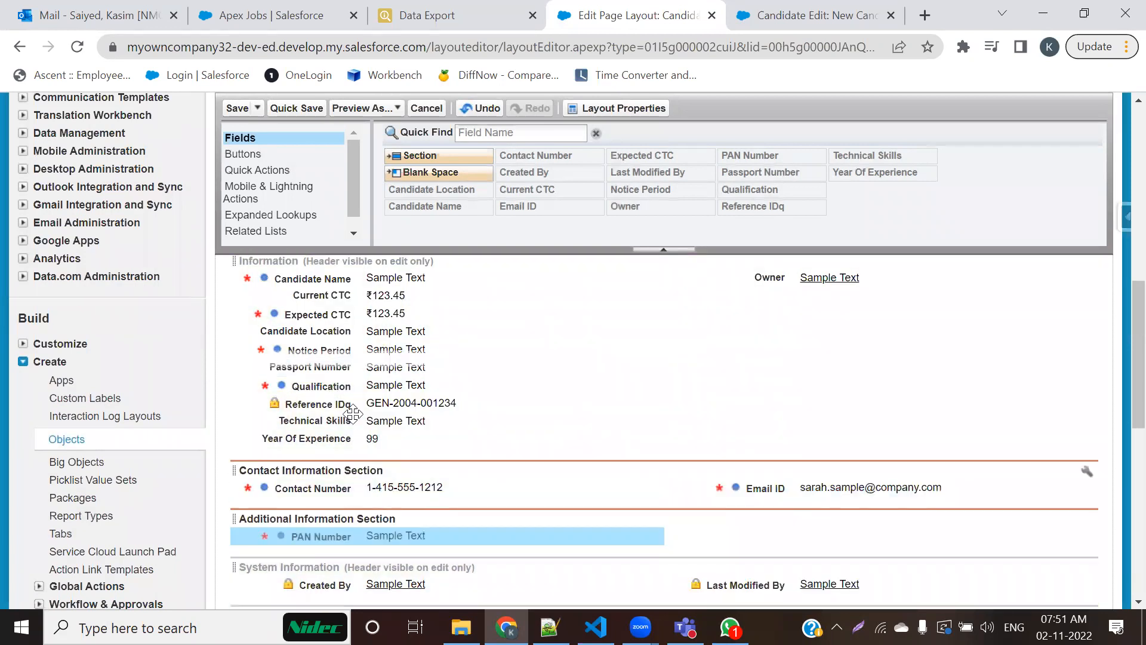
left_click_drag(330, 373, 799, 557)
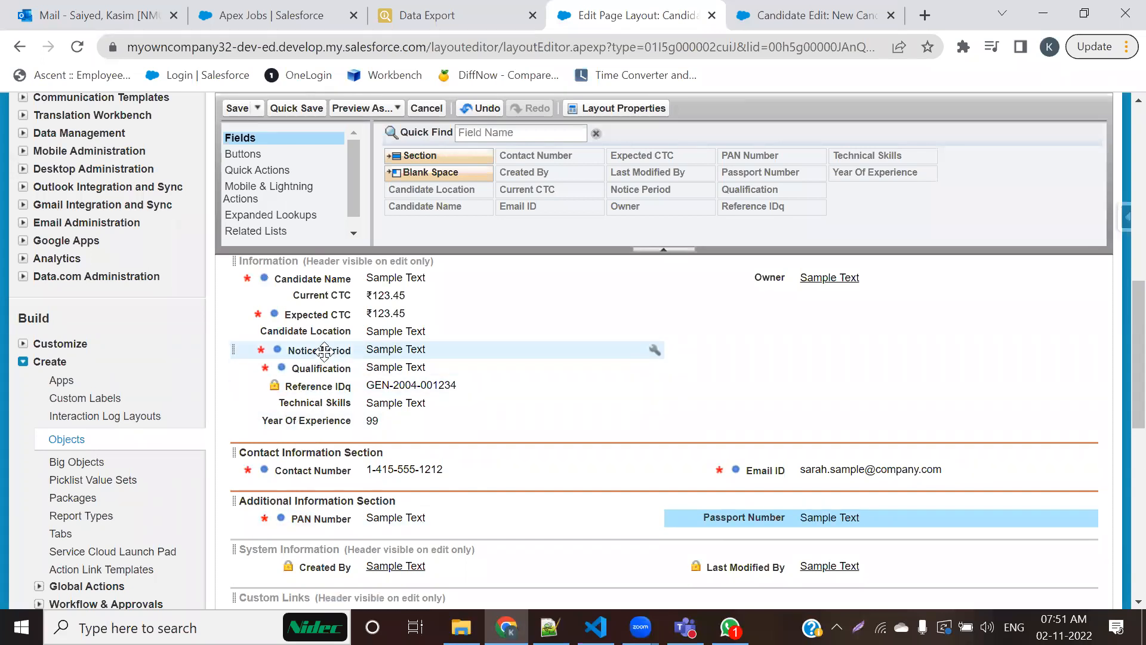
Step: Move Current CTC and Expected CTC into the Additional Information Section, and Notice Period, Candidate Location and Reference IDq under Owner in the Information section
left_click_drag(338, 297, 345, 522)
left_click_drag(325, 297, 810, 537)
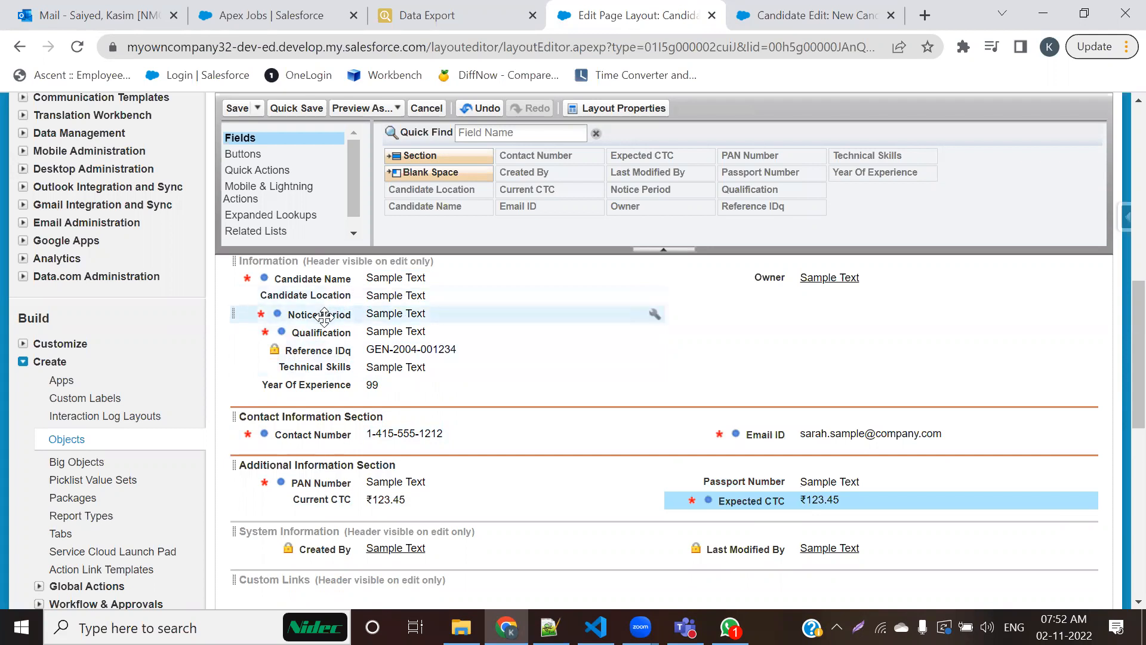
left_click_drag(324, 315, 657, 320)
left_click_drag(358, 301, 760, 320)
left_click_drag(355, 315, 715, 342)
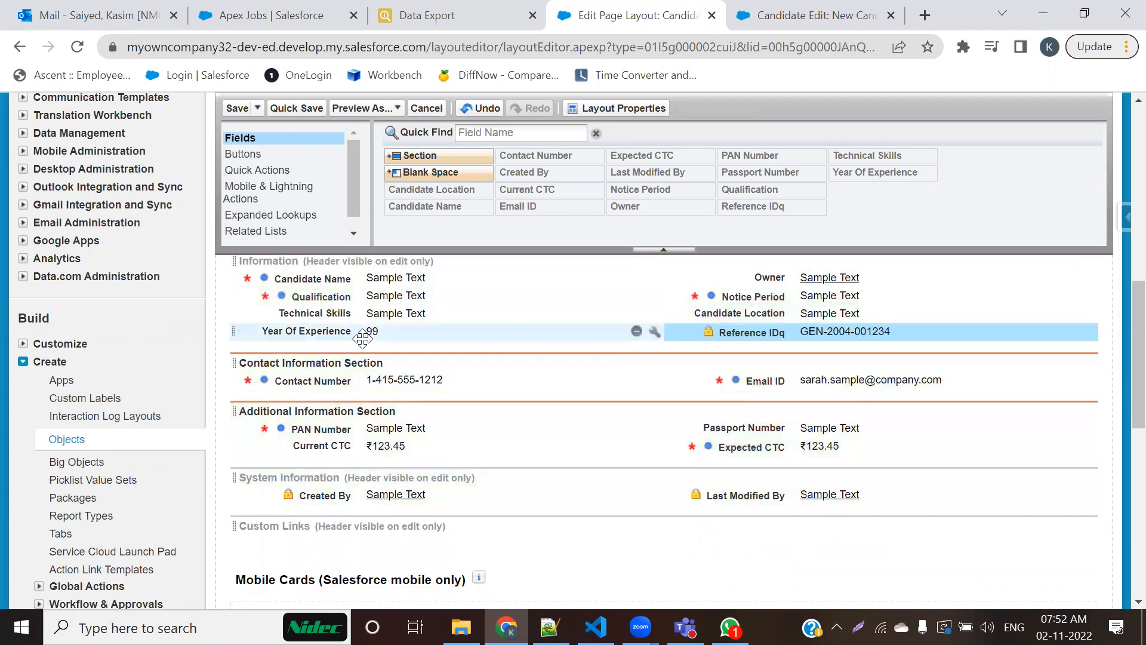
Step: Add a two-column section named "Skills & Qualifications" below the Additional Information Section, with its header displayed on detail and edit pages
left_click_drag(444, 149, 449, 463)
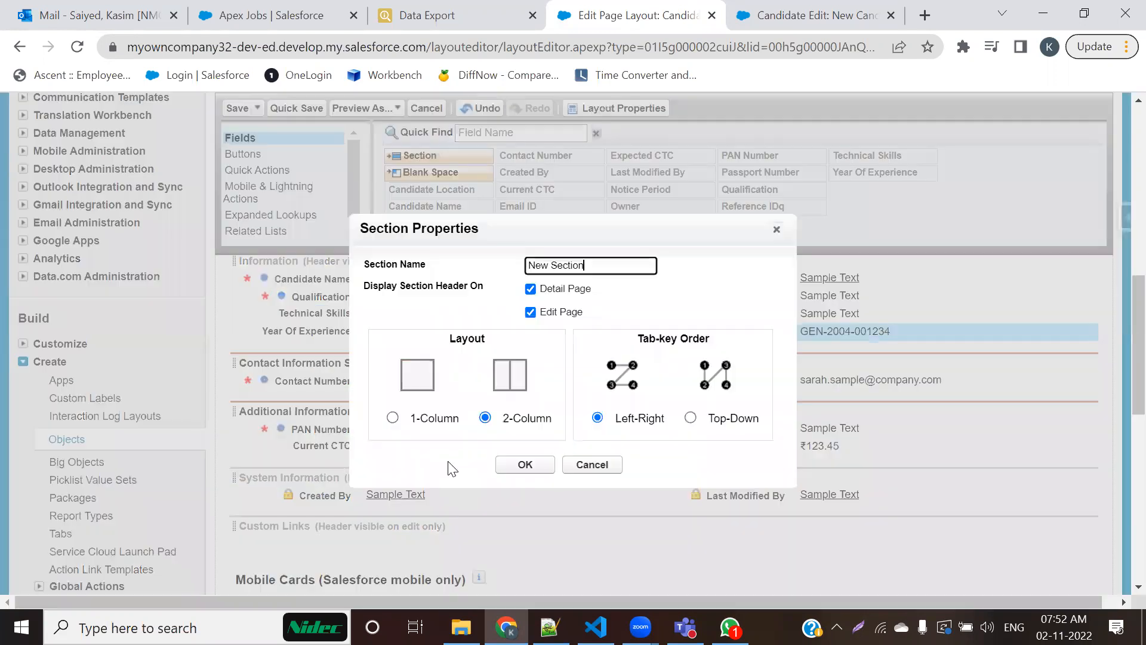
left_click_drag(617, 264, 494, 287)
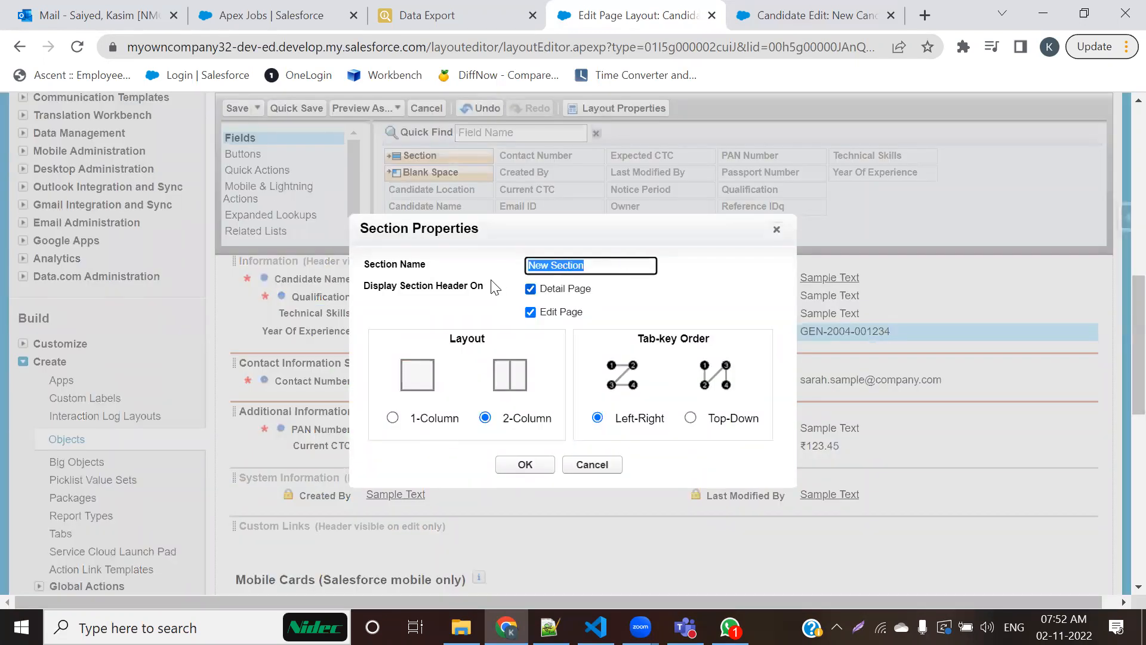
type("Skills")
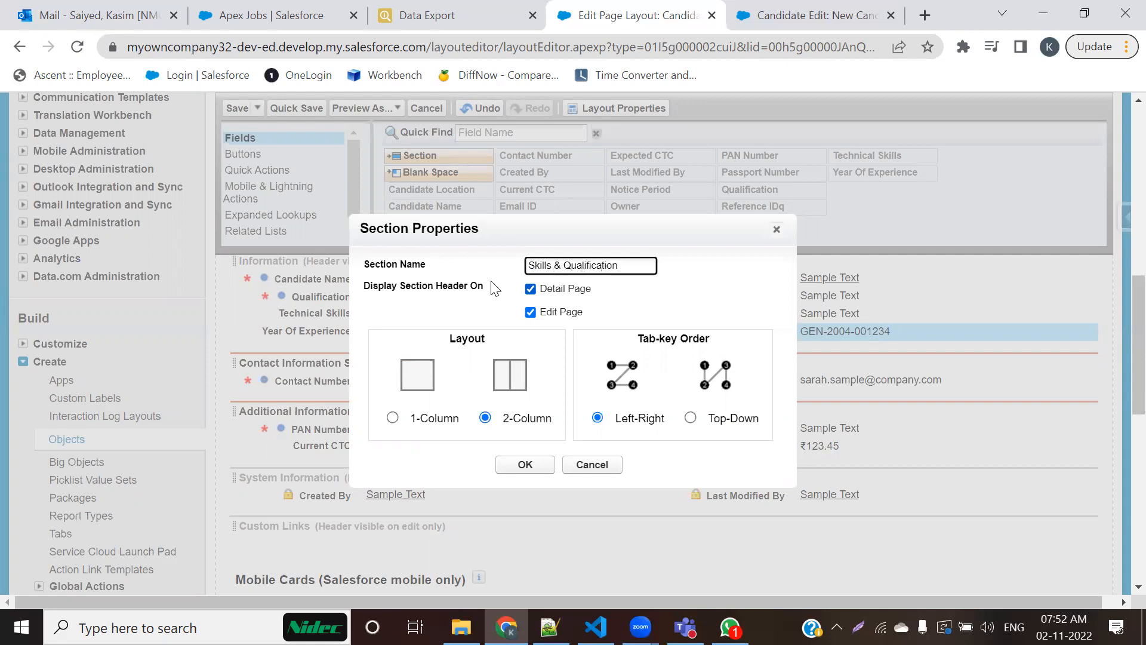
left_click(524, 464)
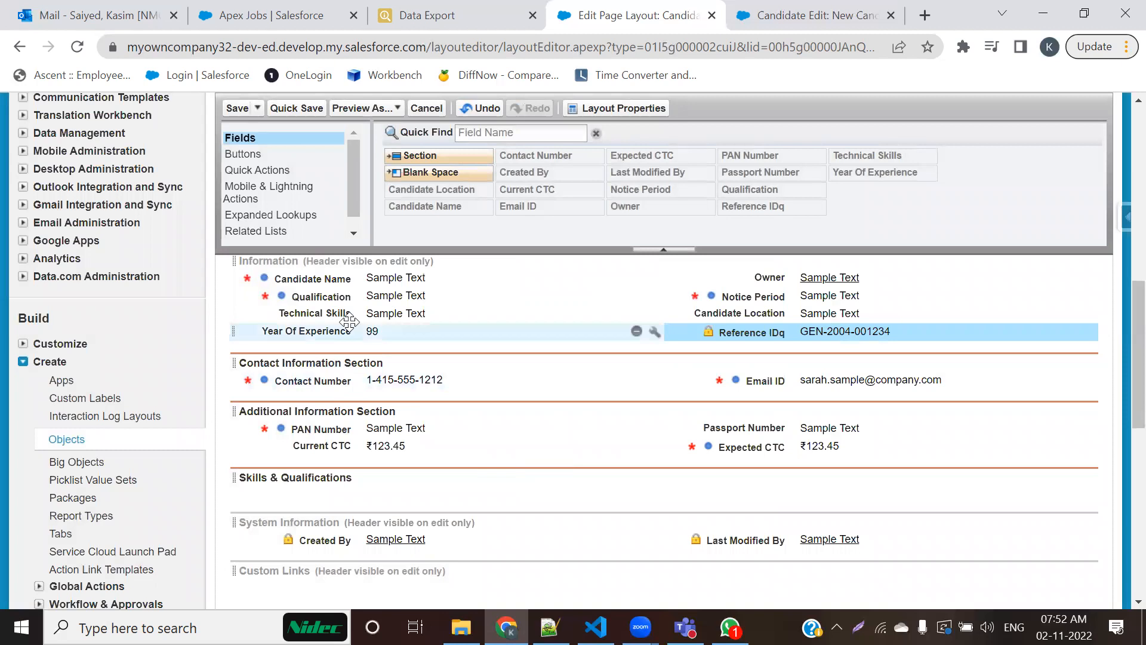
Step: Move Qualification and Technical Skills side by side into the Skills & Qualifications section, with Year Of Experience below Qualification
left_click_drag(357, 301, 359, 495)
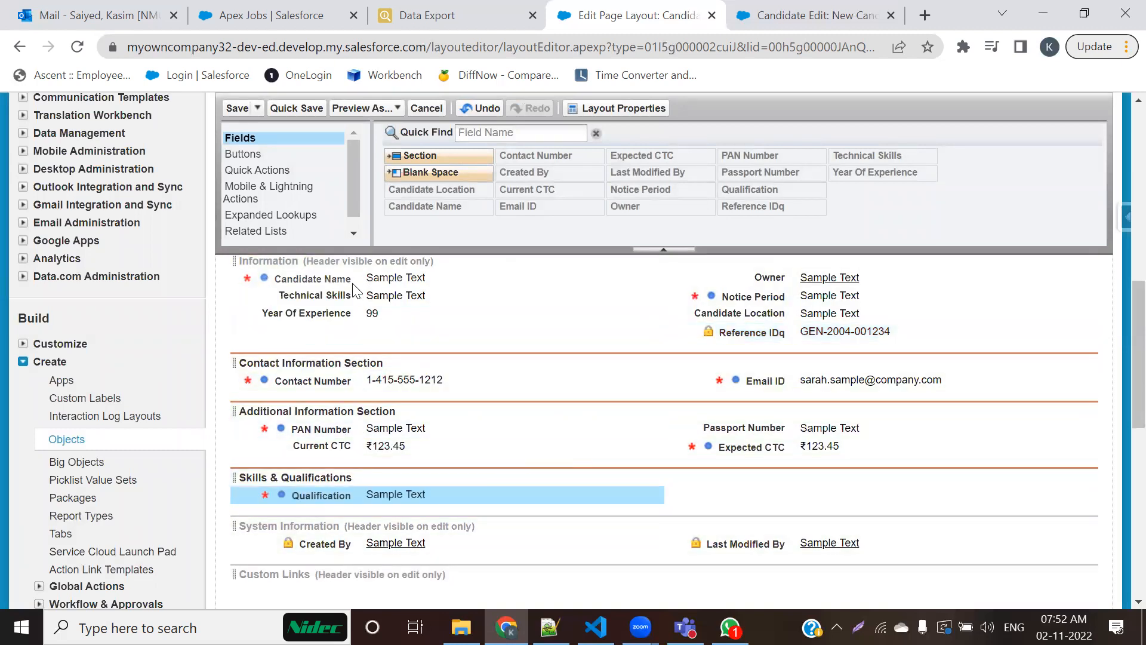
left_click_drag(343, 291, 835, 478)
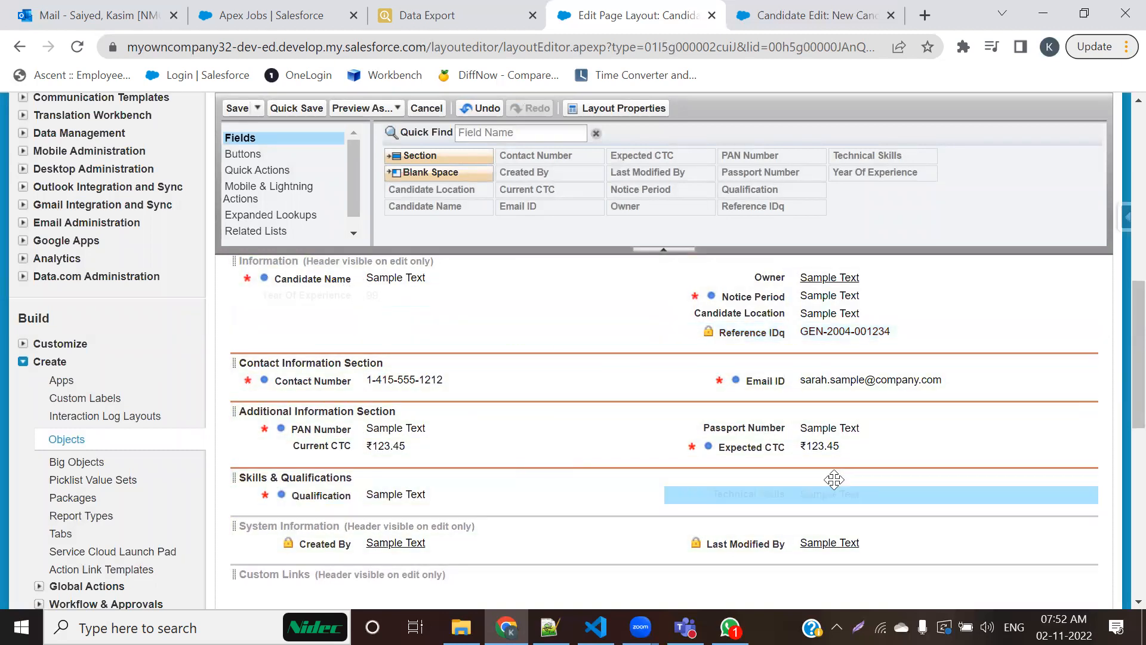
left_click_drag(352, 296, 361, 503)
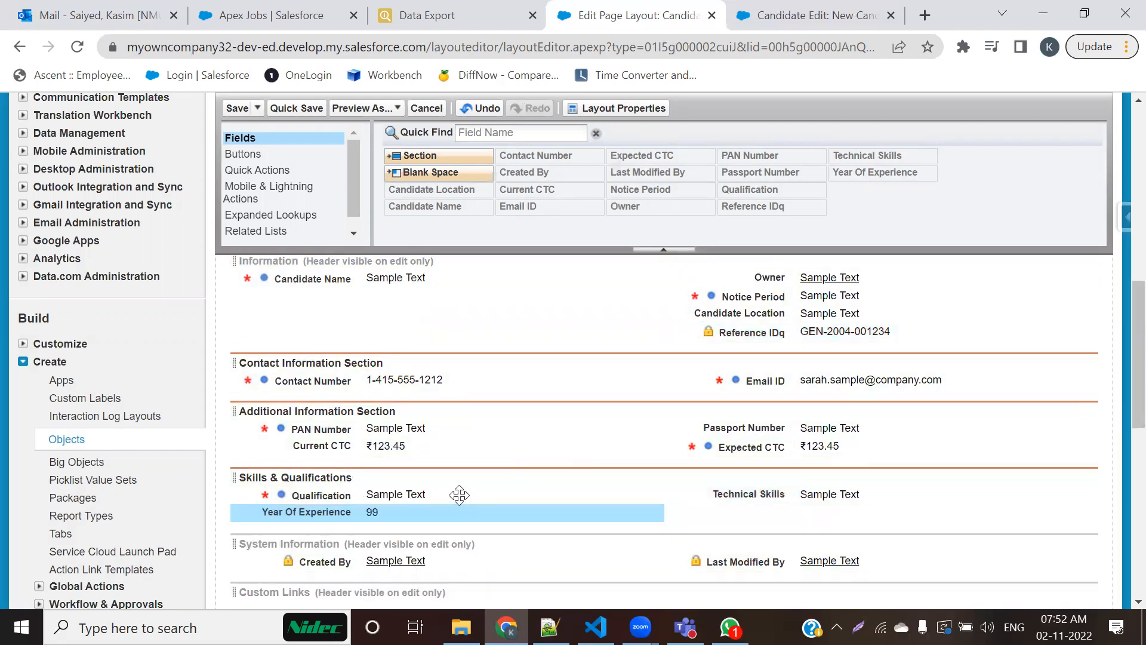
Step: Move the Notice Period field below Candidate Name in the Information section and save the page layout
scroll(459, 495, "up", 1)
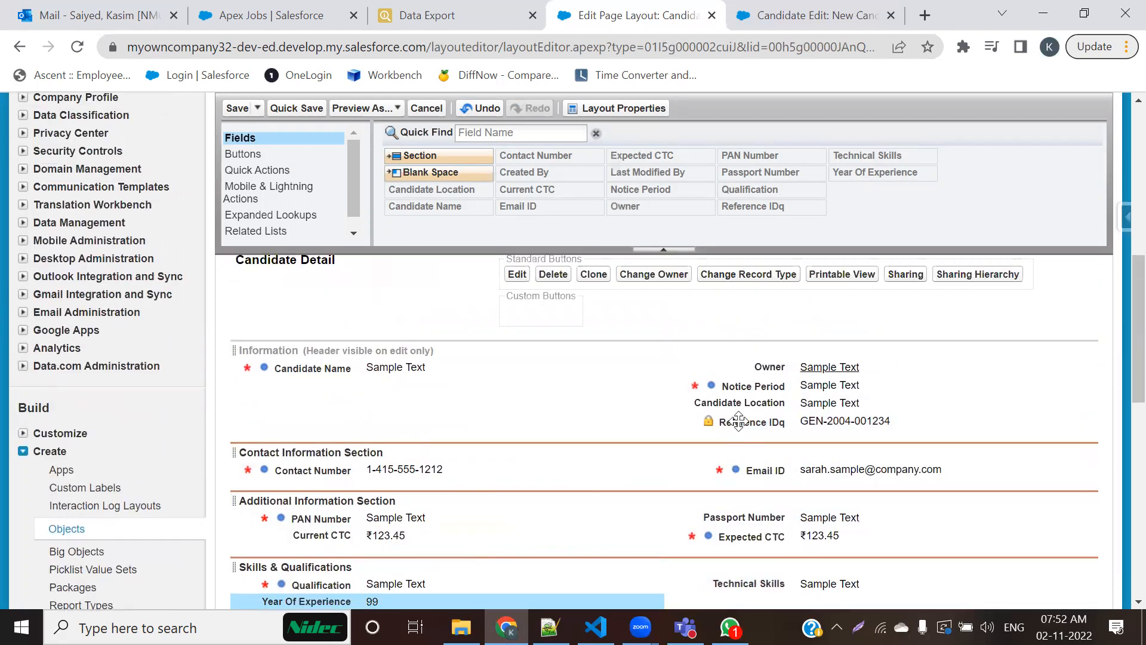
left_click_drag(728, 394, 513, 406)
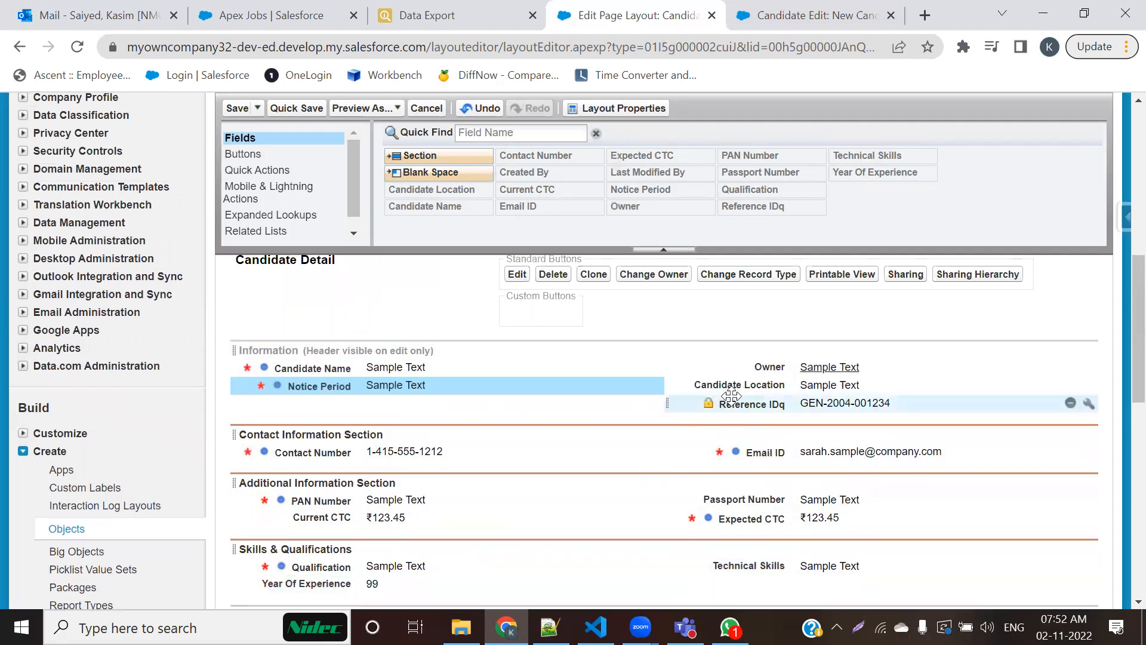
scroll(463, 410, "down", 3)
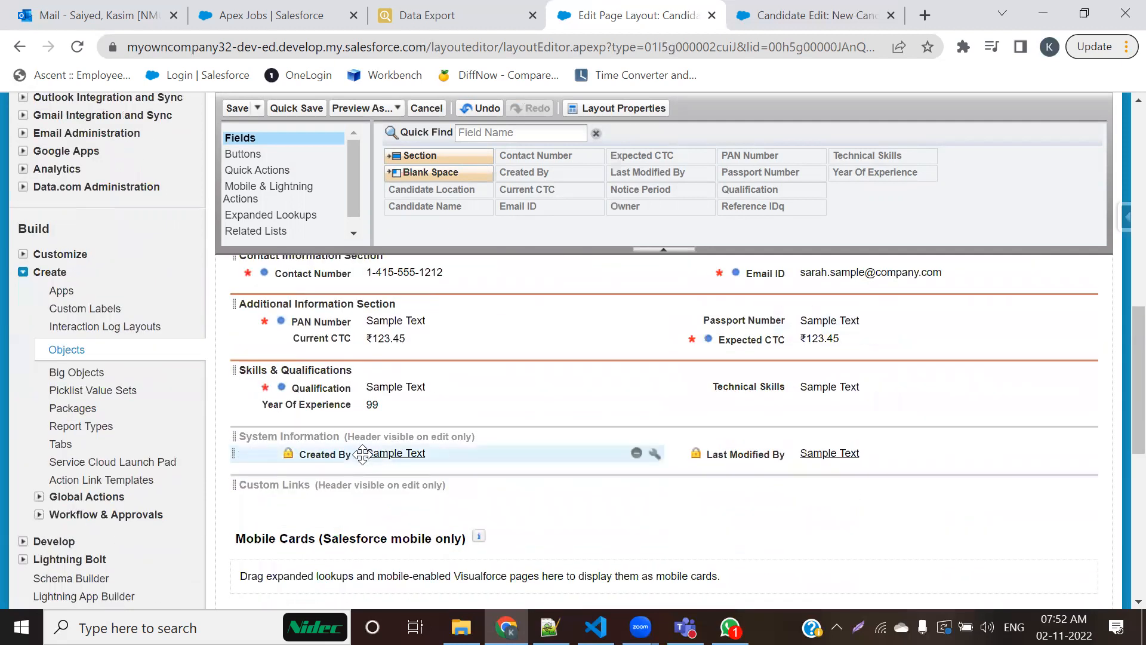
scroll(460, 445, "up", 3)
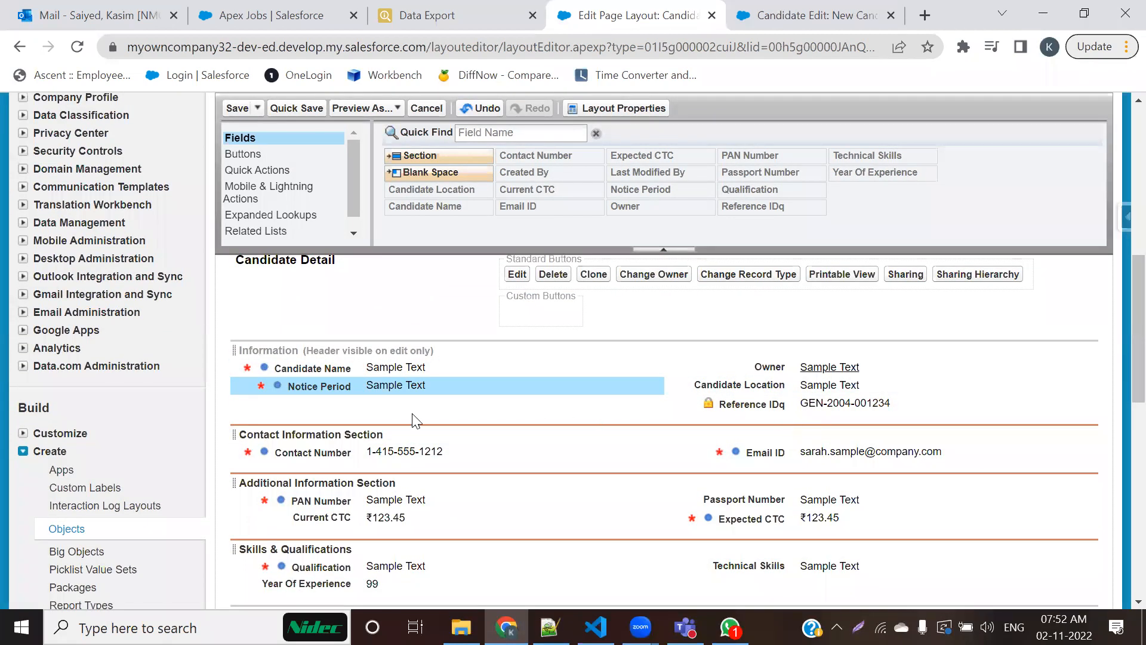
scroll(568, 429, "down", 3)
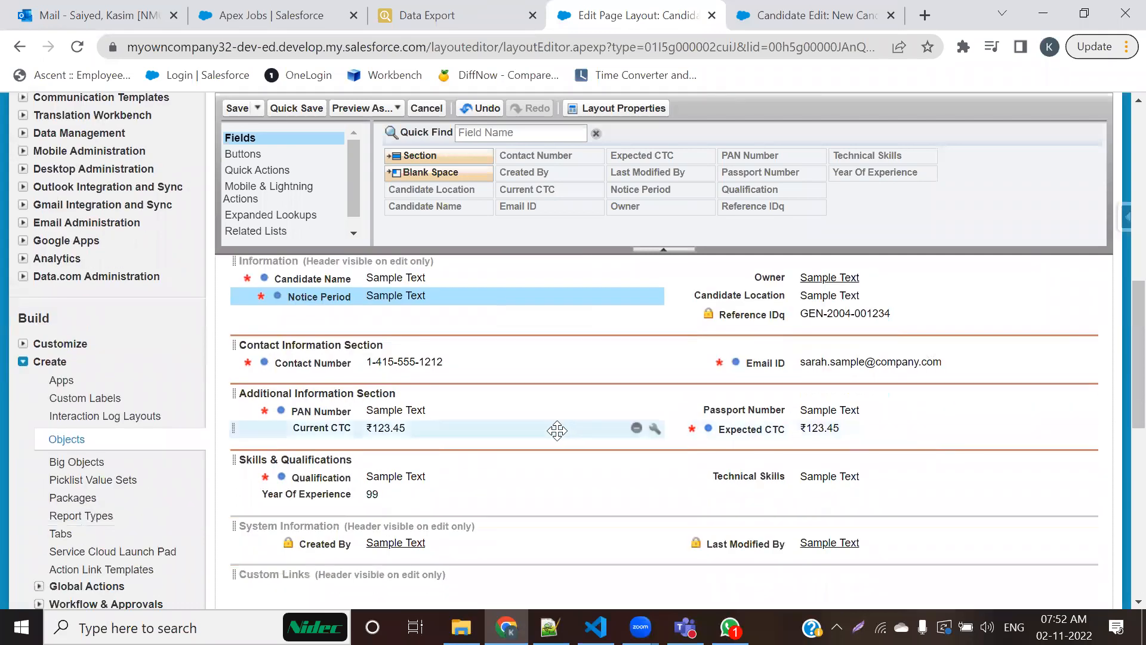
scroll(554, 433, "down", 2)
left_click(238, 108)
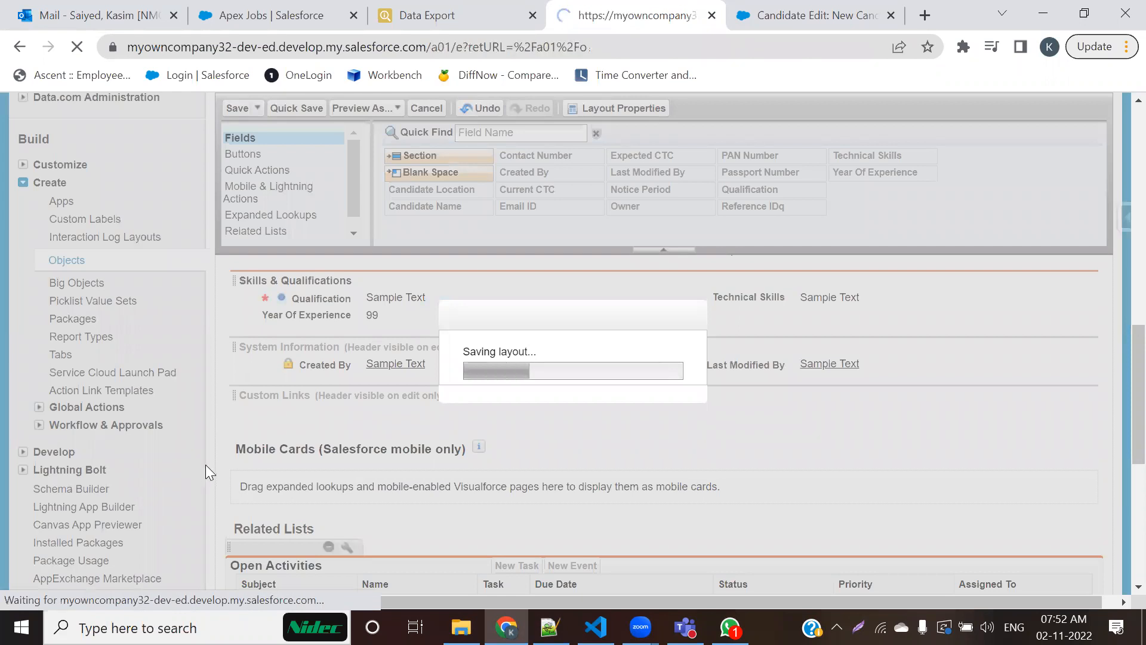
Step: Review how the sections and their fields are arranged on the New Candidate form
scroll(800, 525, "down", 1)
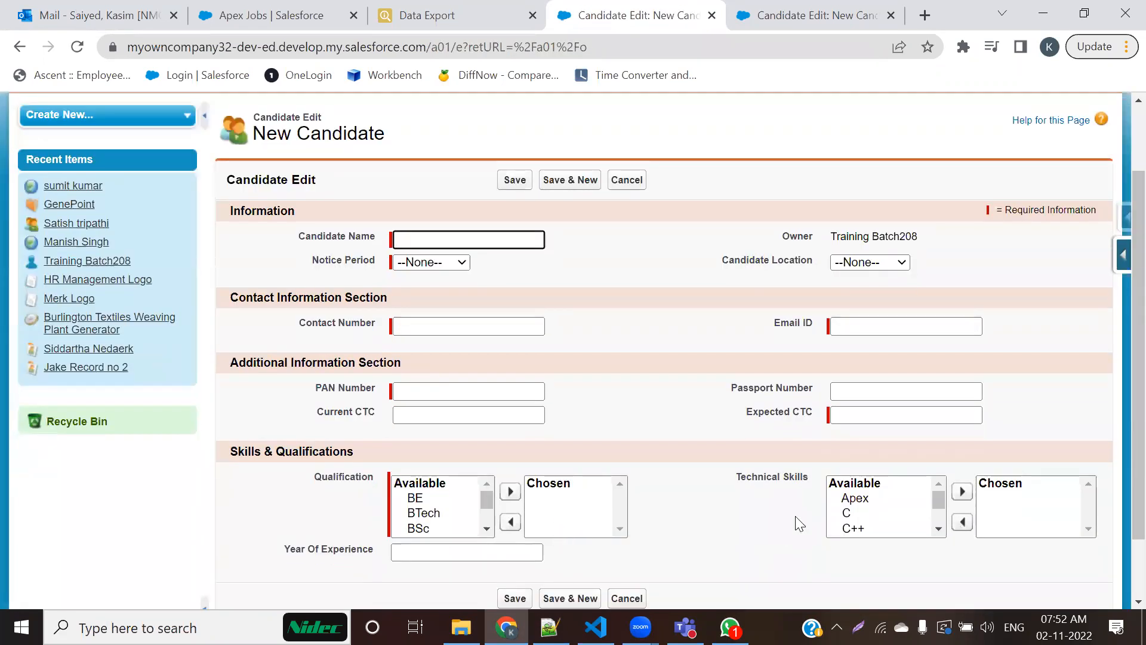
scroll(799, 524, "down", 1)
scroll(800, 525, "up", 1)
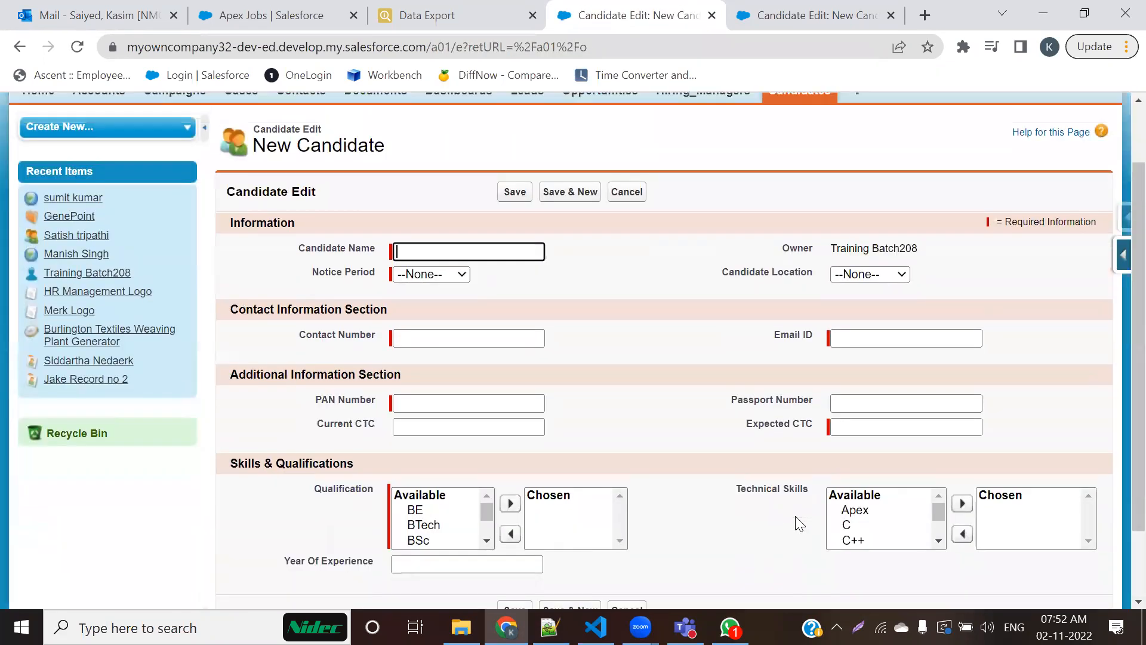
scroll(800, 524, "down", 2)
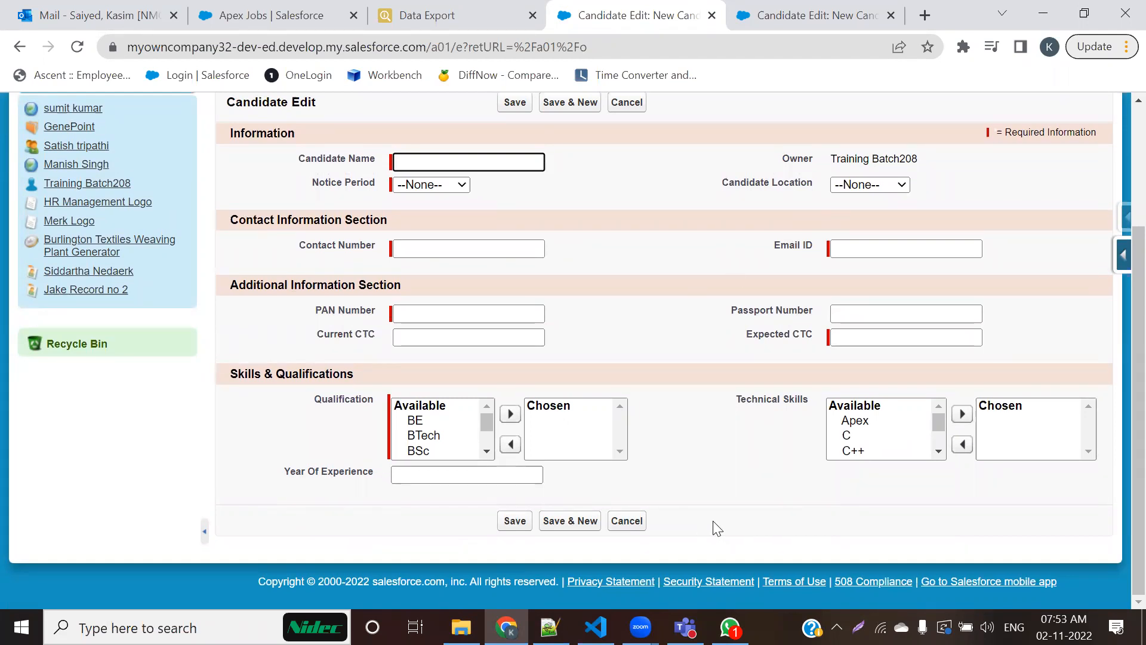
scroll(706, 504, "up", 3)
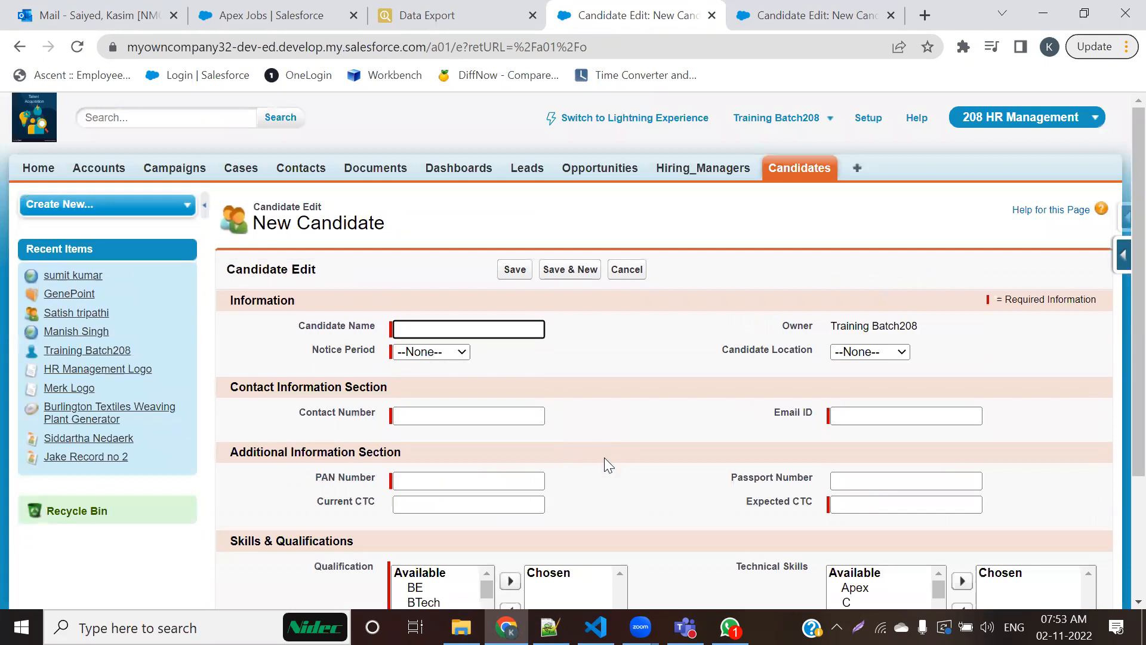
Step: Open the existing candidate record from the Candidates list and check the new sections on its detail page
left_click(792, 173)
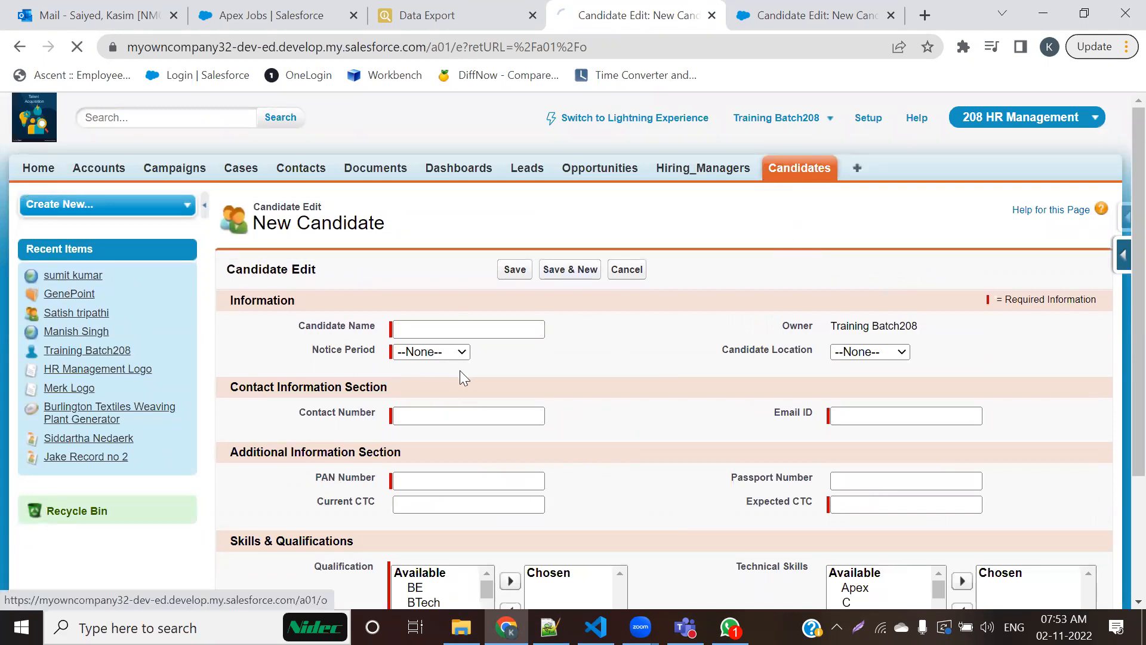
left_click(255, 358)
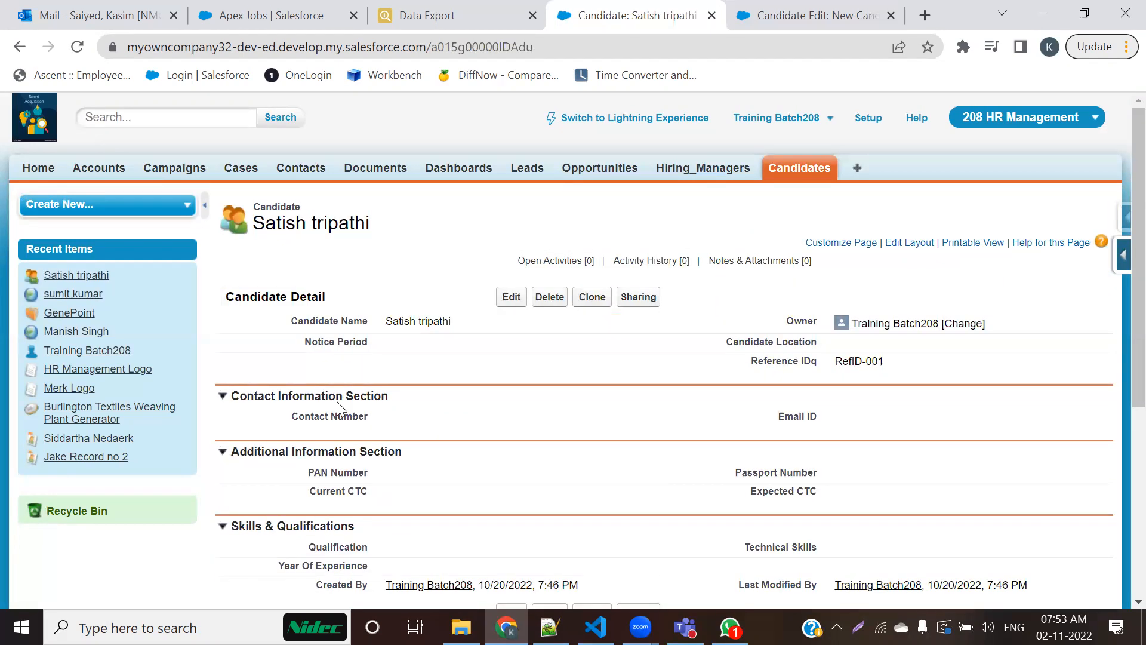
left_click_drag(291, 295, 338, 294)
scroll(321, 394, "down", 1)
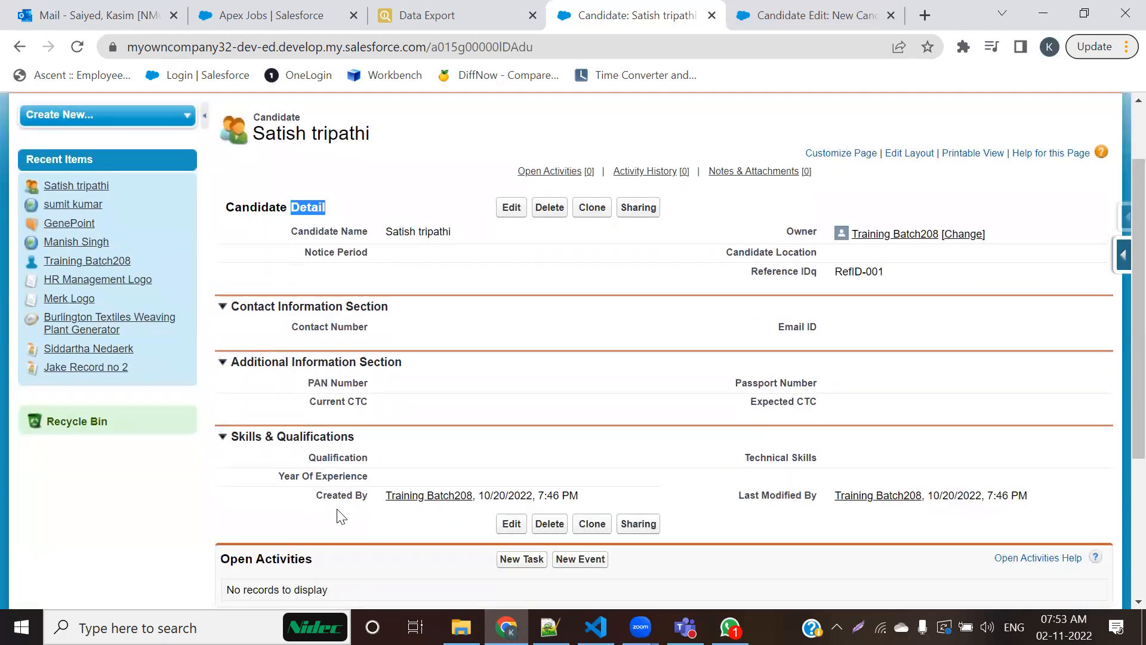
Step: Open the candidate record for editing and inspect the section headers on its edit page
left_click(503, 211)
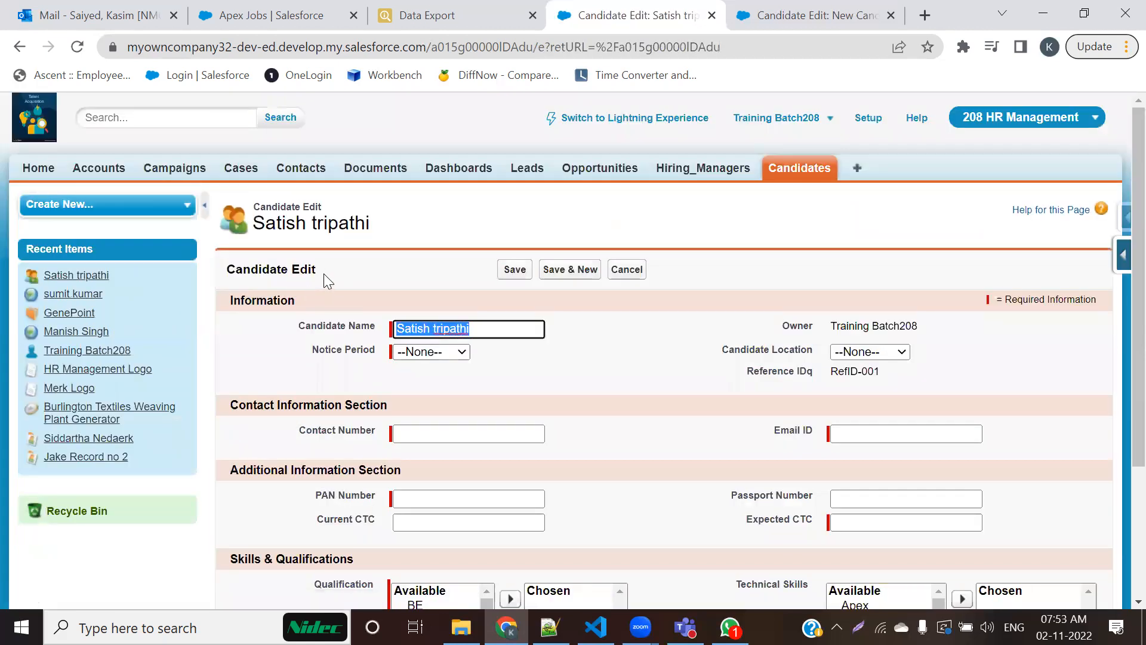
left_click(308, 266)
double_click(308, 266)
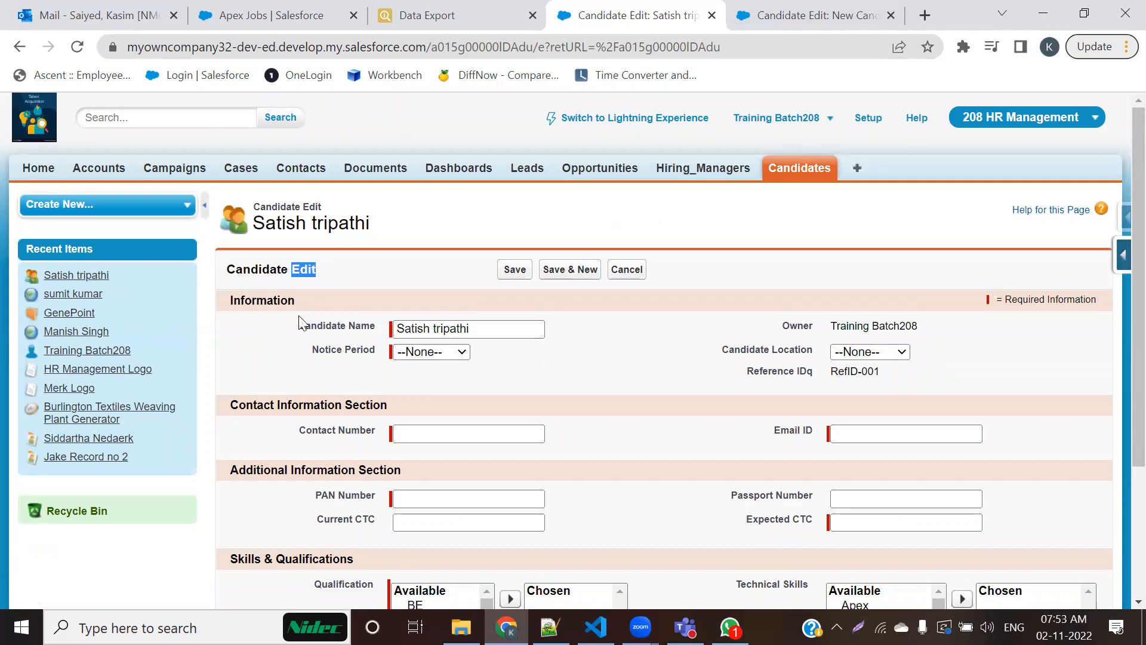
left_click_drag(223, 406, 394, 403)
scroll(392, 403, "down", 3)
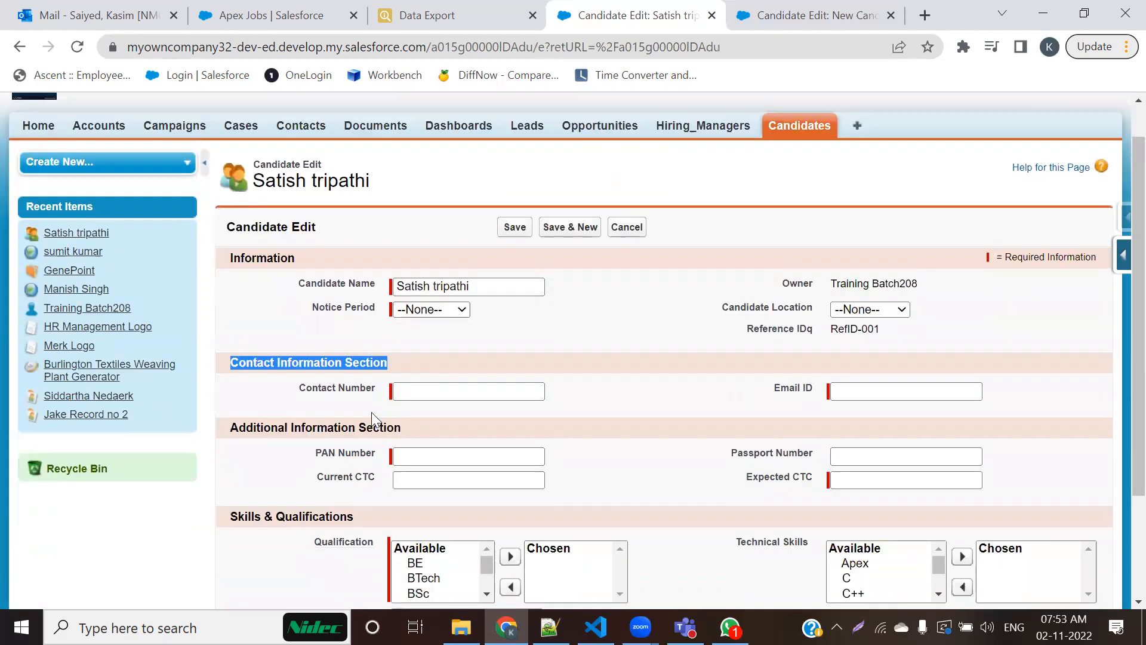
scroll(269, 449, "up", 3)
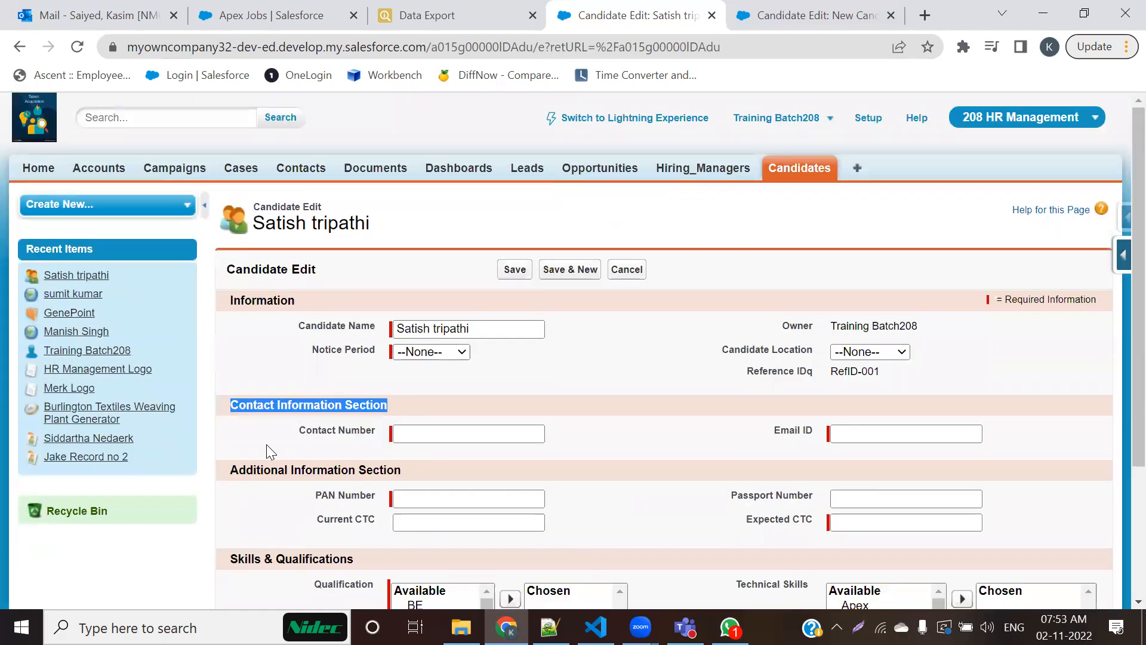
Step: Leave the edit page without saving and reopen the candidate's detail page to review its sections again
left_click(771, 179)
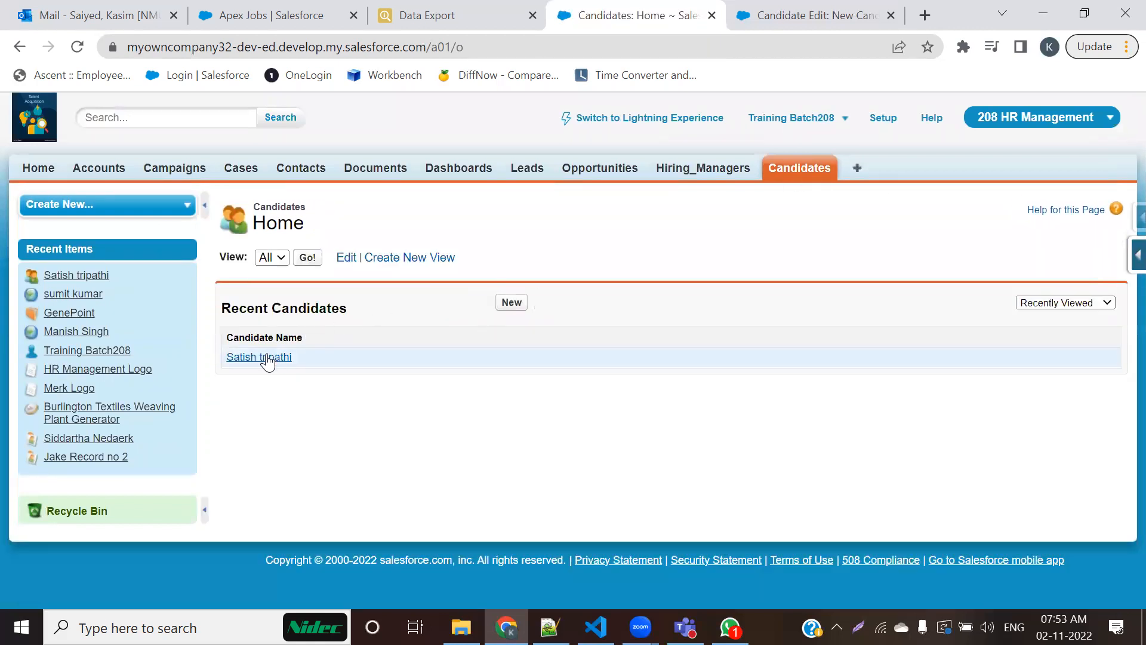
left_click(265, 358)
scroll(388, 479, "down", 1)
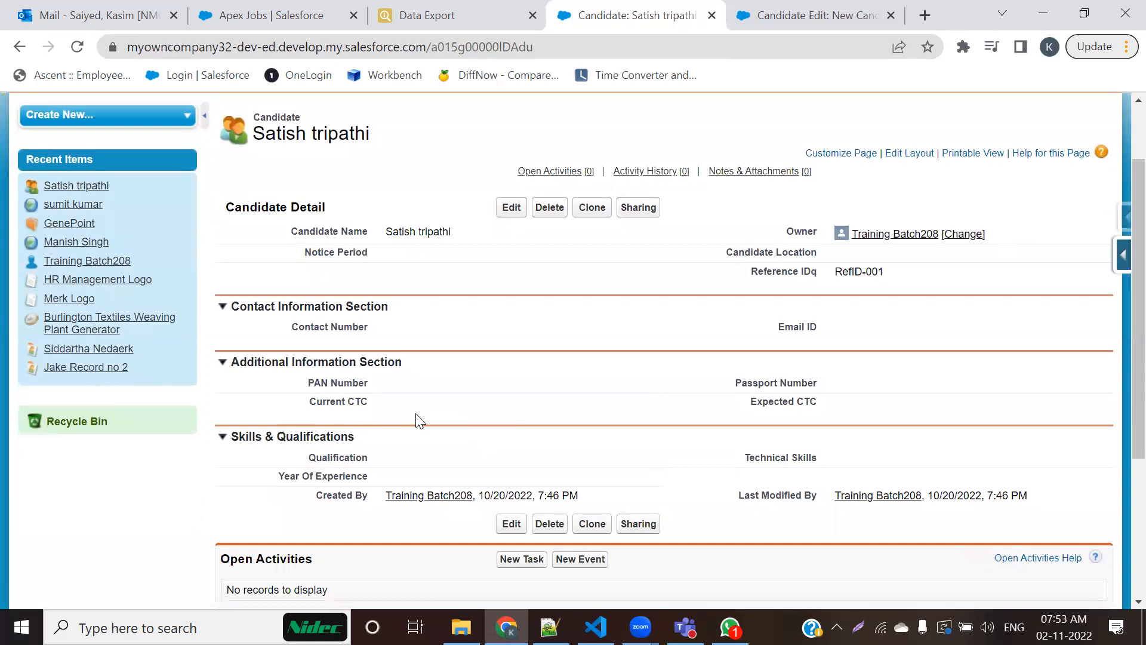
Step: Switch to the other browser tab with the New Candidate form and reload it to apply the updated layout
left_click(776, 15)
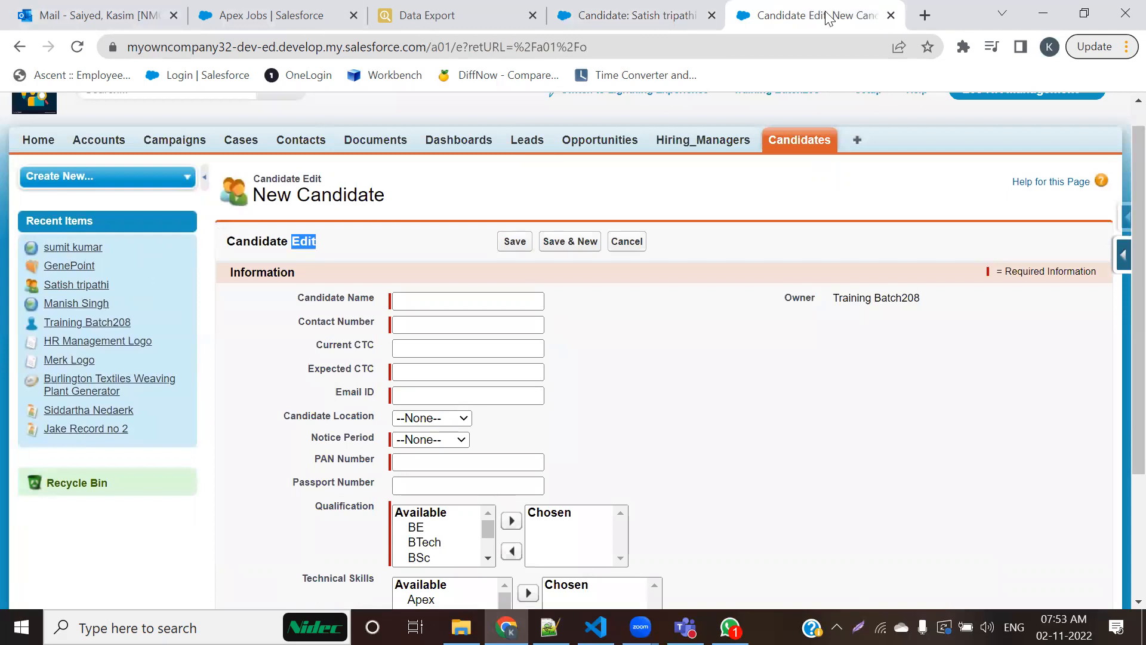
left_click(77, 47)
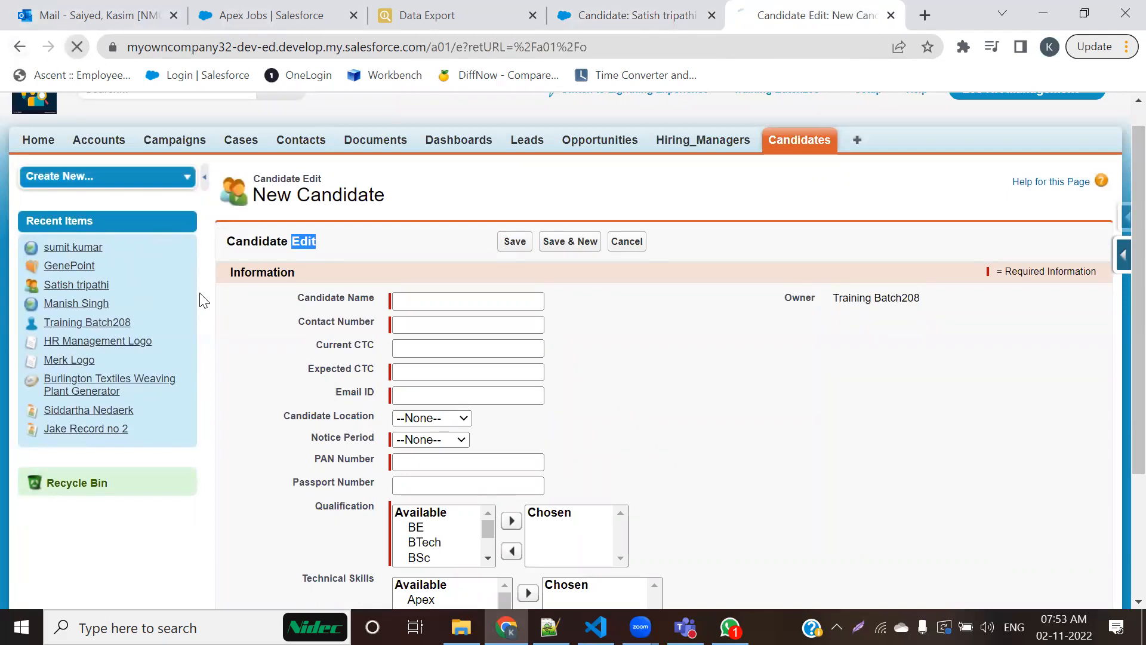
scroll(491, 307, "down", 3)
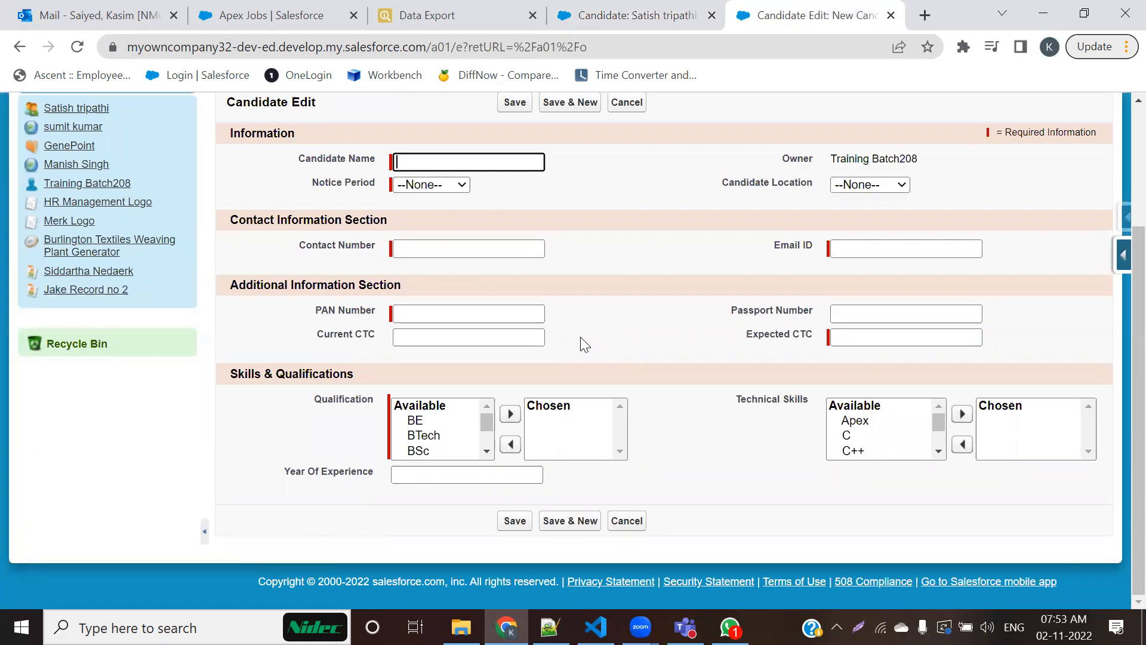
Step: Enter the candidate's full name, set Notice Period to Immediate and set Candidate Location to Nagpur
type("Ram")
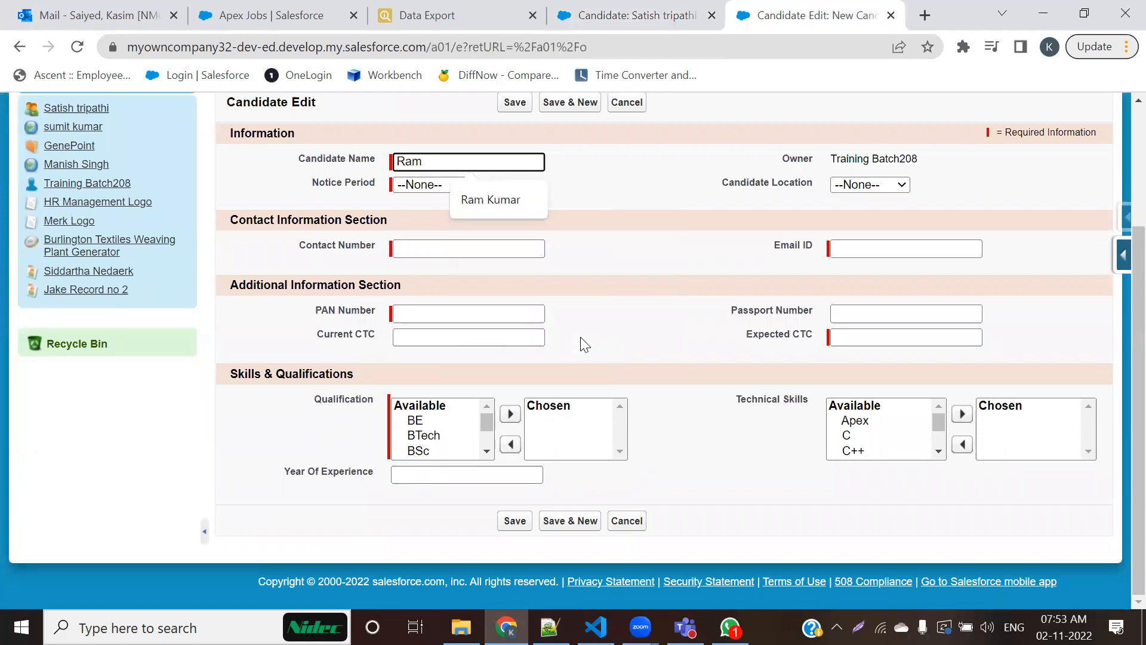
key("Down")
key("Return")
key("Tab")
key("Down")
key("Tab")
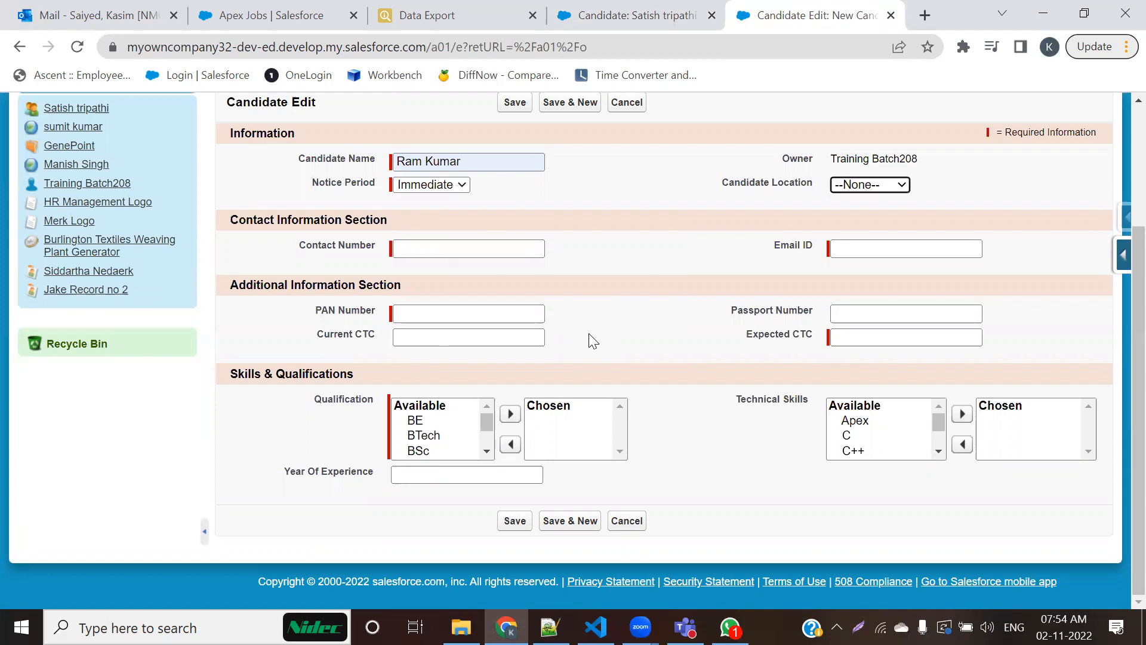
key("Down")
Step: Step the focus through the contact, additional information and skills fields to check the form's tab-key order
key("Tab")
key("Tab")
key("Tab")
key("Tab")
key("Tab")
key("Tab")
key("Tab")
key("Tab")
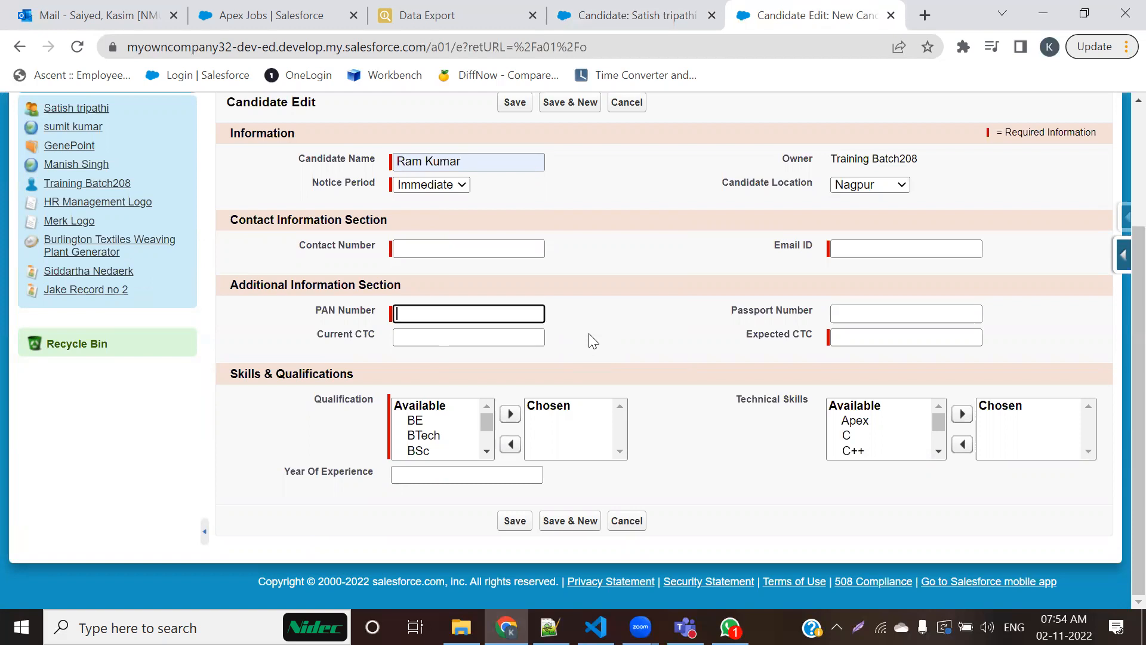
key("Tab")
key("Tab")
key("Tab")
key("Tab")
key("Tab")
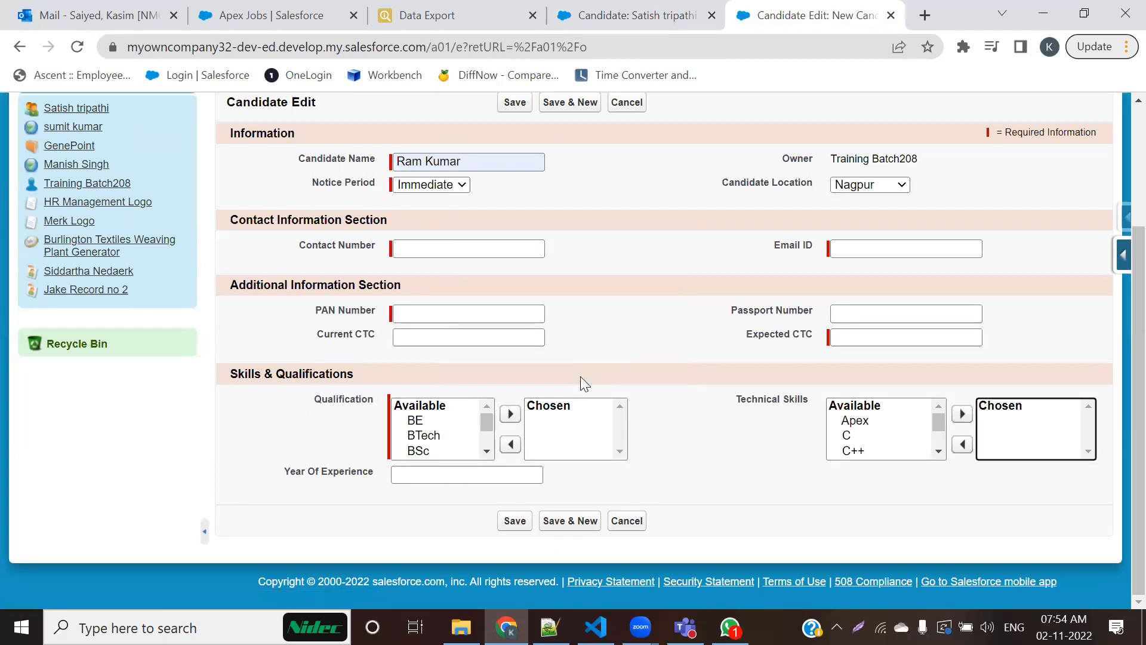
Step: Fill in the candidate's contact number, e-mail and PAN number, and reuse the PAN value as the passport number
left_click(493, 254)
left_click(621, 266)
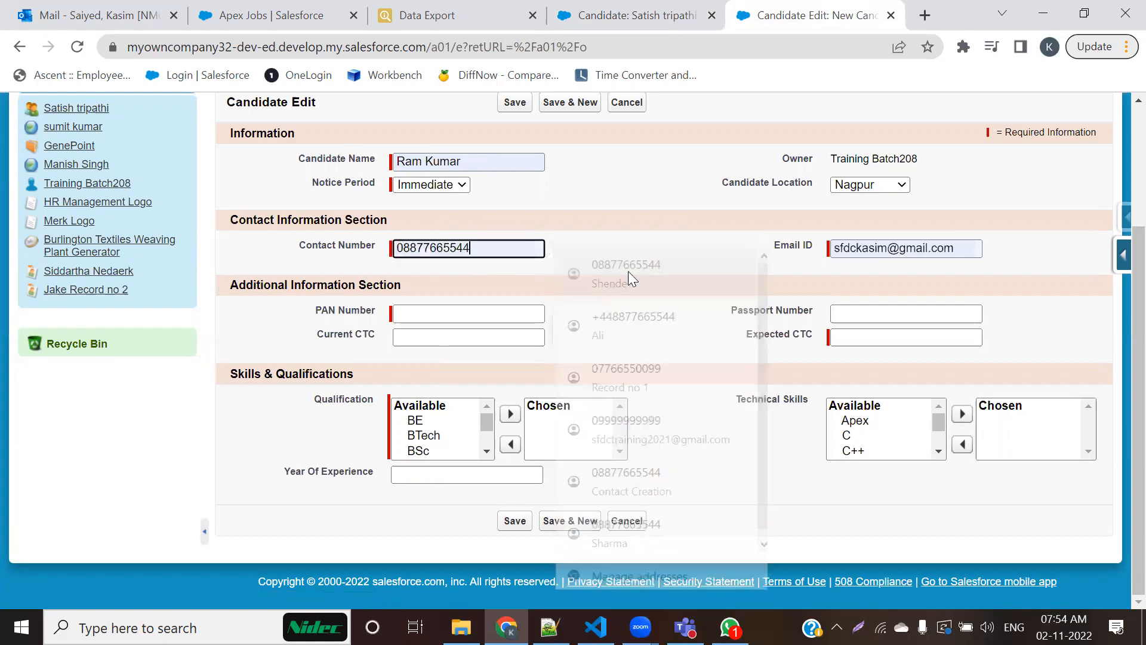
left_click(444, 323)
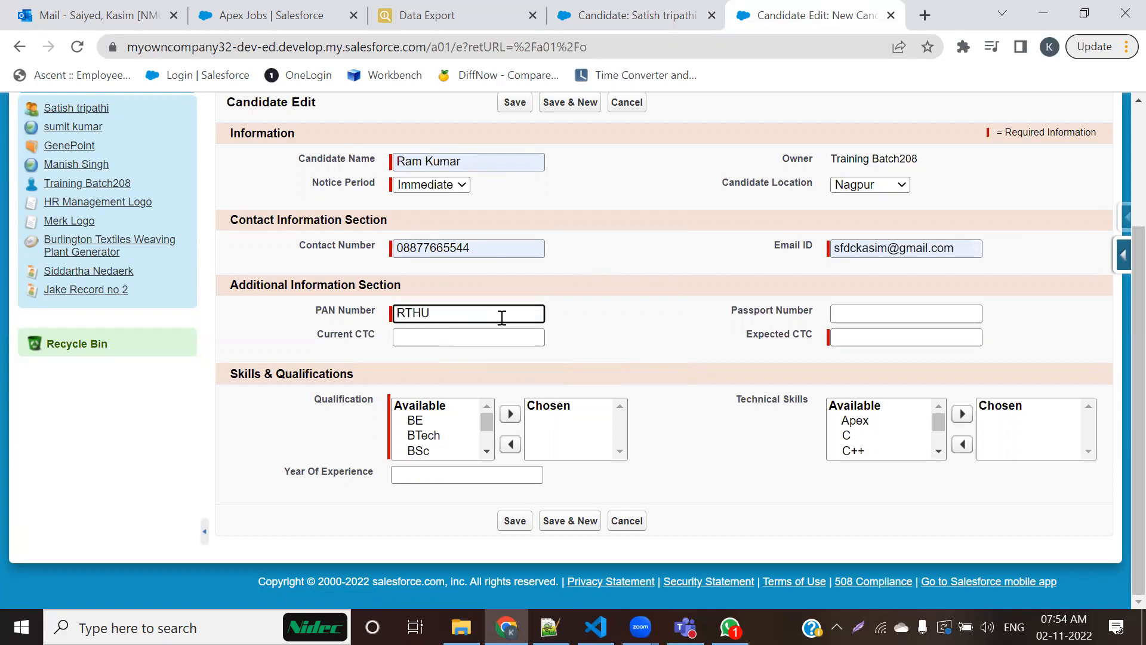
key("Tab")
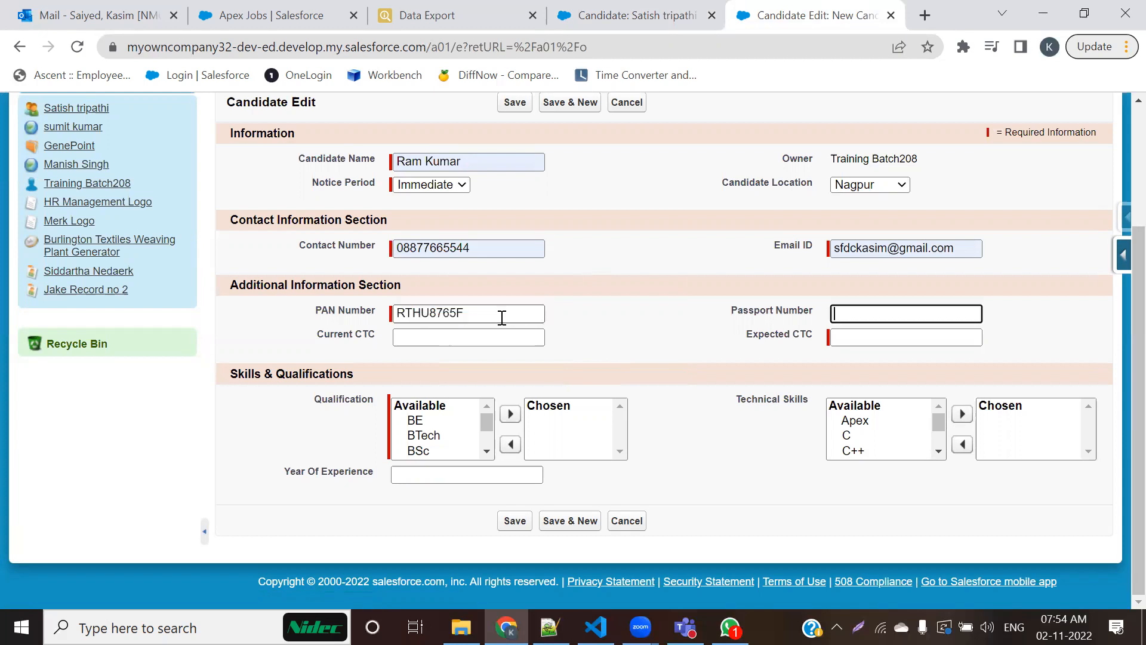
left_click_drag(502, 318, 393, 316)
key("ctrl+c")
left_click(890, 312)
key("ctrl+v")
Step: Set the candidate's Current CTC to 500000 and Expected CTC to 1000000
left_click(515, 341)
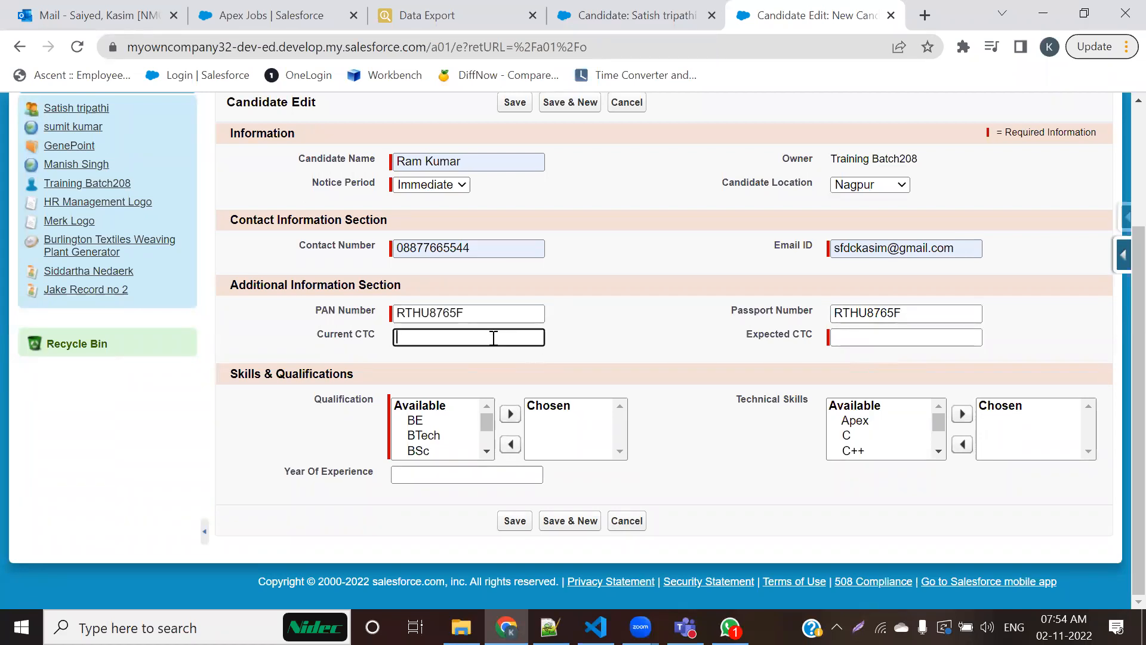
type("500000")
key("Tab")
type("10")
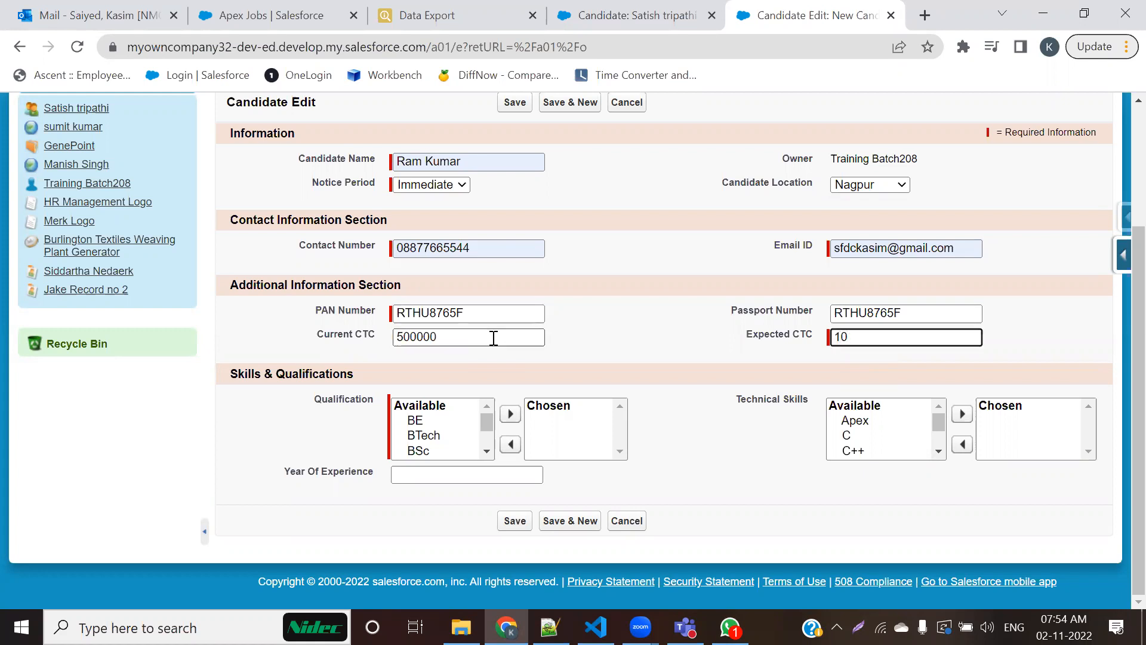
type("00000")
Step: Choose BE as the qualification and Dot Net, JAVA and Salesforce as the technical skills
left_click(418, 421)
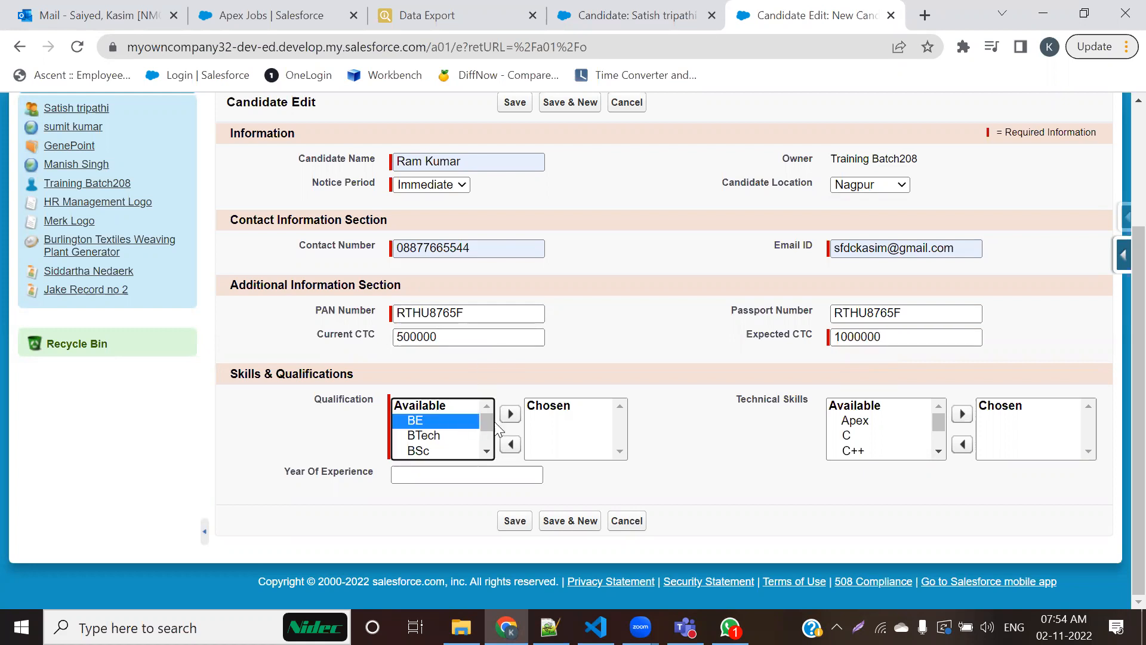
left_click(510, 414)
scroll(872, 436, "down", 1)
left_click(864, 420)
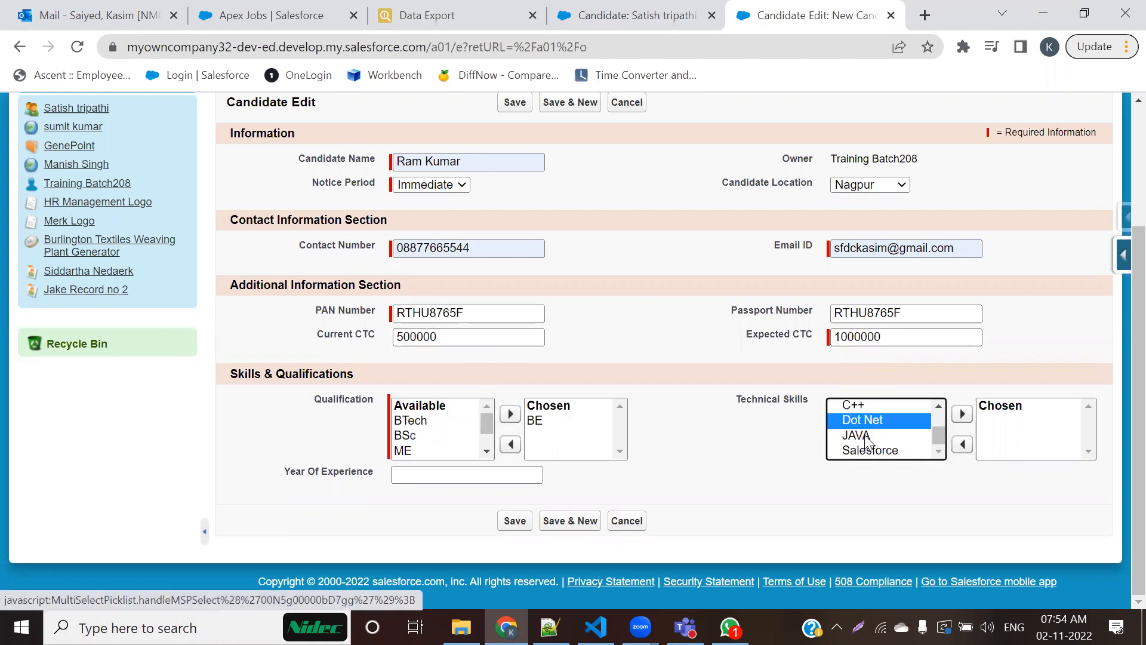
left_click(864, 436, "ctrl")
left_click(869, 450, "ctrl")
left_click(962, 414)
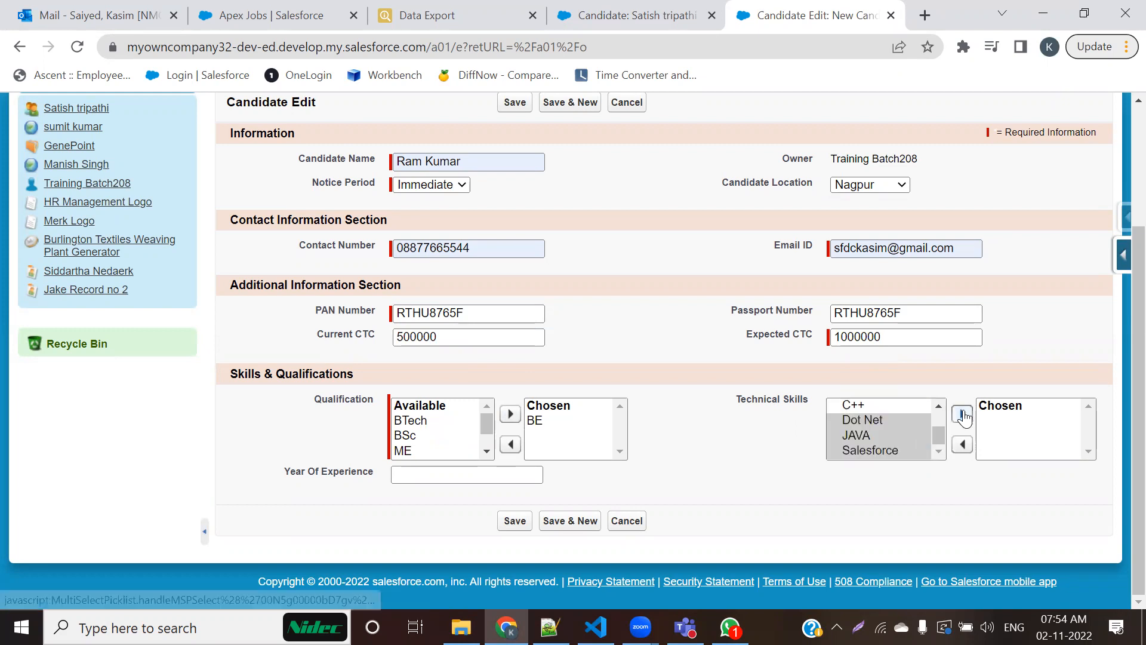
Step: Set Year Of Experience to 3, save the candidate and review the sections on the record's detail page
left_click(524, 473)
type("3")
left_click(513, 520)
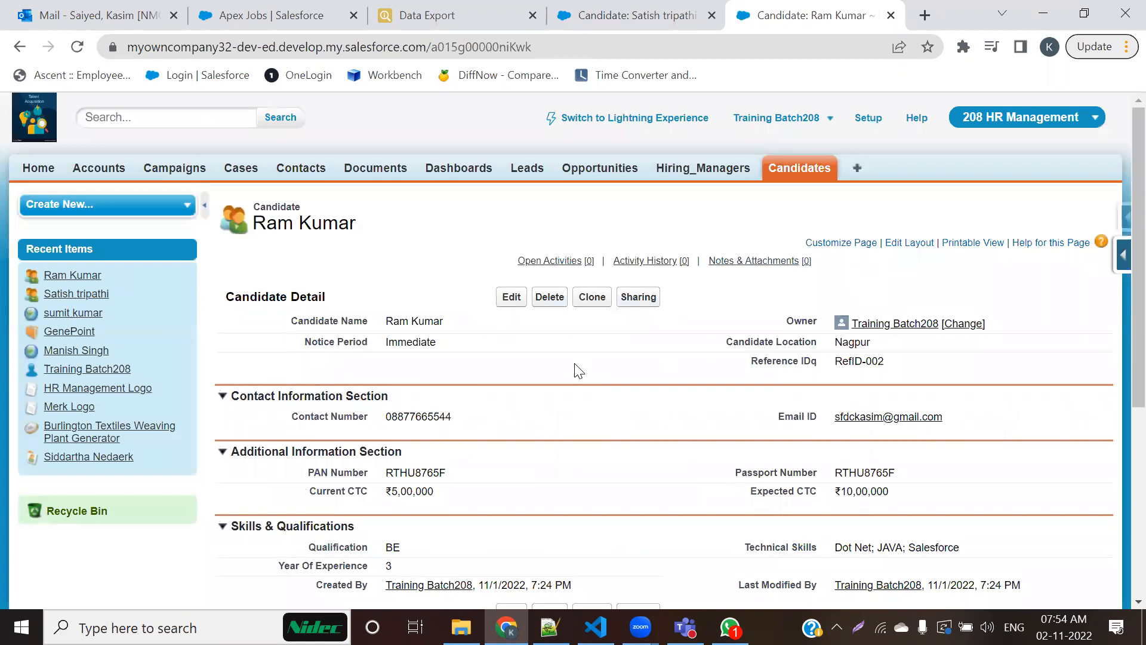
scroll(545, 378, "down", 1)
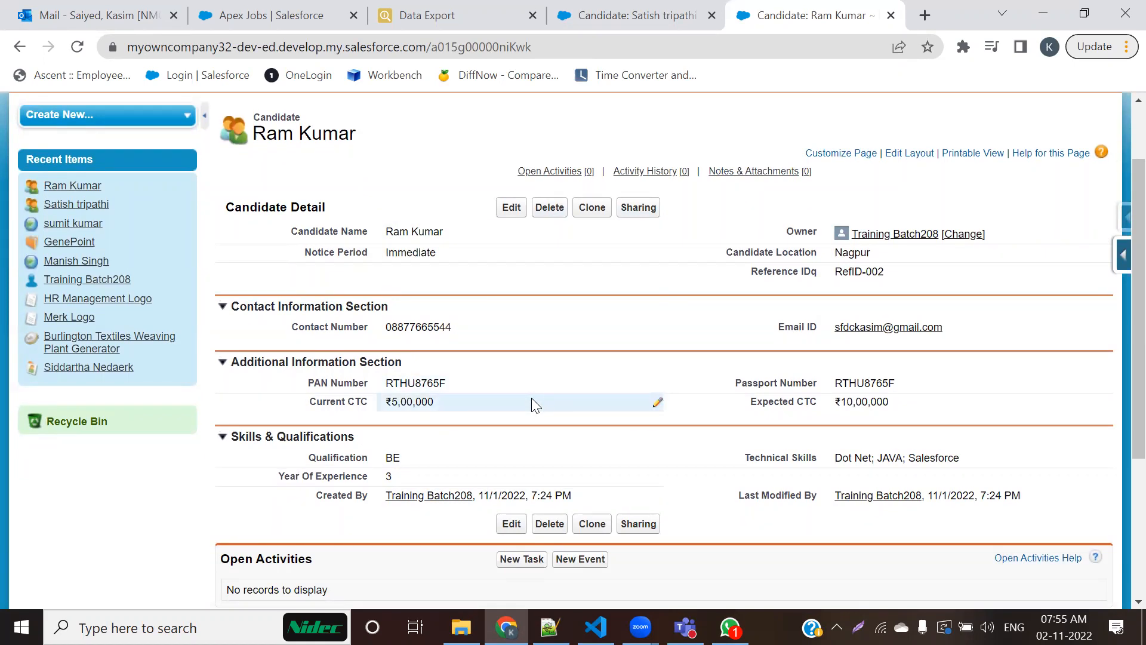
scroll(532, 399, "up", 2)
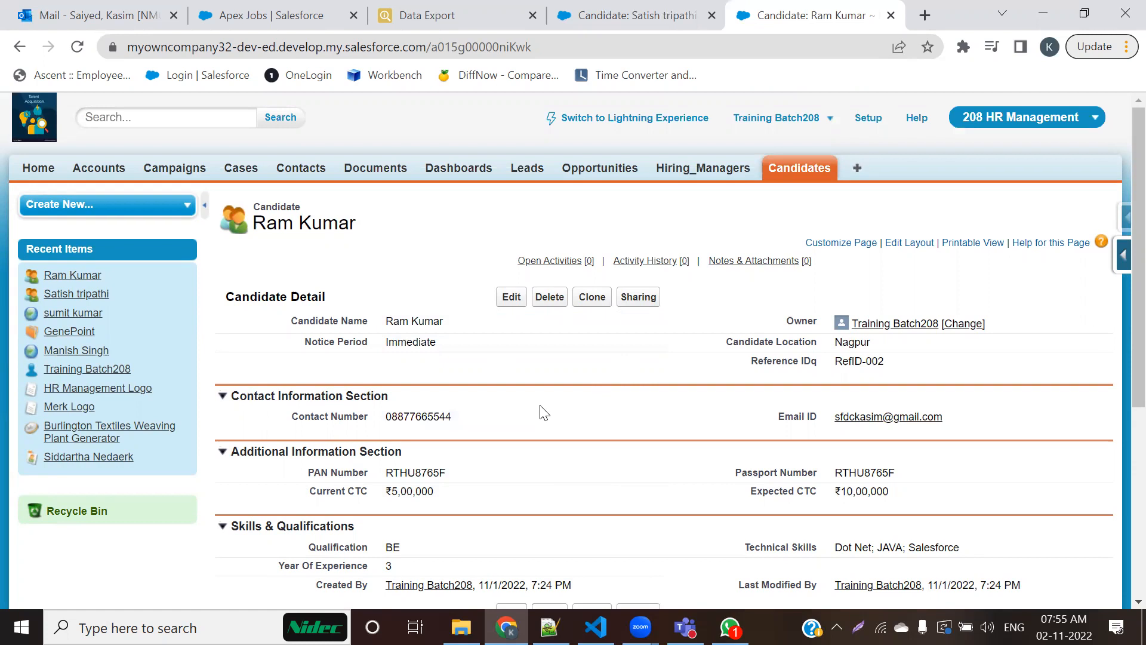
Step: Start a new Hiring Manager record and open that object's page layout for editing
left_click(692, 179)
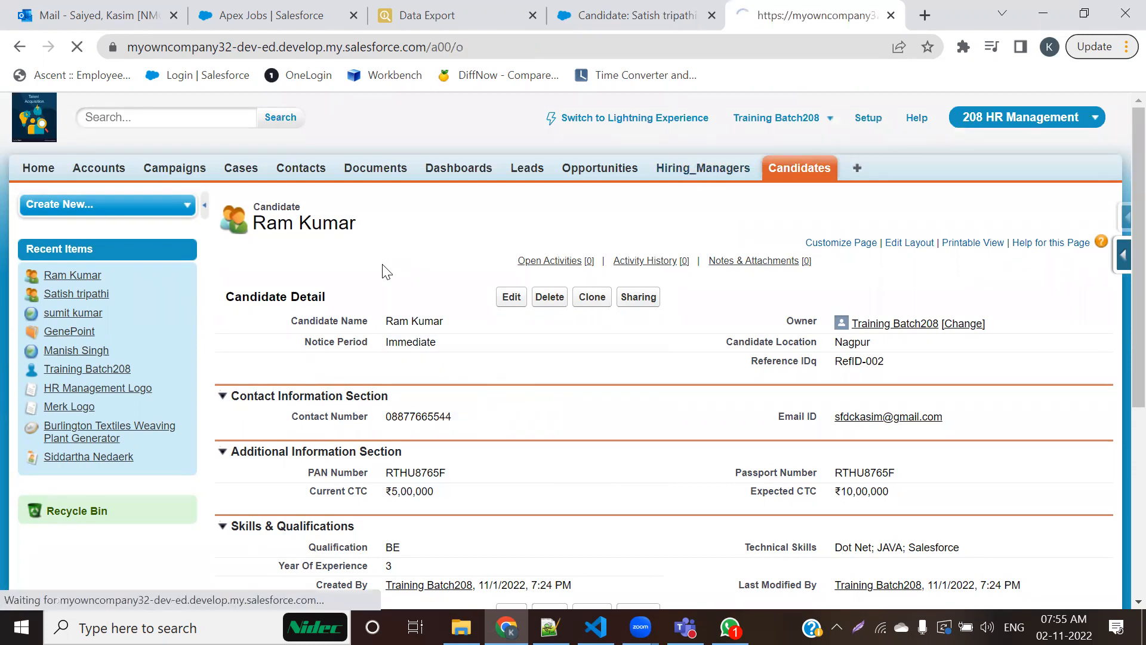
left_click(520, 308)
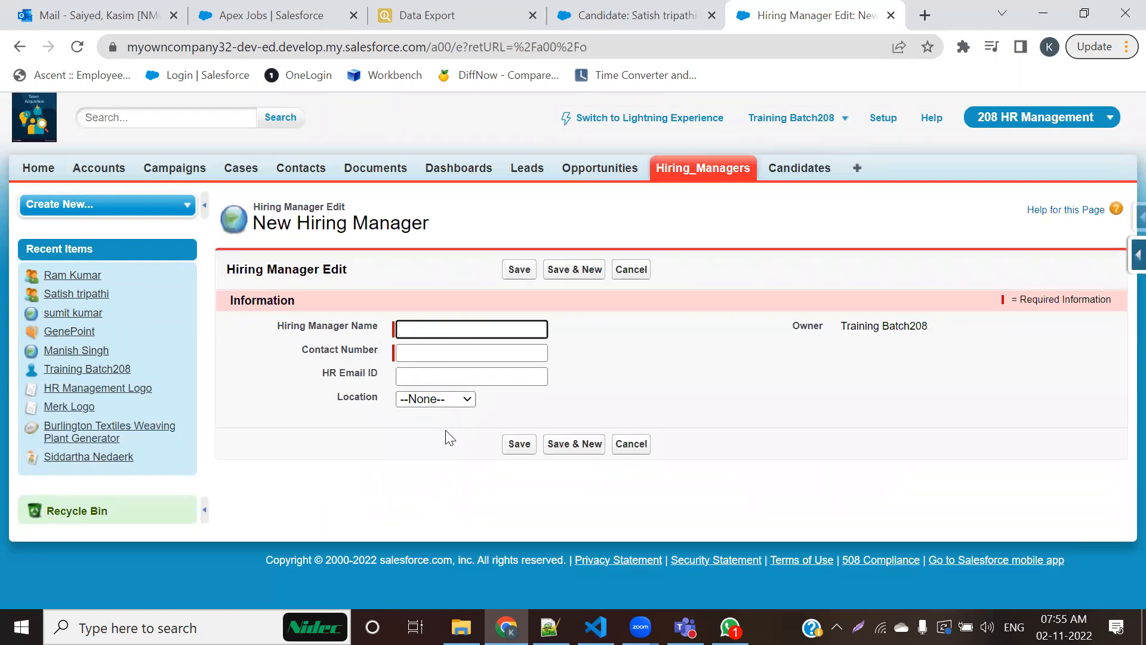
left_click(1127, 267)
left_click(986, 439)
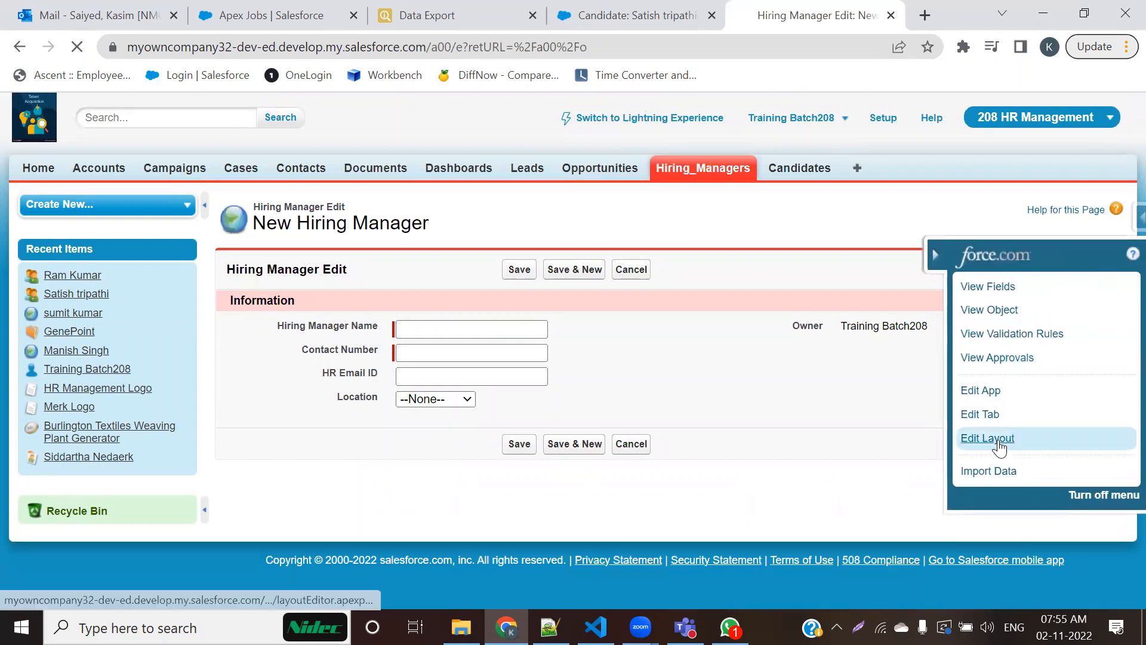
Step: Move the Location field into the second column of the Information section, below Owner, and save the layout
scroll(639, 385, "down", 5)
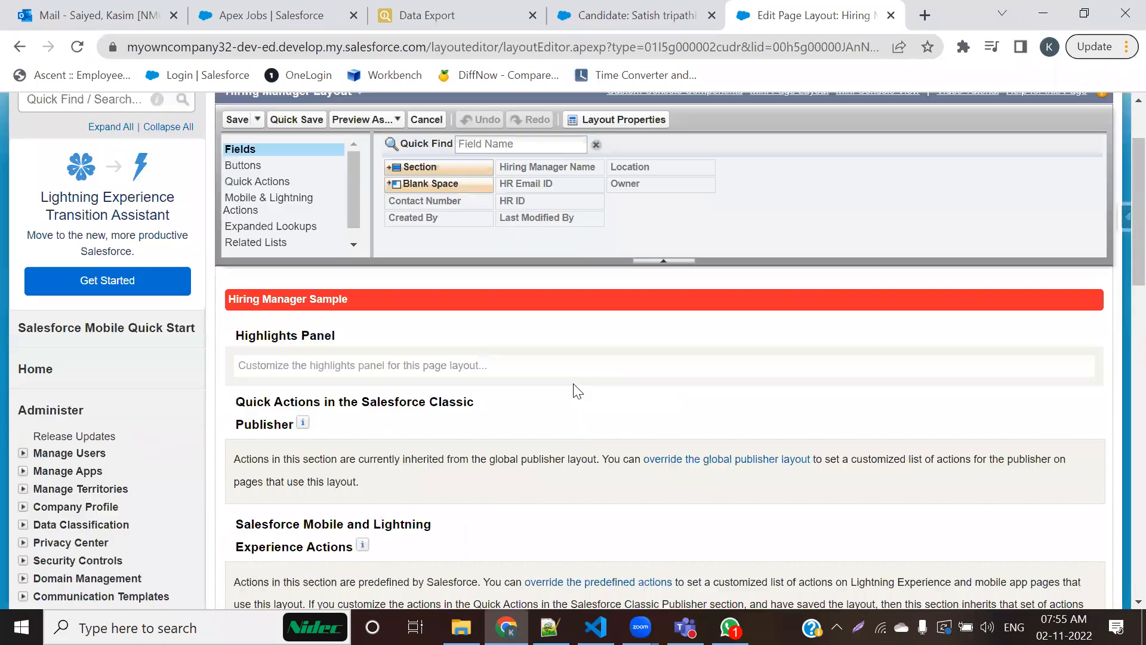
scroll(477, 404, "down", 4)
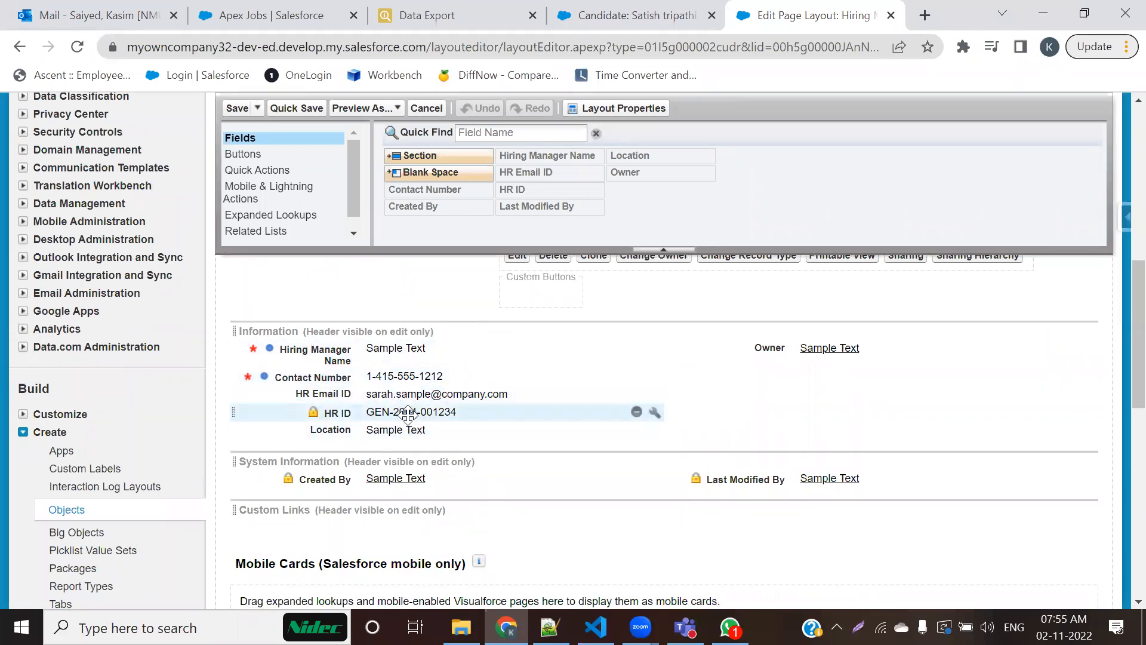
left_click(442, 435)
left_click_drag(441, 435, 748, 403)
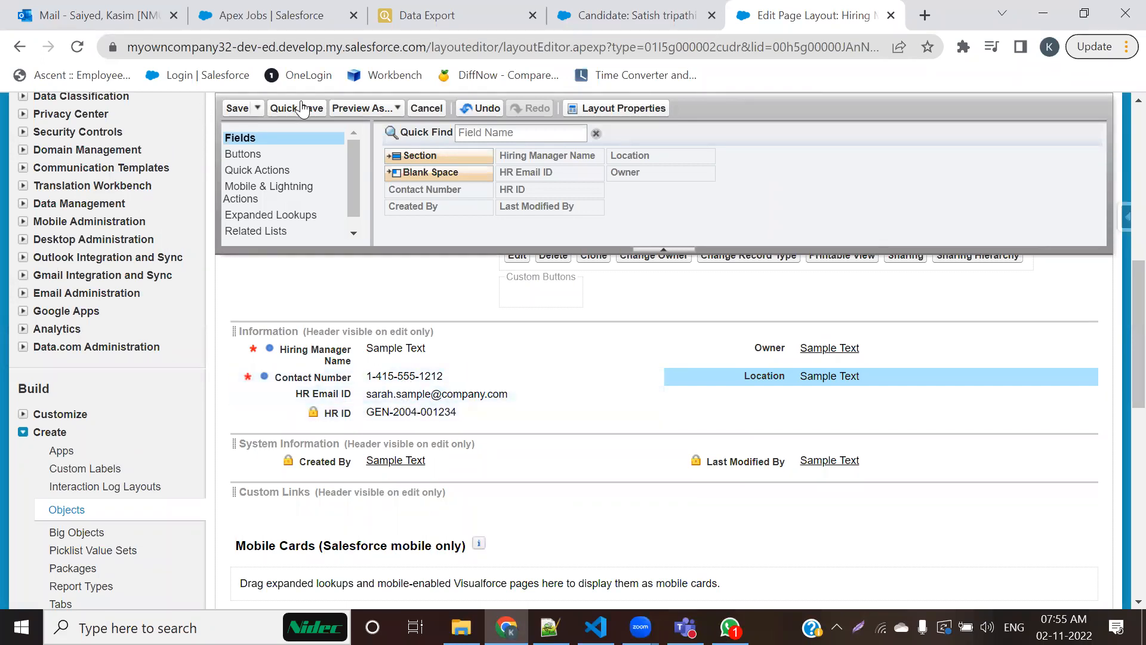
left_click(237, 110)
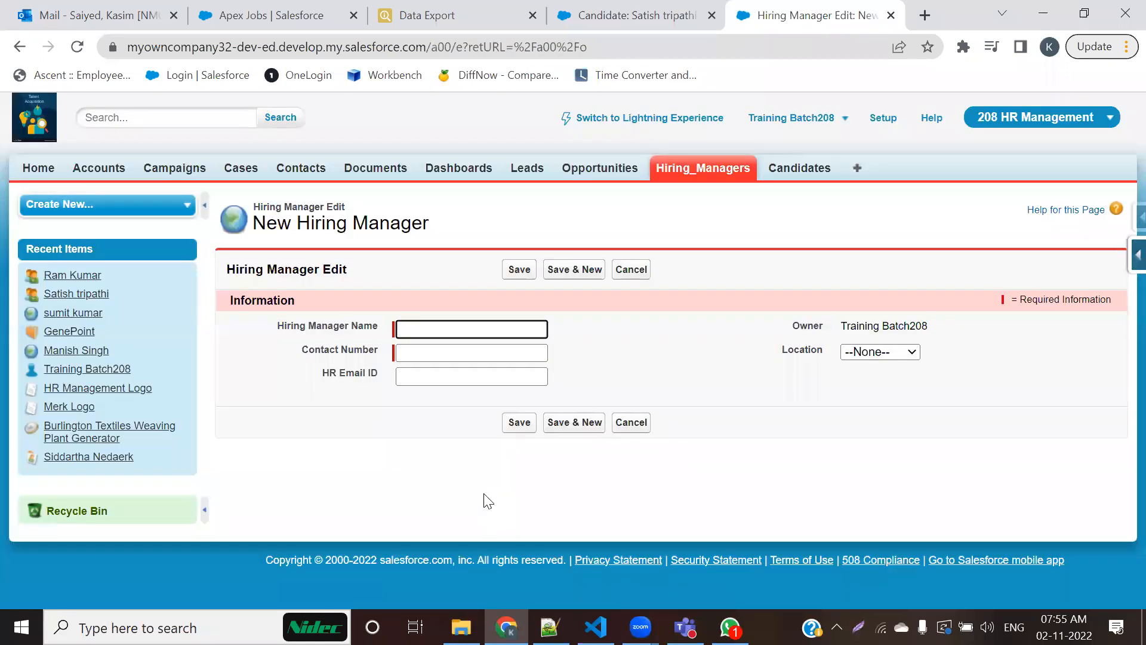
Step: Reopen the Hiring Manager page layout, move HR Email ID between Owner and Location, and save the layout
left_click(1121, 269)
left_click(1137, 255)
left_click(987, 438)
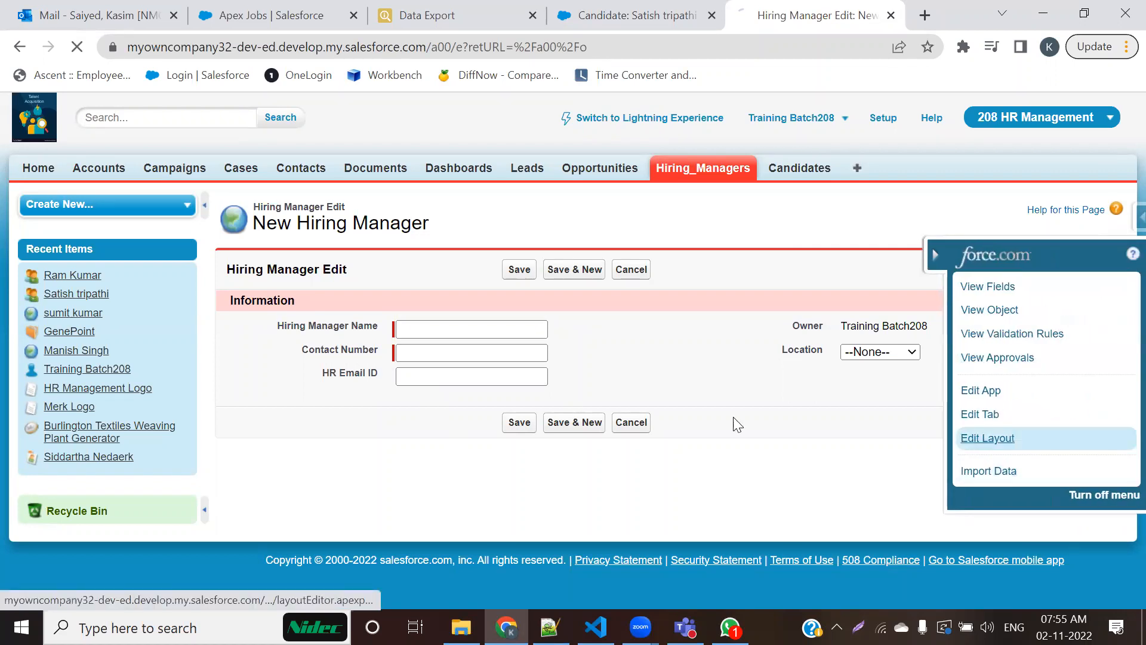
scroll(406, 388, "down", 6)
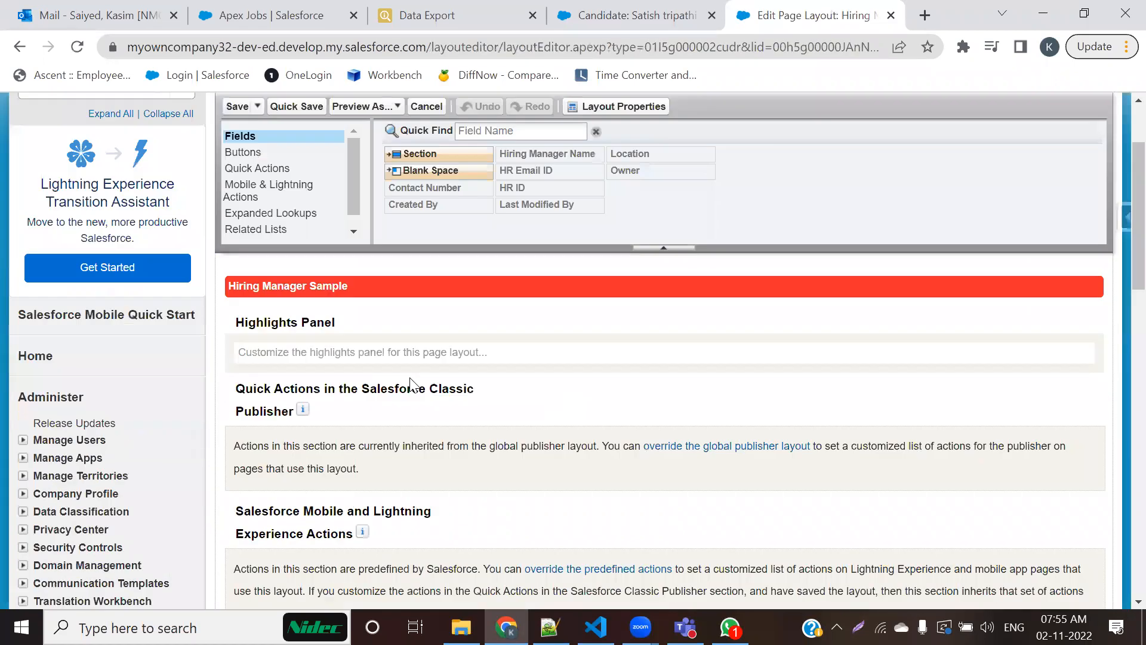
scroll(411, 379, "down", 2)
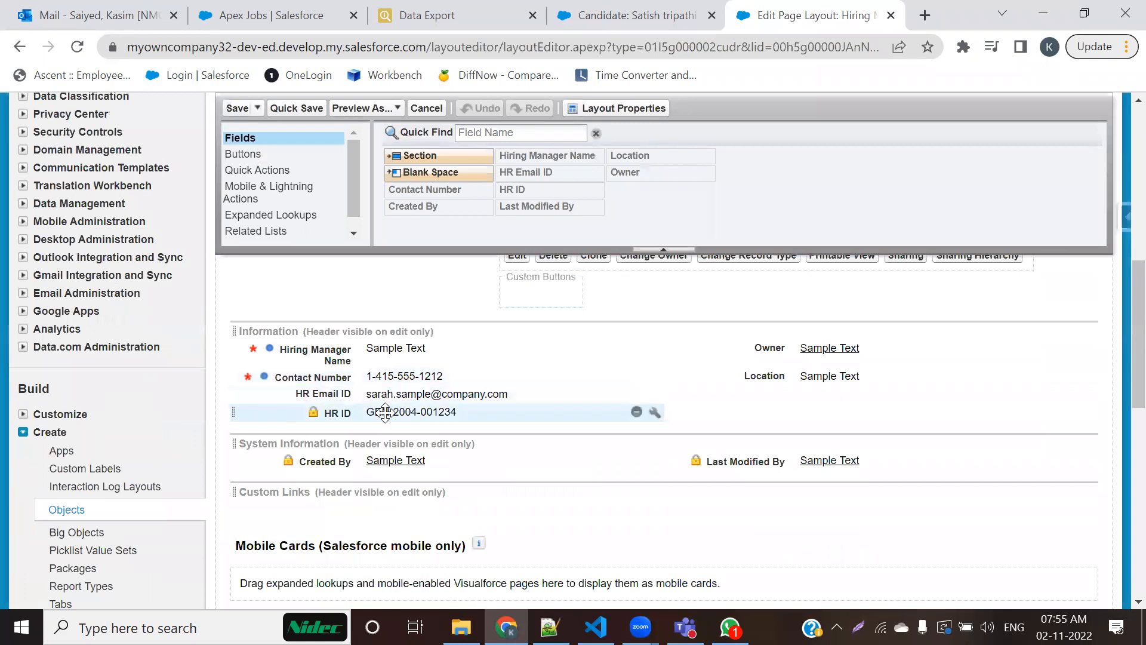
left_click_drag(387, 394, 800, 364)
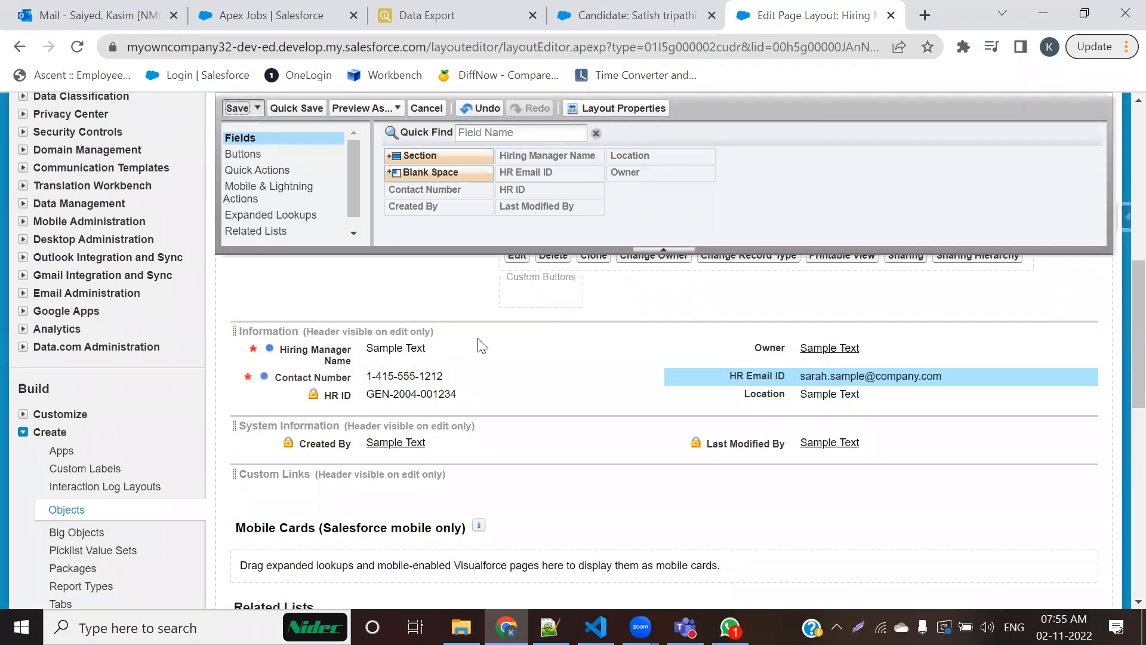
key("ctrl+s")
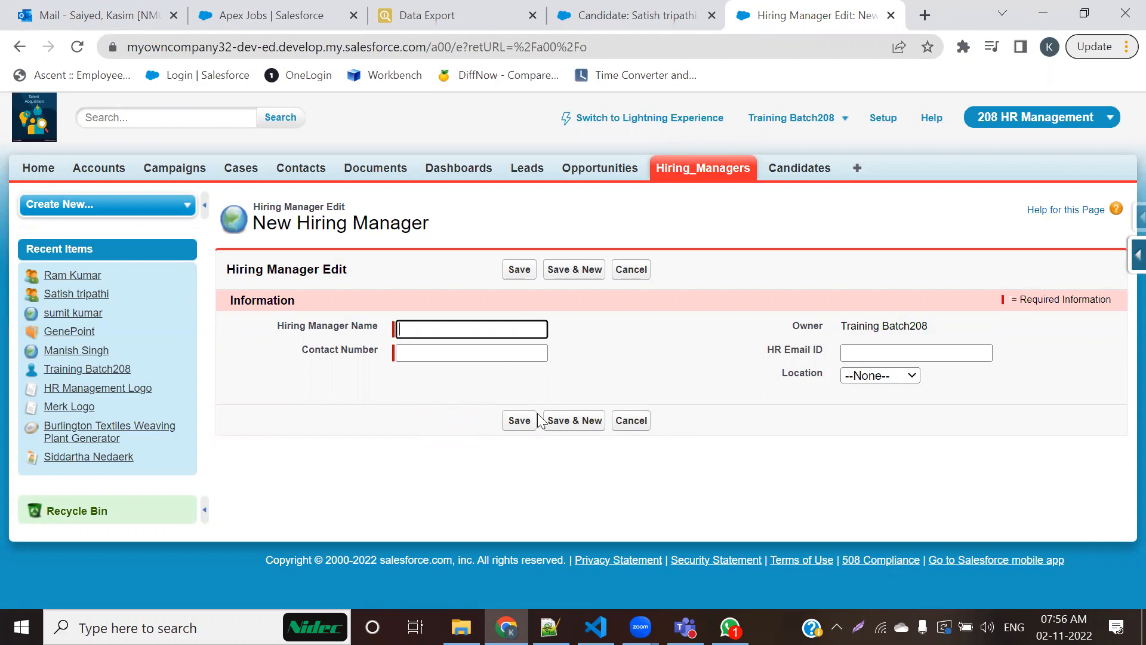
Step: Review the form's Information header, highlight the first three page layout customization points in the Notepad++ notes, and return to the New Hiring Manager form
left_click_drag(307, 299, 229, 299)
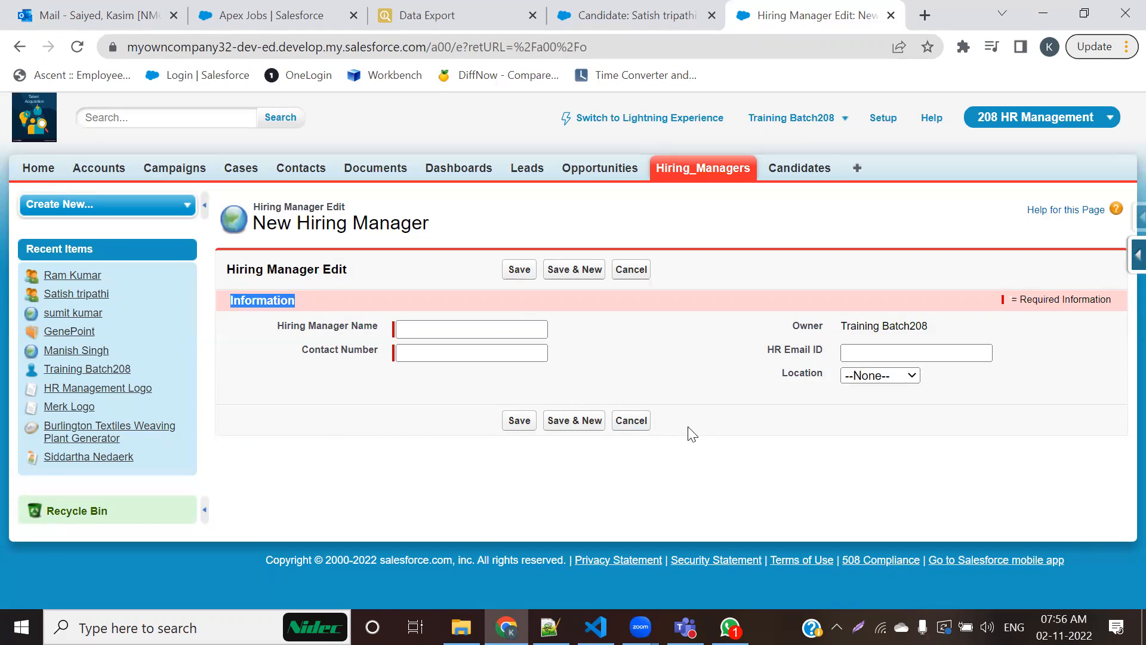
left_click(712, 401)
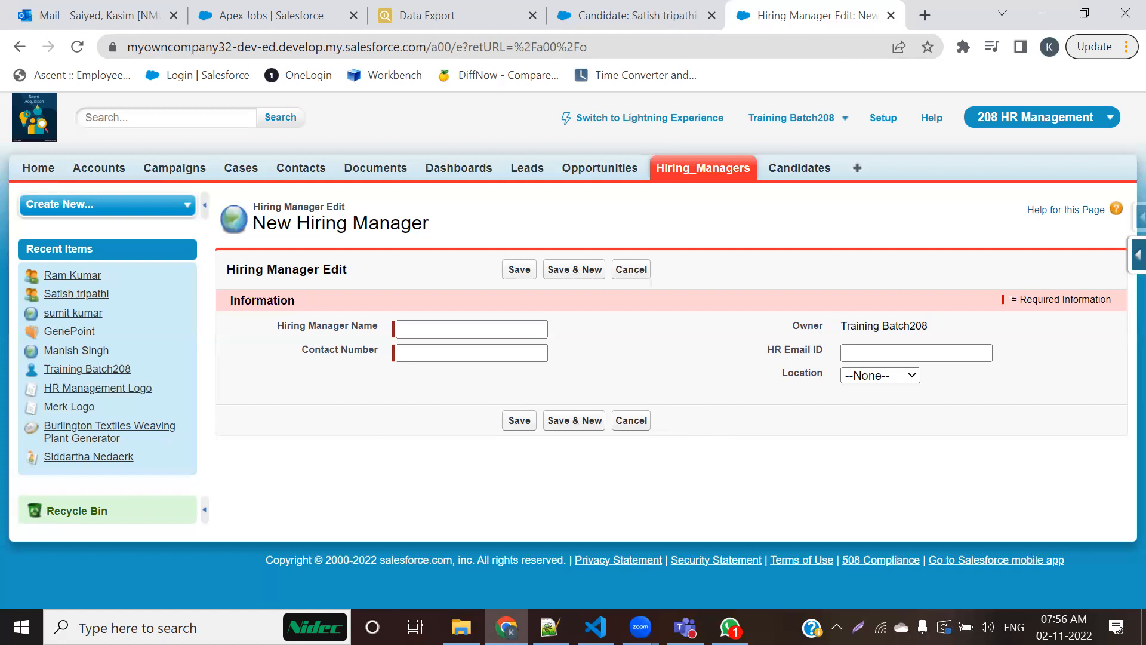
key("alt+Tab")
left_click_drag(154, 207, 567, 207)
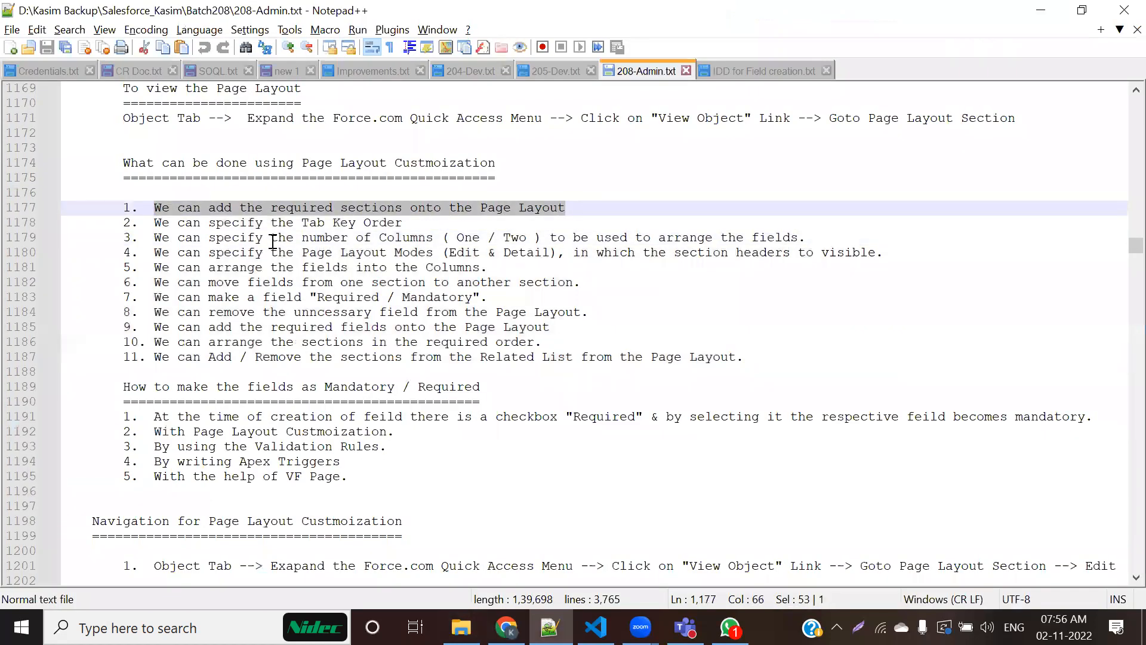
left_click_drag(142, 222, 448, 227)
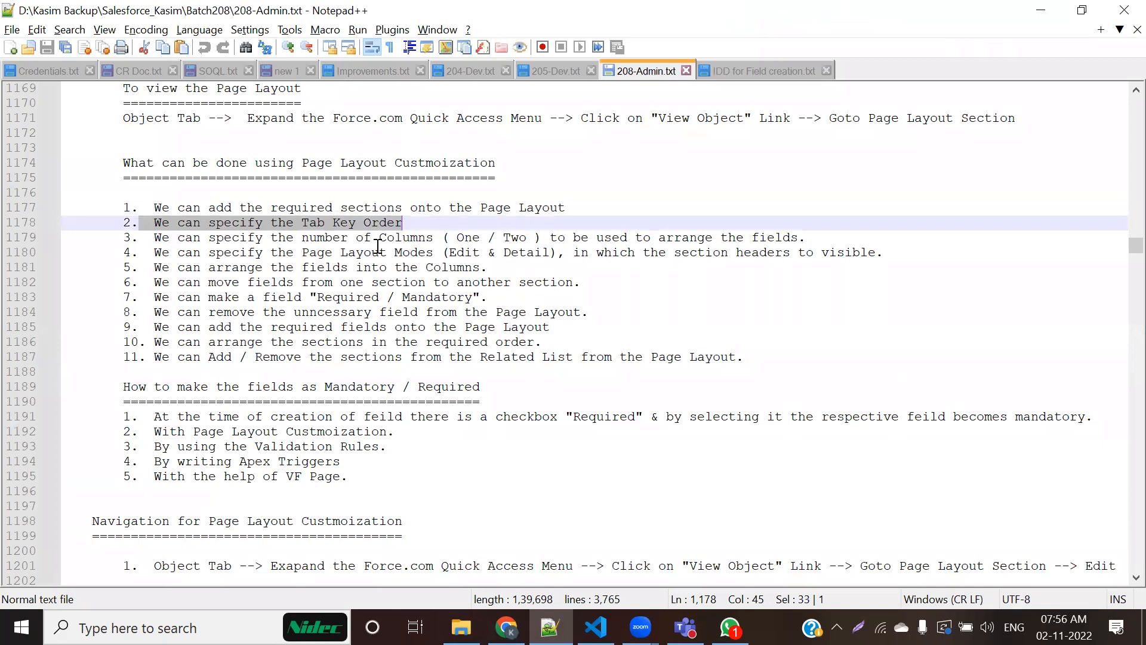
left_click_drag(154, 237, 621, 237)
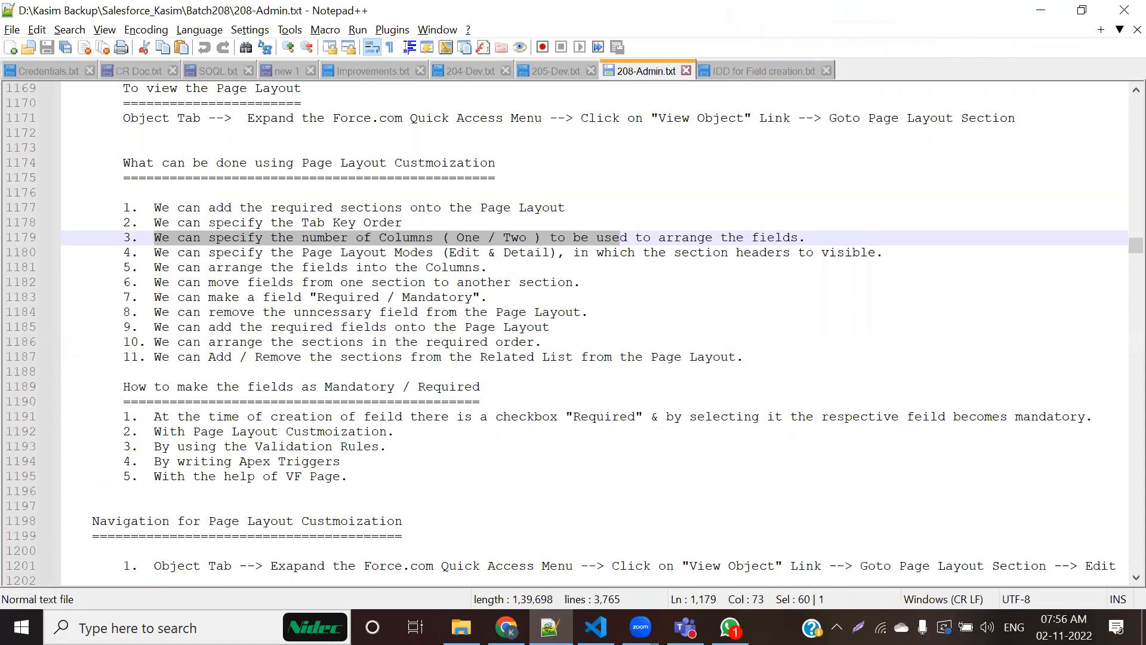
mouse_move(685, 626)
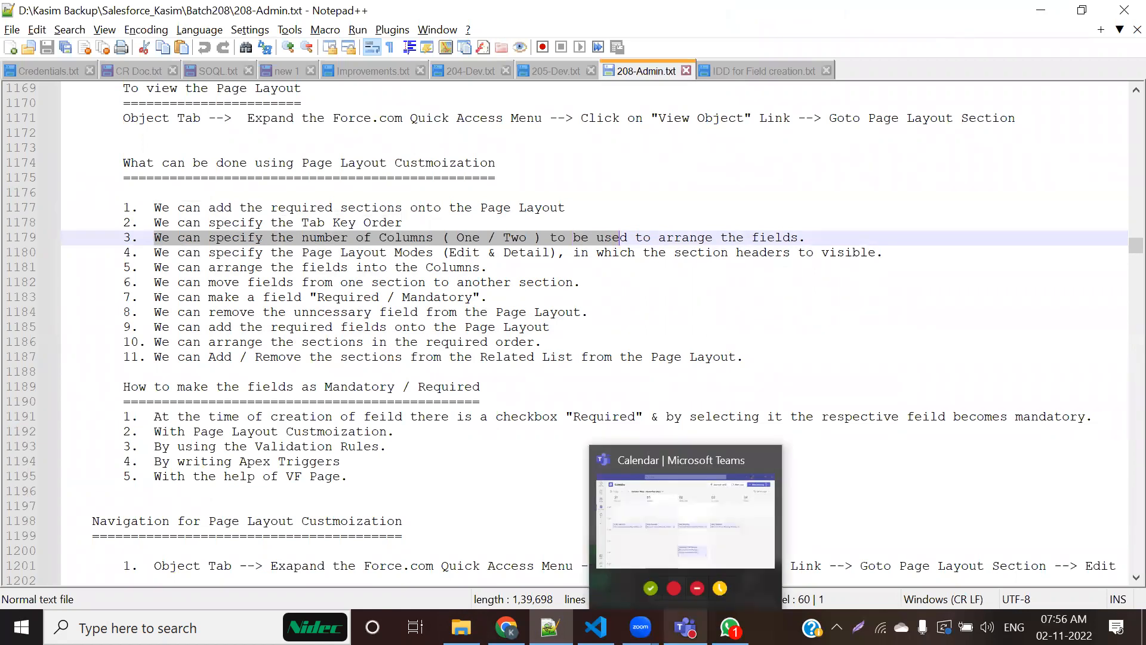
left_click(506, 627)
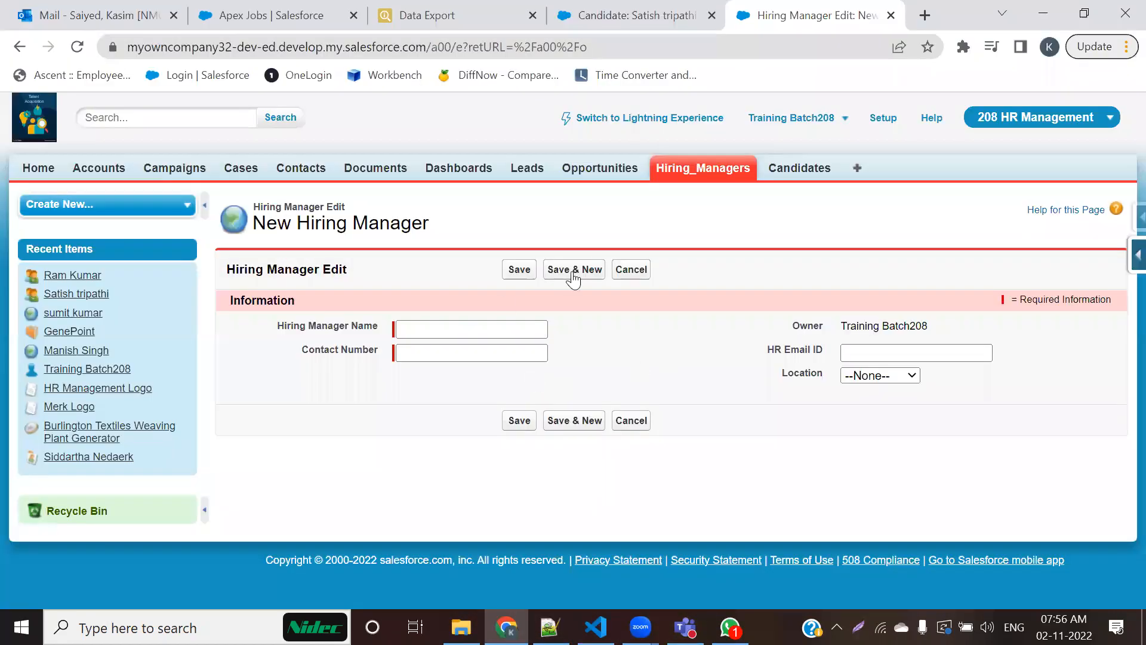
left_click(482, 358)
Step: Open the Salesforce login page in a new browser tab and log in with the saved account
left_click(924, 15)
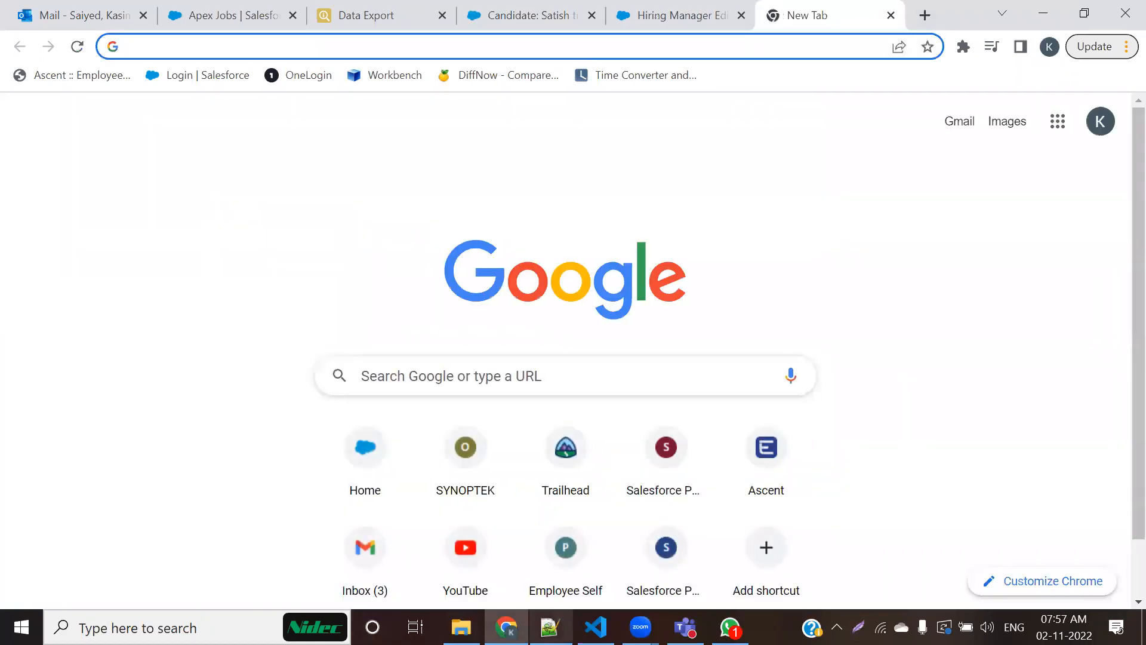
left_click(213, 78)
scroll(333, 368, "down", 3)
left_click(285, 397)
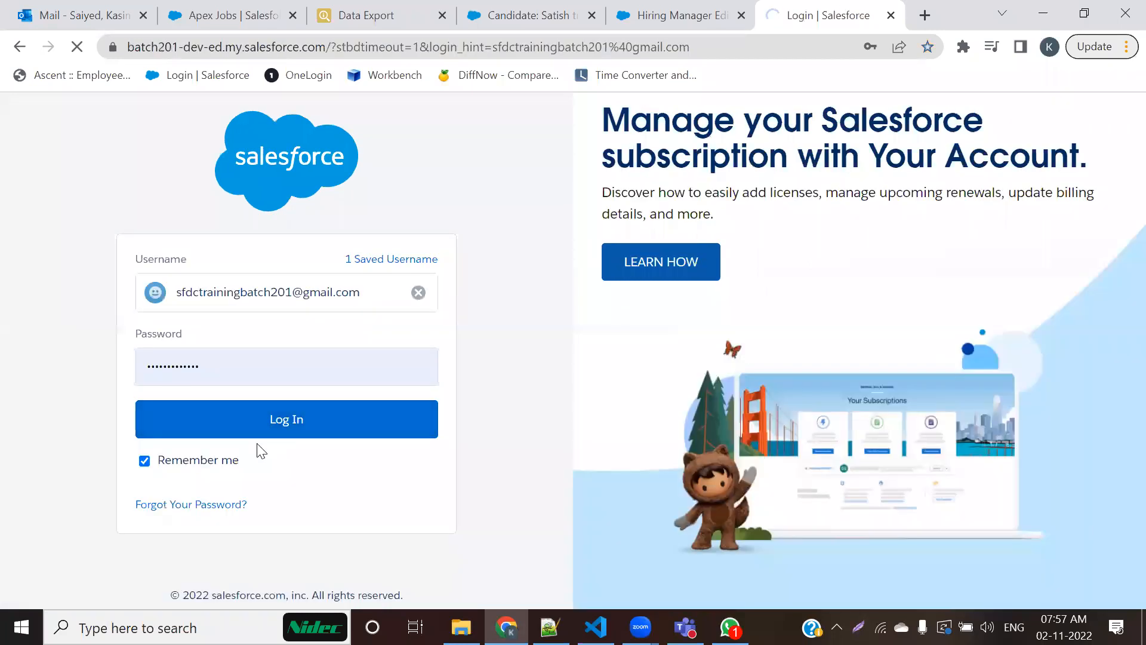
Step: Check the password change page in the new tab and return to the New Hiring Manager form
left_click(659, 11)
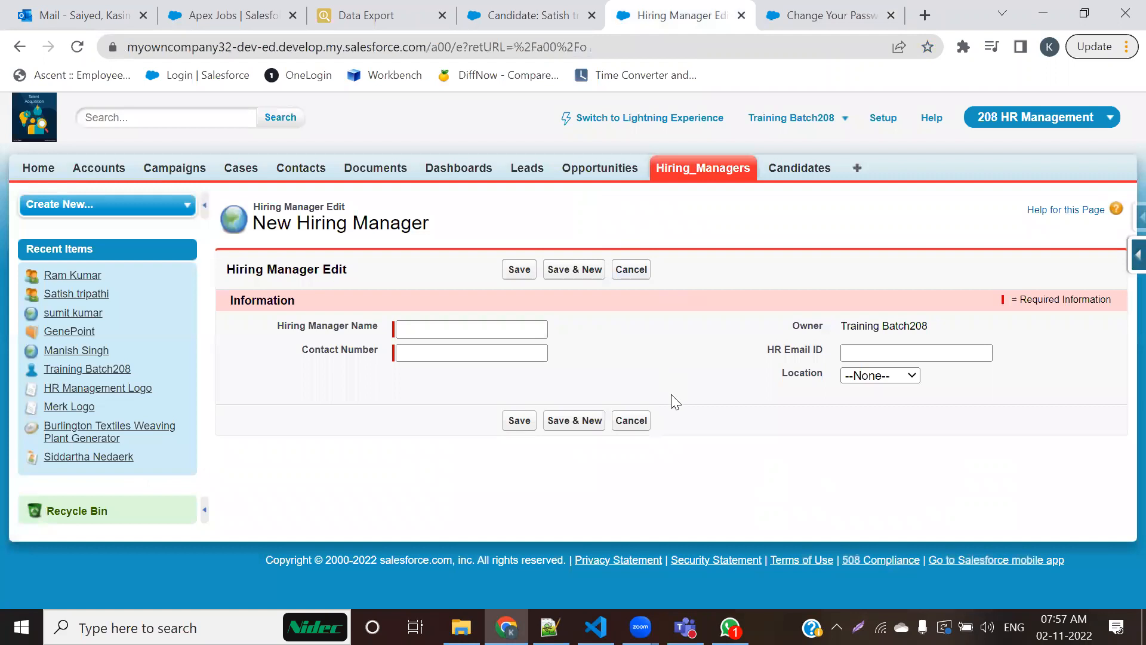
left_click(871, 12)
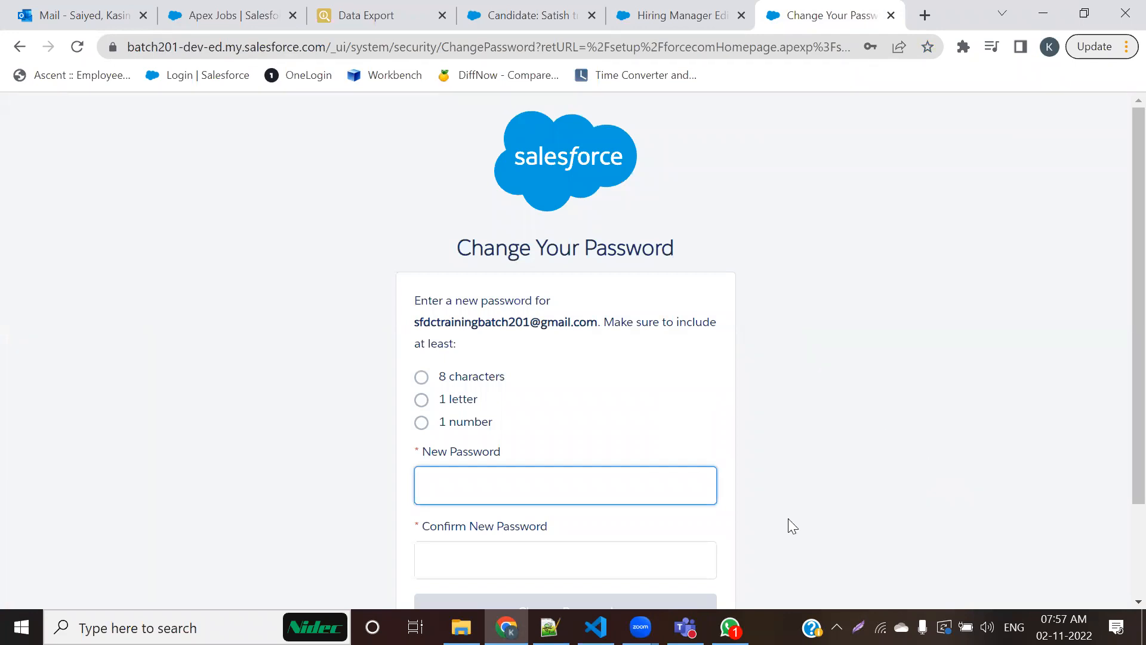
left_click(680, 14)
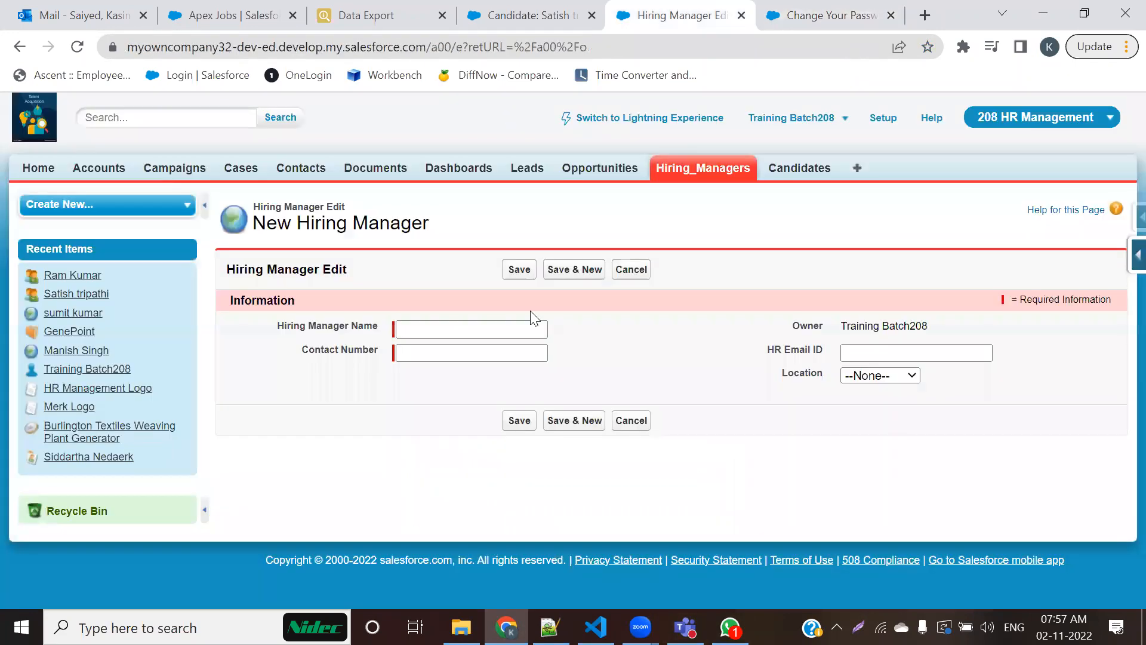
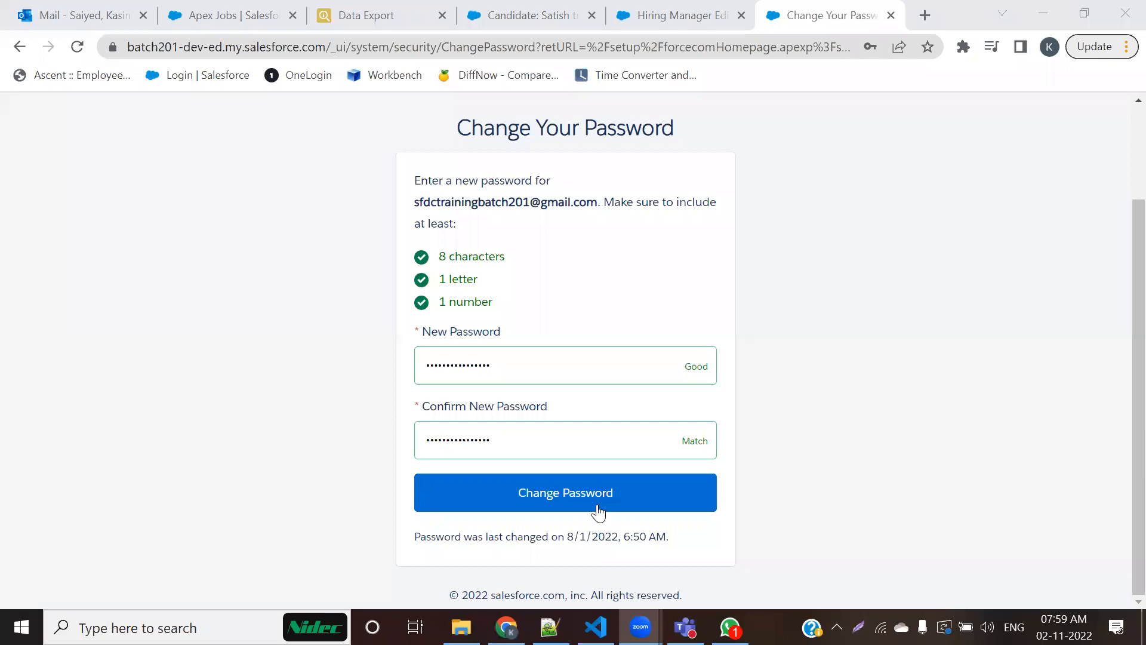
Step: Submit the new account password and dismiss the browser's offer to save it
left_click(598, 511)
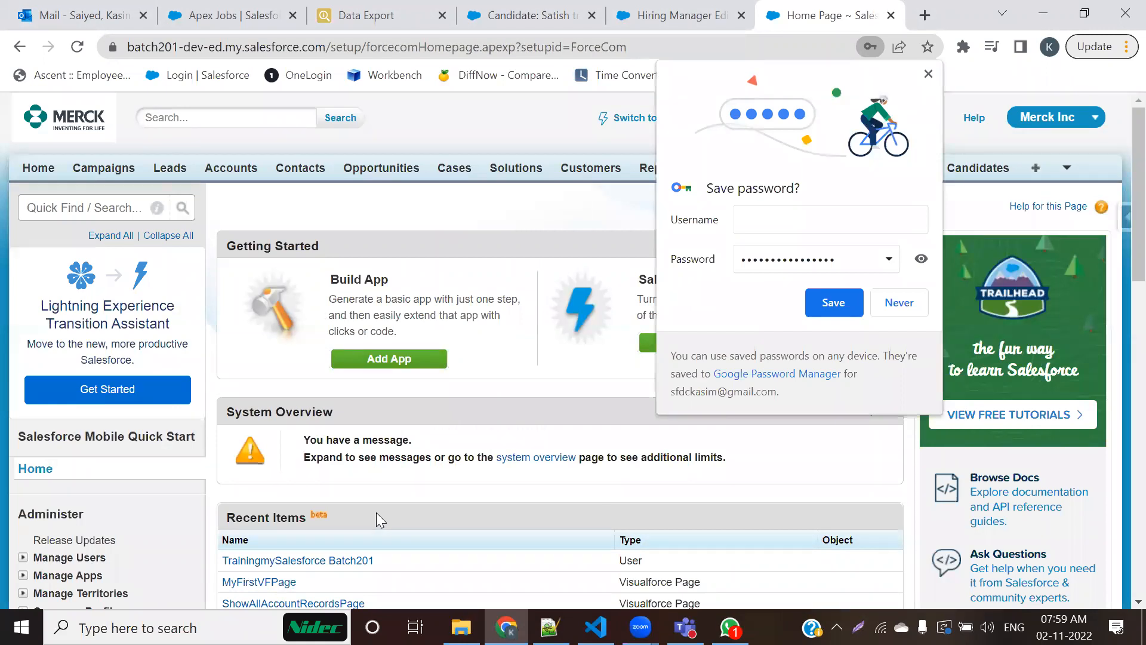
left_click(720, 405)
left_click(446, 502)
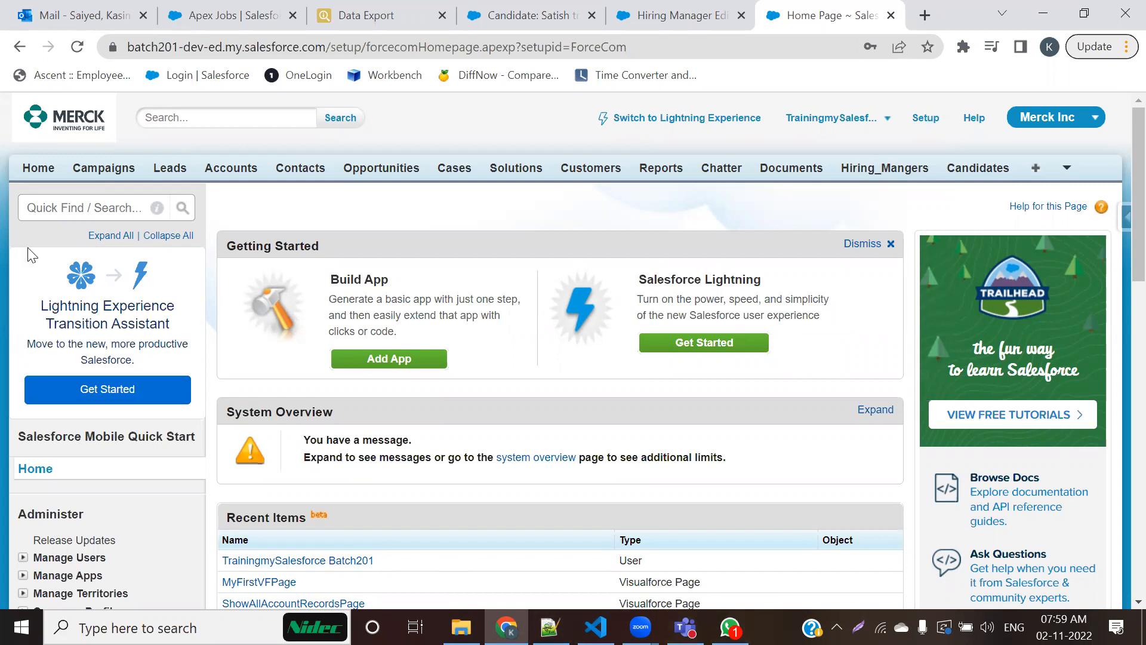
Step: Expand Develop in the Build section of Setup and open the Visualforce Pages list
scroll(108, 474, "down", 12)
scroll(76, 398, "up", 3)
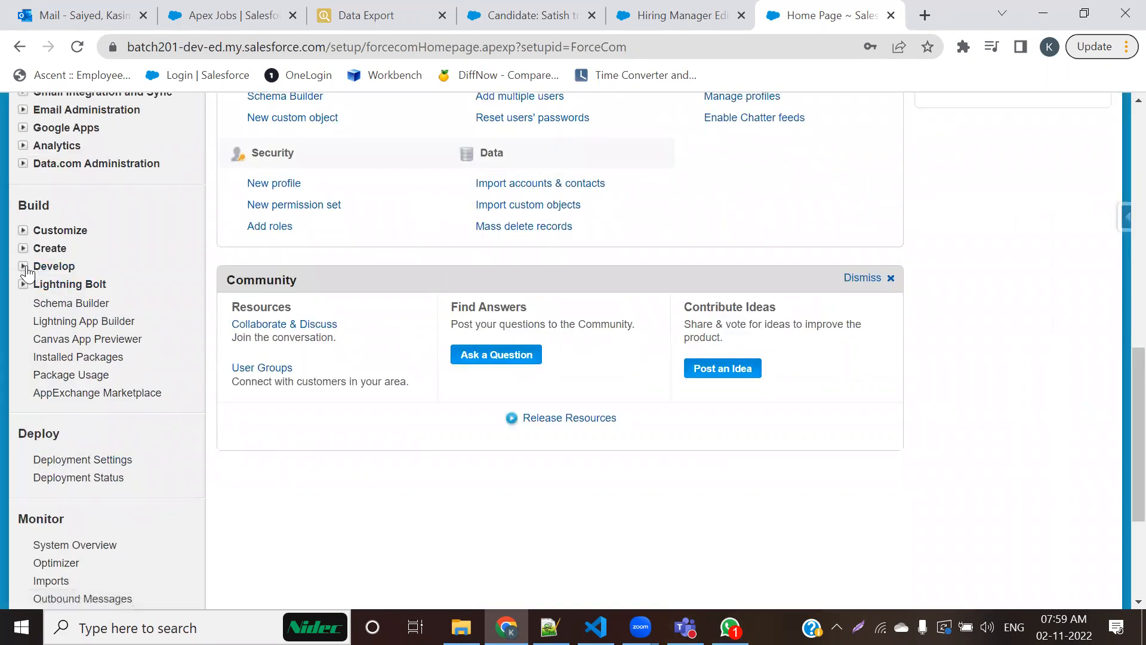
left_click(24, 267)
scroll(86, 381, "down", 2)
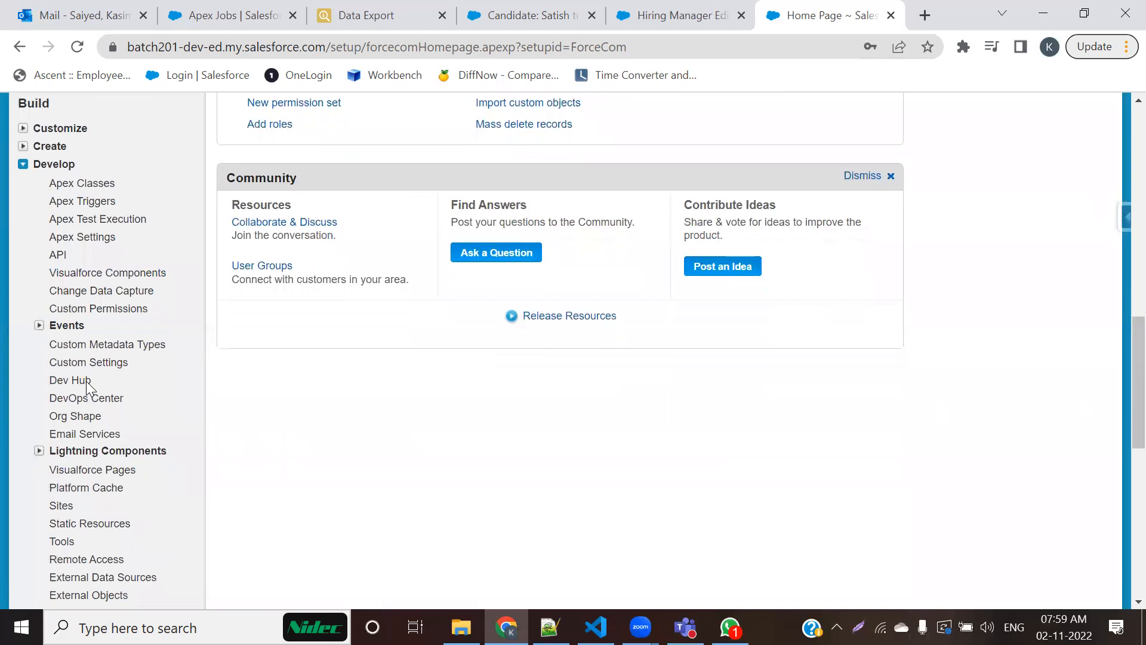
scroll(86, 383, "down", 3)
left_click(113, 305)
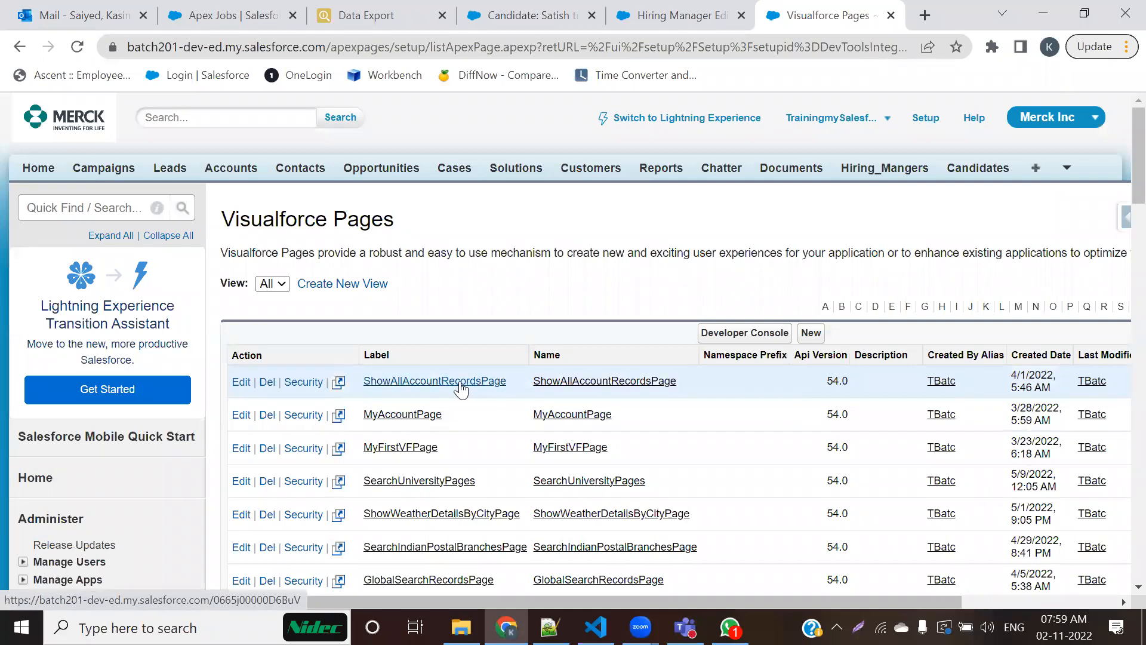
Step: Open ShowAllAccountRecordsPage in a separate tab, review its Visualforce markup, and close that tab
left_click(460, 384, "ctrl")
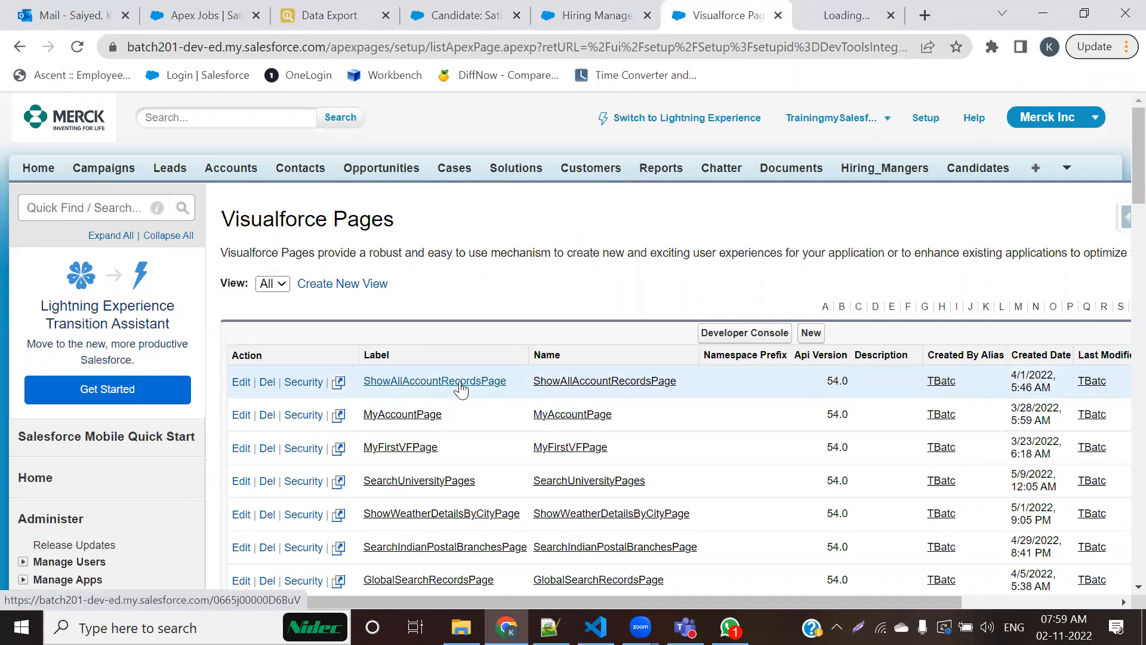
left_click(797, 13)
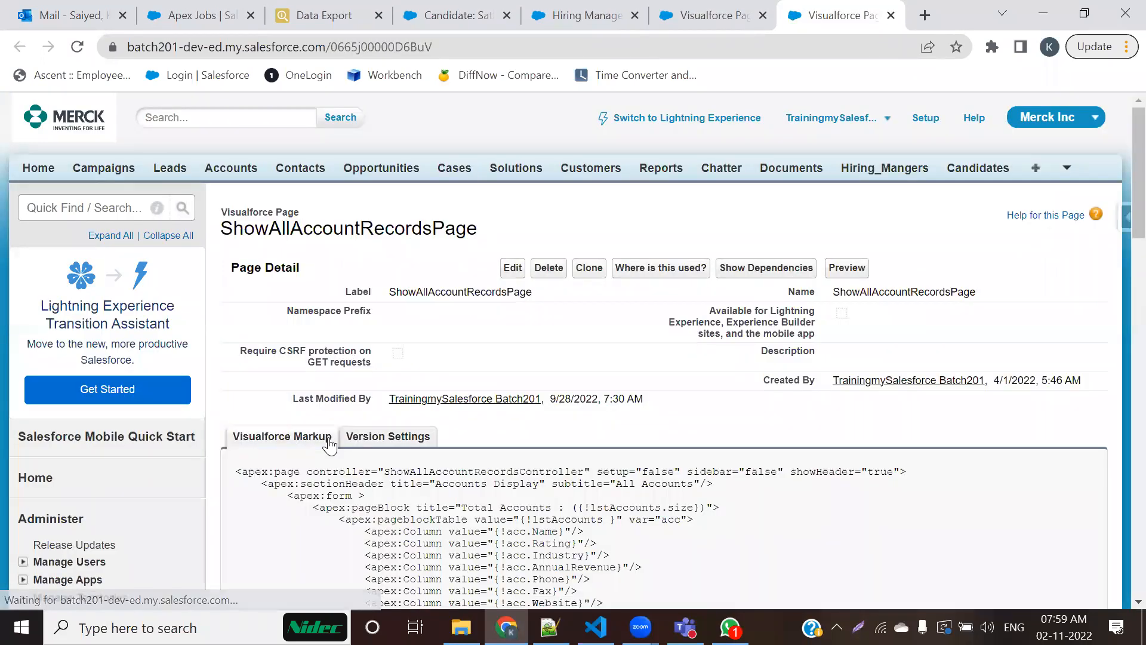
scroll(329, 445, "down", 1)
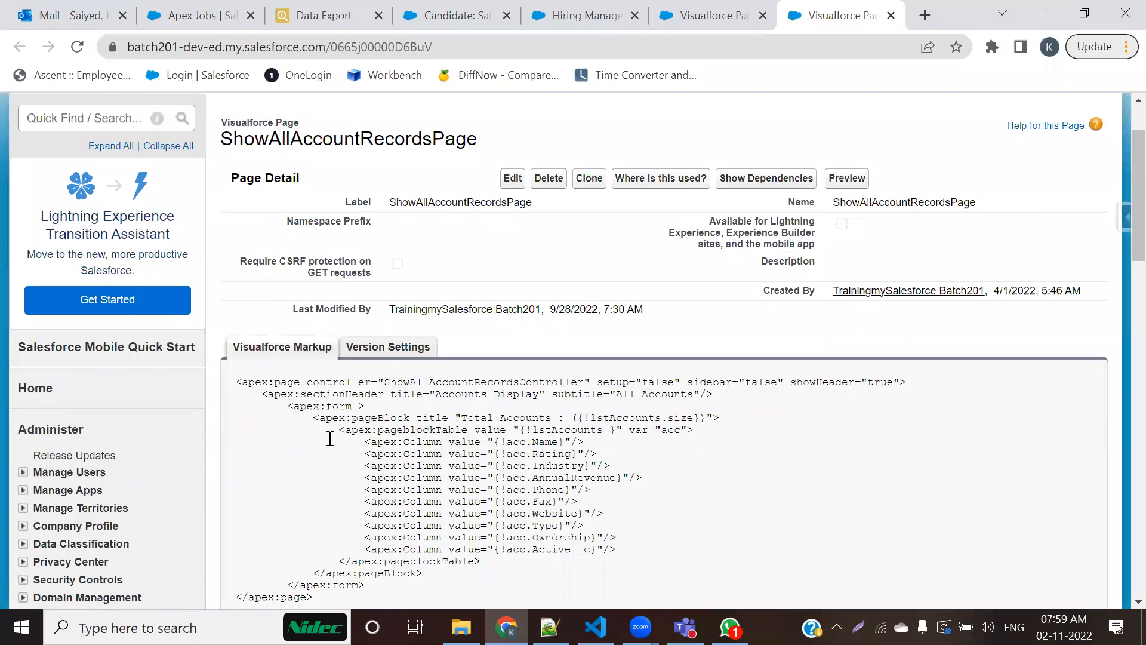
scroll(329, 439, "down", 2)
scroll(328, 442, "up", 3)
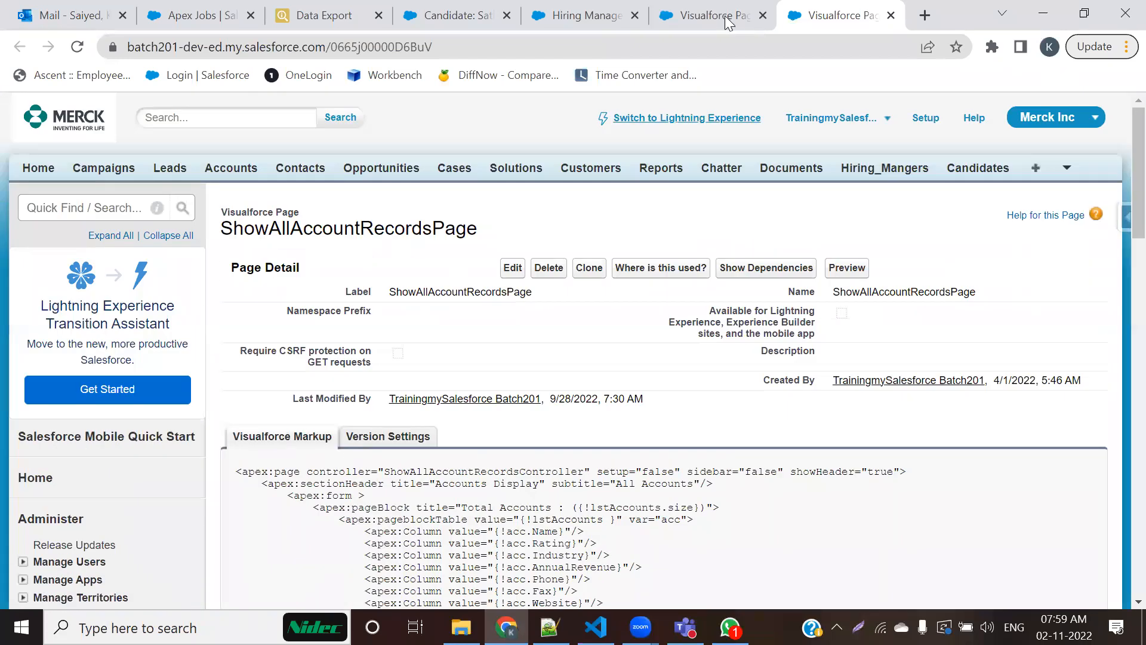
left_click(891, 16)
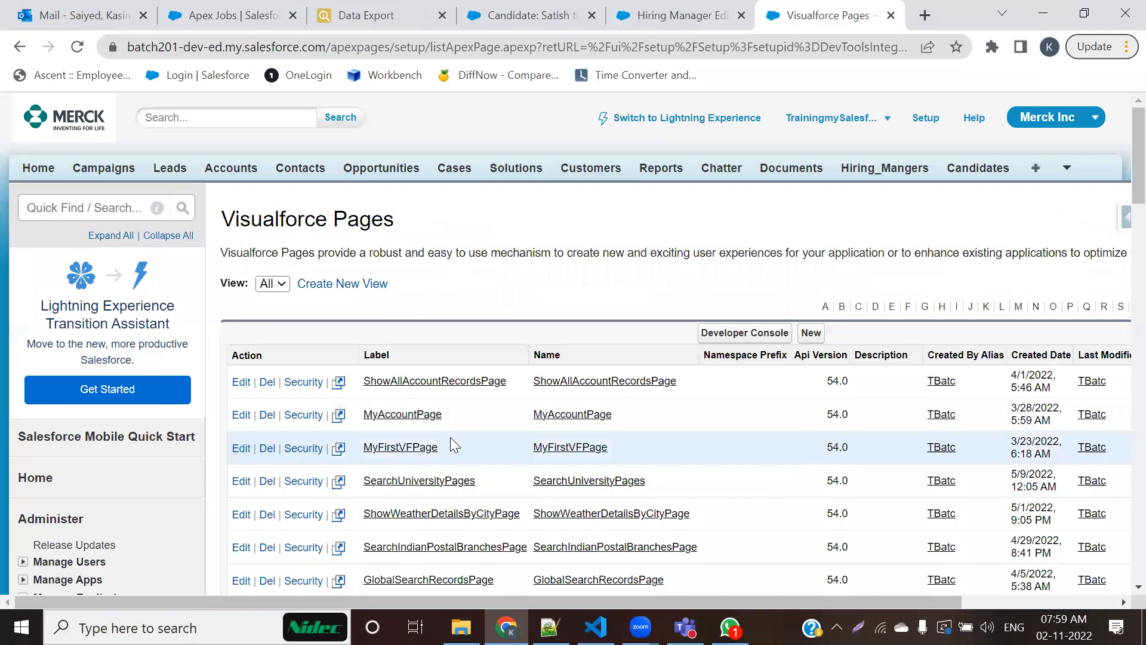
Step: Open MyAccountPage in a separate tab, review its Visualforce markup, and preview the page
middle_click(403, 415)
left_click(789, 21)
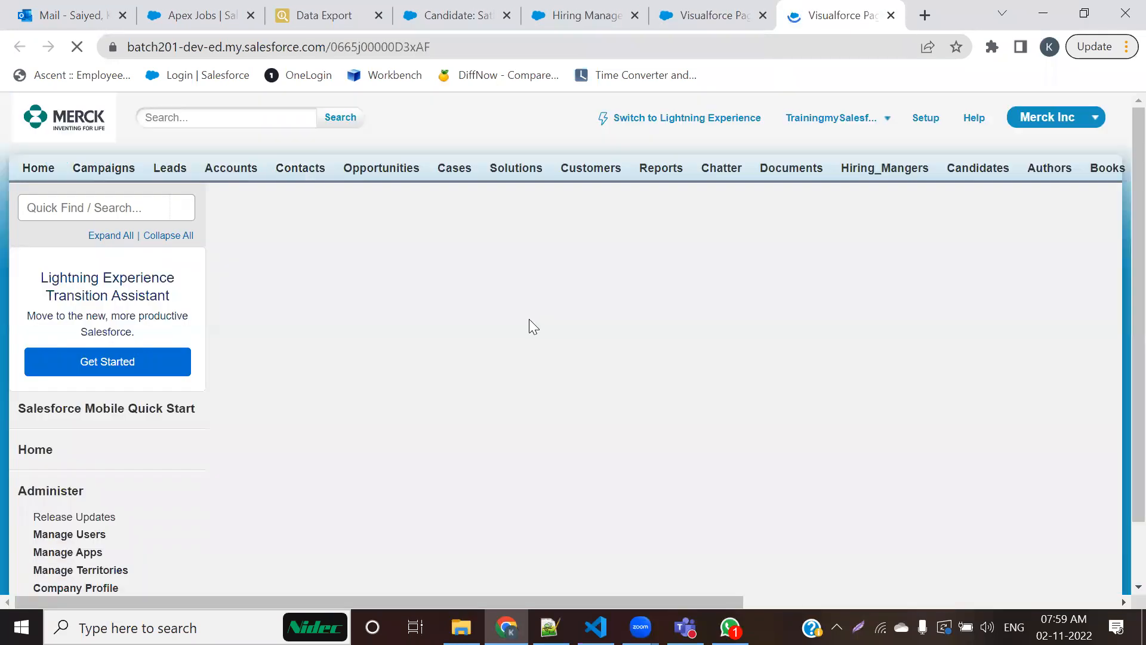
scroll(533, 327, "down", 3)
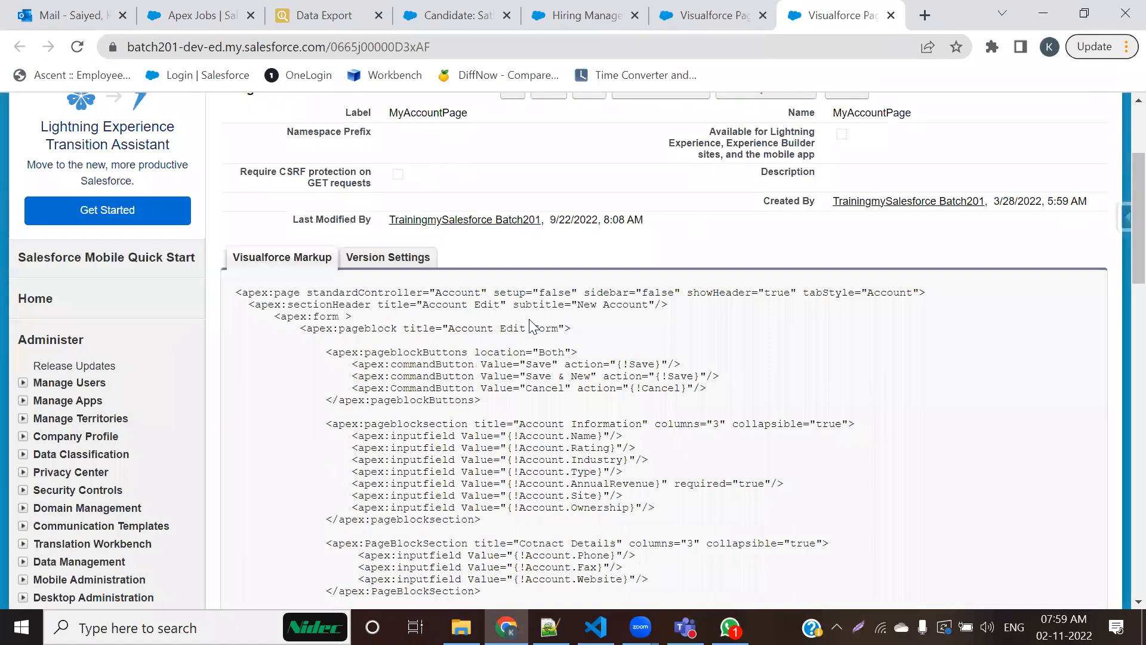
scroll(534, 327, "down", 3)
scroll(530, 325, "up", 6)
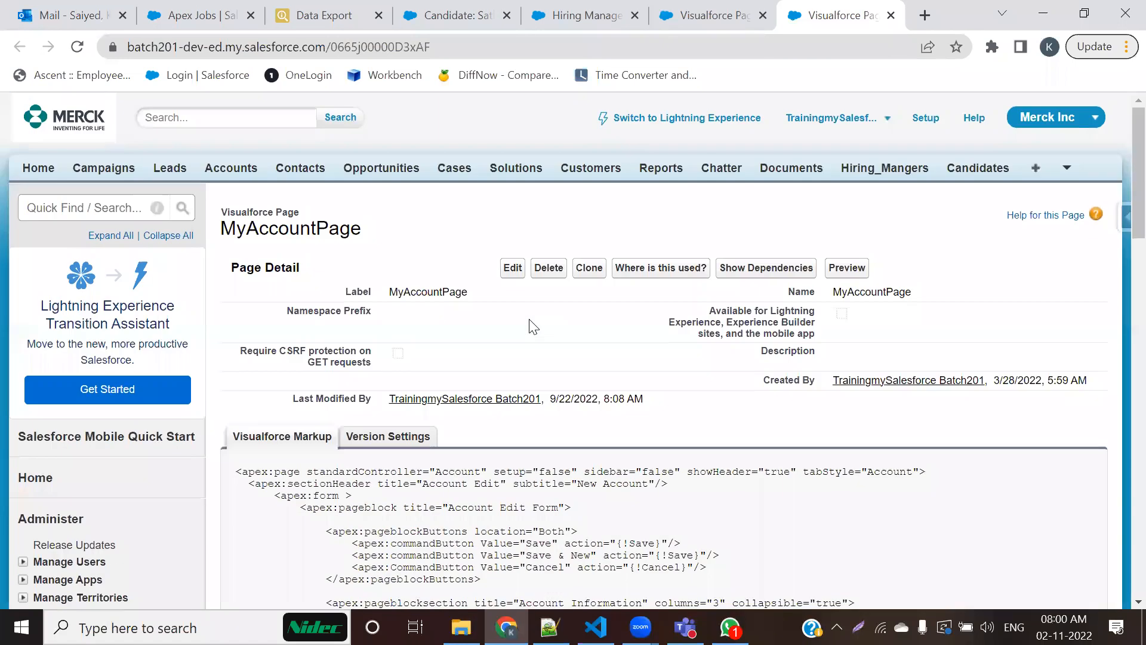
left_click(864, 268)
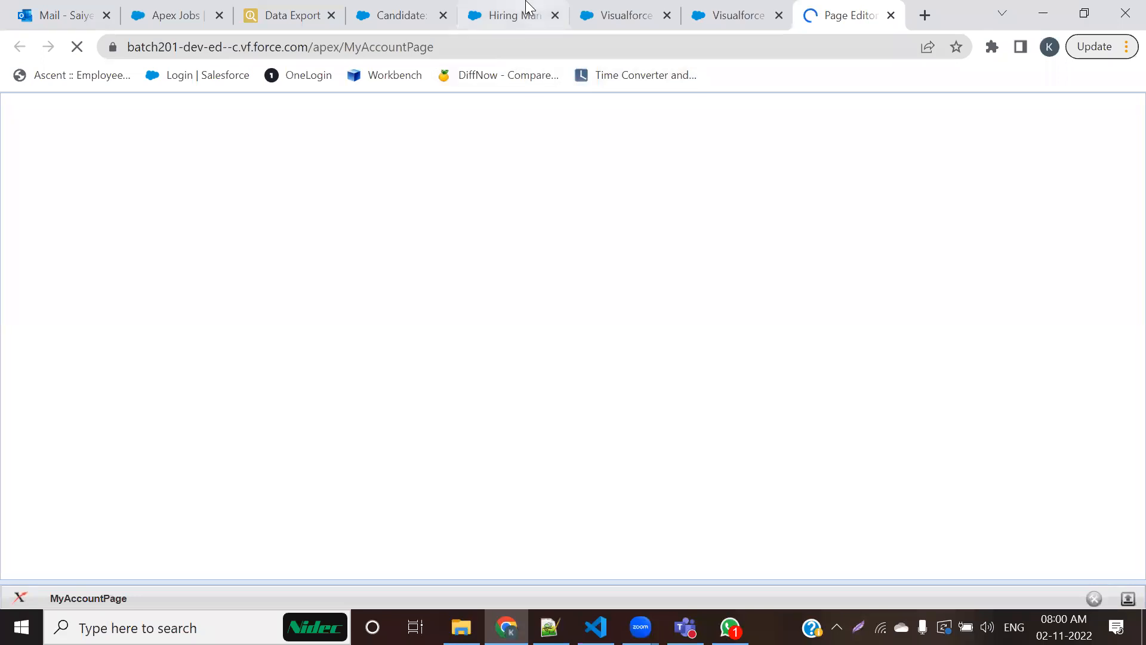
Step: Check the New Hiring Manager form and open the candidate record for editing to examine its column layout
left_click(515, 15)
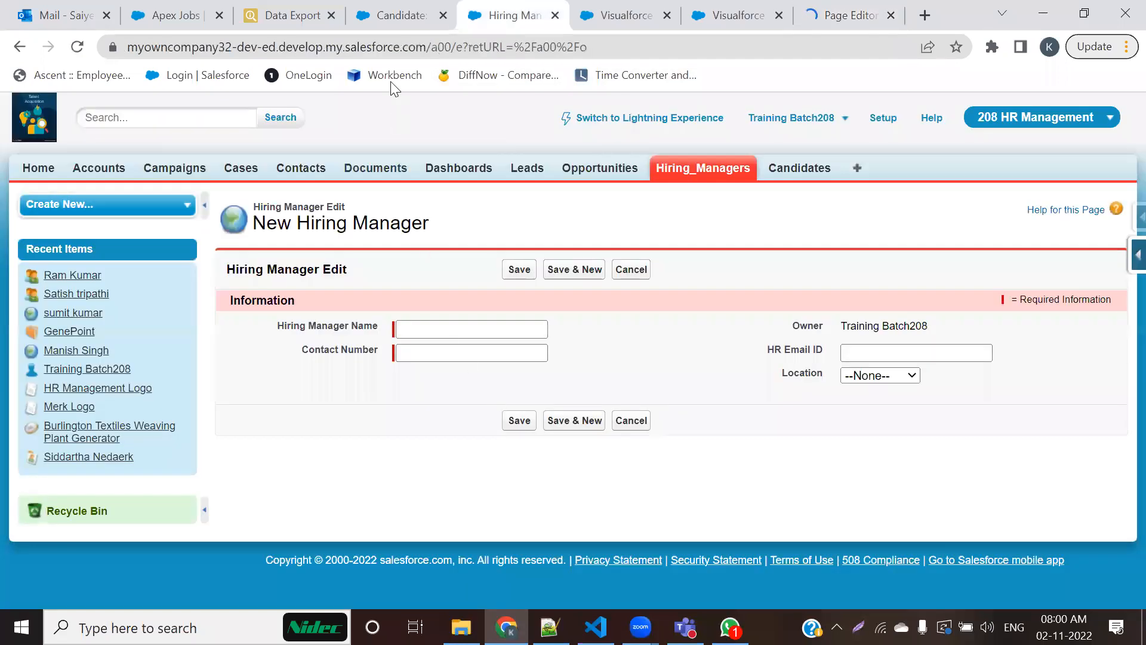
left_click(405, 16)
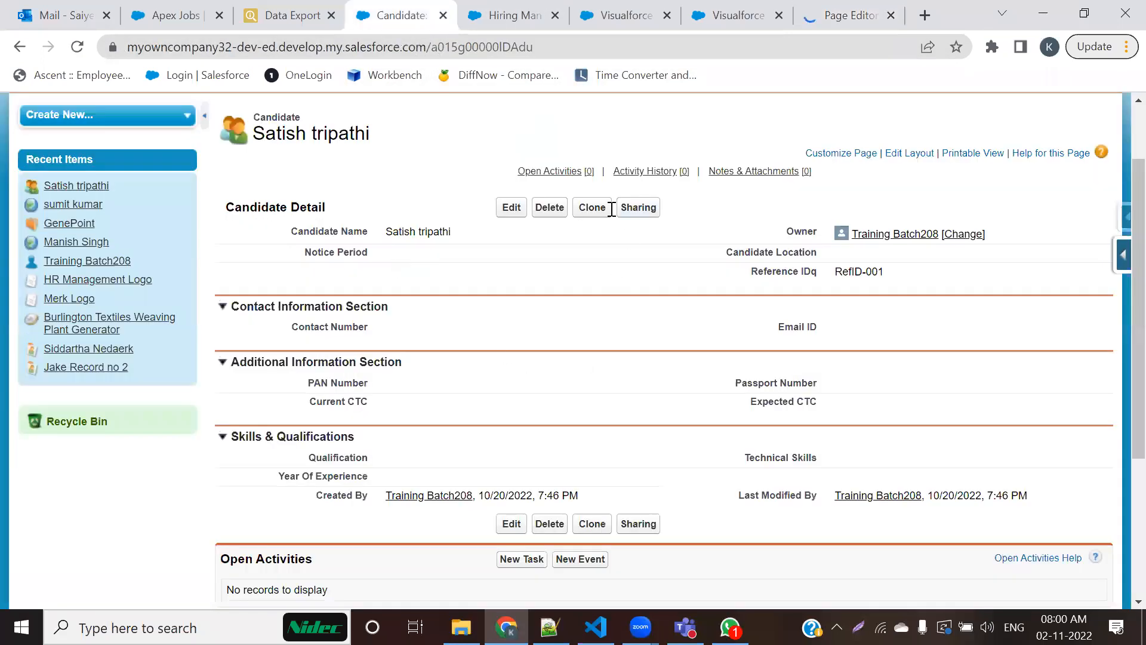
scroll(489, 358, "up", 2)
left_click(510, 297)
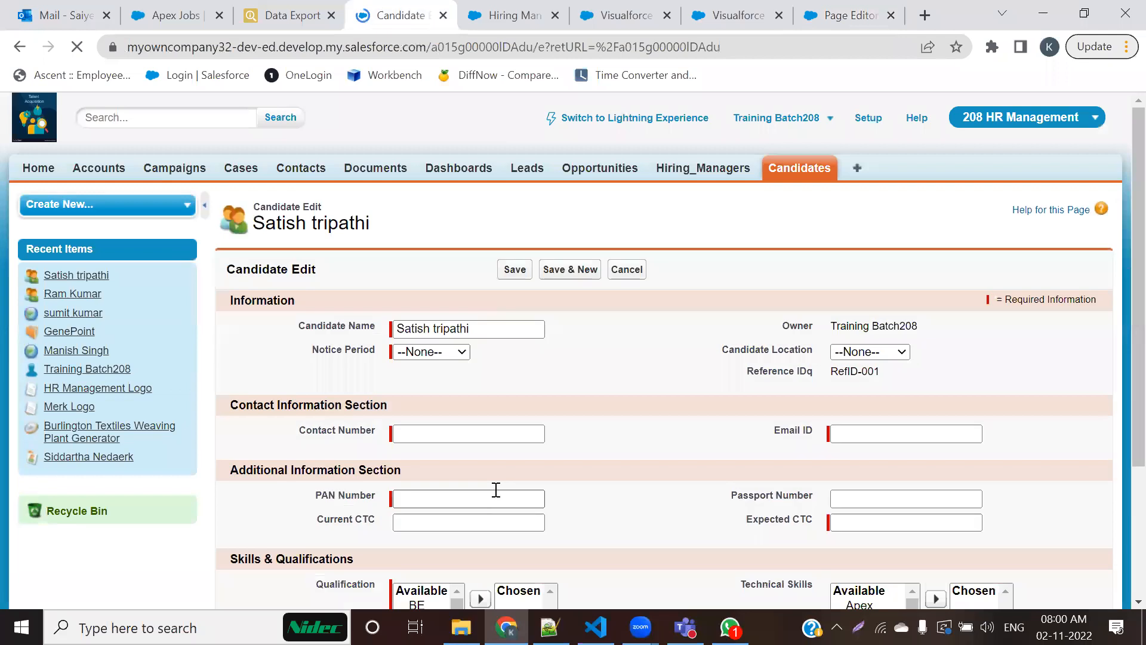
left_click(684, 377)
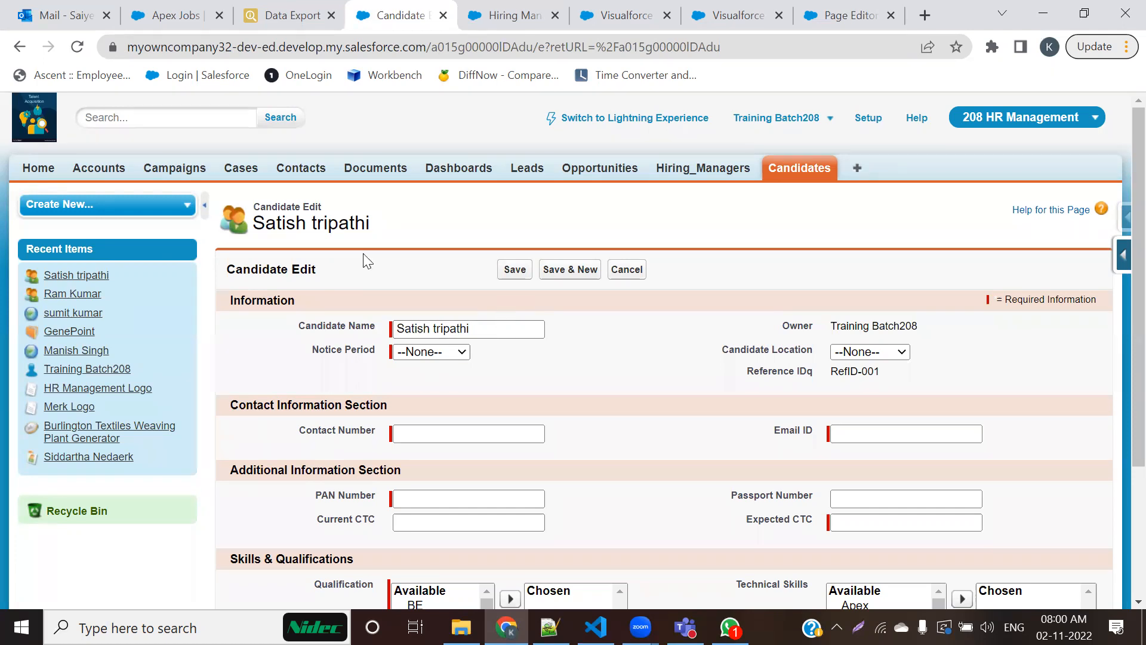
Step: Return to the MyAccountPage preview, outline each of the three Account Information columns with a red rectangle, and clear the outlines
left_click(843, 14)
scroll(615, 477, "down", 1)
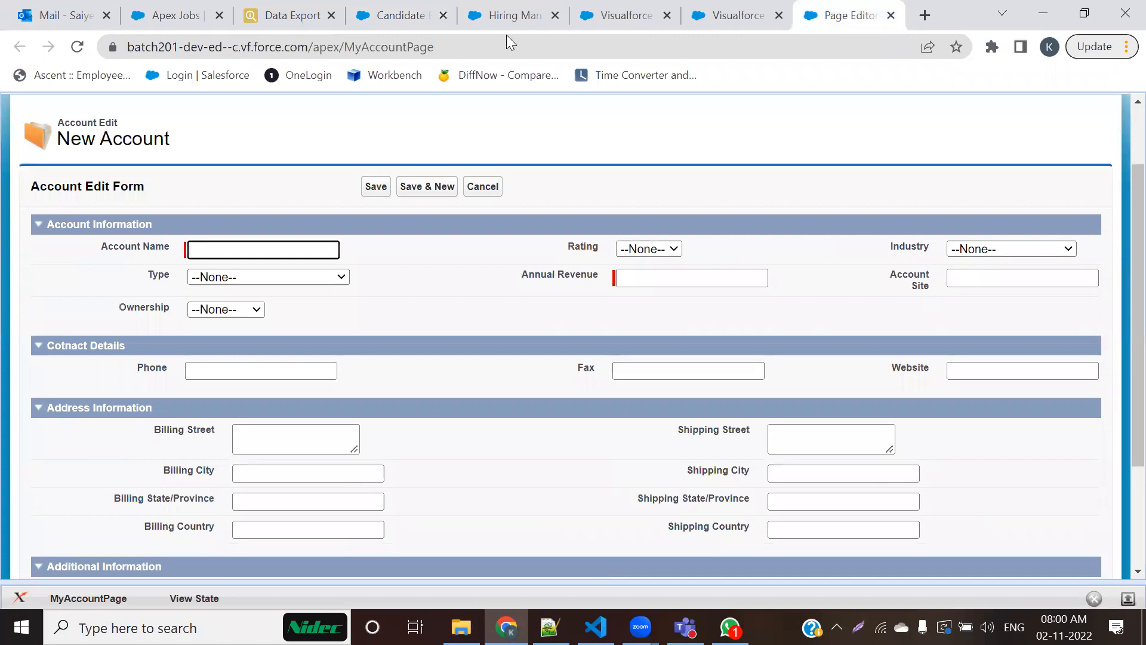
left_click_drag(67, 218, 400, 345)
mouse_move(402, 216)
left_mouse_down()
mouse_move(656, 233)
mouse_move(821, 315)
mouse_move(817, 347)
left_mouse_up()
mouse_move(820, 213)
left_mouse_down()
mouse_move(1045, 258)
mouse_move(1097, 347)
left_mouse_up()
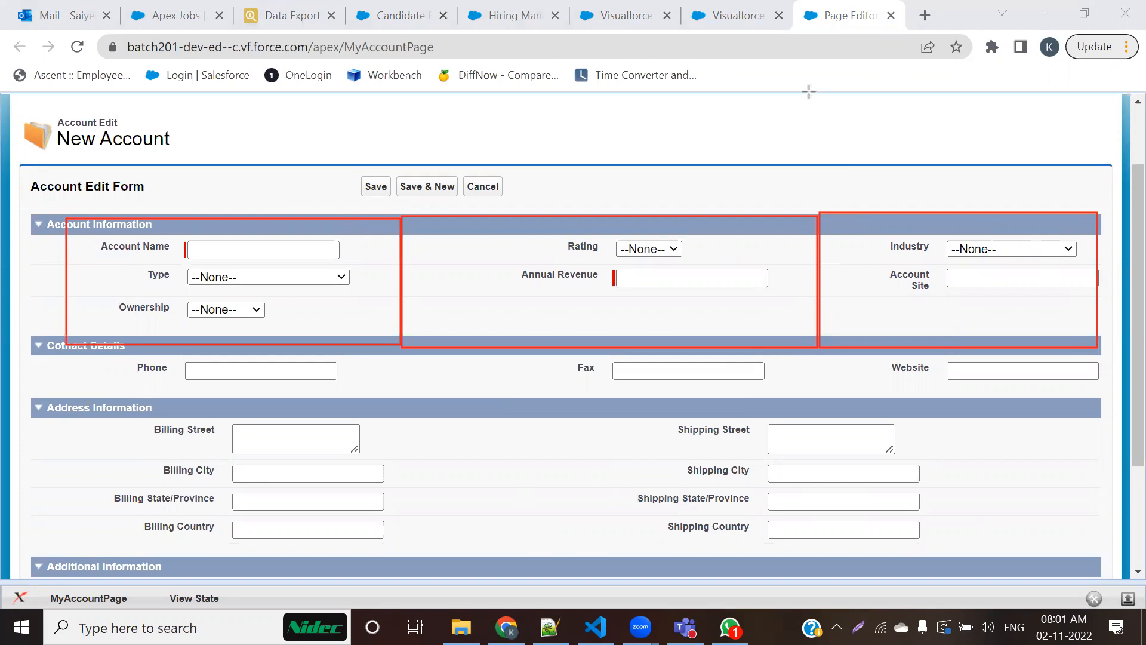
key("Escape")
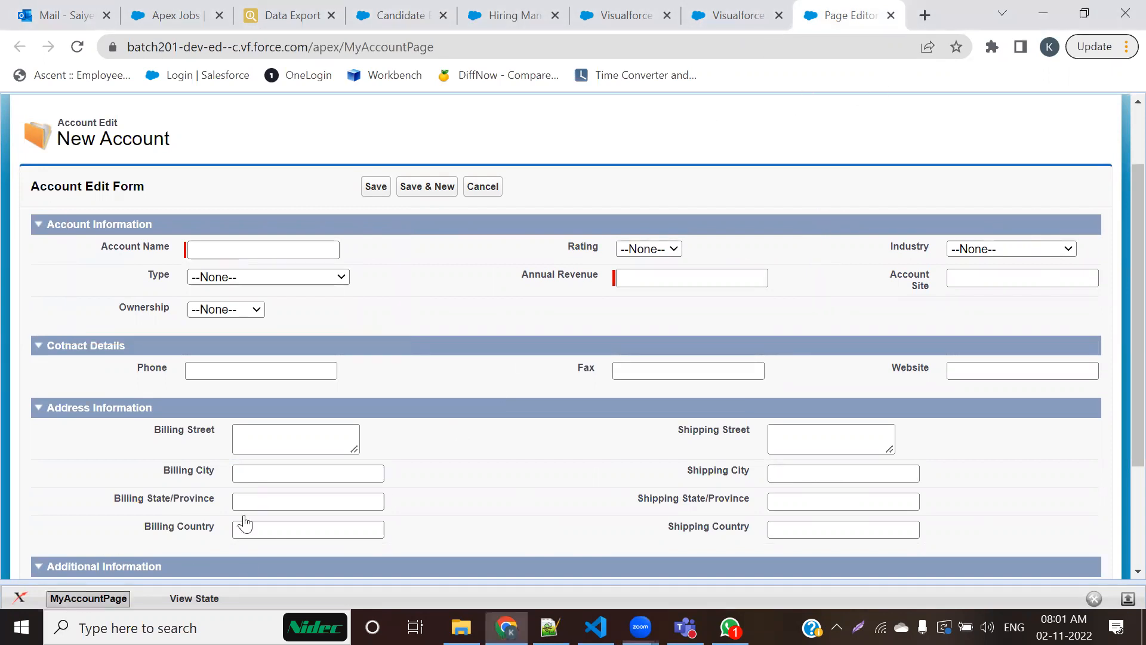
Step: Open the MyAccountPage markup editor, highlight the columns="3" attribute of the Account Information section, and collapse the editor
left_click(88, 598)
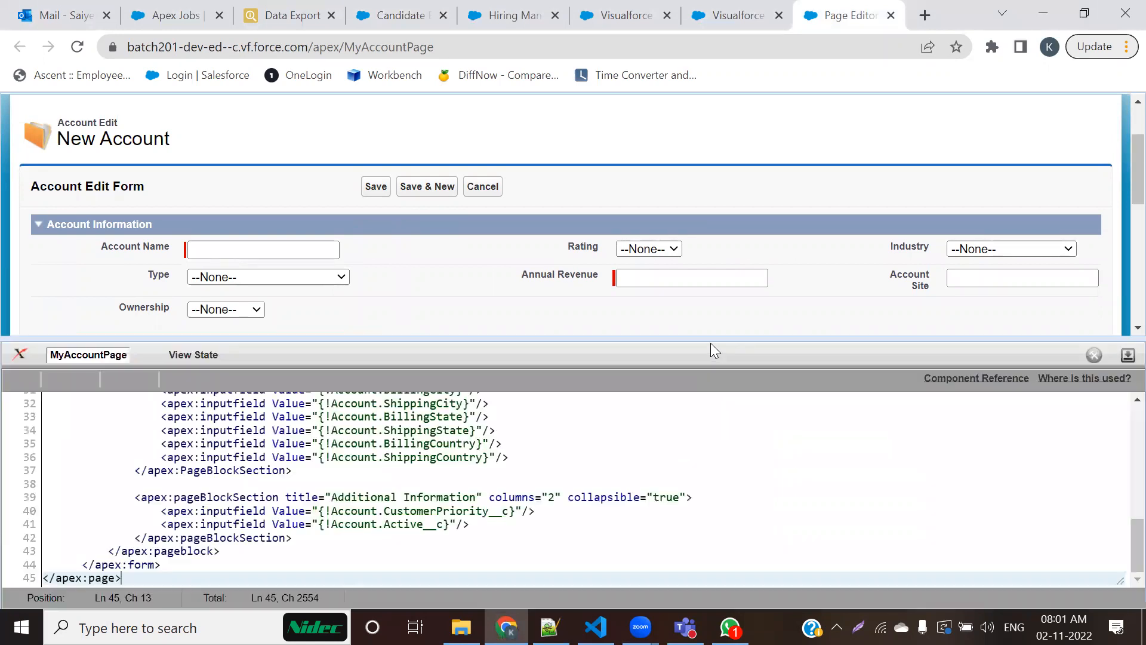
scroll(604, 486, "up", 8)
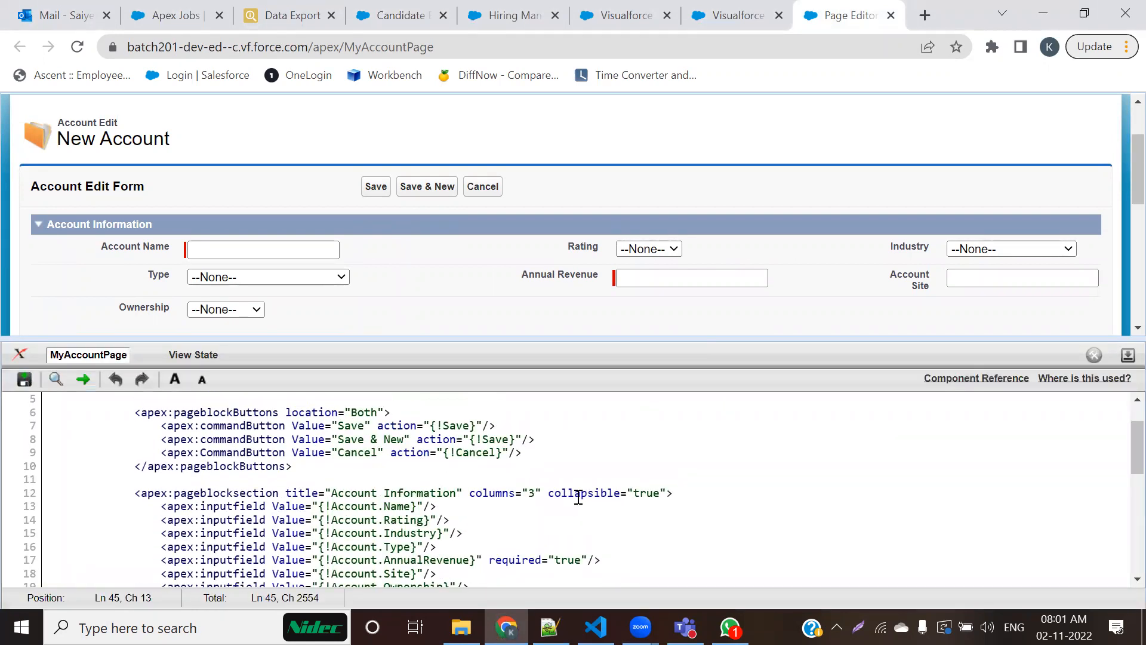
left_click(513, 494)
left_click_drag(465, 495, 541, 494)
left_click(583, 494)
left_click(535, 495)
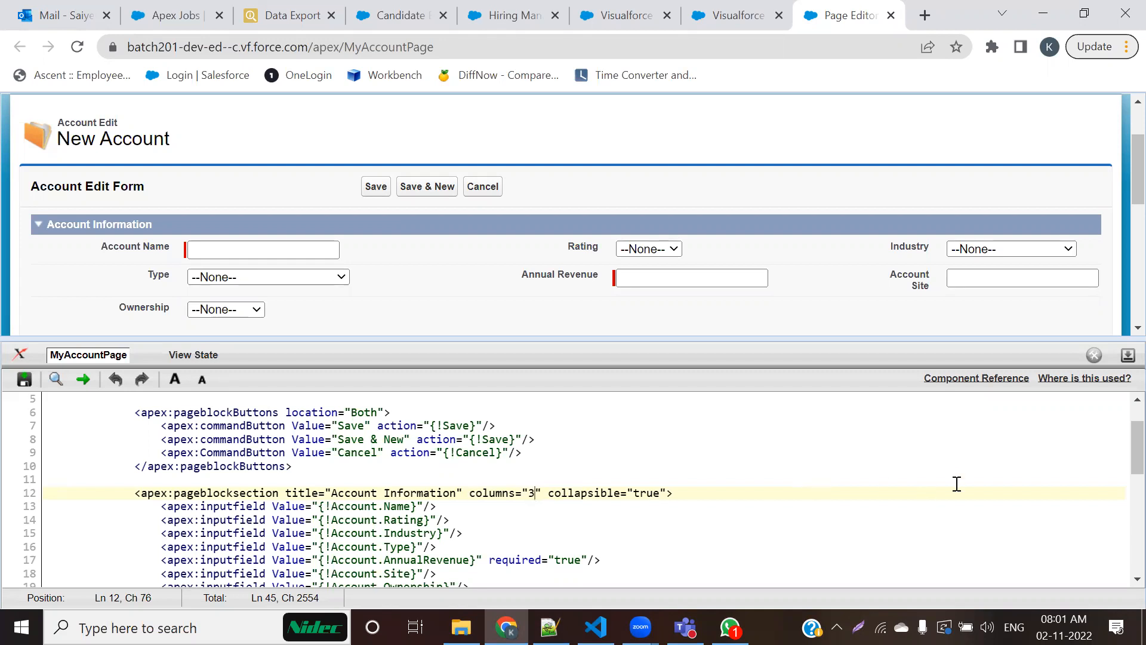
left_click(1126, 355)
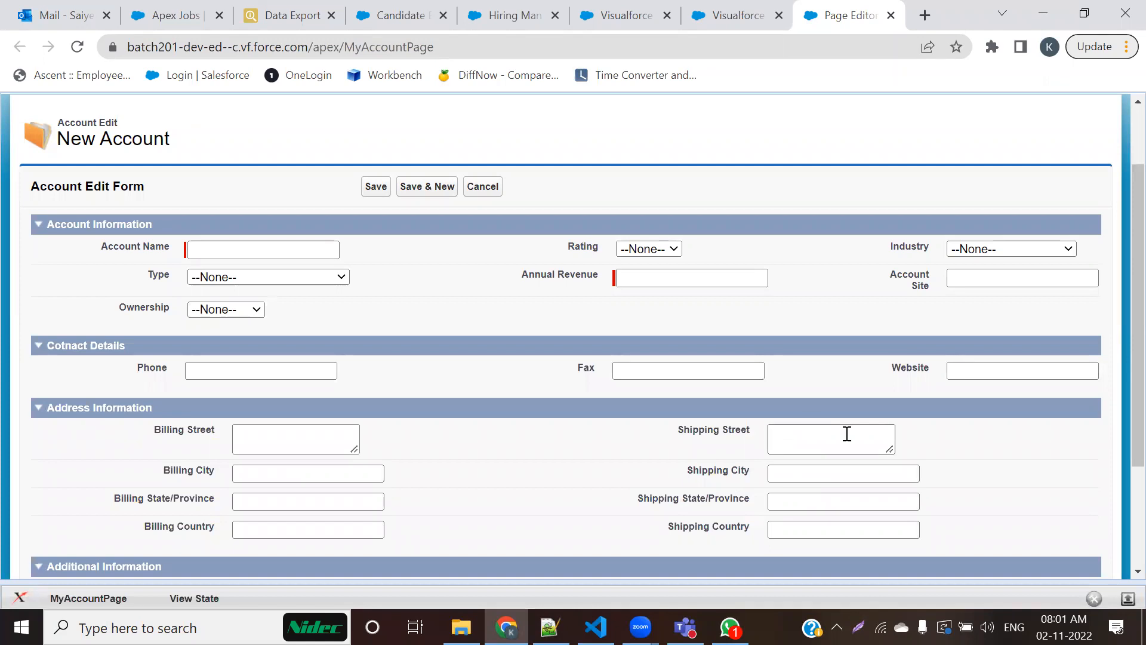
Step: Check the New Hiring Manager form, highlight the Account Information section's opening tag in the MyAccountPage markup, and collapse the editor
left_click(519, 17)
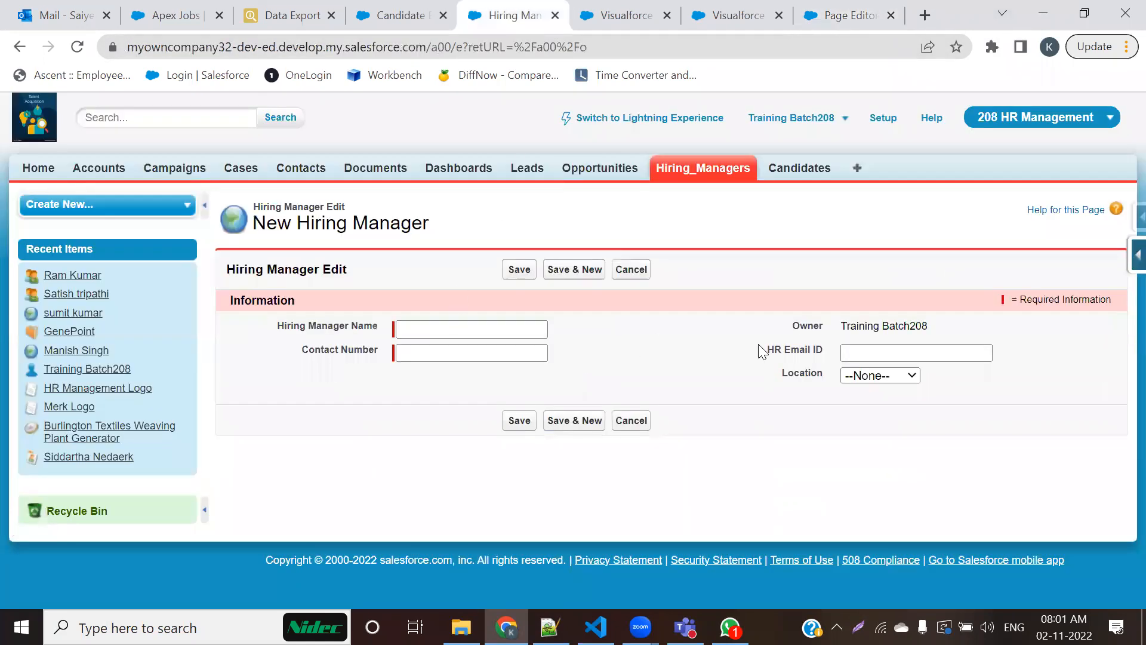
left_click(831, 12)
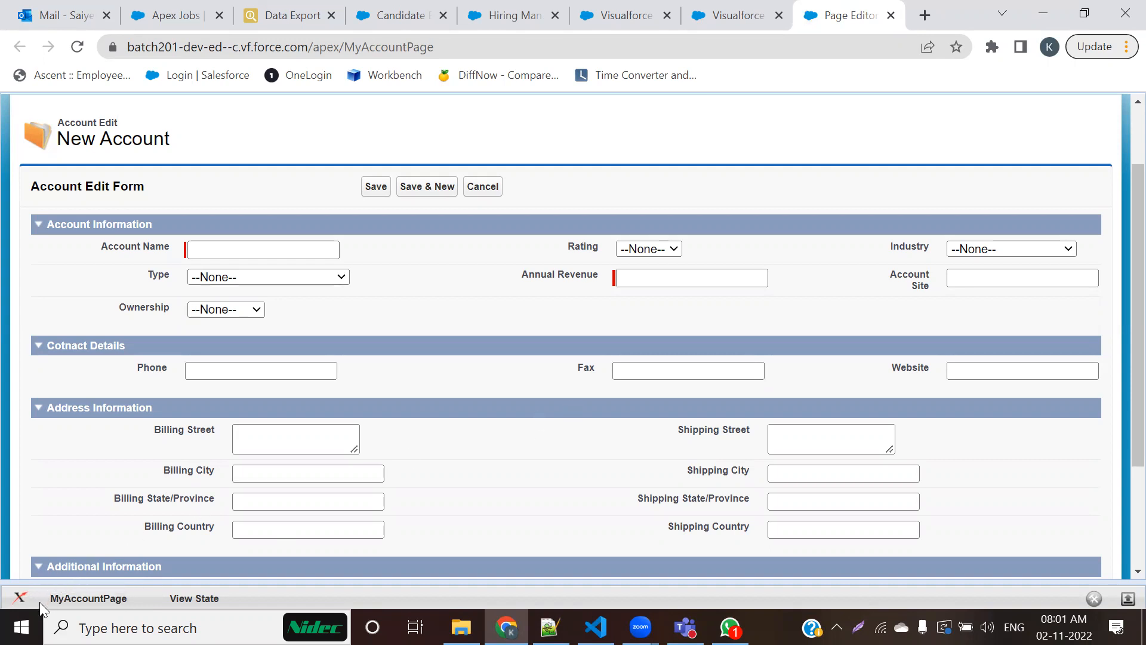
left_click(75, 599)
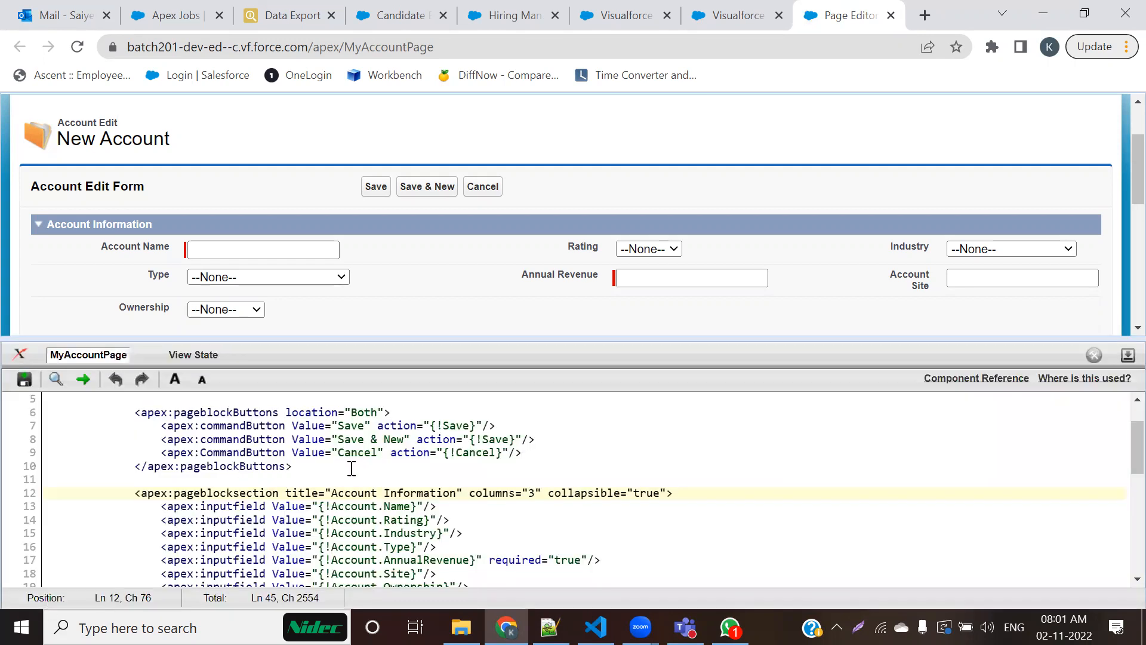
scroll(352, 468, "down", 2)
scroll(459, 467, "up", 2)
left_click_drag(131, 496, 681, 507)
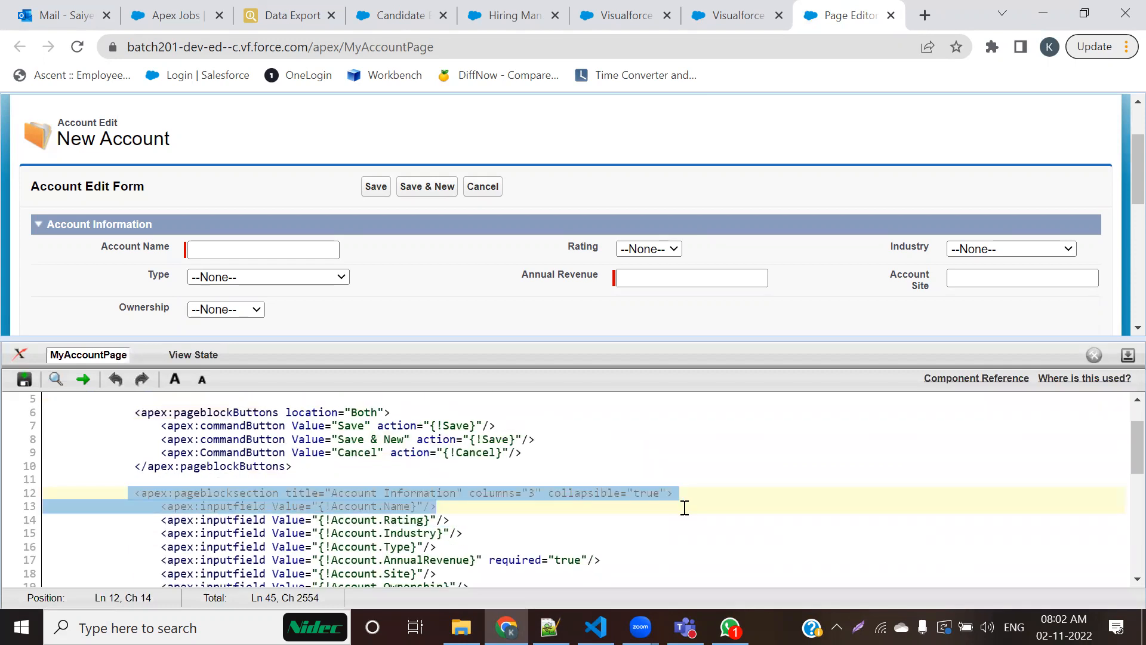
left_click(686, 507)
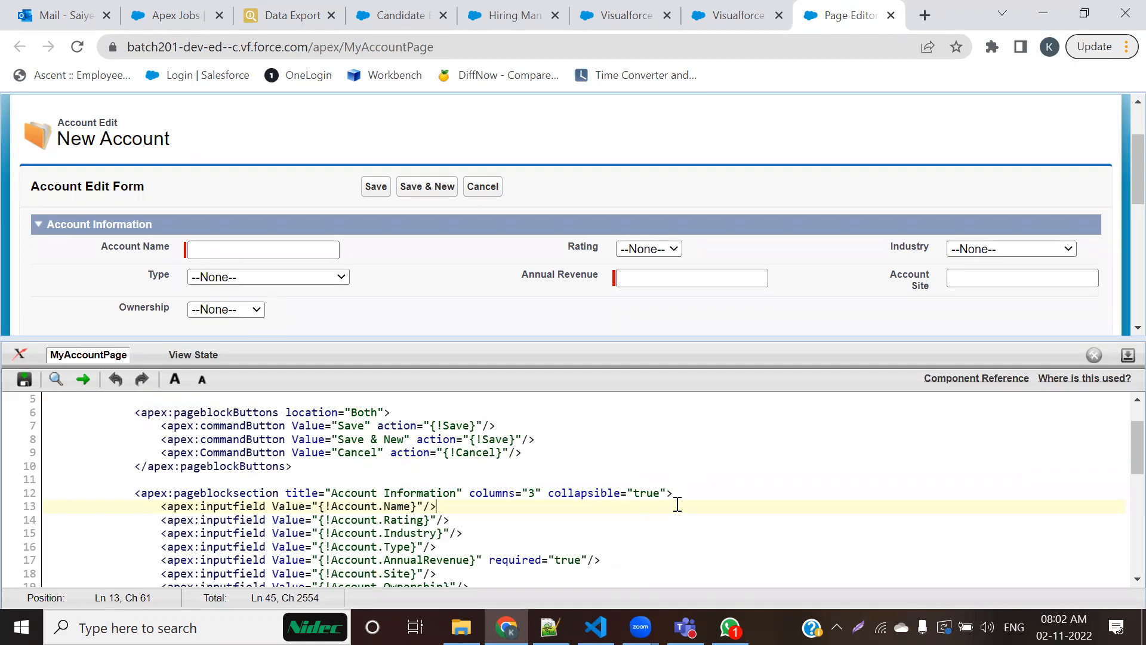
left_click(1126, 357)
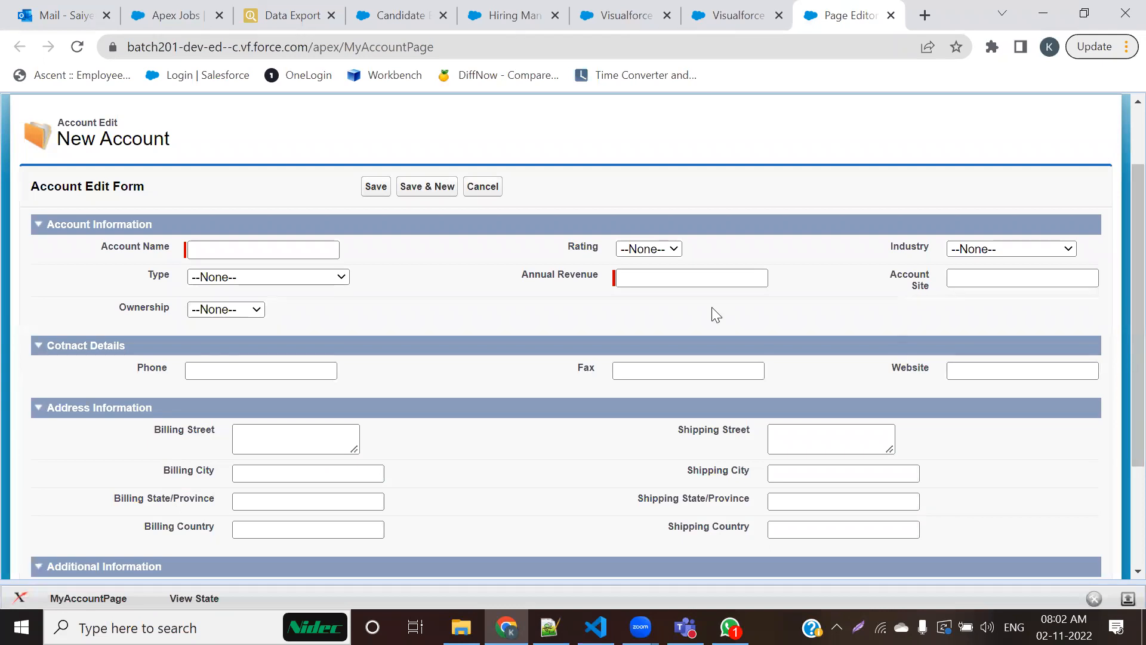
left_click(932, 14)
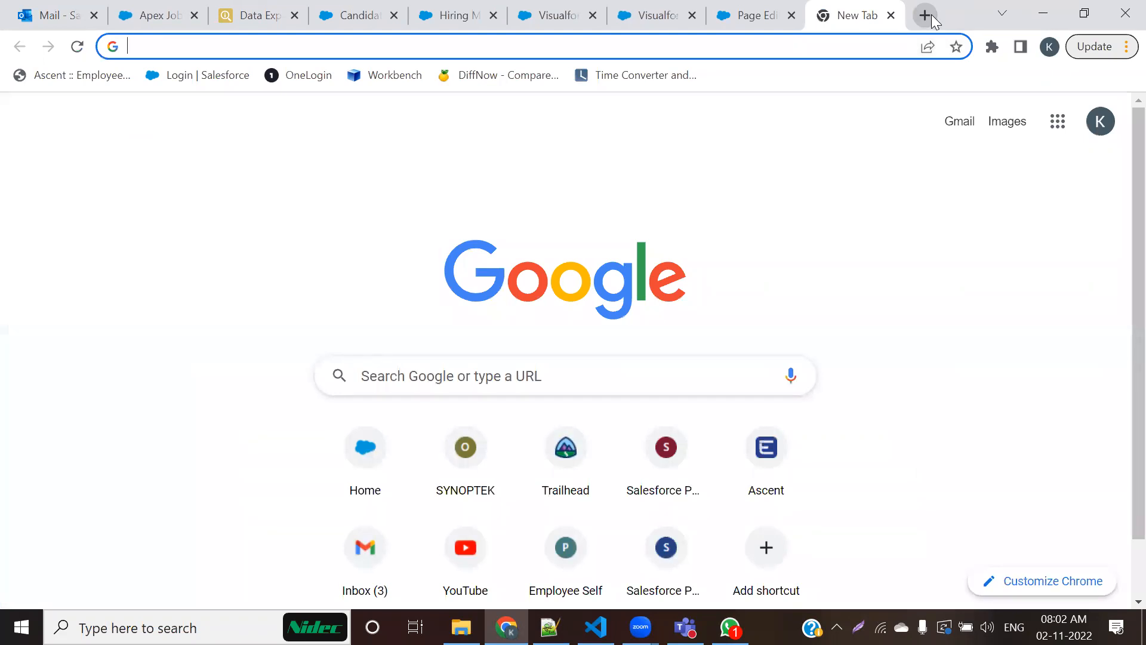
type("uni")
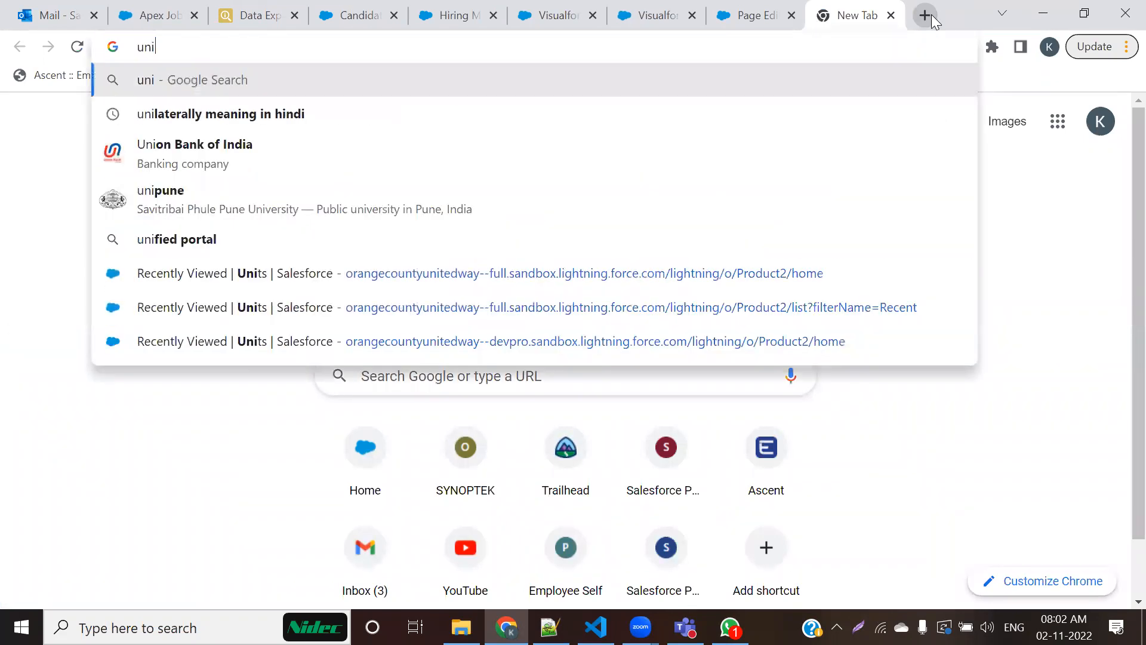
key("BackSpace")
key("BackSpace")
key("BackSpace")
type("uwa")
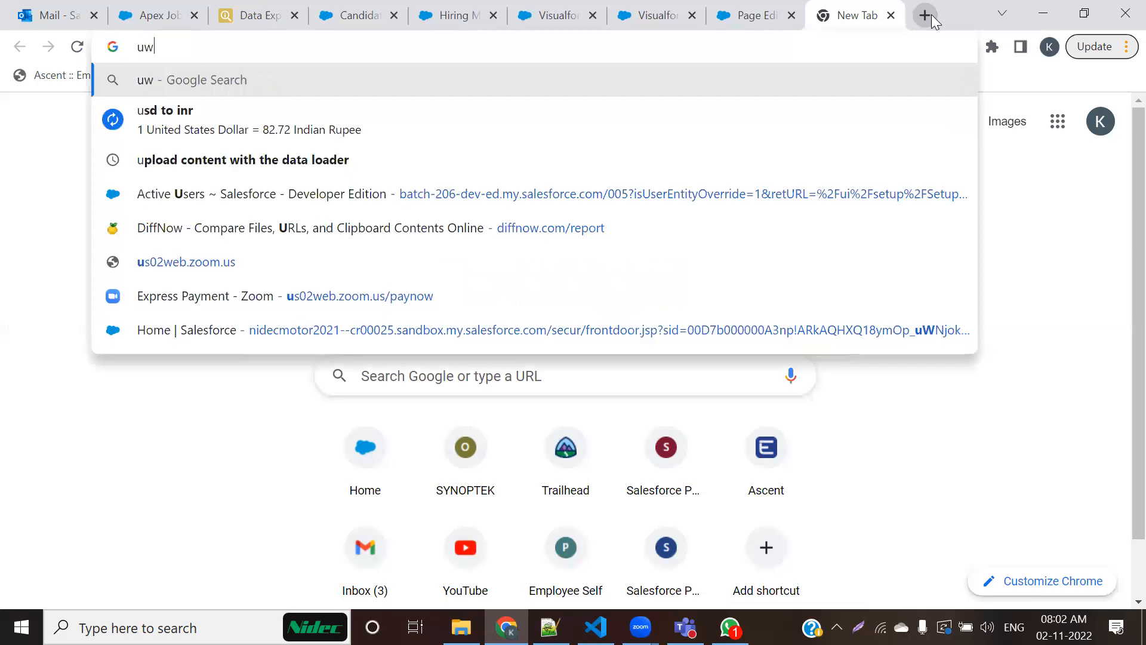
key("BackSpace")
key("BackSpace")
key("BackSpace")
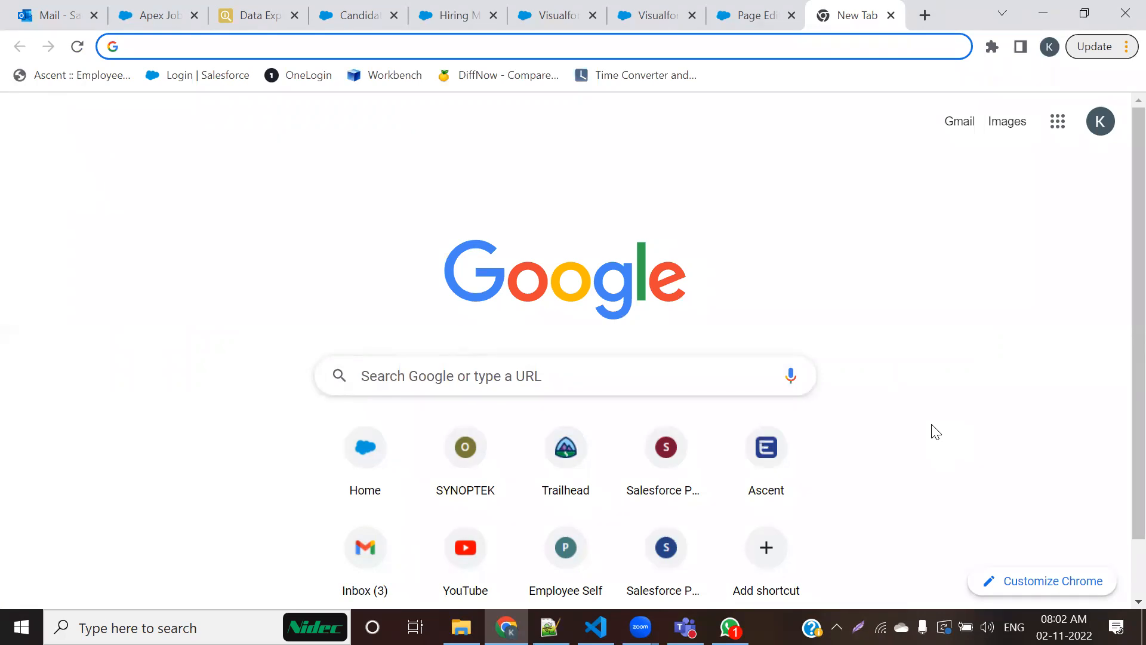
type("fu")
key("BackSpace")
key("BackSpace")
left_click(891, 14)
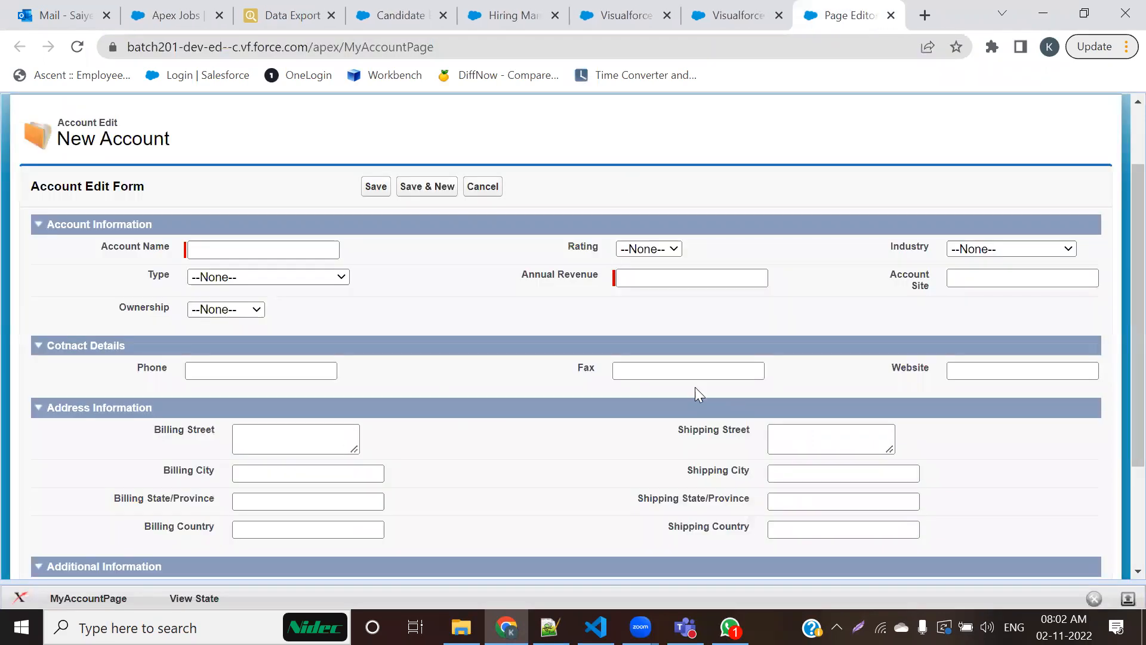
Step: Close the MyAccountPage preview and the Visualforce browser tabs
left_click(778, 15)
left_click(780, 16)
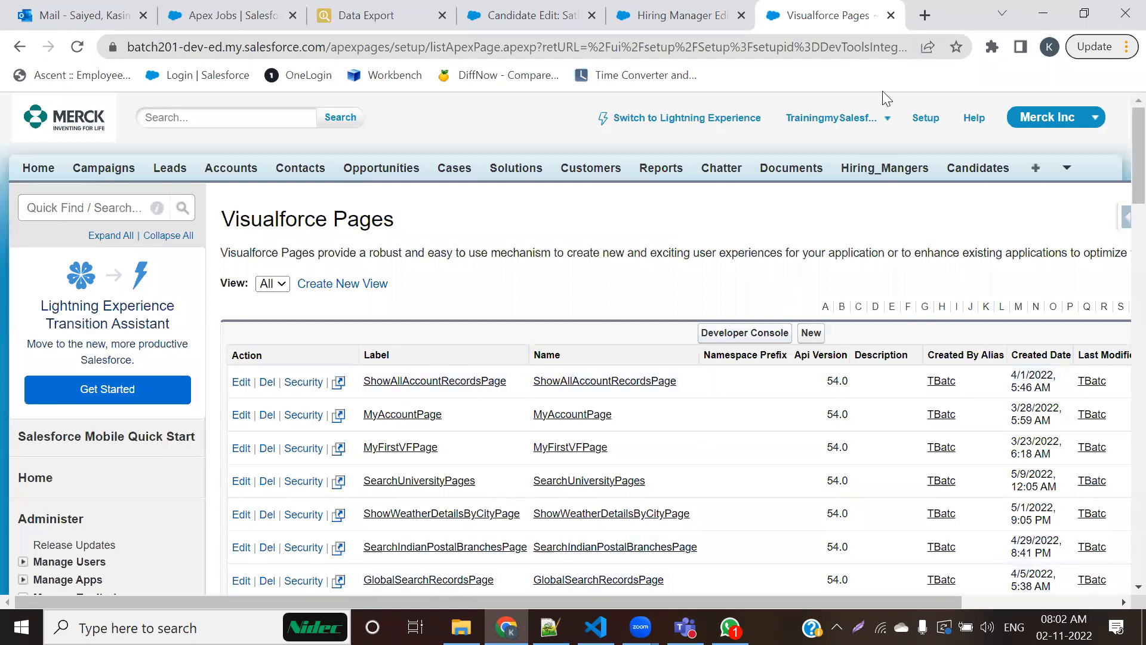
left_click(890, 15)
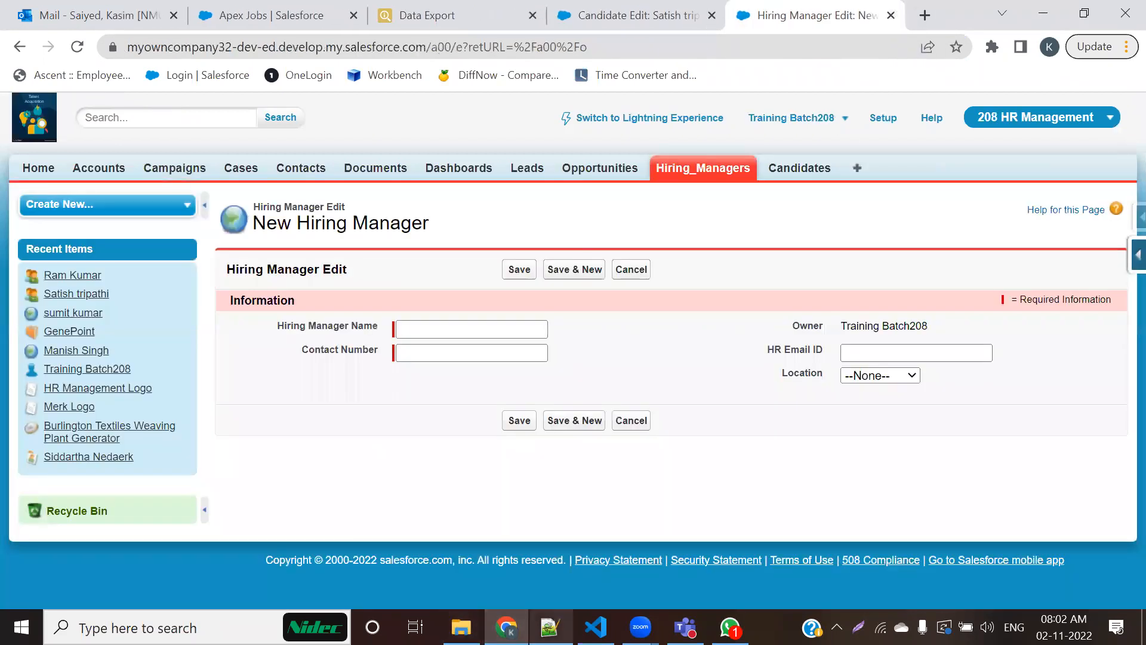
Step: Switch to the 208-Admin.txt notes in Notepad++ and highlight the items on column count and section header visibility in Edit and Detail modes
left_click(550, 626)
left_click(364, 252)
left_click_drag(340, 237, 578, 239)
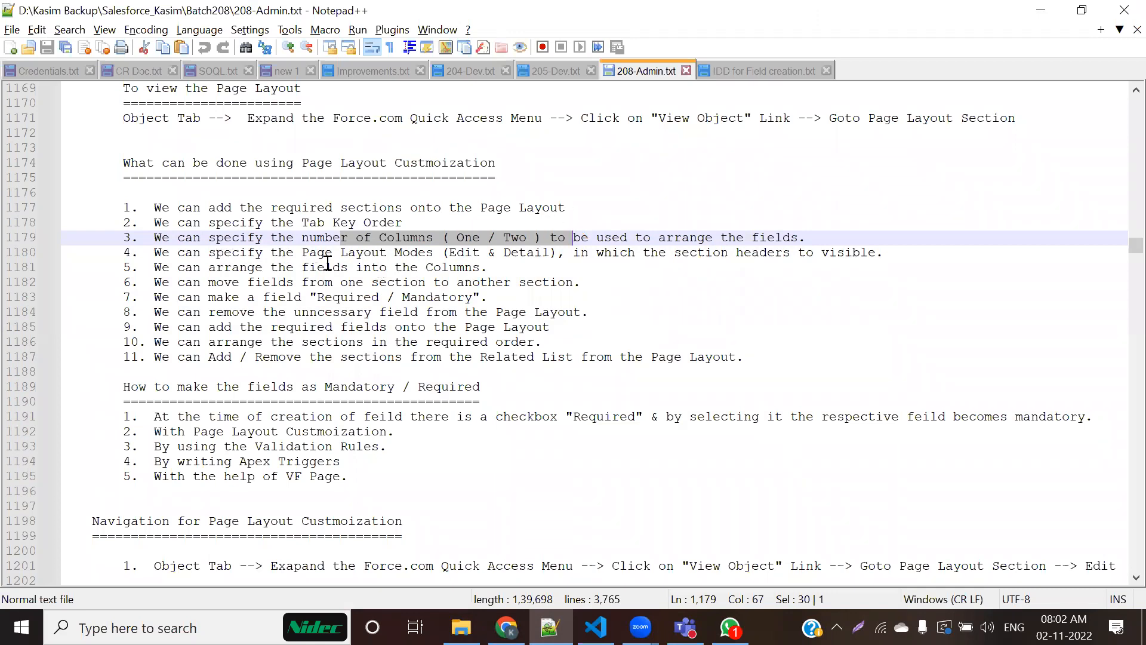
left_click_drag(659, 253, 760, 258)
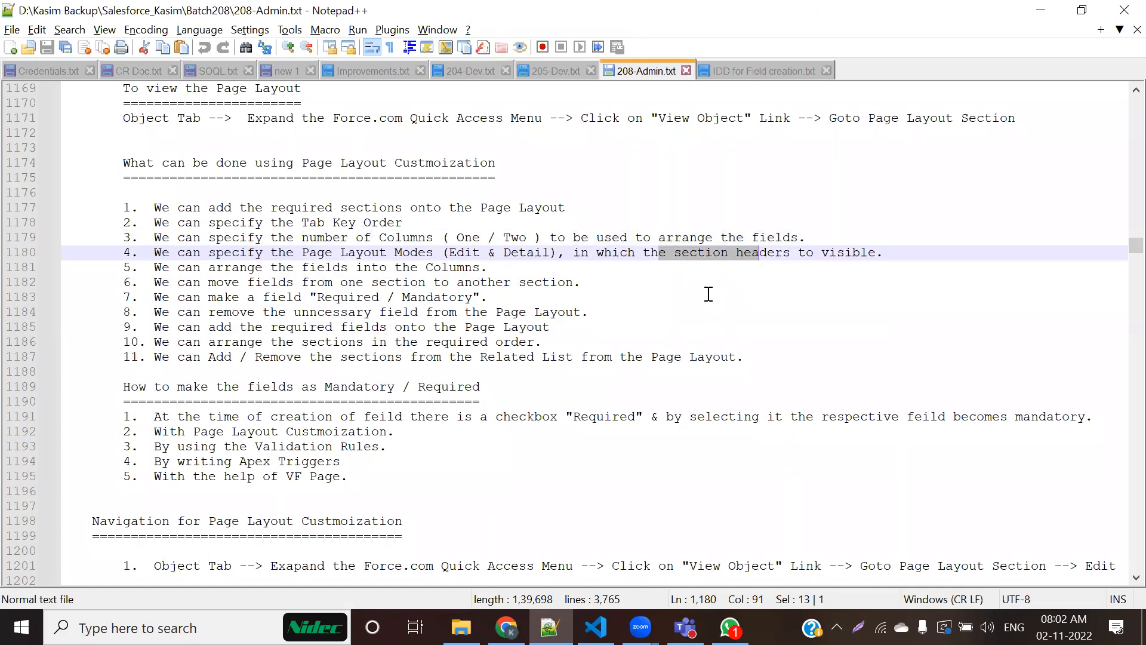
left_click_drag(372, 253, 550, 255)
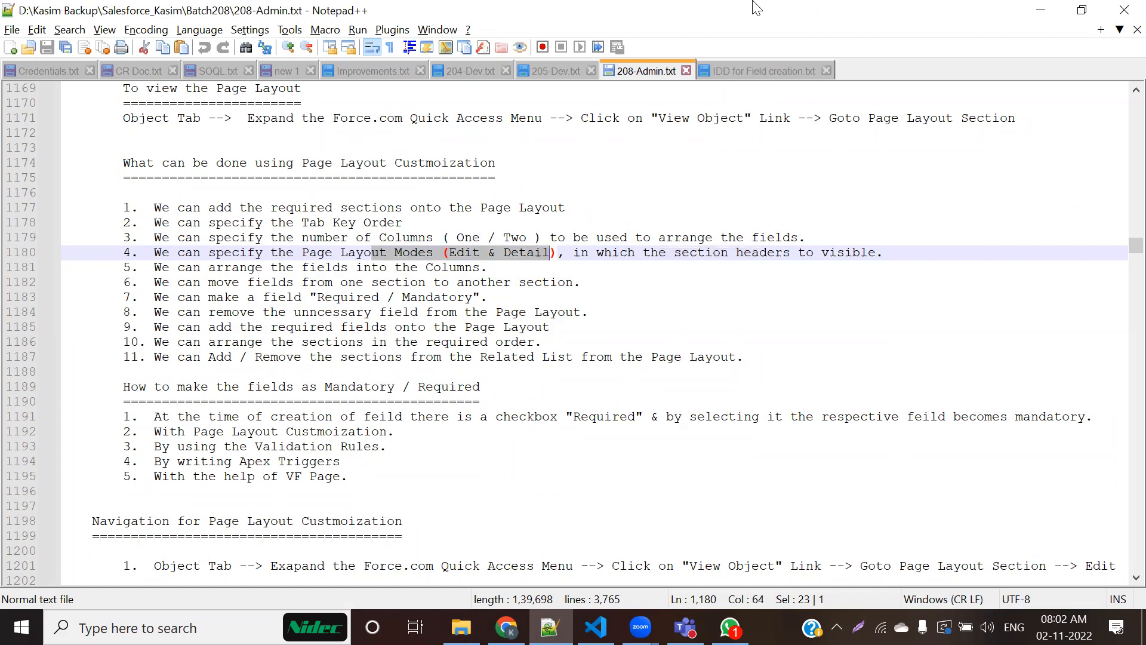
Step: Return to the candidate record in Chrome, highlight the Candidate Edit heading, cancel editing, and examine the section headers on the detail page
left_click(506, 627)
left_click_drag(329, 269, 266, 325)
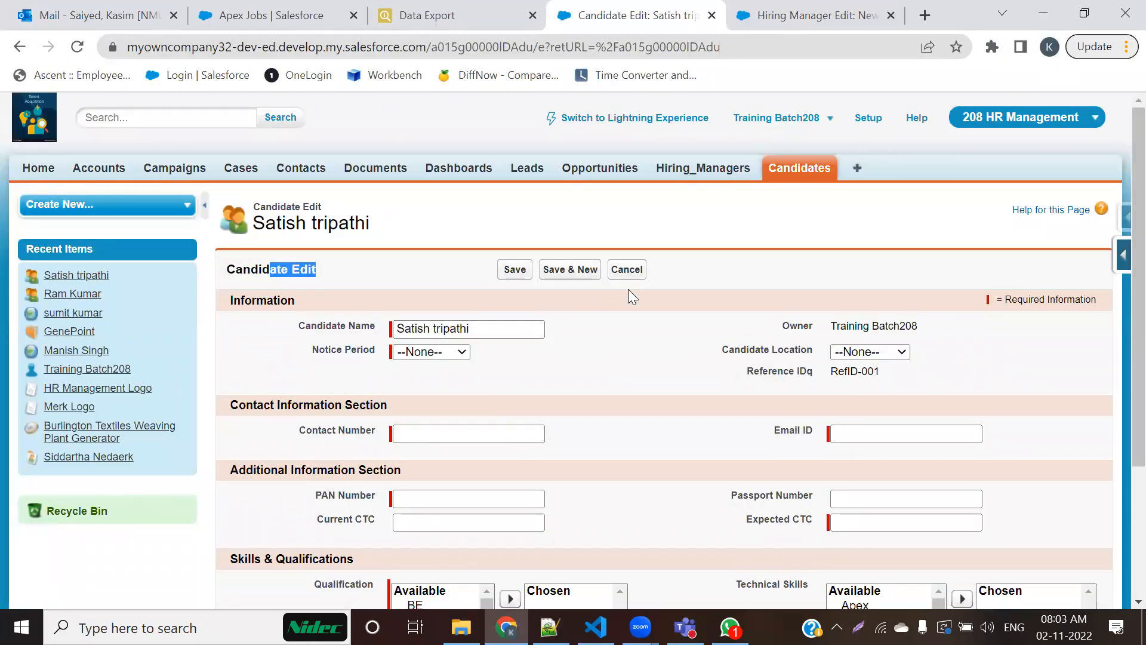
left_click(634, 269)
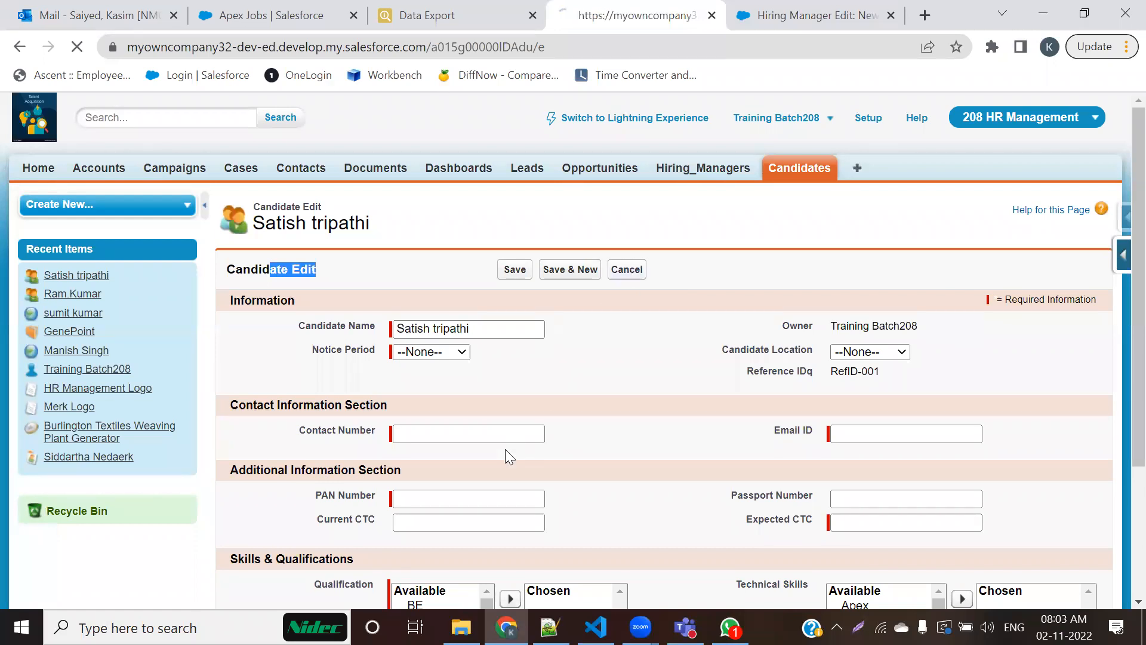
scroll(507, 444, "down", 3)
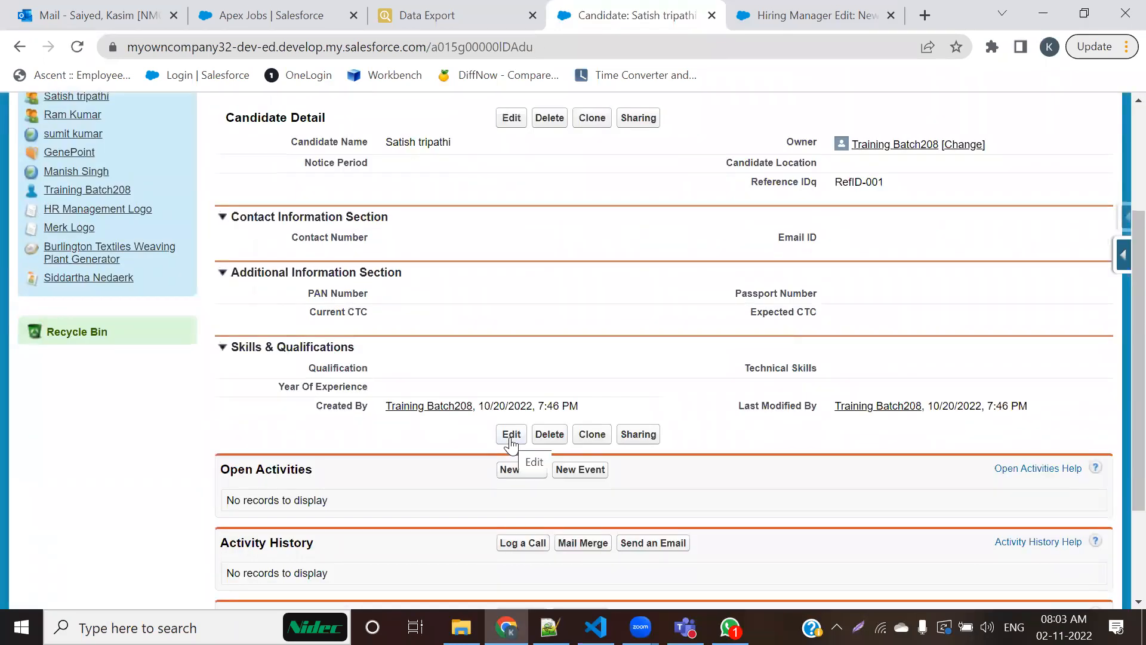
scroll(537, 197, "up", 3)
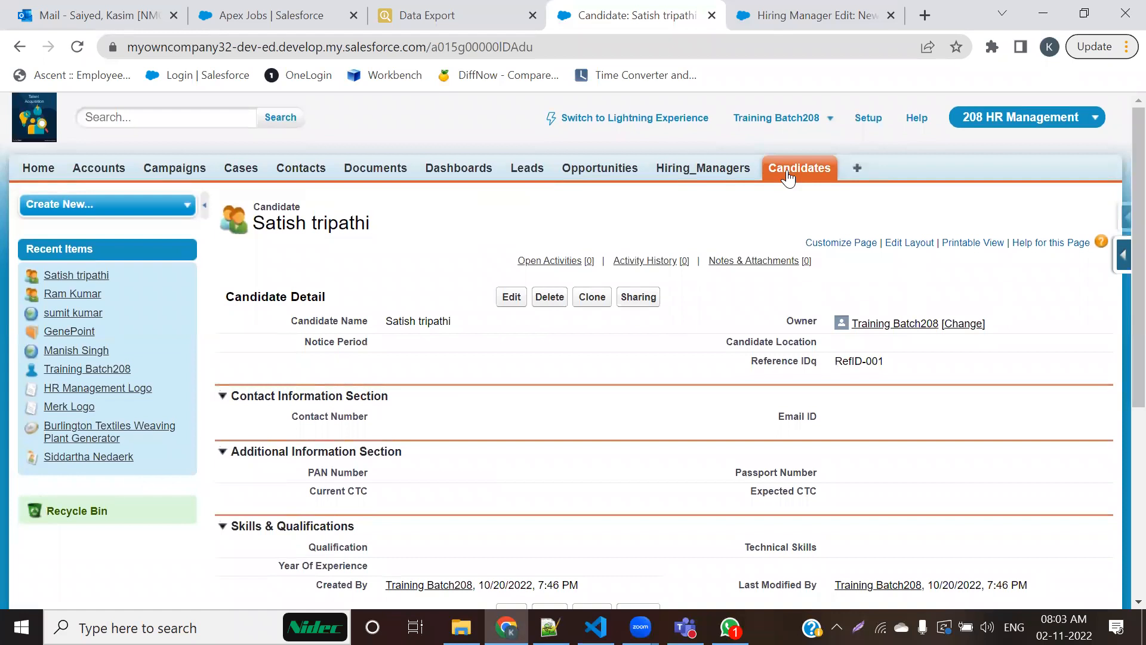
Step: Open the candidate record with Reference ID RefID-002 and highlight its Candidate Detail heading
left_click(788, 173)
left_click(254, 377)
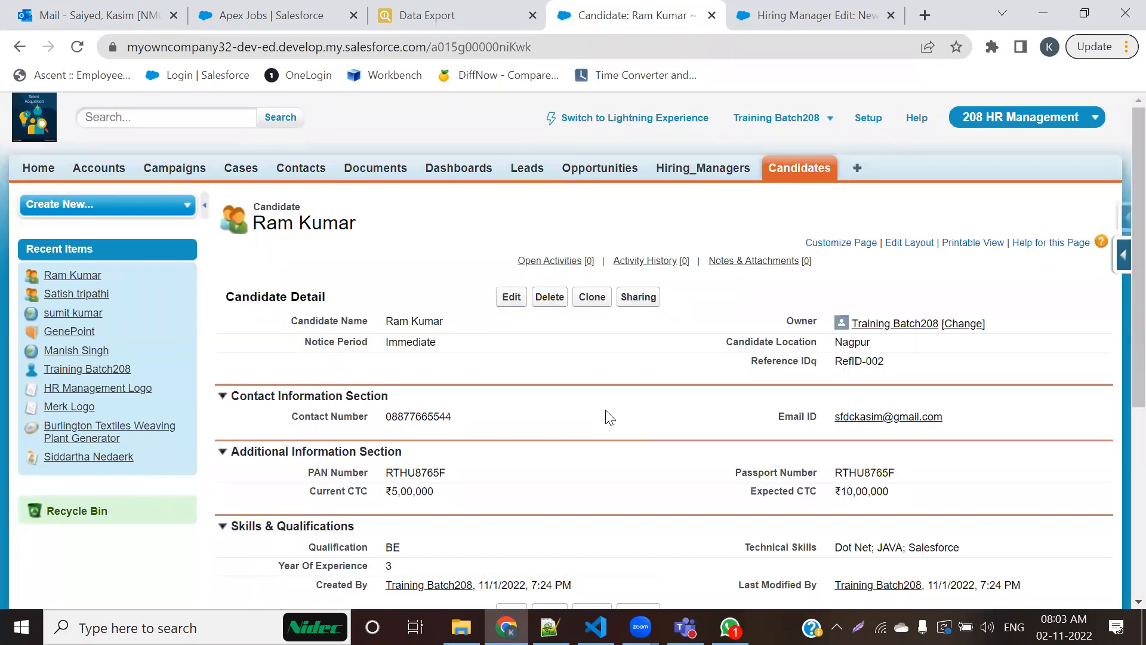
left_click_drag(340, 299, 299, 297)
Step: Open the GenePoint account from Accounts in a new tab, close the Hiring Manager tab, and highlight the Account Detail fields and heading
middle_click(103, 175)
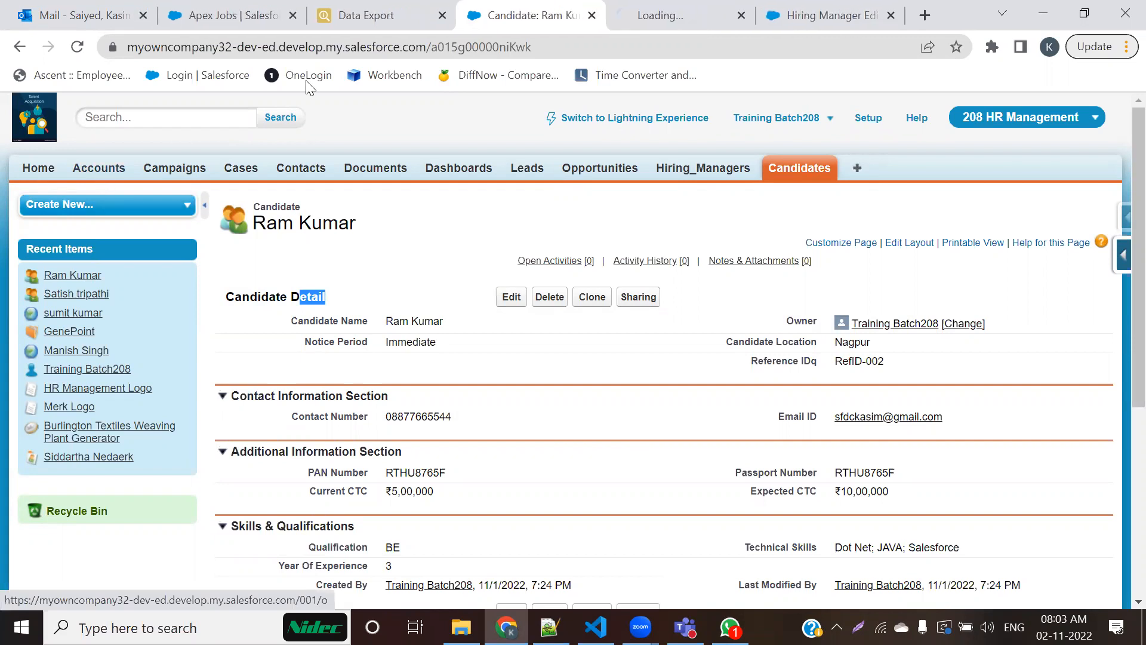
left_click(899, 15)
left_click(746, 8)
left_click(262, 357)
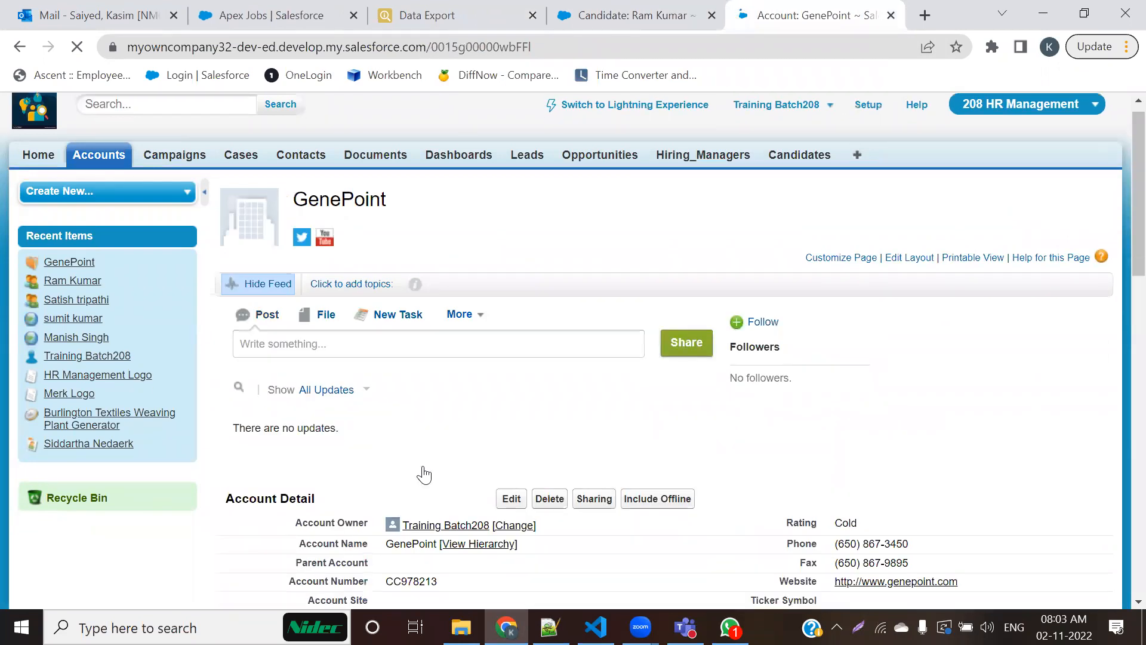
scroll(425, 473, "down", 5)
left_click_drag(284, 175, 1011, 504)
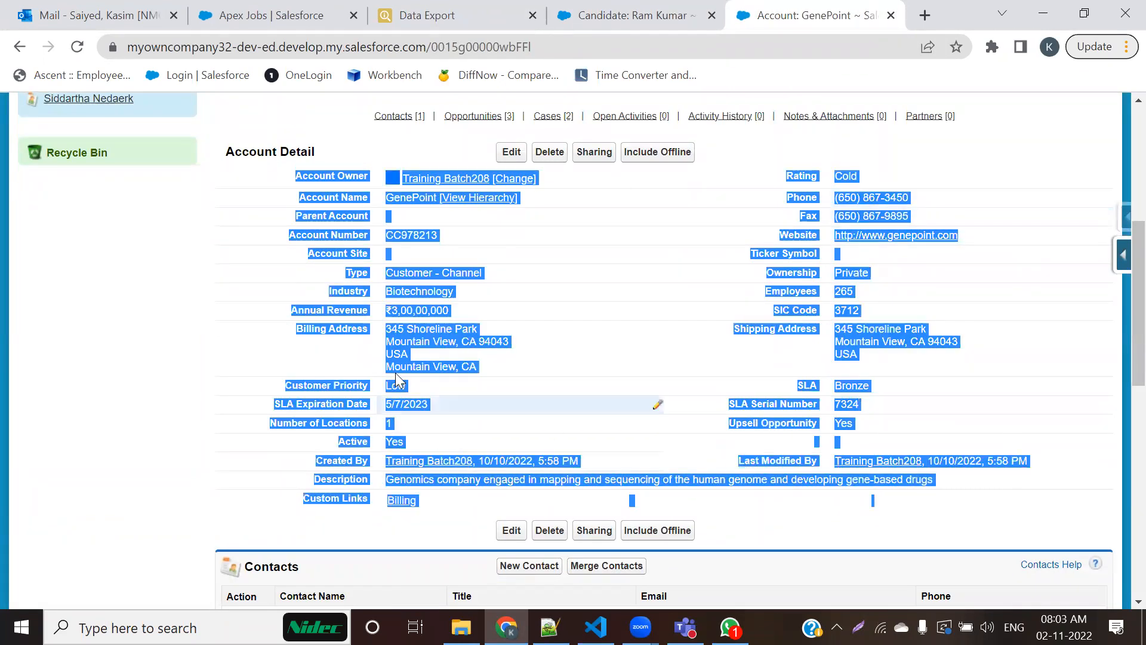
left_click(469, 296)
left_click_drag(223, 152, 340, 159)
Step: Open the GenePoint account for editing and examine the section headers on its edit page
left_click(511, 151)
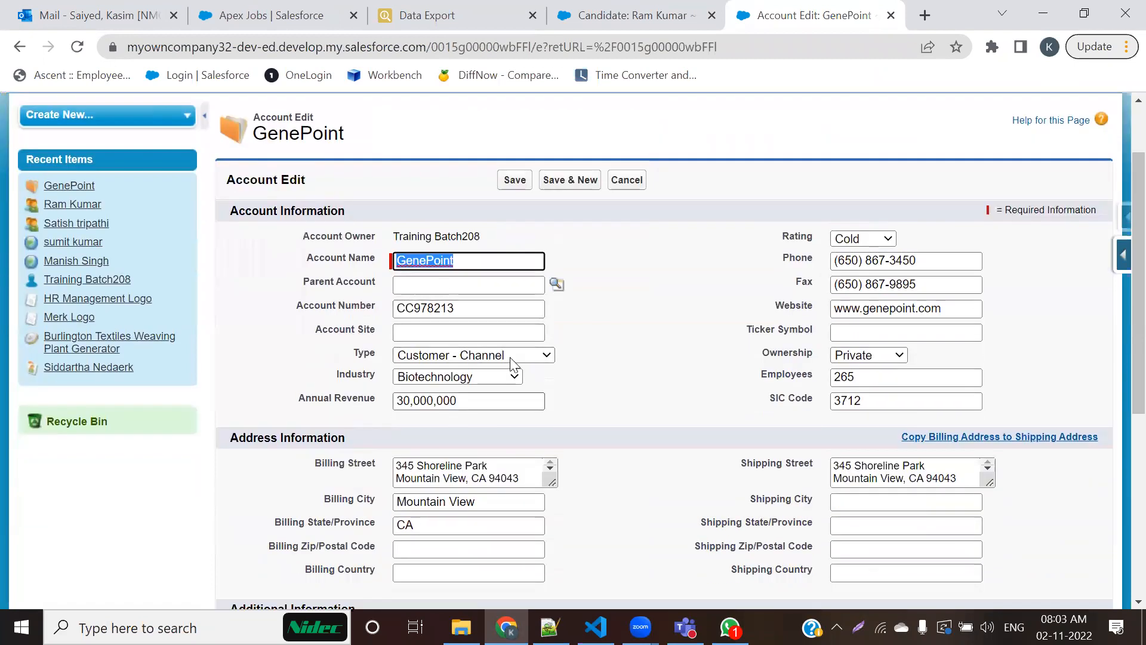
scroll(734, 367, "down", 6)
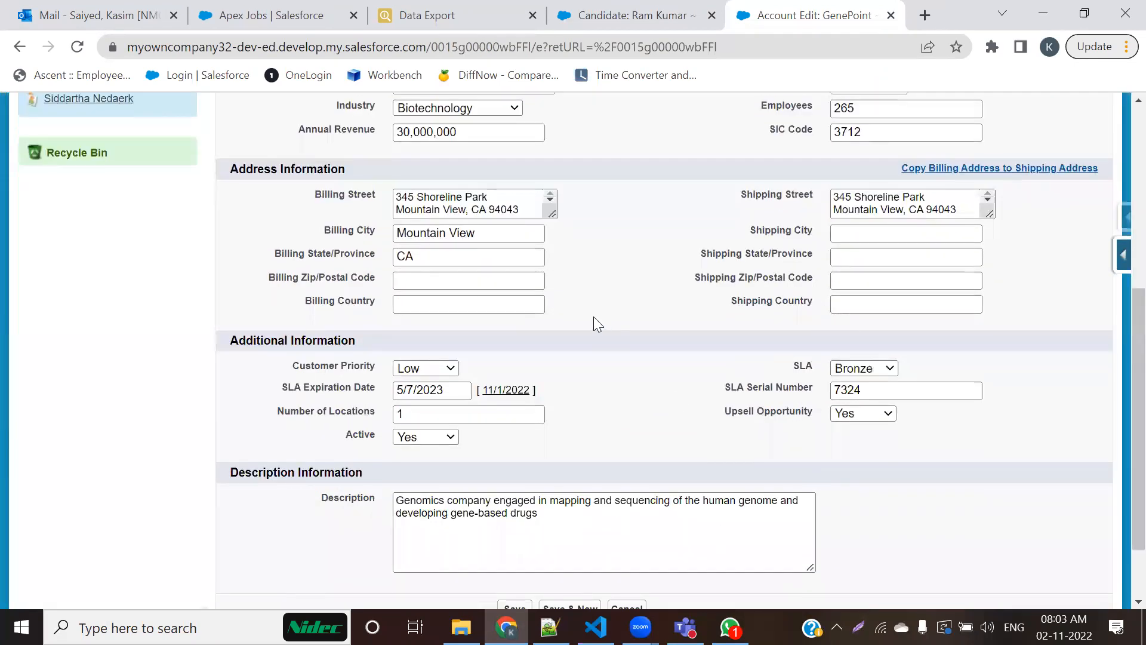
scroll(593, 316, "up", 5)
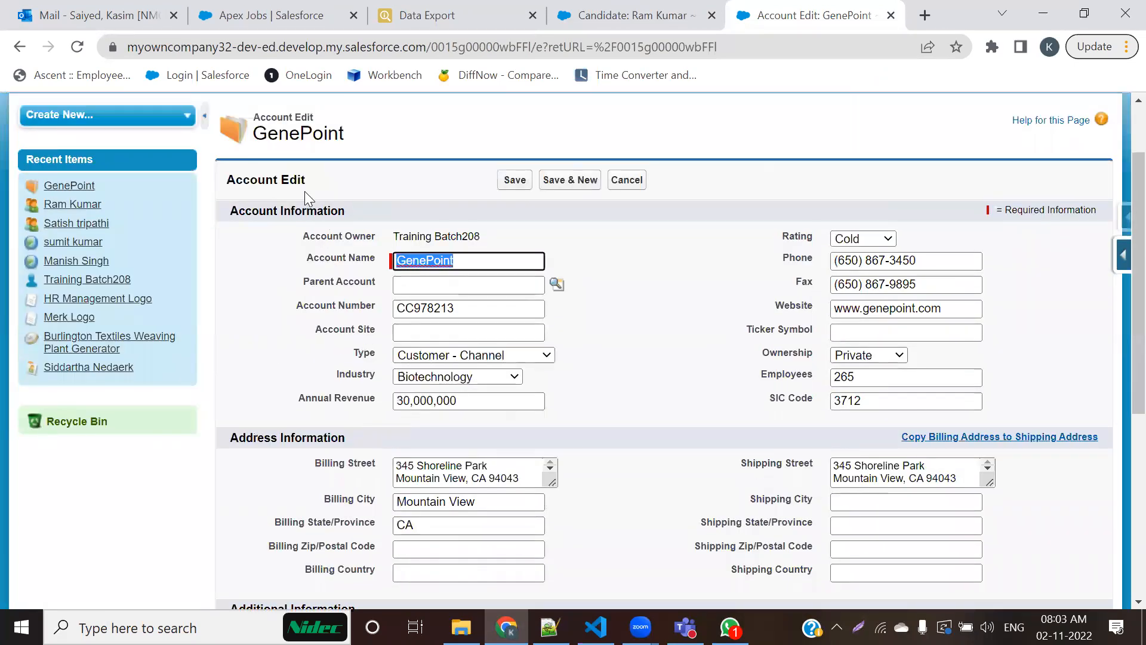
scroll(299, 284, "up", 2)
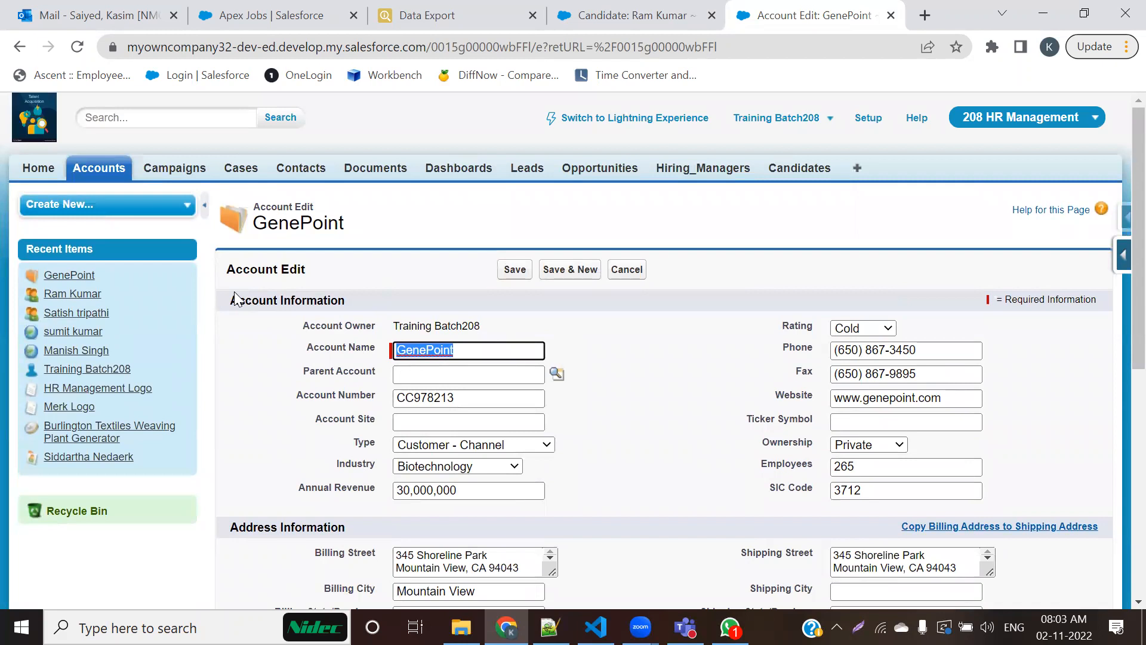
scroll(360, 299, "down", 3)
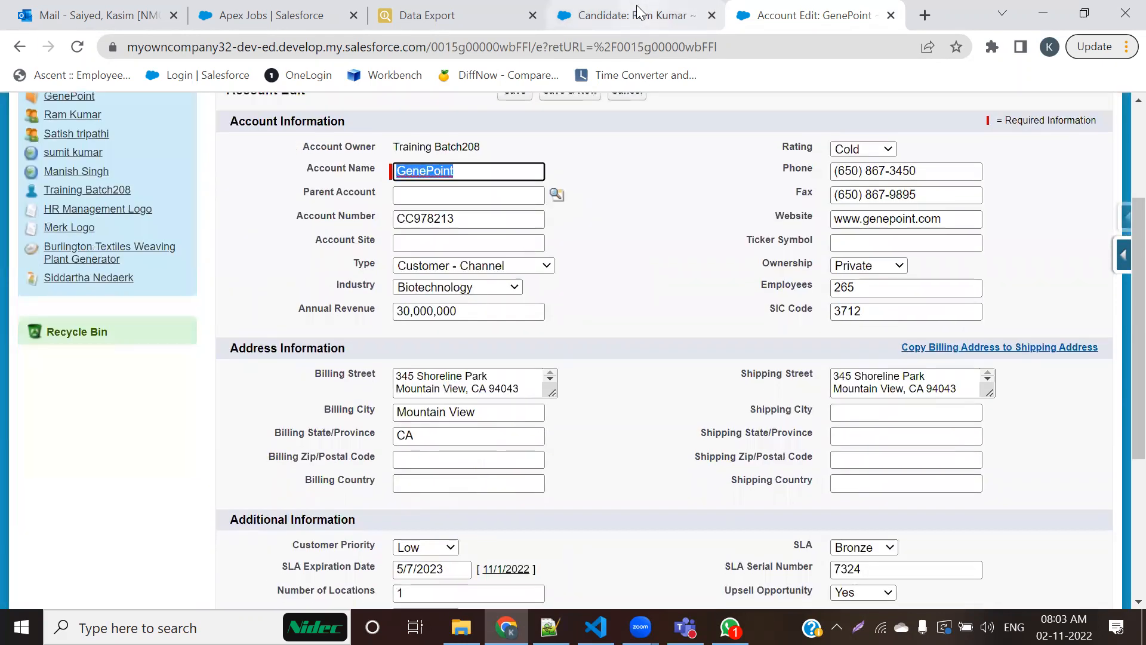
Step: Check the candidate detail page, leave the GenePoint edit form, and reopen the account's detail page to compare section headers
left_click(636, 13)
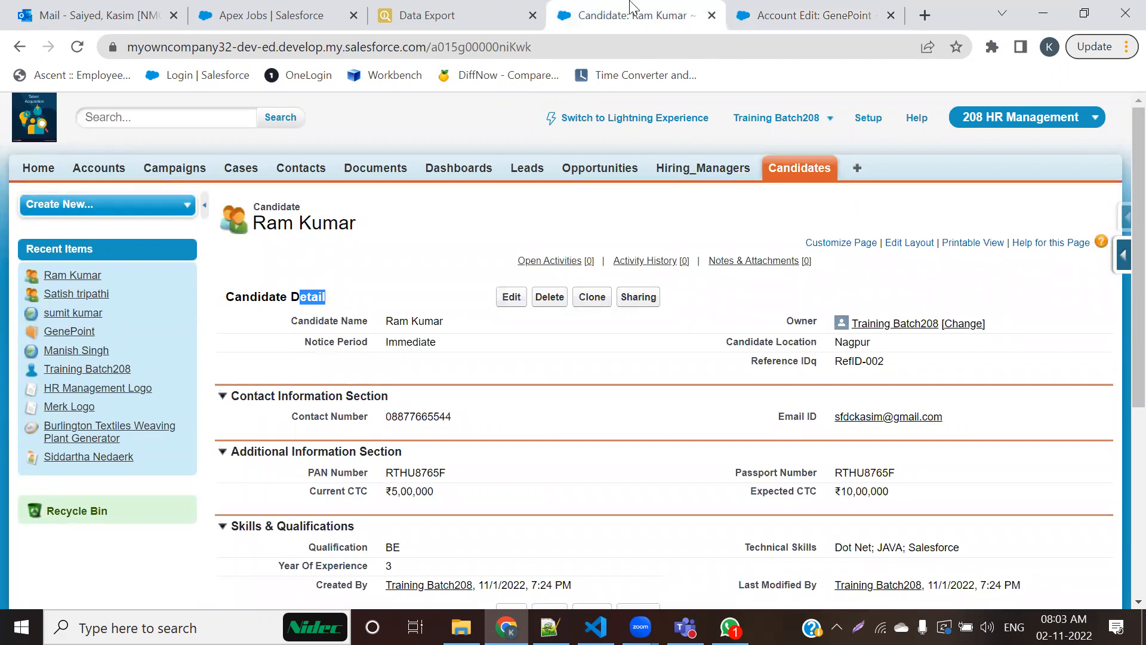
left_click(811, 15)
scroll(312, 439, "up", 3)
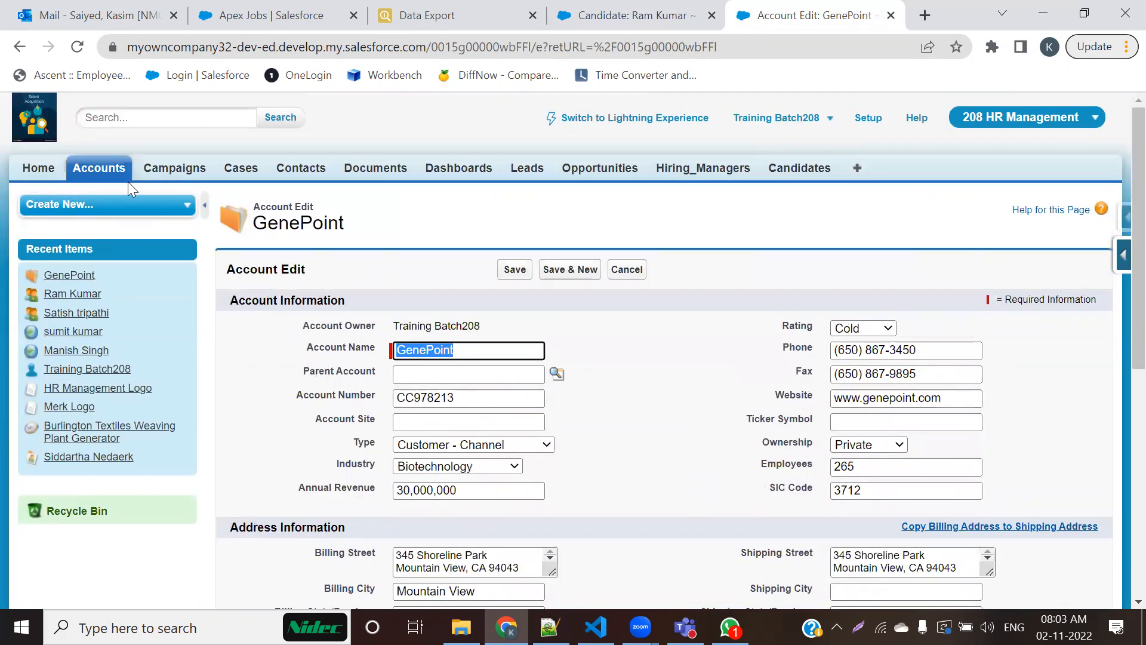
left_click(110, 169)
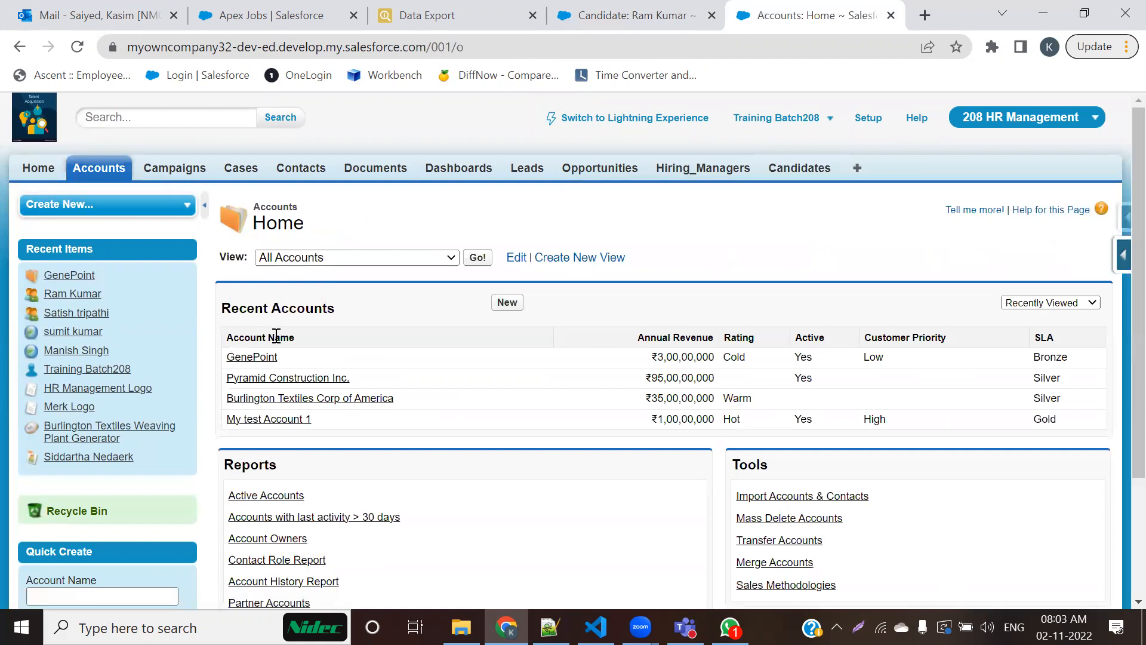
left_click(256, 359)
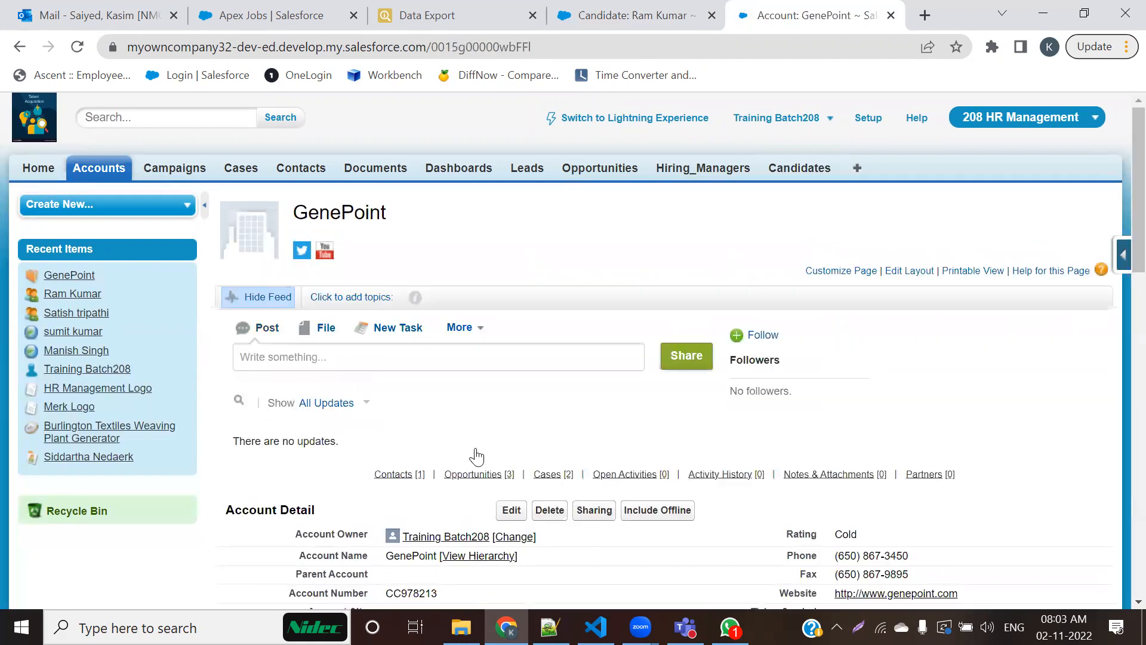
scroll(266, 414, "down", 3)
Step: Return to the candidate record and open its page layout for editing at the field sections
left_click(572, 7)
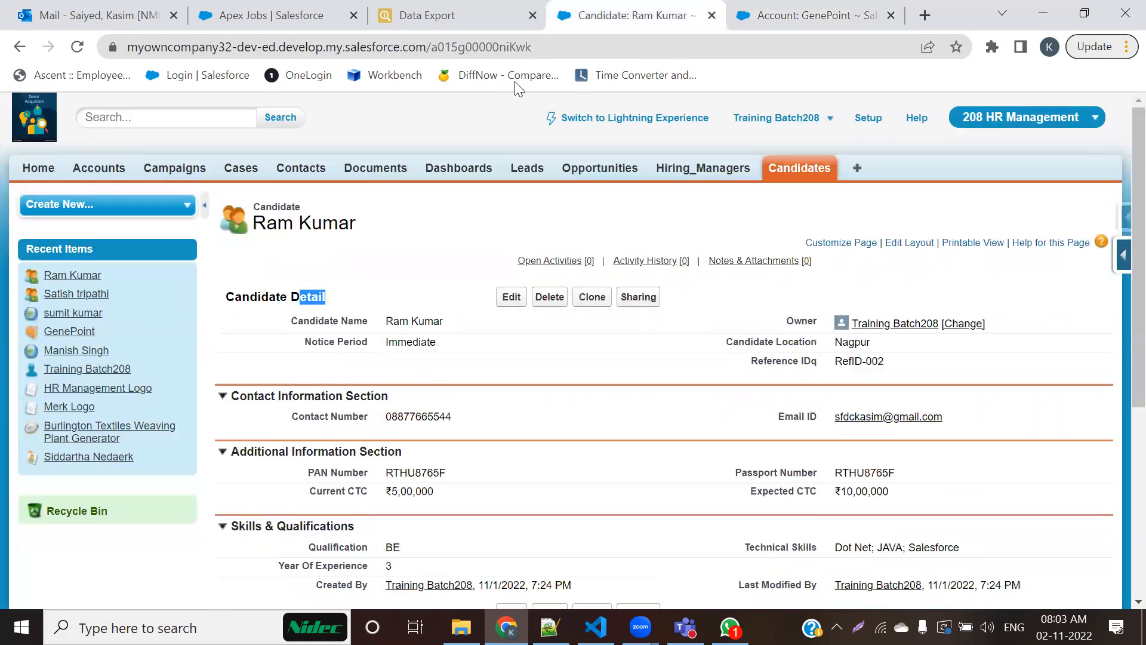
left_click(1122, 255)
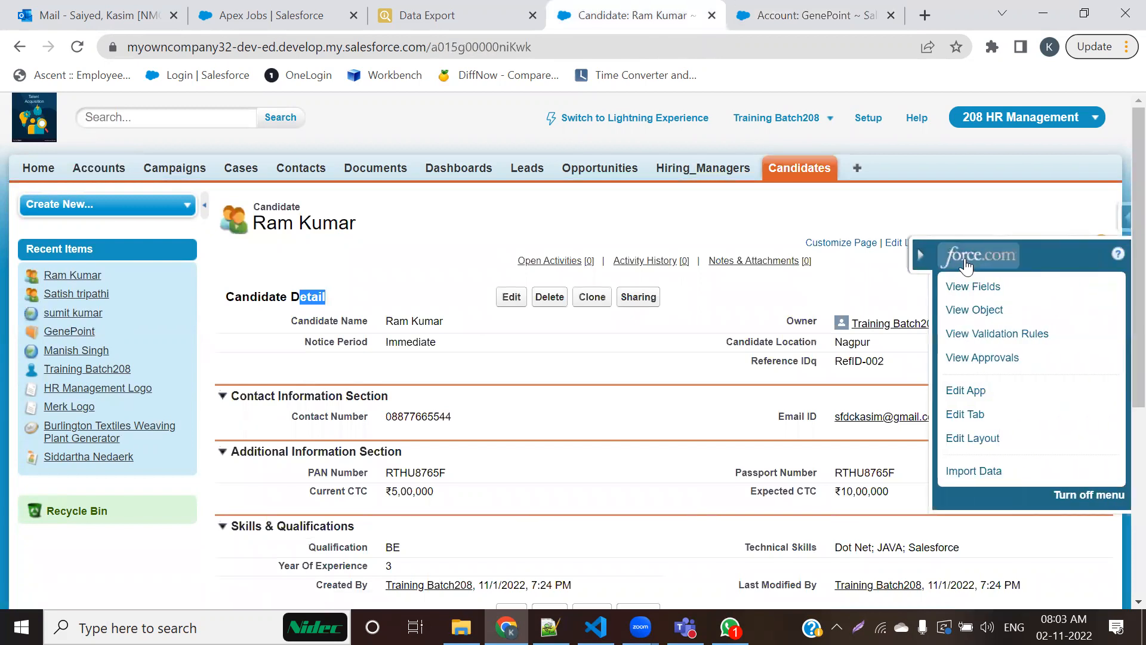
left_click(972, 443)
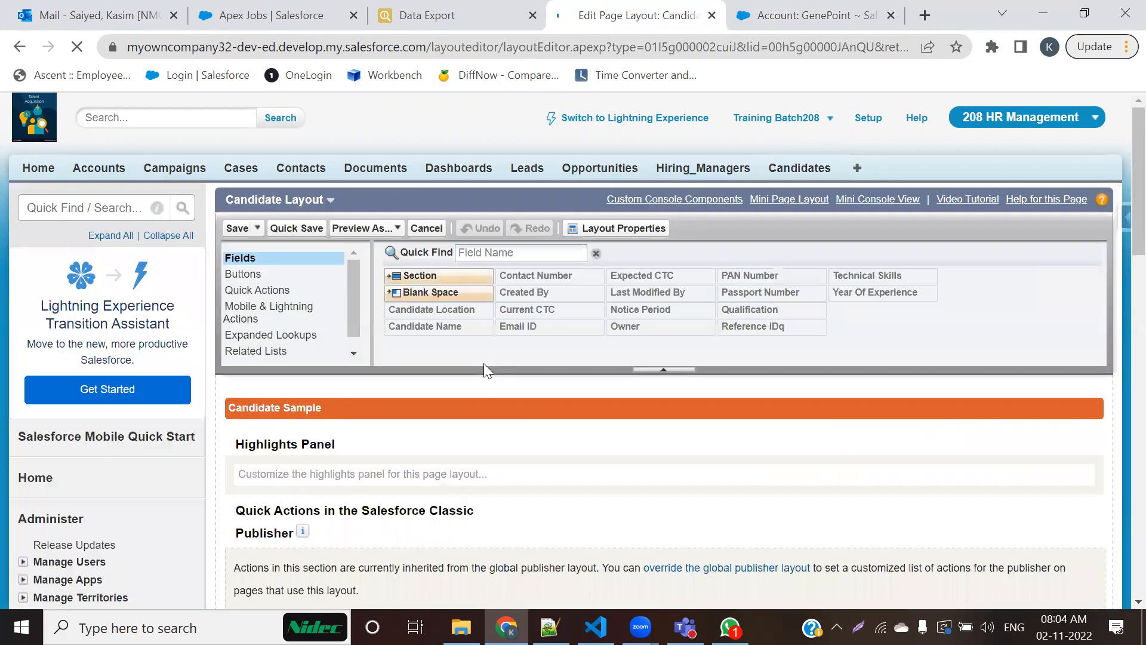
scroll(481, 364, "down", 8)
scroll(470, 374, "down", 2)
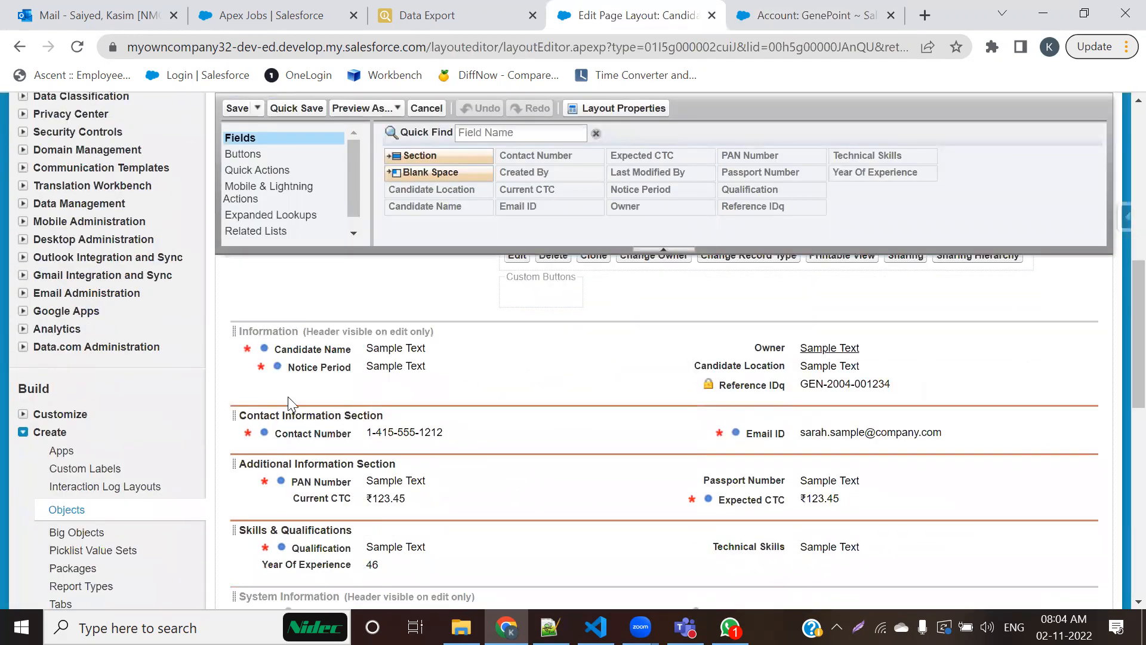
Step: Open the Section Properties of the Contact Information Section both from its header and its properties control, closing them without changes
double_click(267, 417)
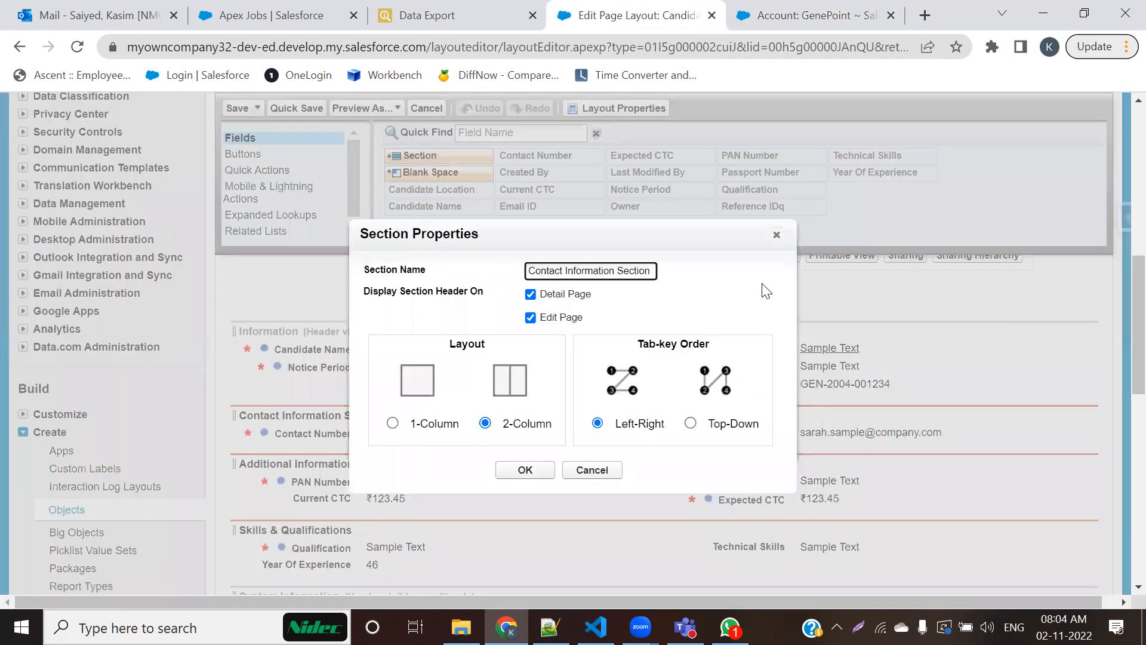
left_click(777, 235)
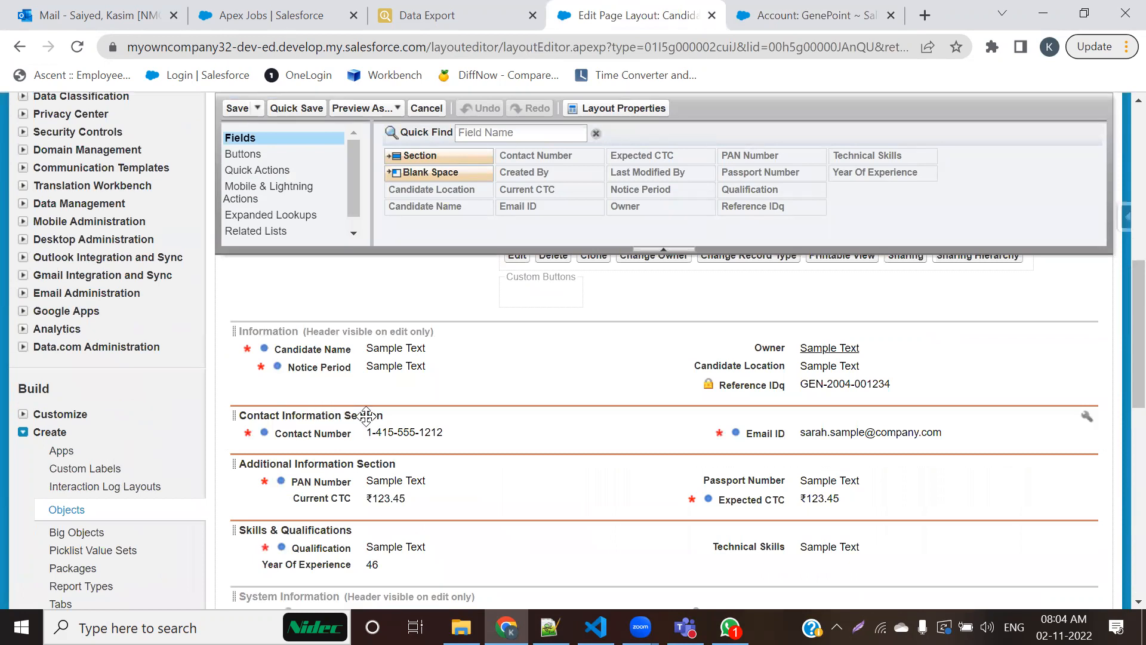
left_click(1086, 419)
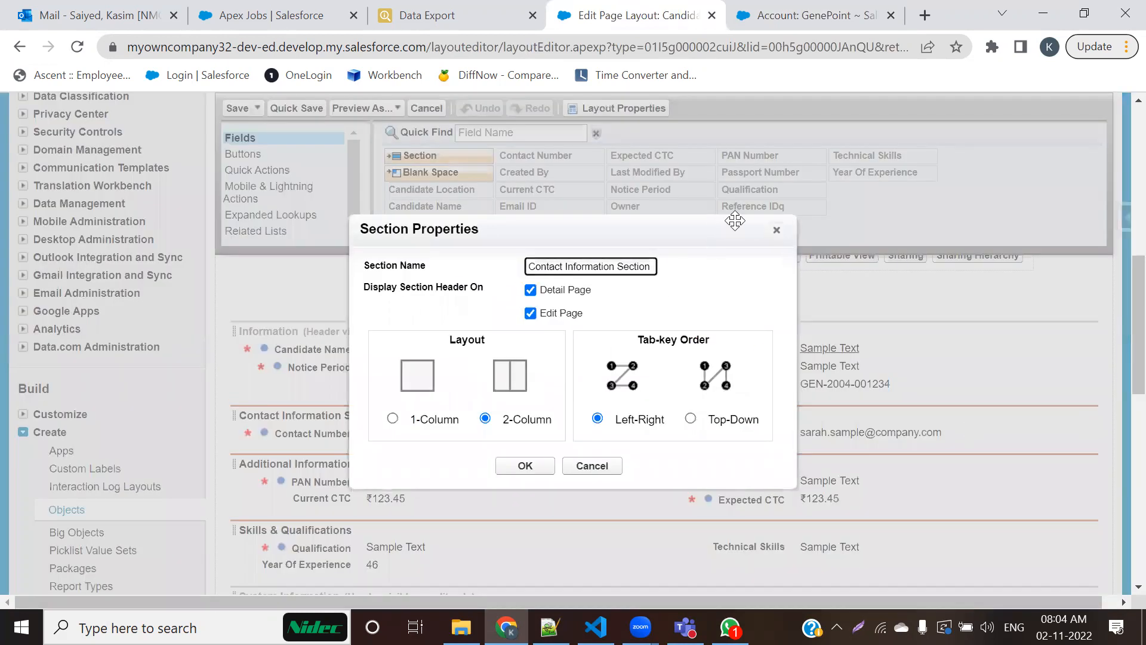
left_click(777, 231)
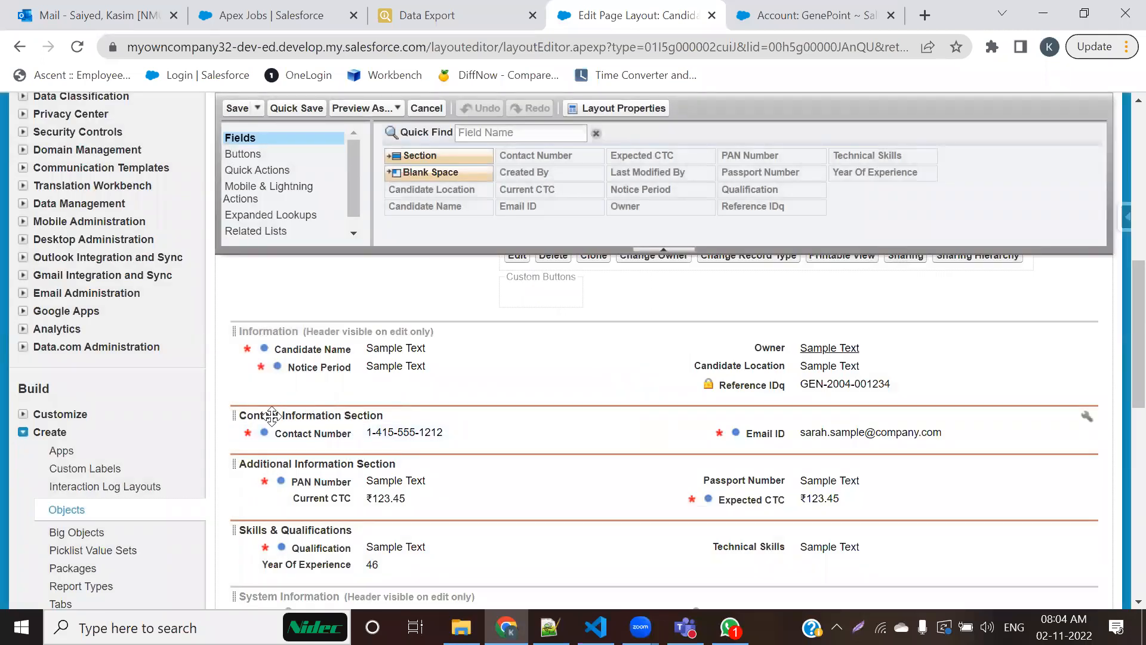
Step: Turn off the Contact Information Section's header on the Detail Page, keeping it on the Edit Page
scroll(277, 388, "down", 3)
scroll(285, 367, "up", 1)
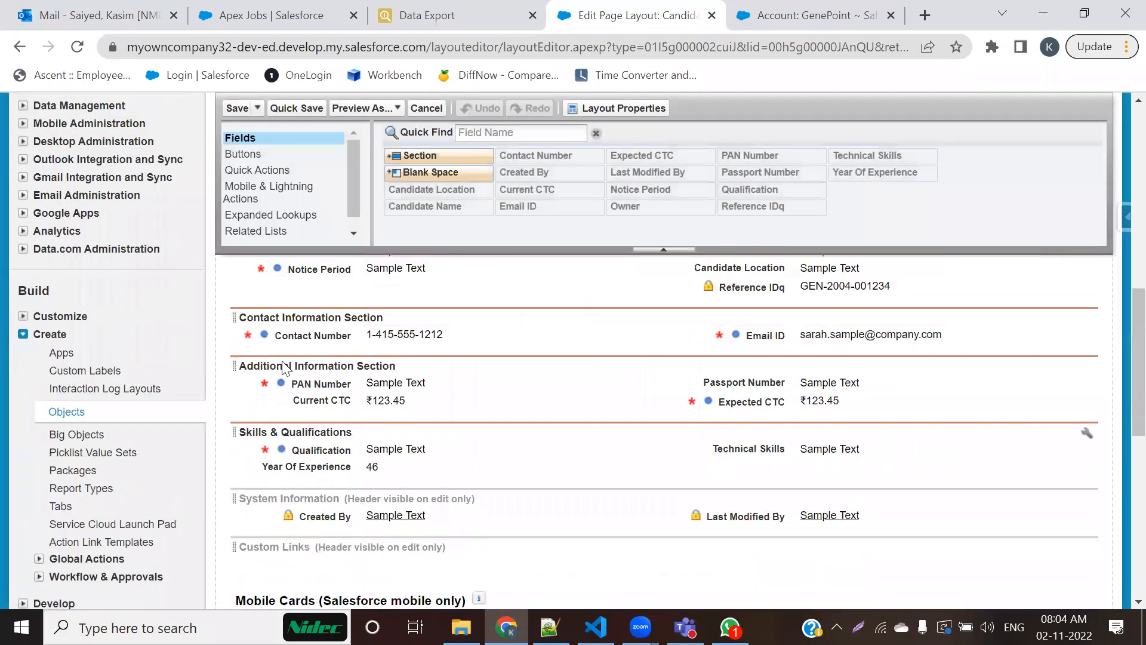
scroll(284, 368, "up", 1)
double_click(279, 330)
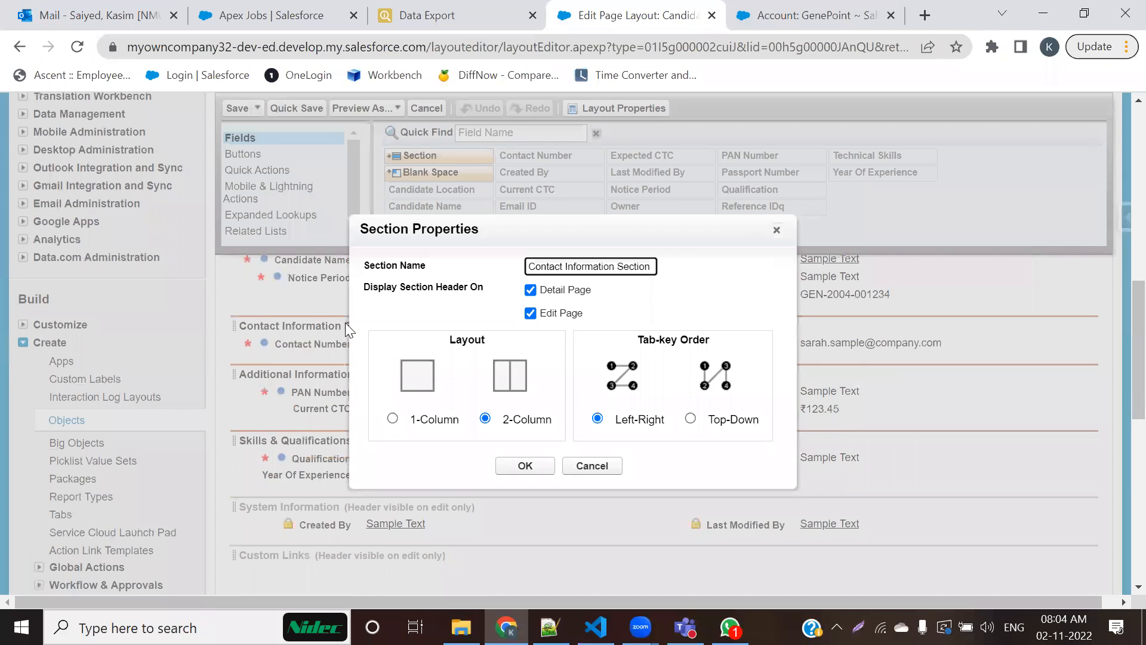
left_click(530, 290)
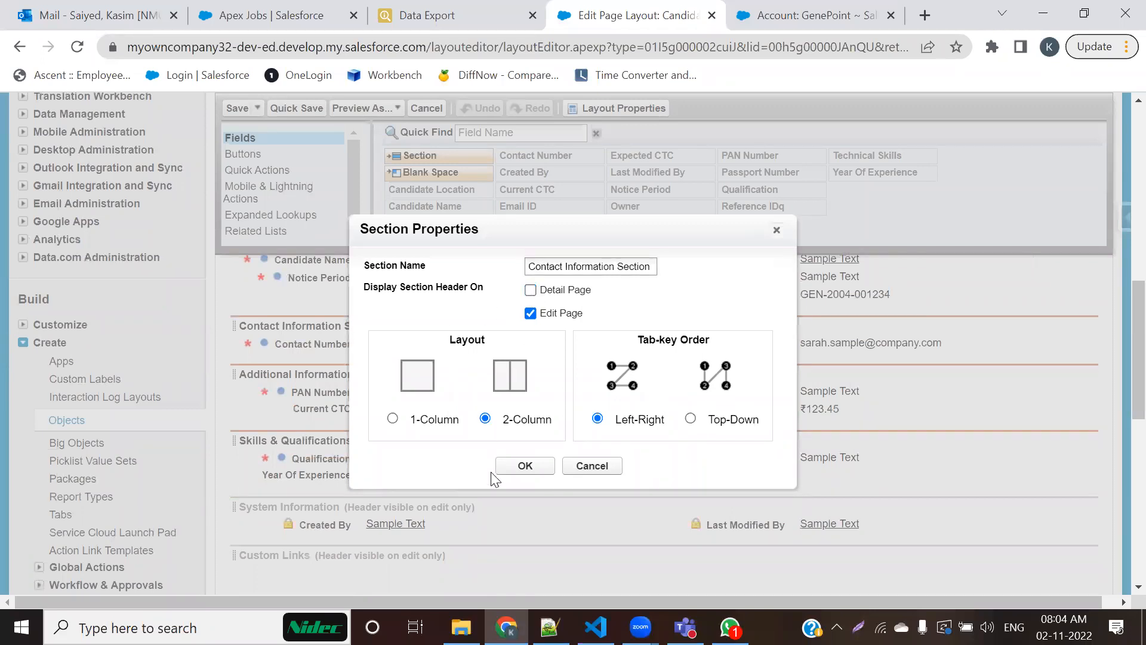
left_click(522, 467)
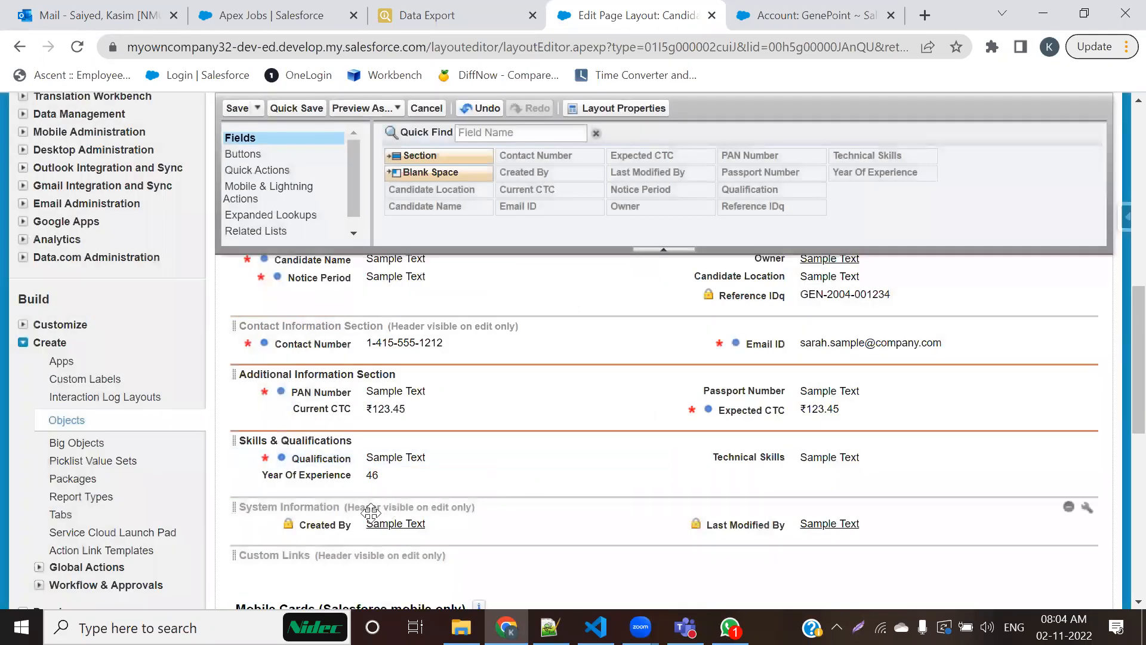
Step: Turn off the Additional Information Section's header display on the Detail Page and apply the section properties
double_click(315, 374)
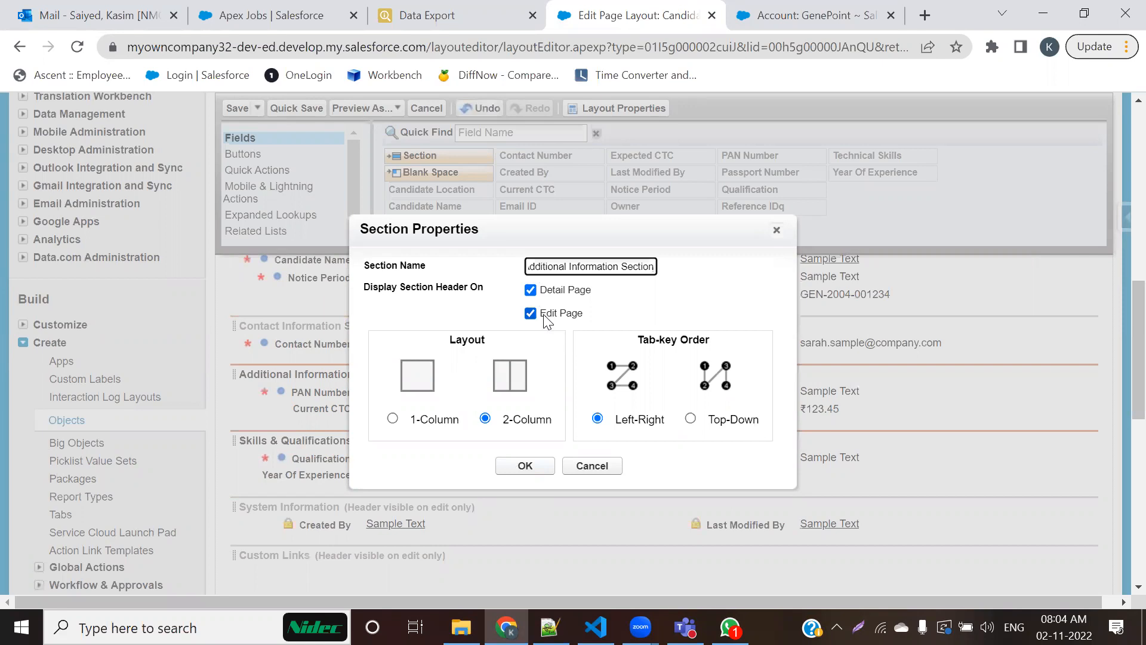
left_click(531, 291)
left_click(531, 291)
left_click(514, 466)
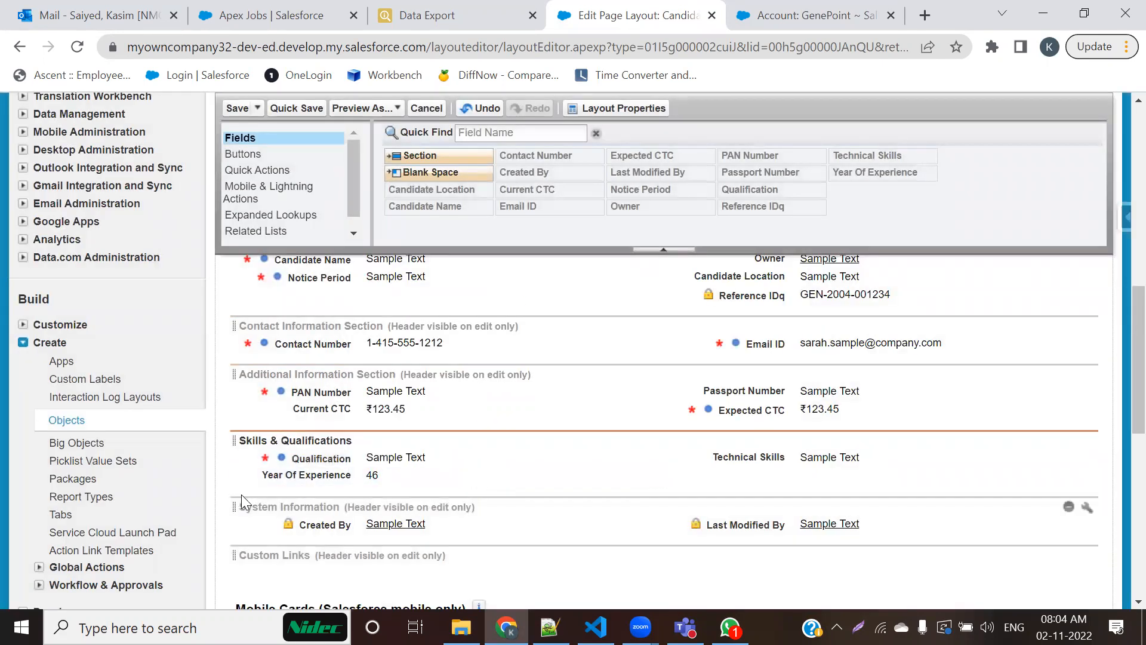
Step: Turn off the Skills & Qualifications section's header on the Detail Page and save the Candidate page layout
double_click(275, 440)
left_click(530, 291)
left_click(525, 465)
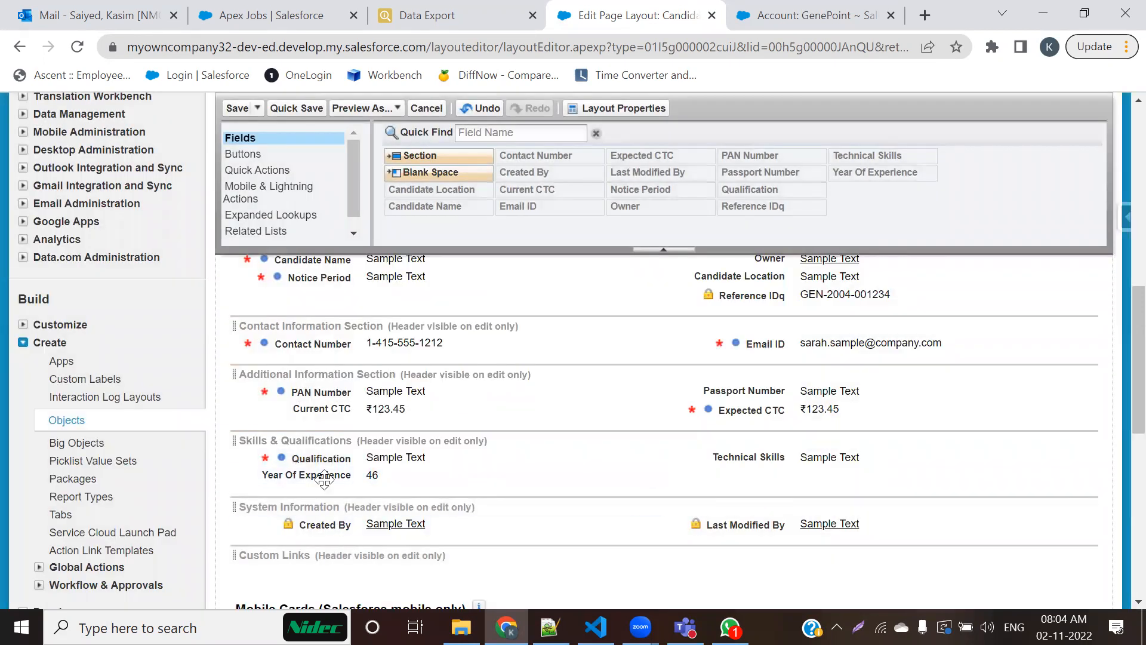
left_click(237, 107)
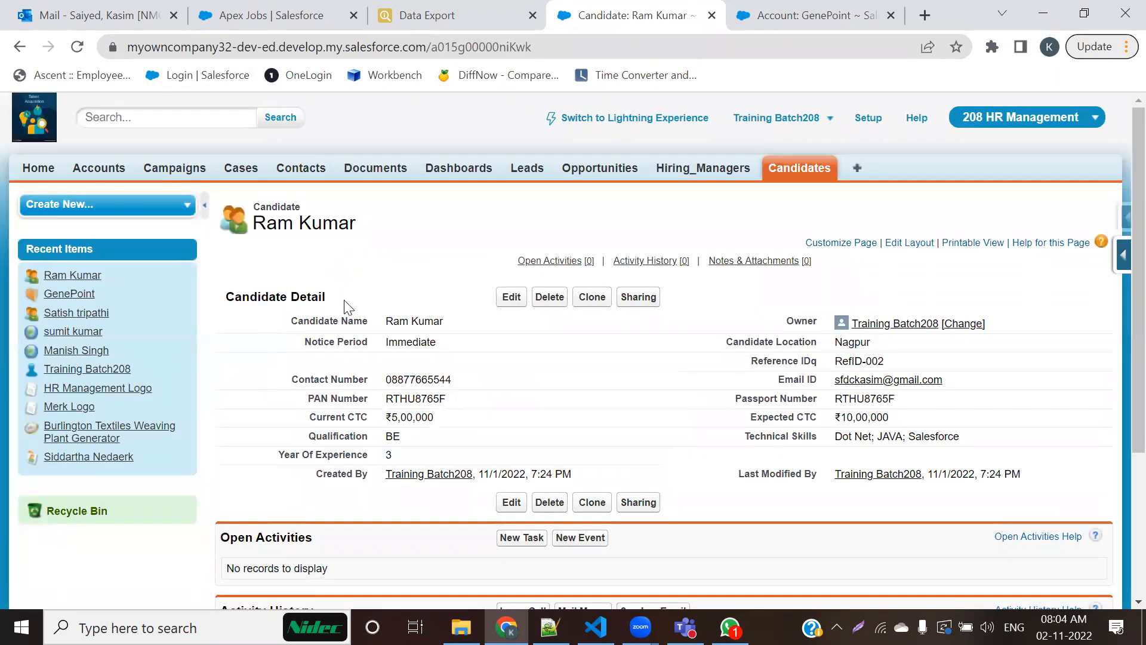
Step: Check the section headers on the candidate's detail page and open the record for editing to compare them
left_click_drag(339, 301, 287, 296)
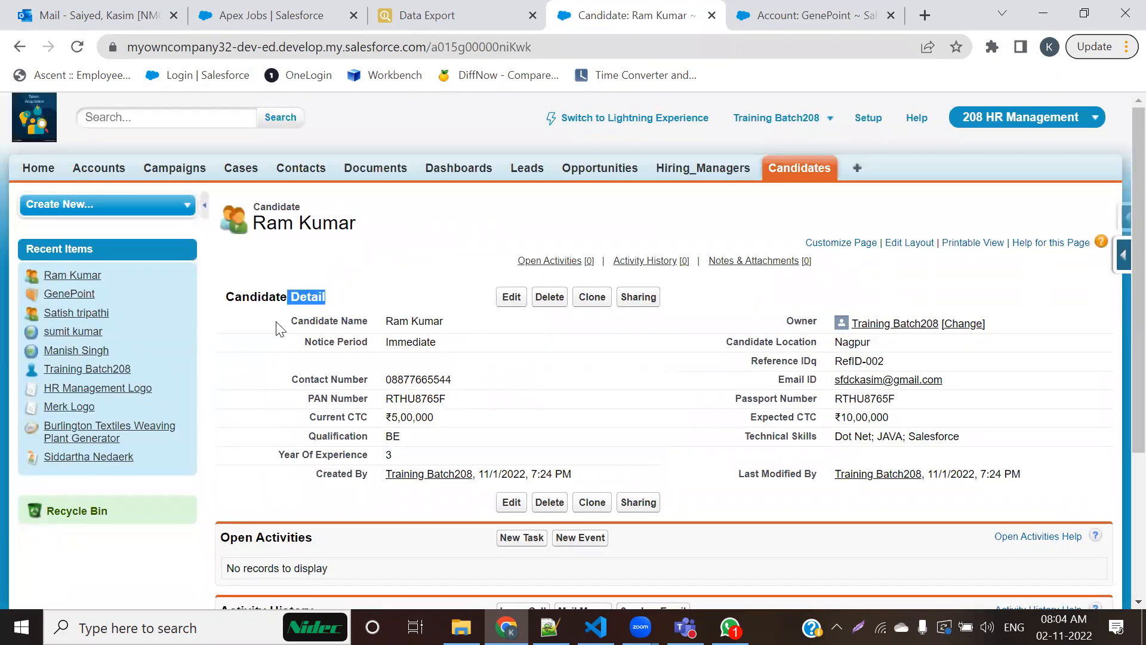
left_click(512, 298)
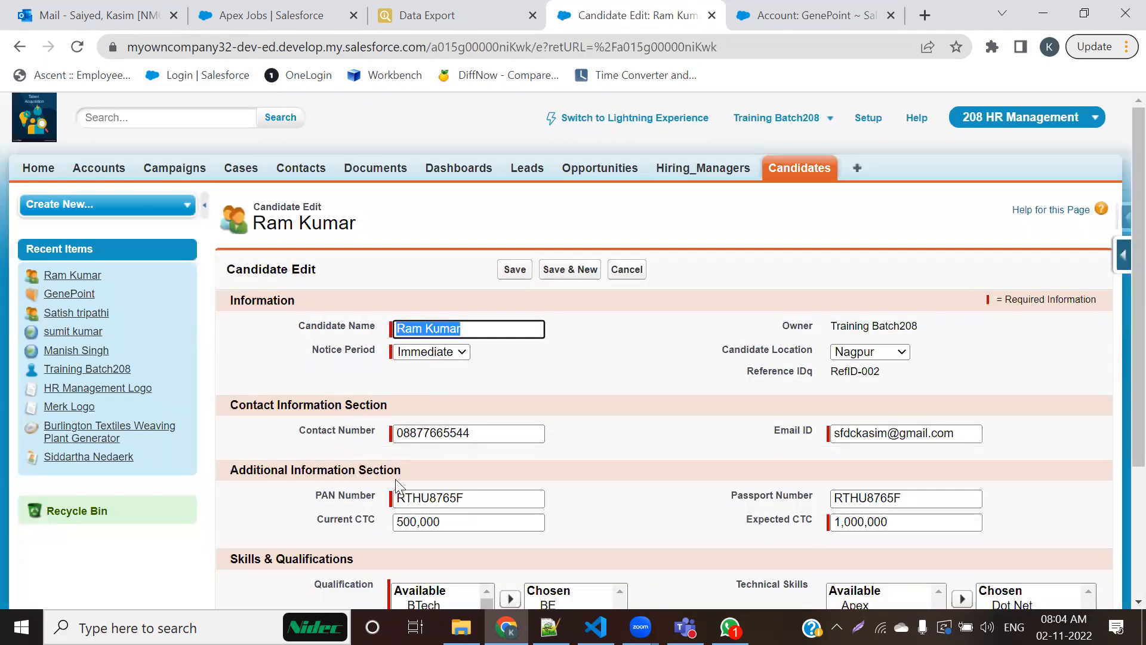
Step: Switch to the Notepad++ notes and review page layout options 4 to 7, from header visibility modes to making fields required
key("alt+Tab")
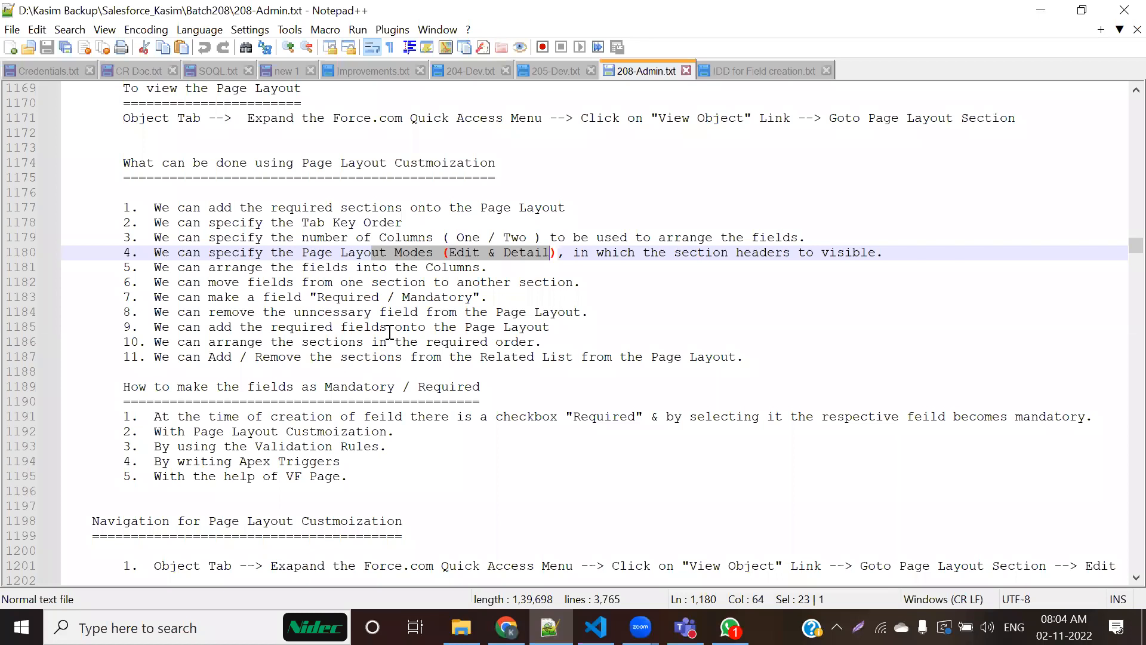
left_click(457, 282)
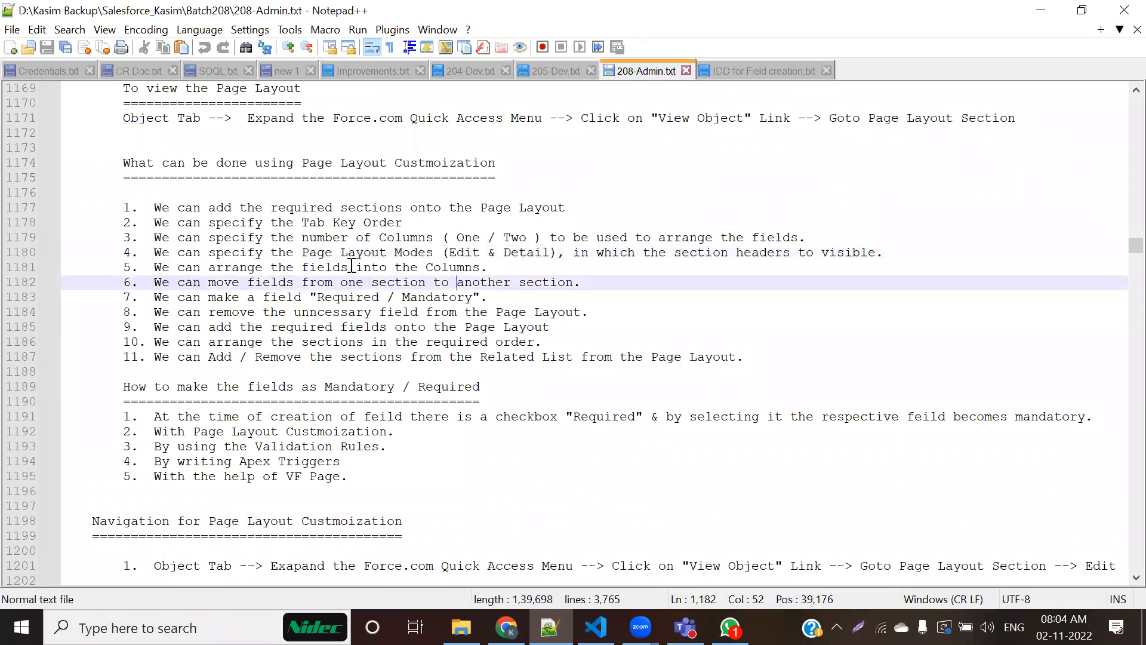
left_click_drag(443, 253, 573, 253)
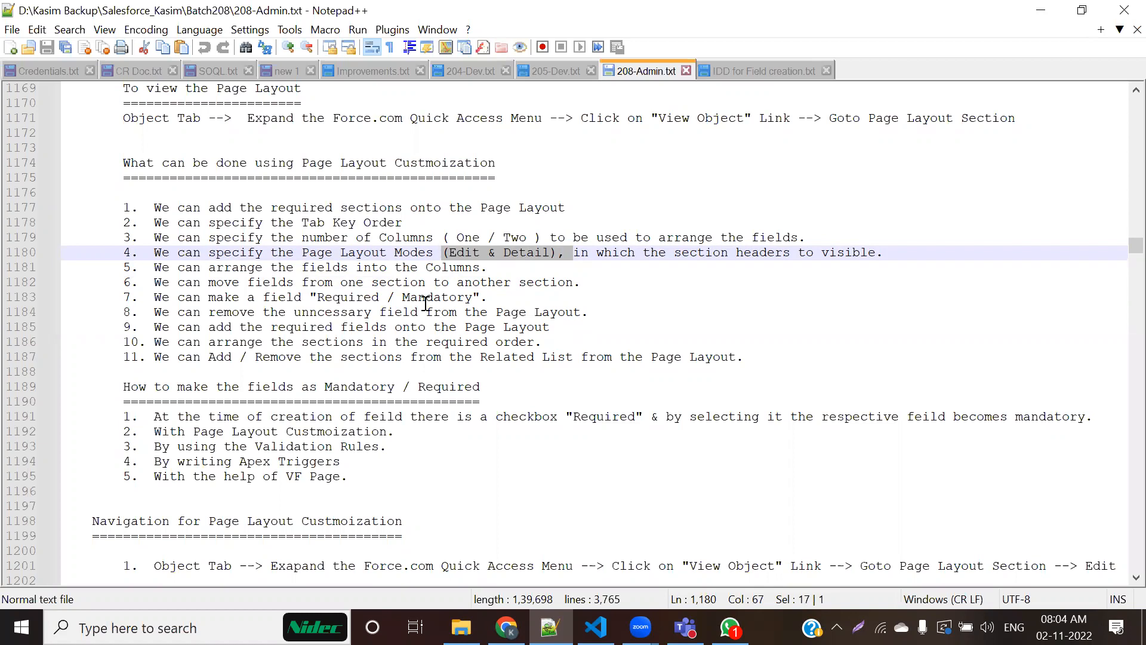
left_click_drag(169, 257, 806, 253)
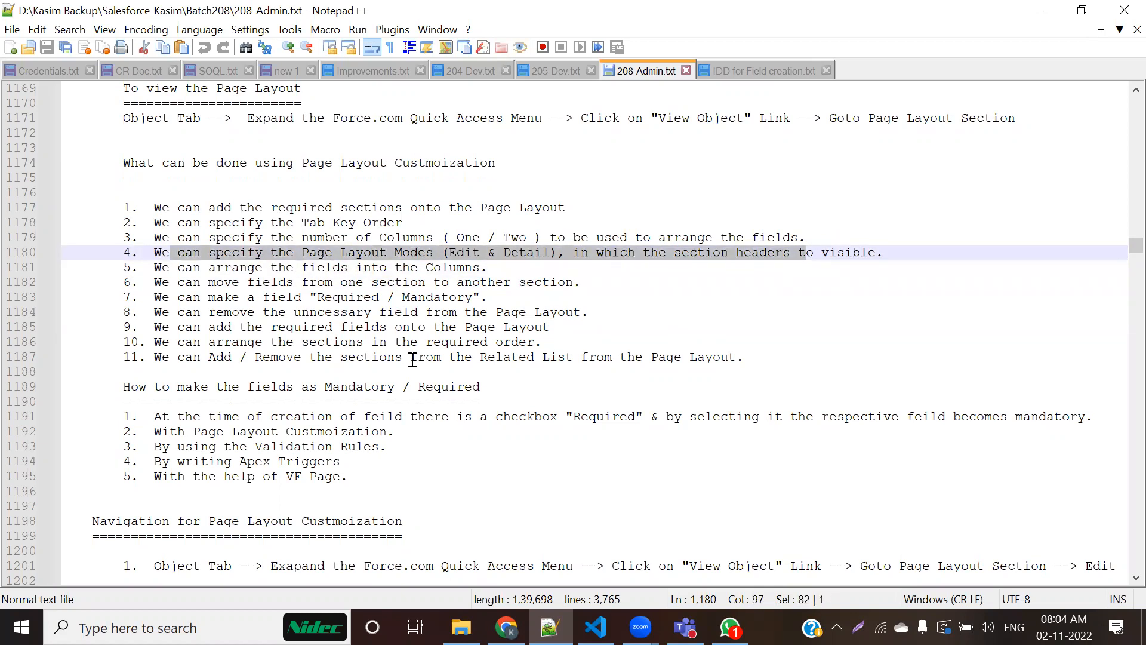
left_click_drag(170, 267, 480, 266)
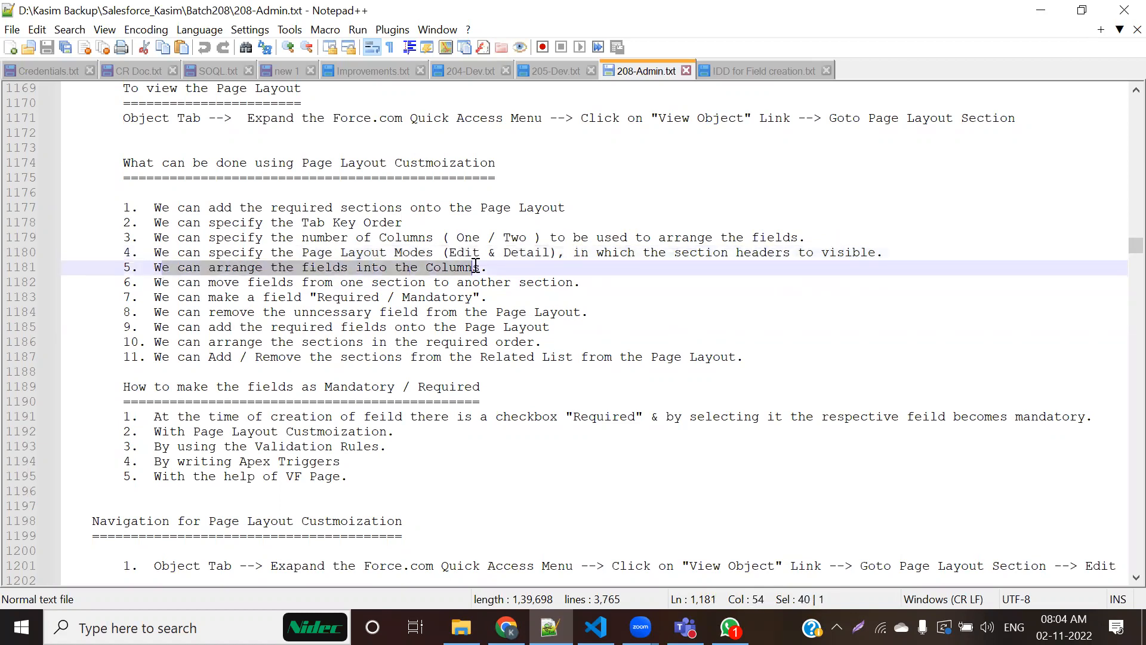
key("alt+Tab")
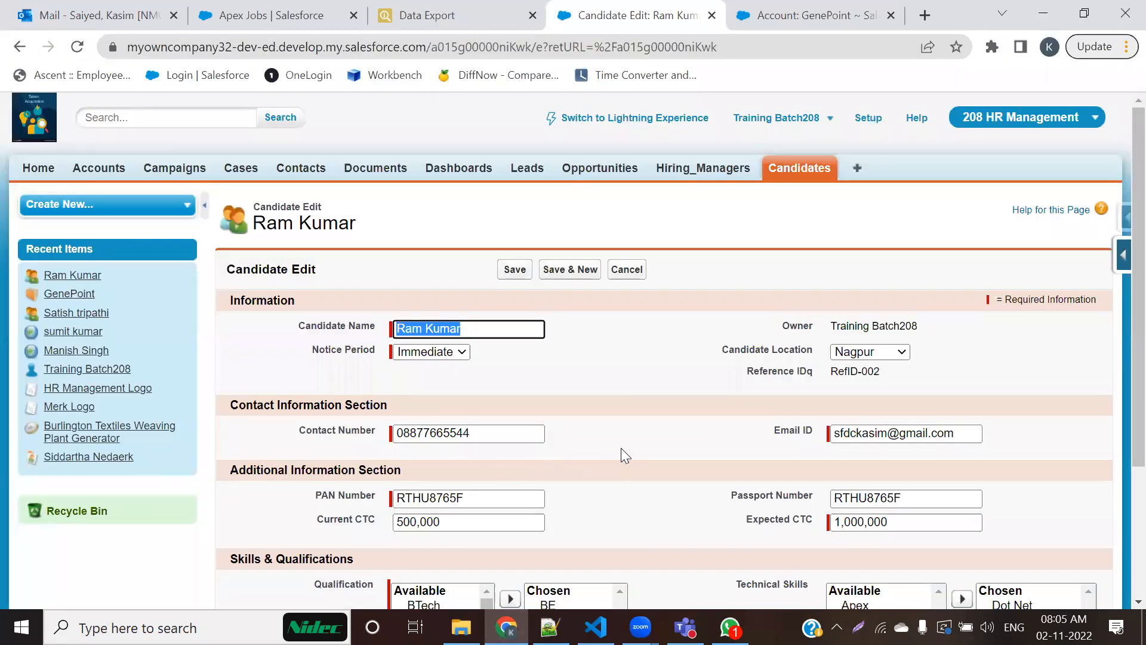
key("alt+Tab")
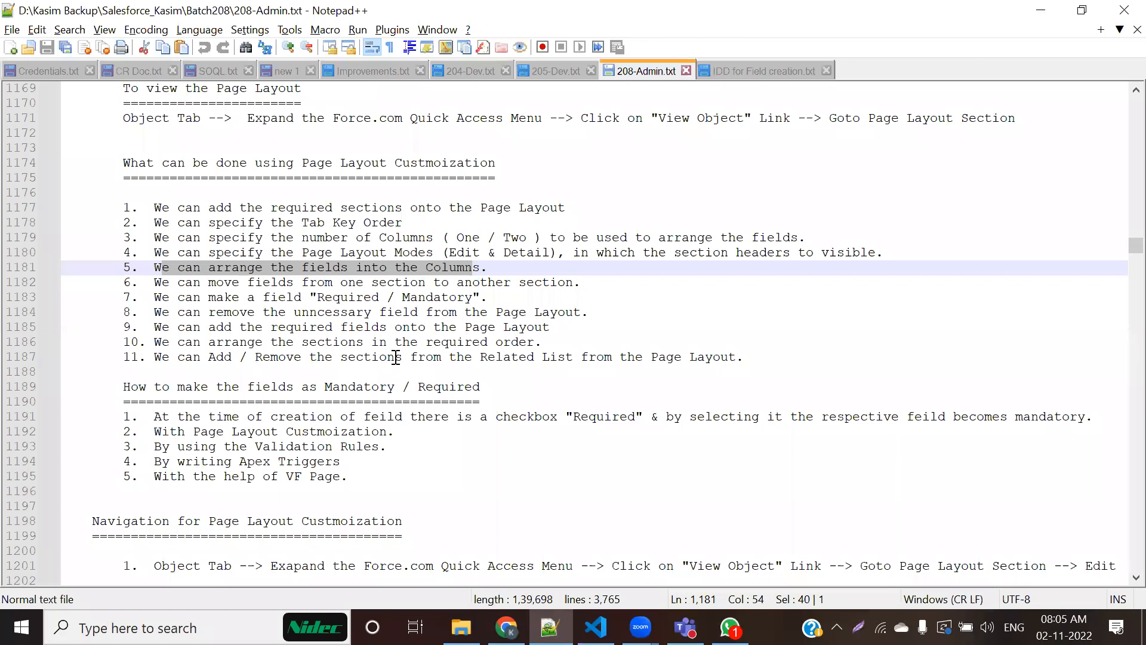
left_click_drag(255, 281, 558, 282)
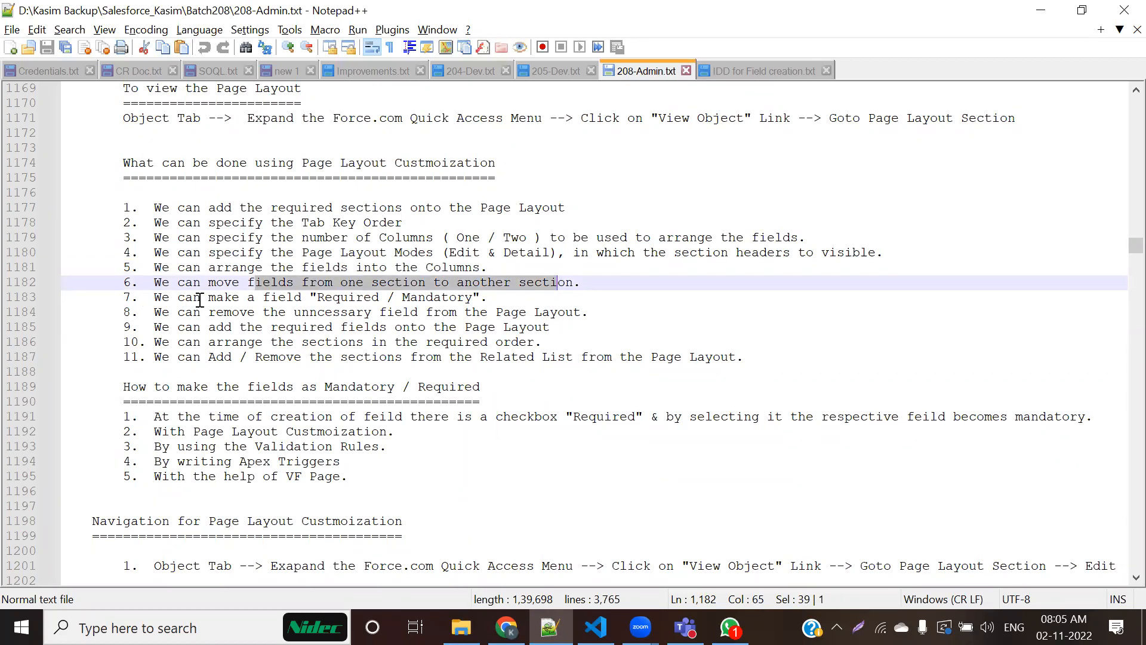
left_click_drag(139, 296, 527, 300)
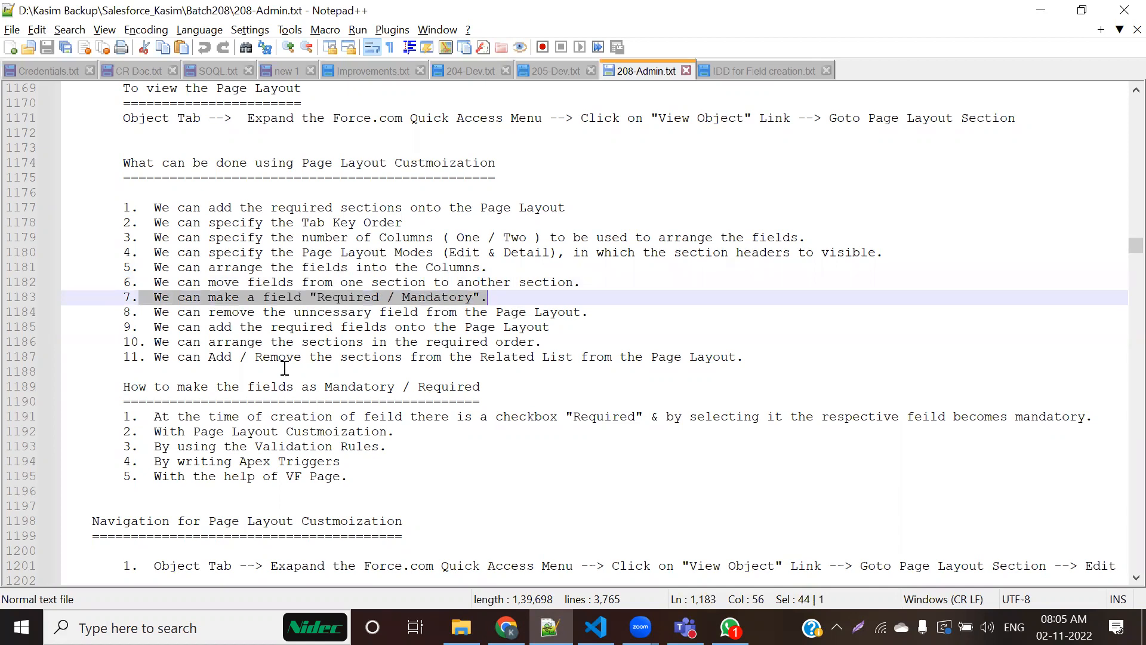
Step: Bookmark the note on making a field "Required / Mandatory" and move on to the note about removing unnecessary fields
left_click(48, 298)
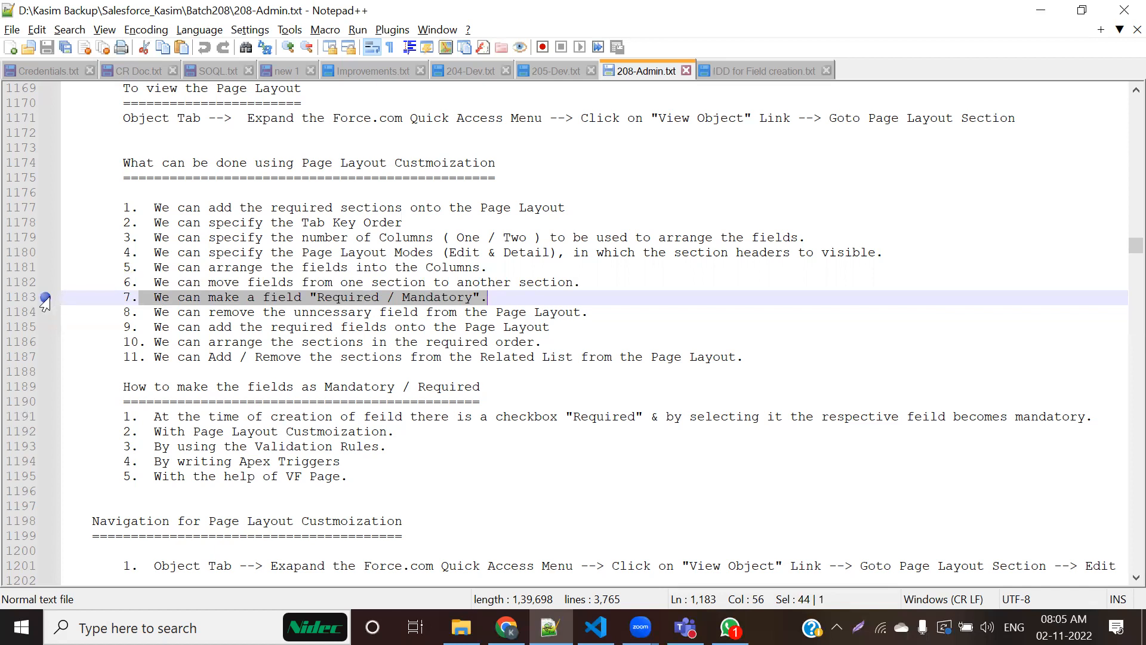
left_click(428, 327)
left_click_drag(191, 311, 603, 301)
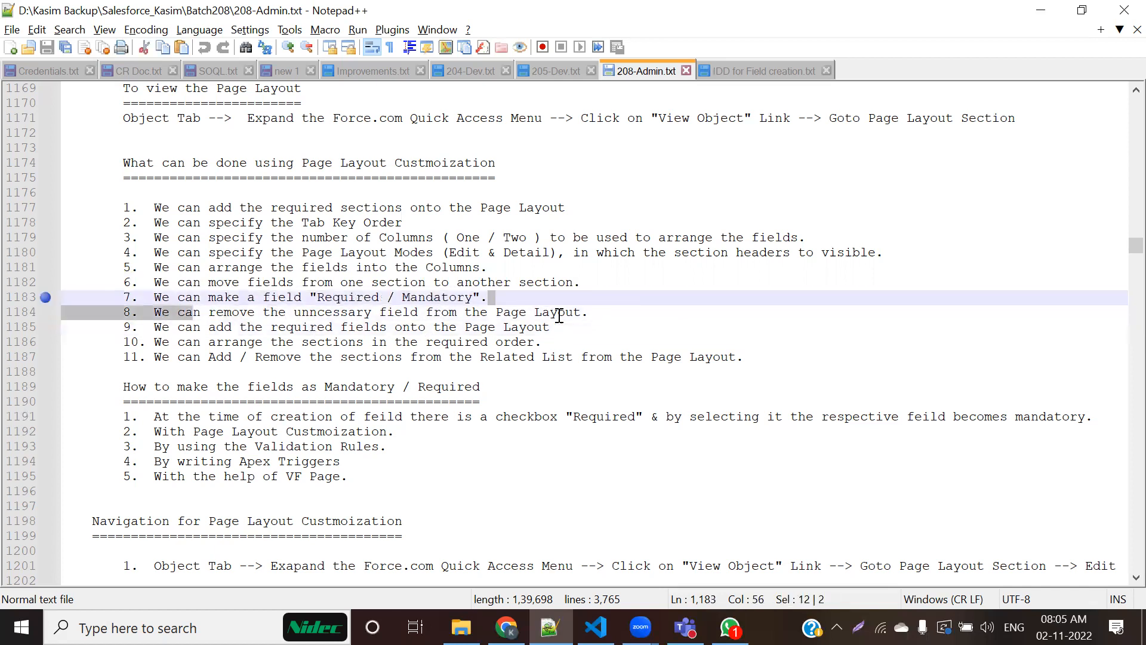
left_click(591, 311)
Step: Switch back to Salesforce and open the Candidate page layout for editing at the field sections
key("alt+Tab")
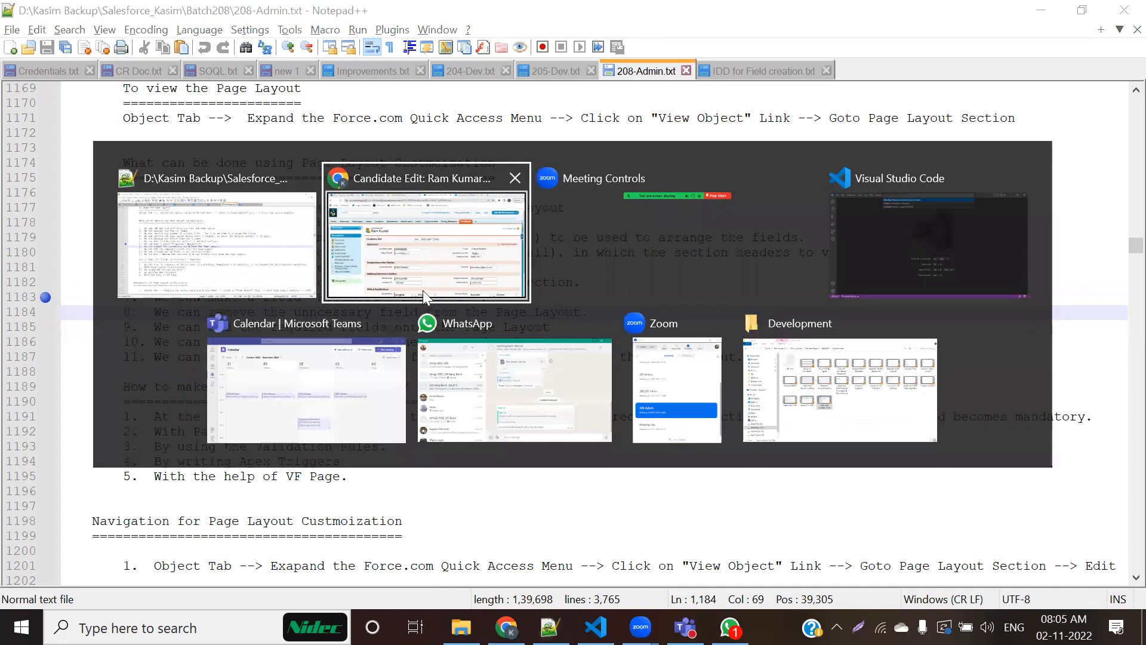
left_click(1120, 257)
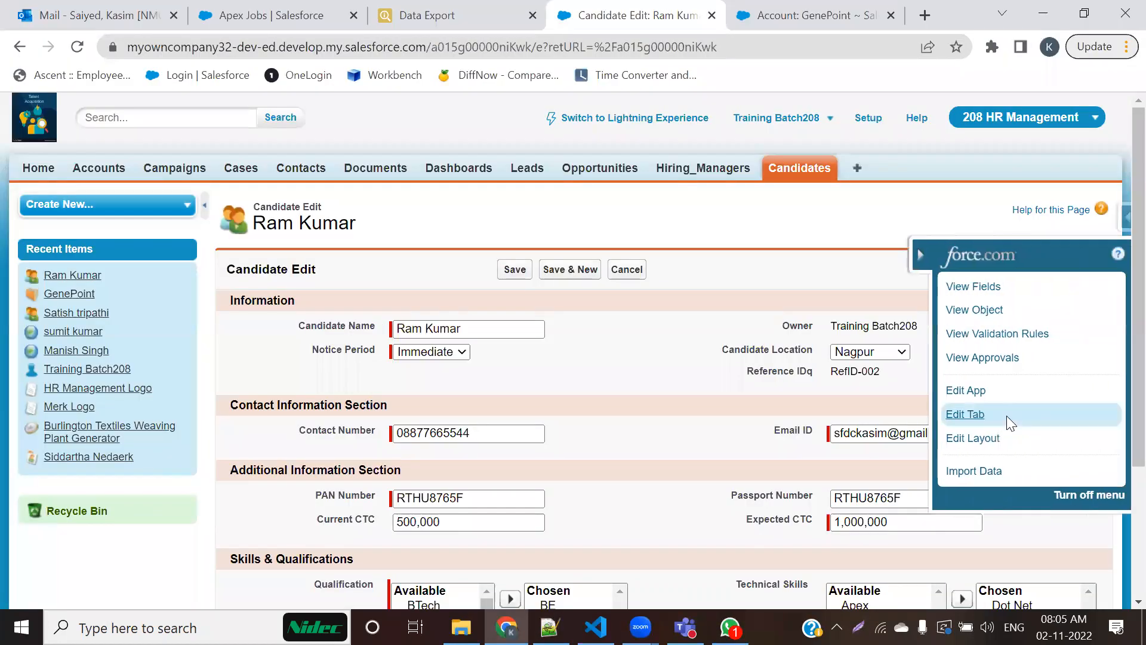
left_click(973, 438)
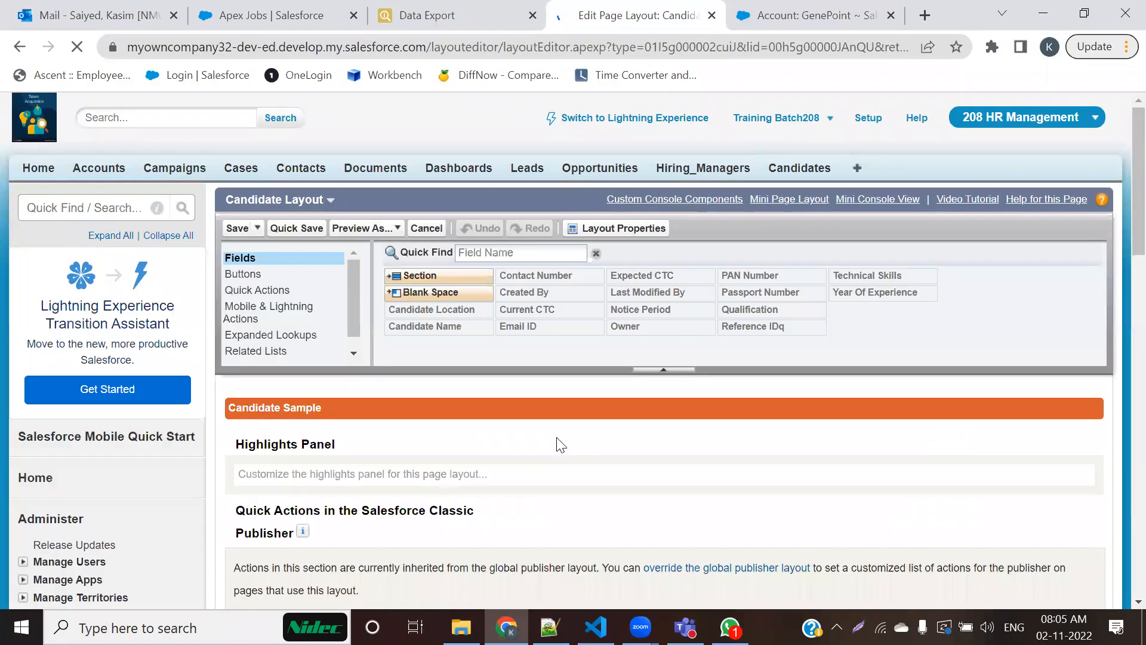
scroll(513, 441, "down", 10)
scroll(519, 440, "down", 2)
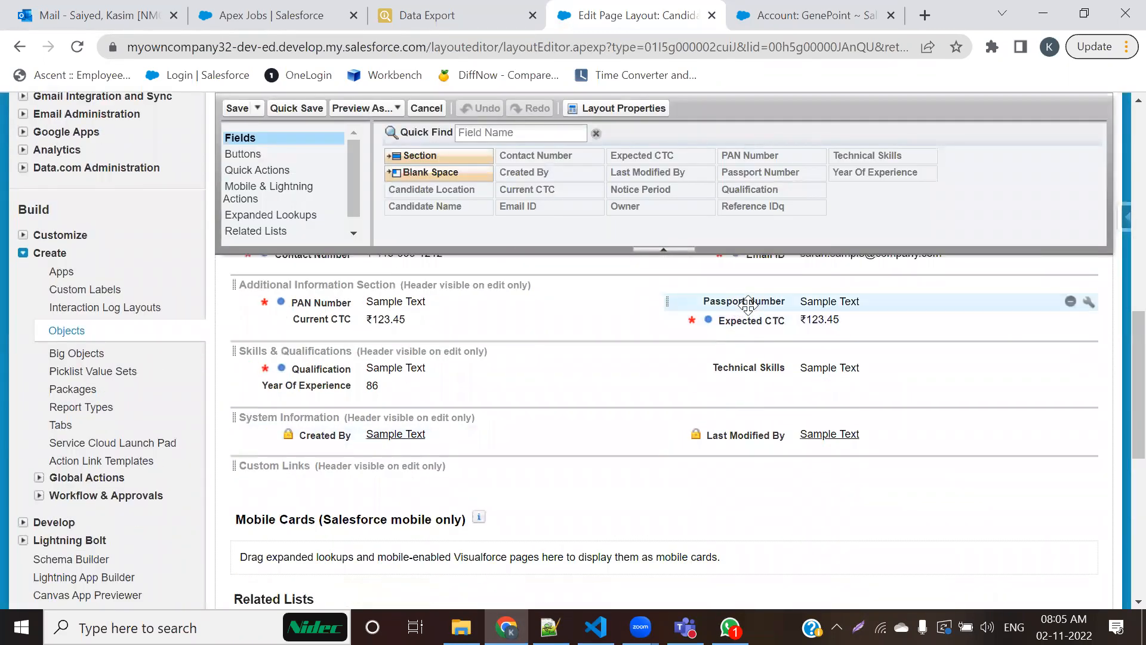
Step: Take Passport Number off the layout, put it back above Expected CTC, and view its field properties without changing them
left_click_drag(747, 304, 755, 211)
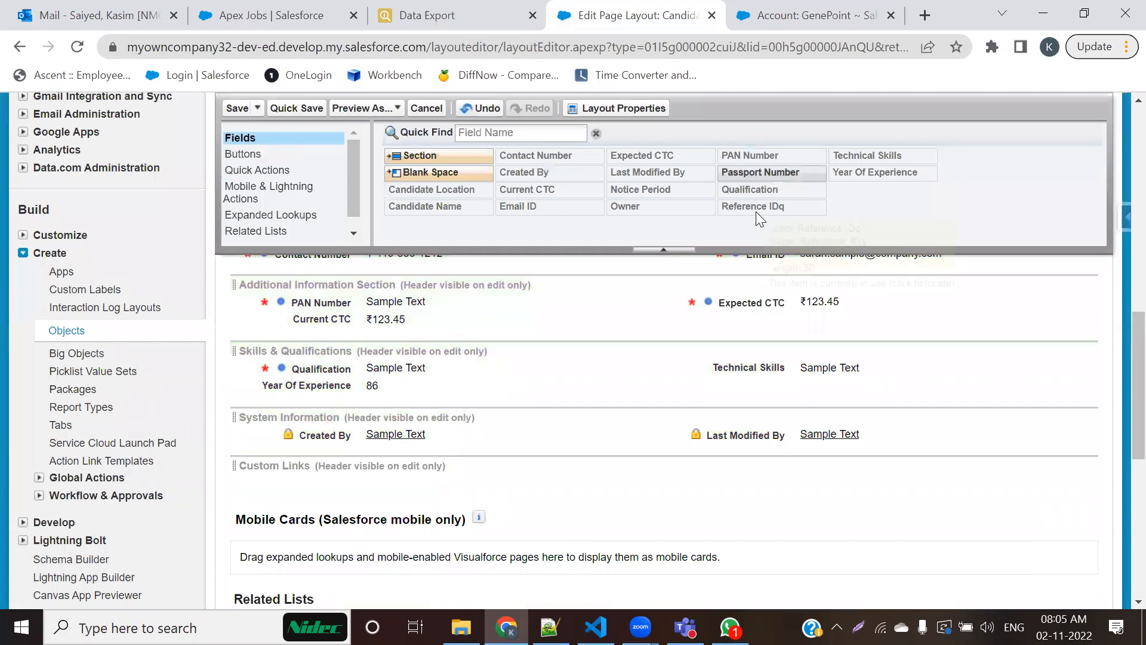
mouse_move(734, 172)
left_mouse_down()
mouse_move(724, 288)
mouse_move(753, 319)
mouse_move(753, 402)
mouse_move(756, 383)
left_mouse_up()
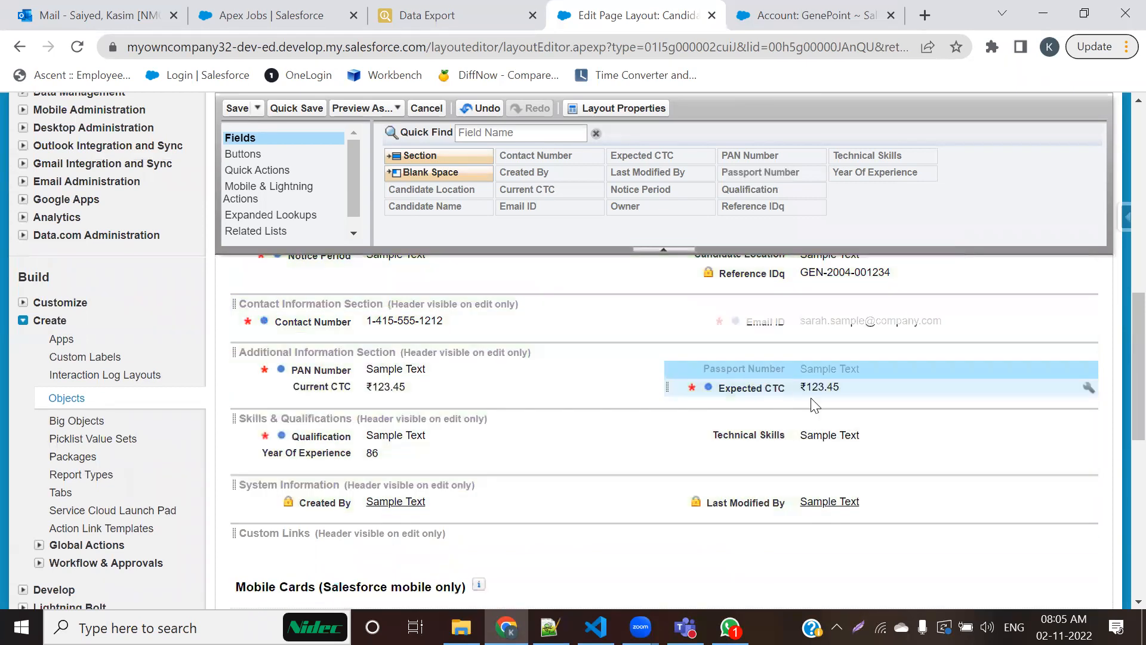
double_click(868, 365)
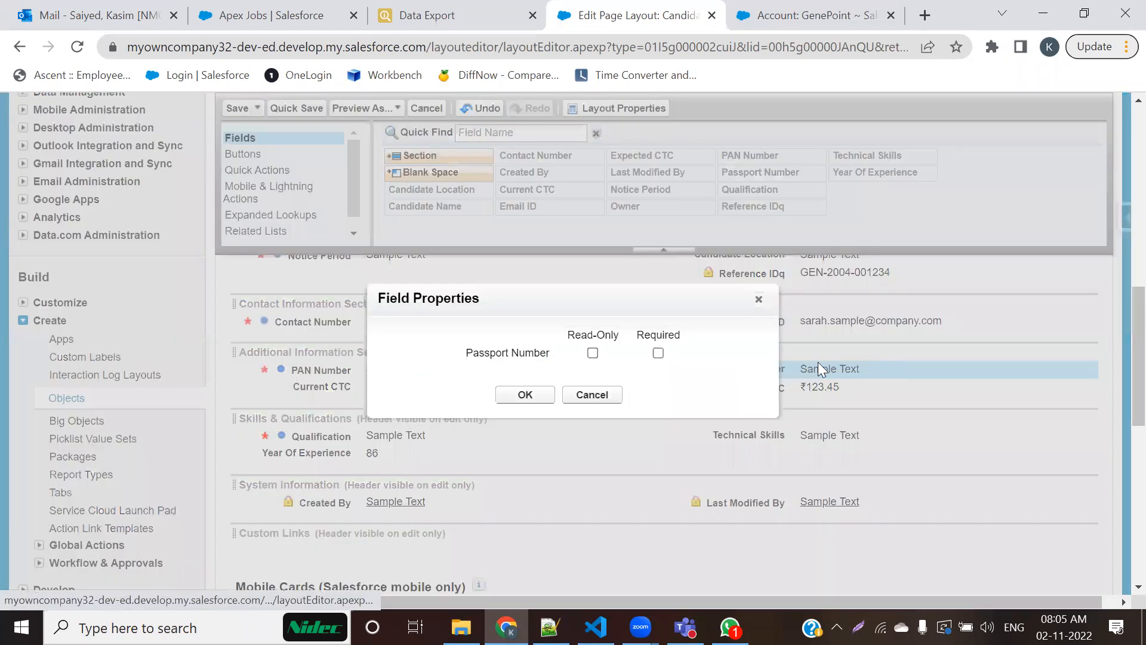
left_click(759, 299)
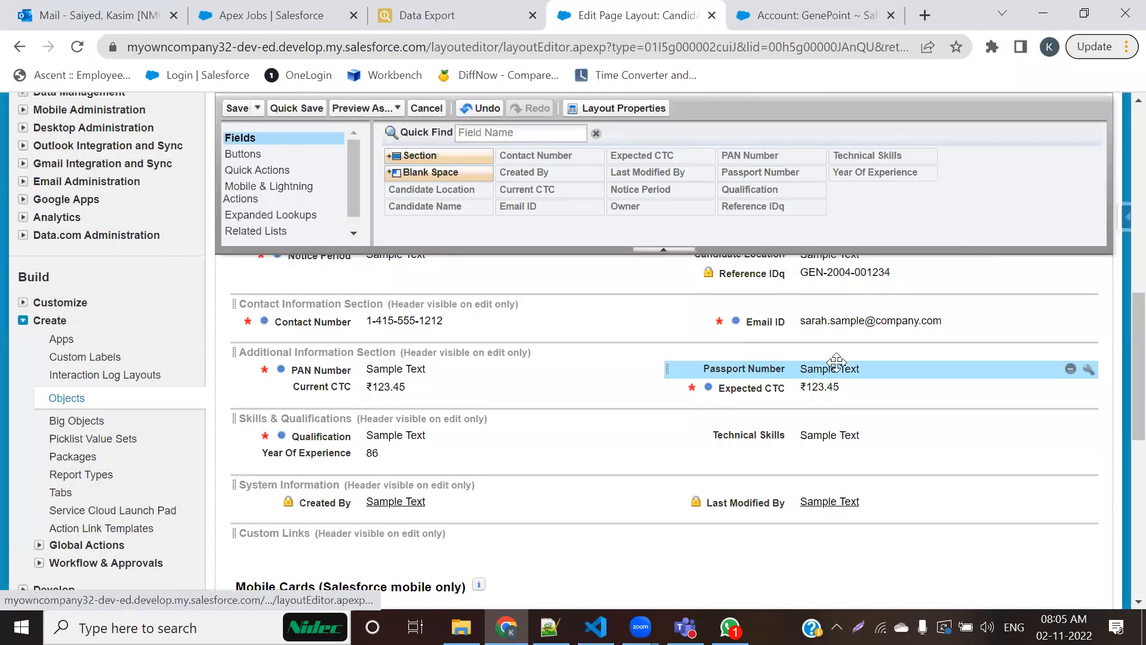
Step: Remove Passport Number with its remove control, add it back above Expected CTC, and save the Candidate page layout
left_click(1071, 369)
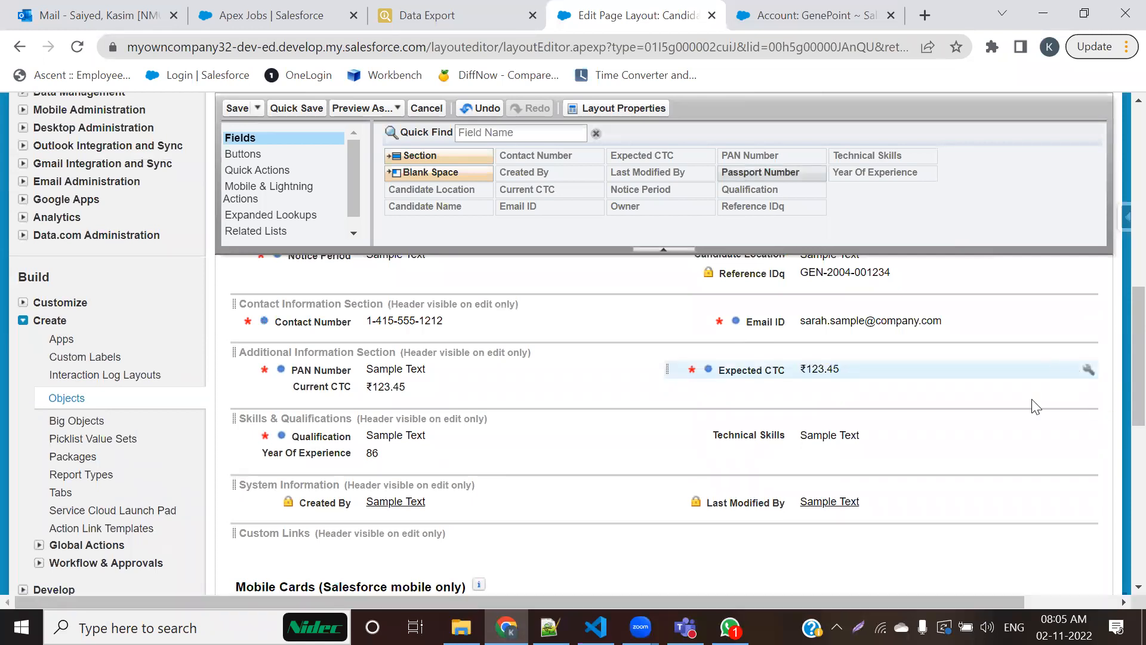
left_click_drag(771, 163, 780, 351)
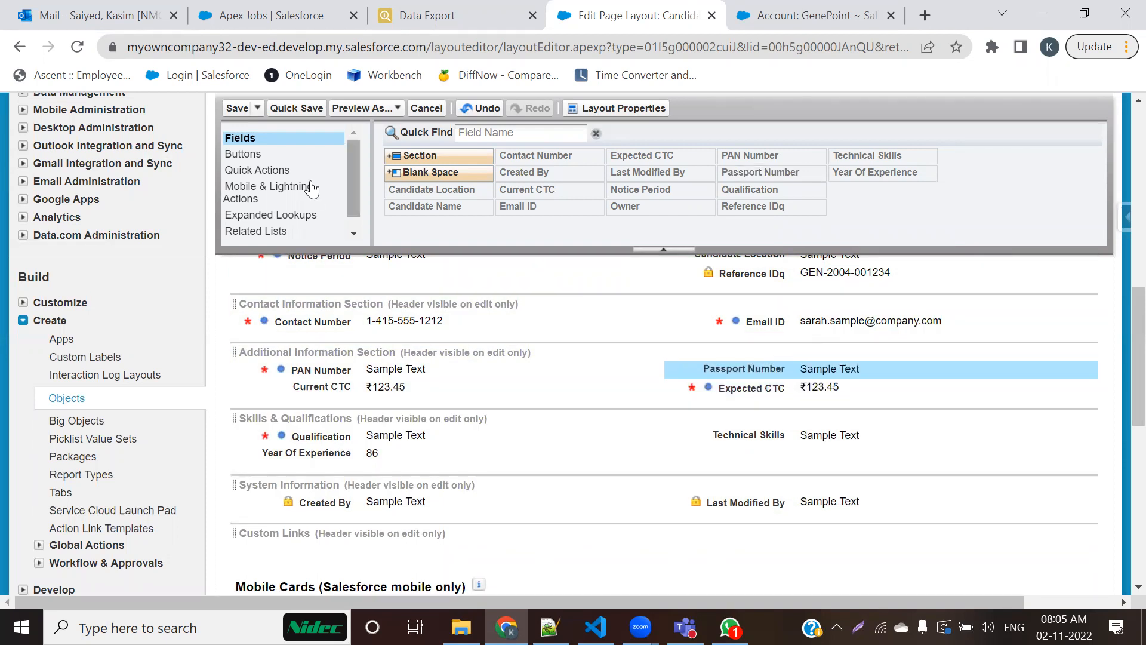
left_click(236, 108)
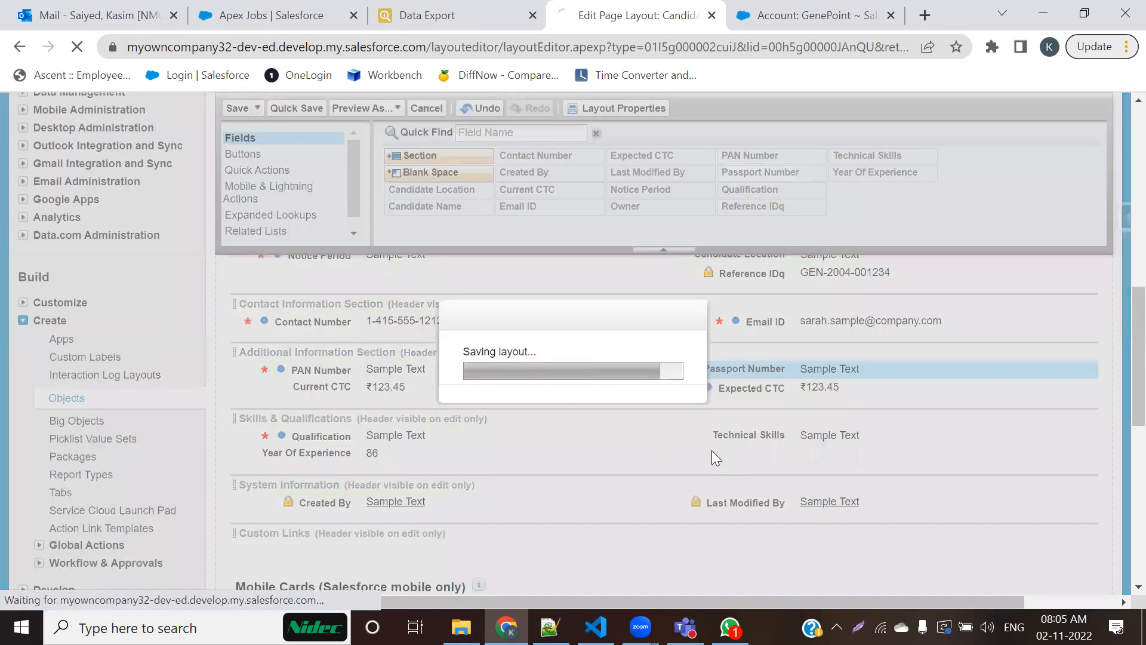
Step: Switch to the notes and review page layout options 9 to 11, then reread option 7 on required fields
key("alt+Tab")
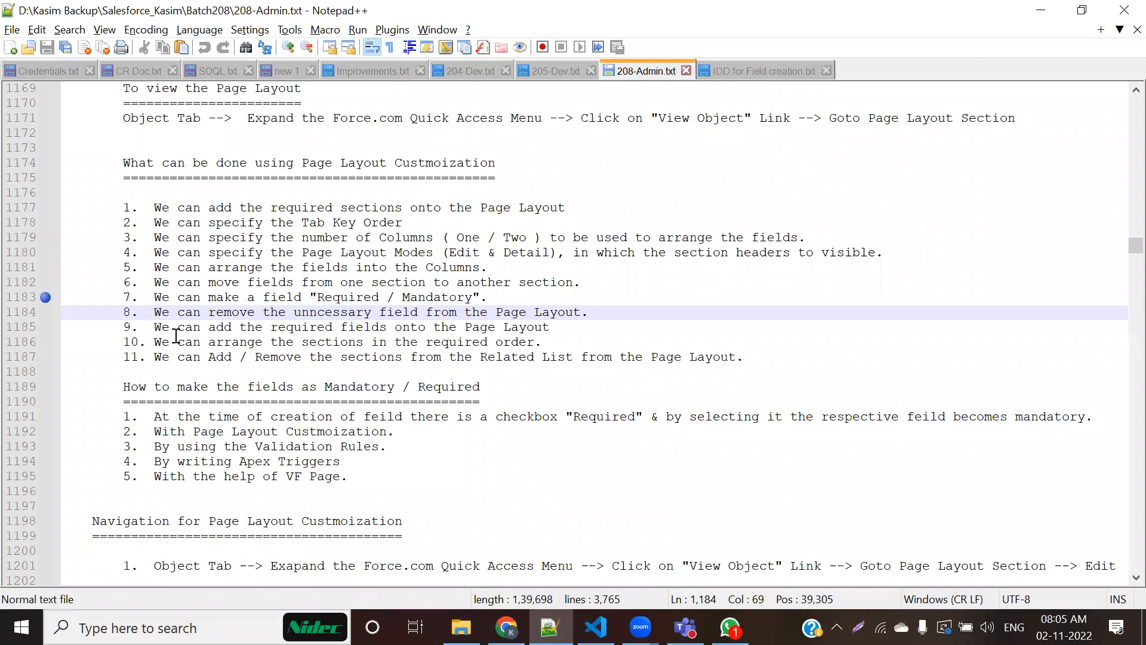
left_click_drag(153, 328, 566, 328)
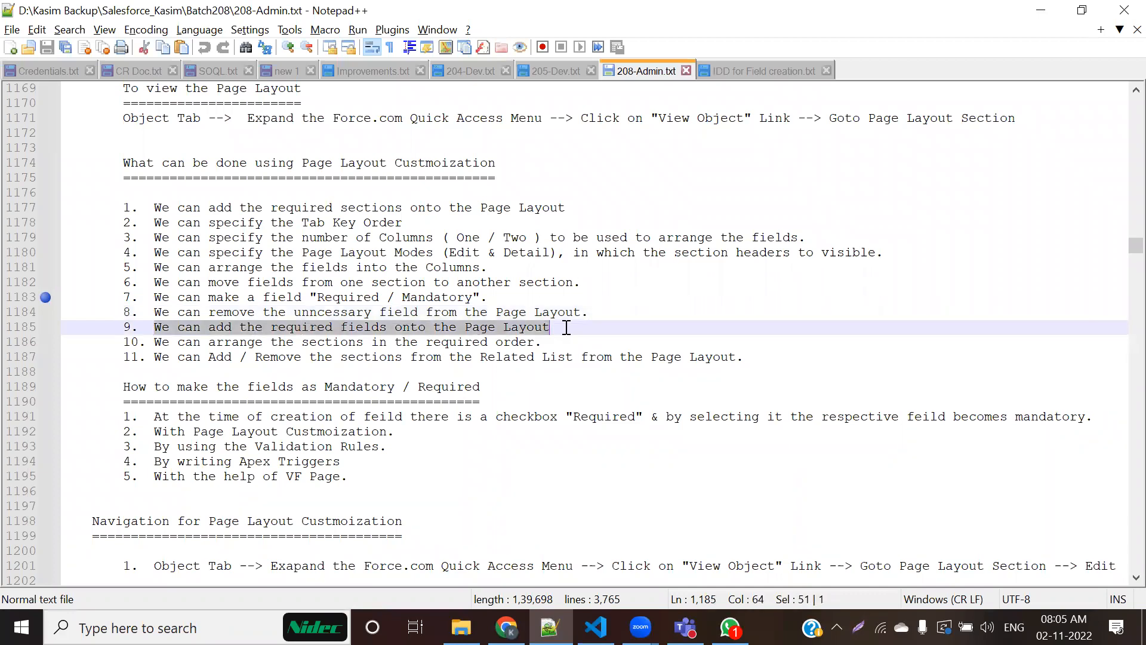
left_click(168, 341)
left_click_drag(257, 341, 488, 342)
left_click(372, 387)
left_click_drag(146, 356, 738, 357)
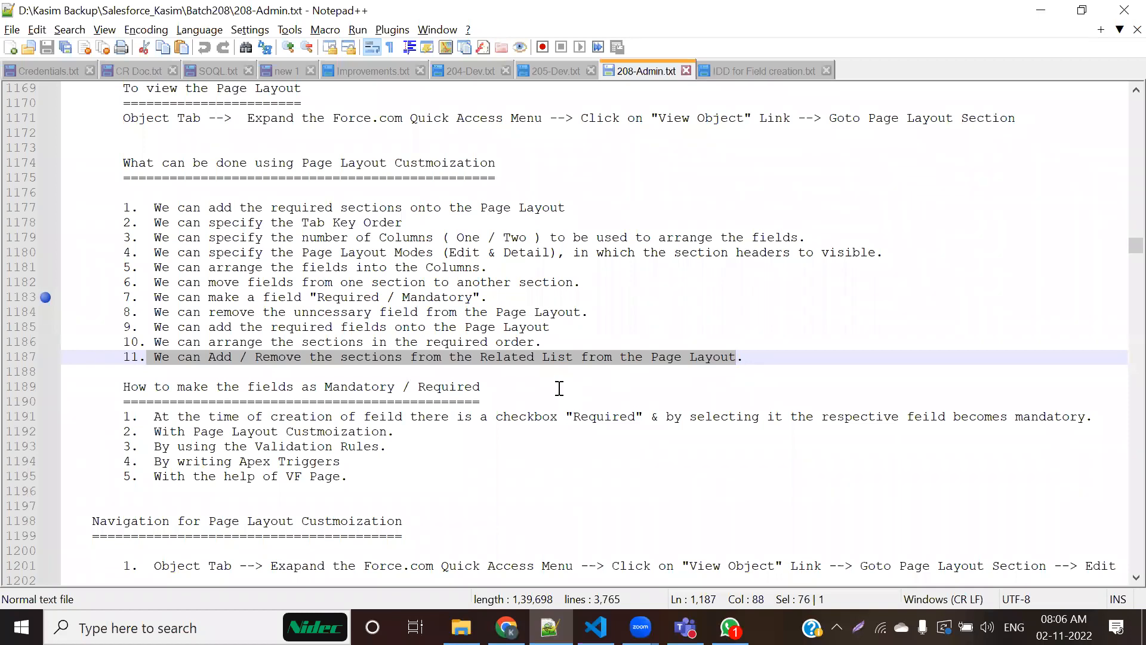
left_click(536, 379)
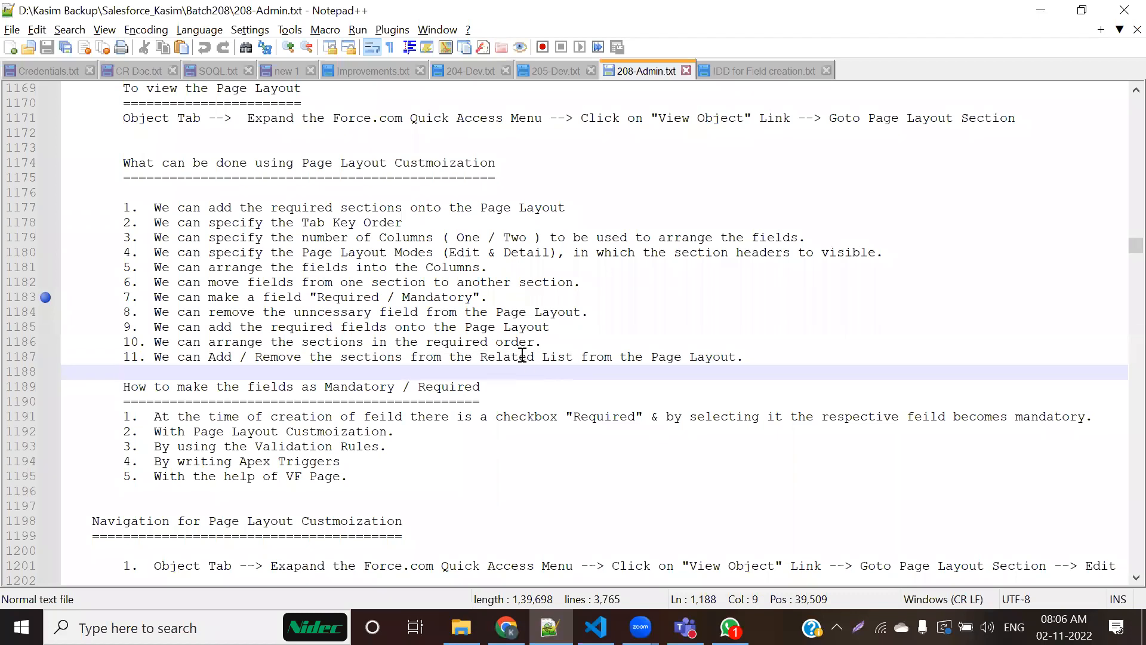
left_click_drag(154, 297, 496, 296)
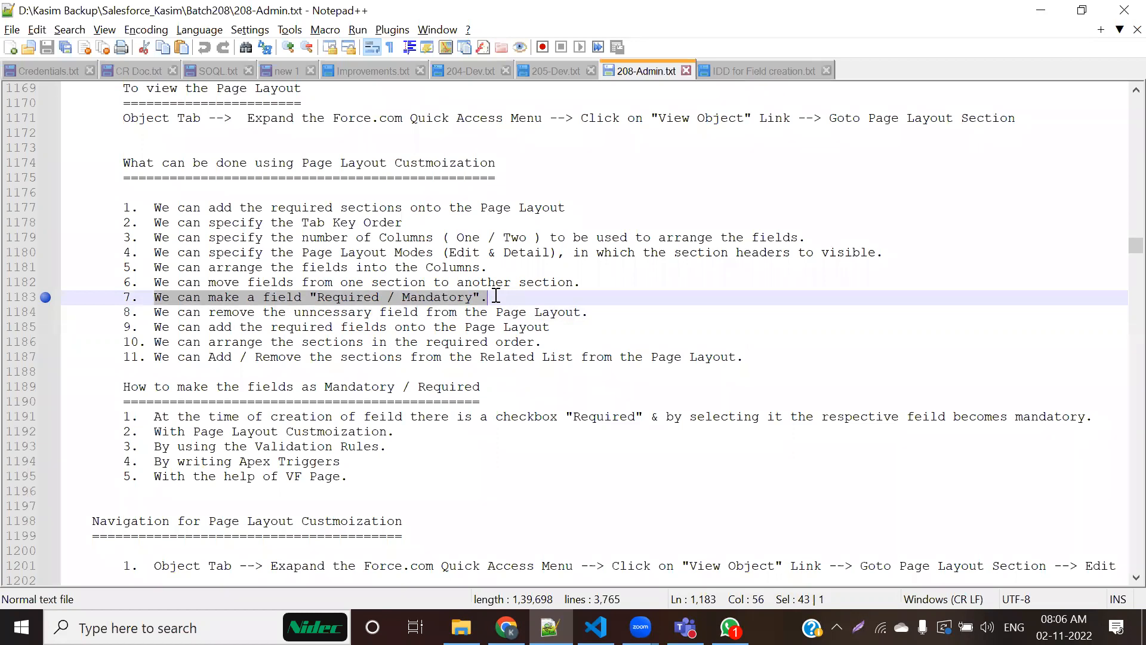
left_click(34, 302)
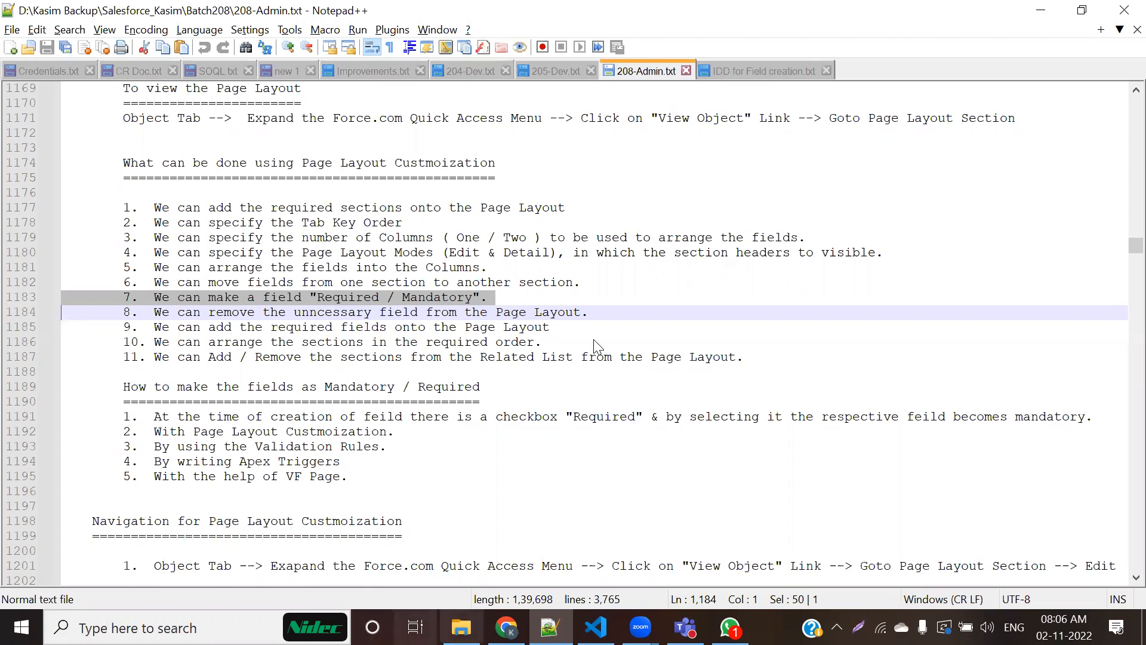
Step: Switch back to Salesforce, view the Candidate object's custom fields, and open the Contact Number field's definition
key("alt+Tab")
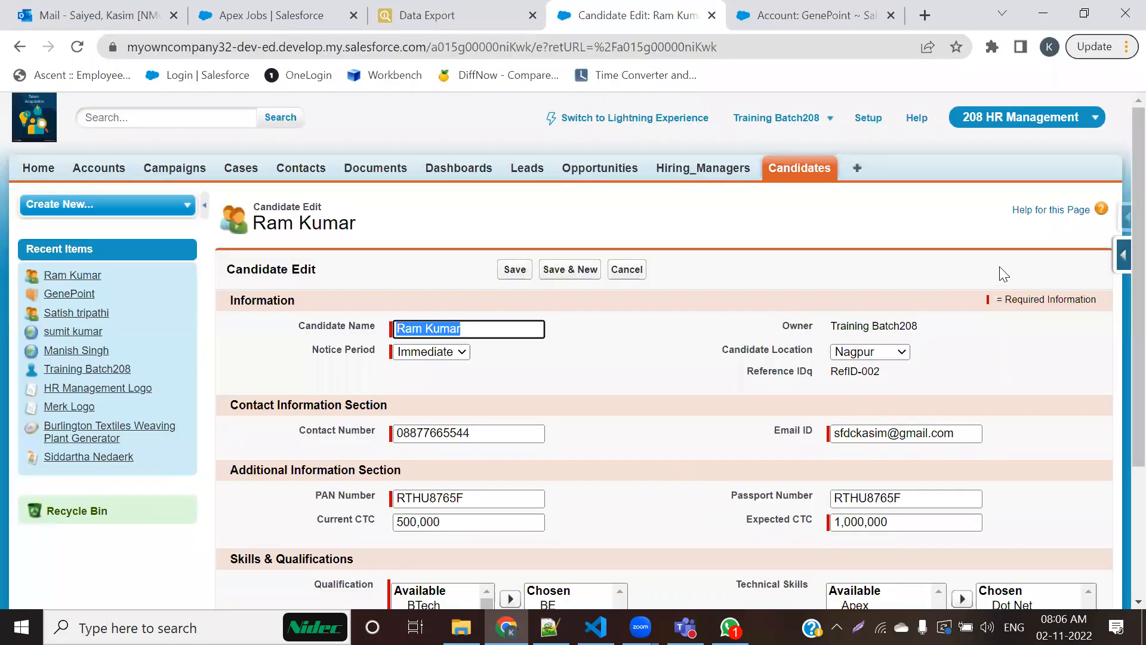
left_click(1121, 260)
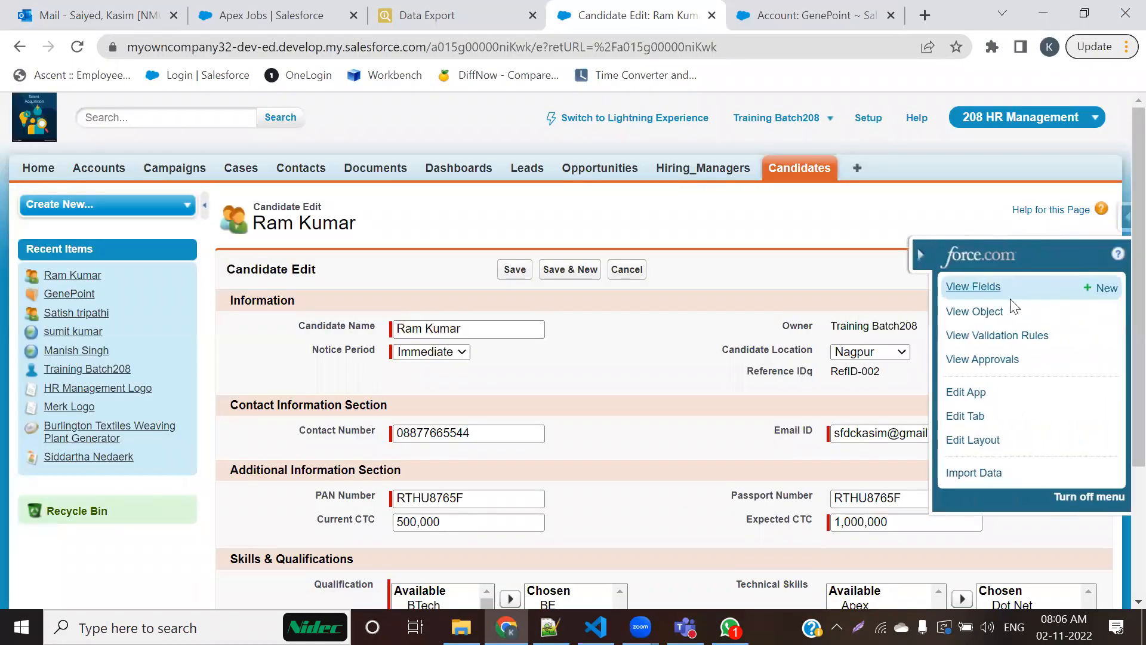
left_click(959, 287)
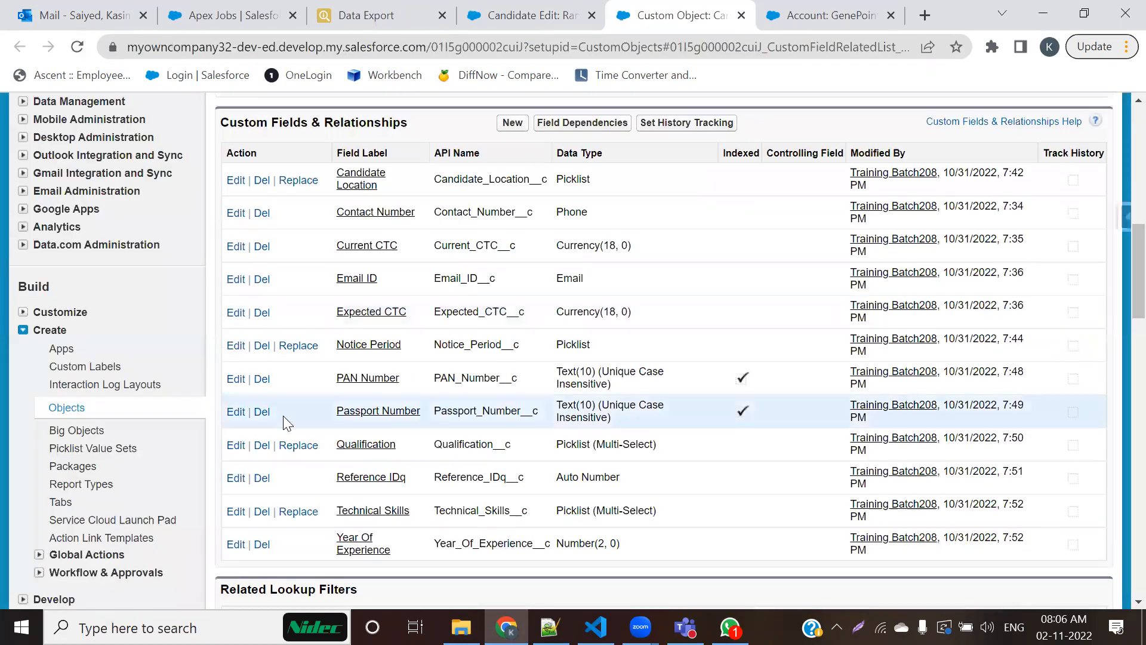
left_click(357, 216)
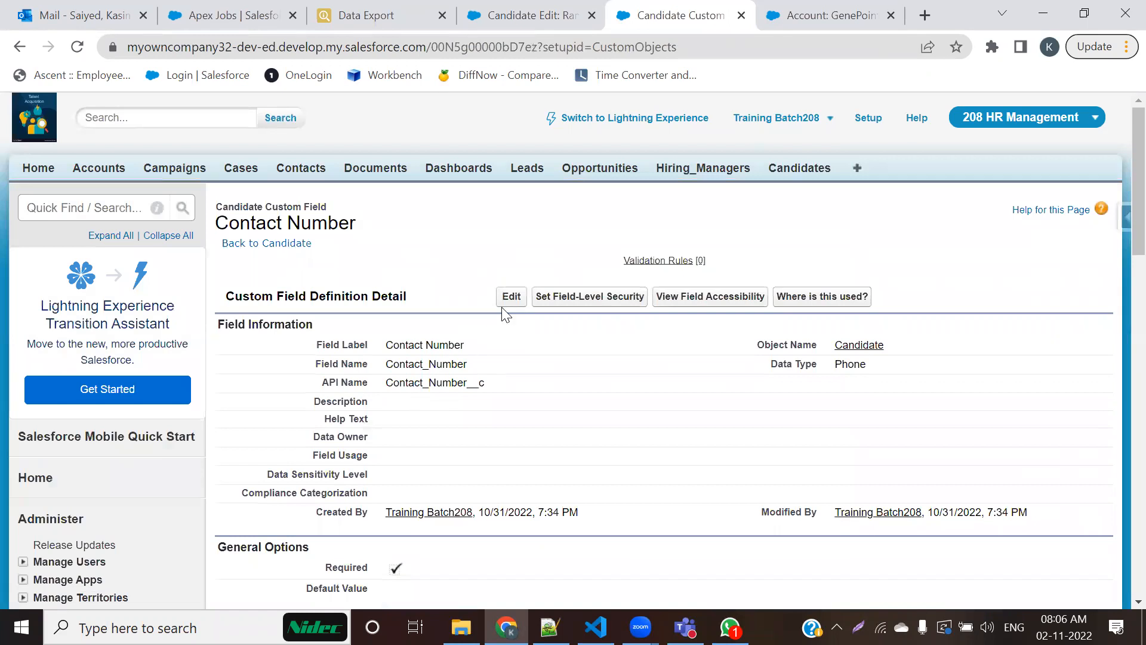
Step: Open the Contact Number field for editing, clear its Required option, and turn it back on, confirming the integration warning
scroll(438, 421, "down", 6)
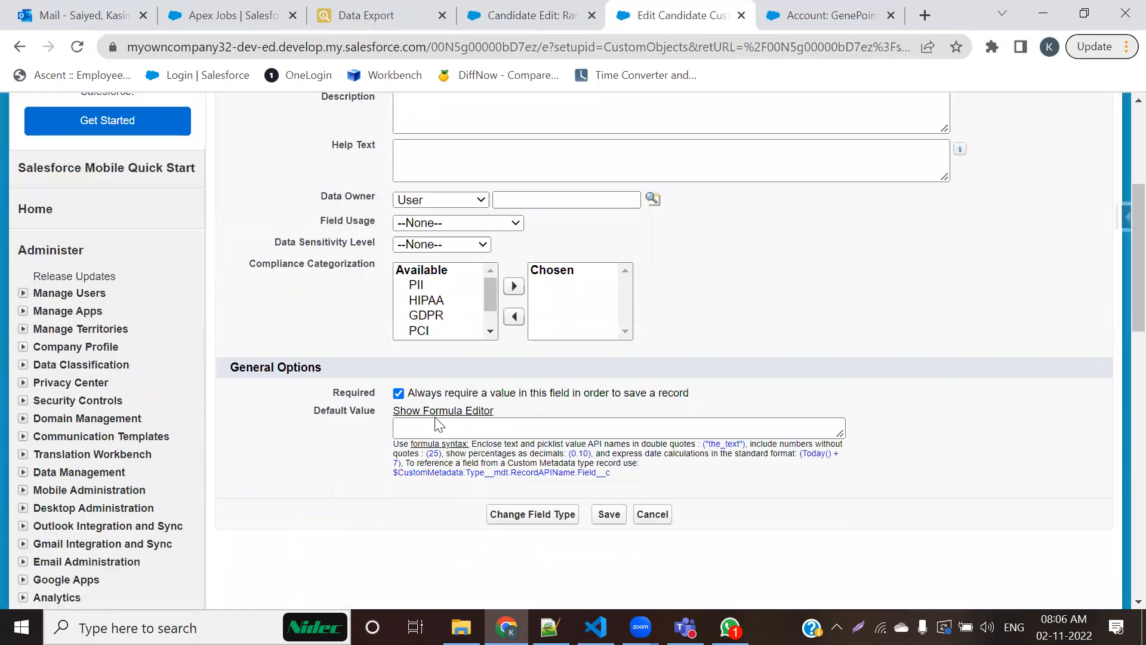
double_click(359, 303)
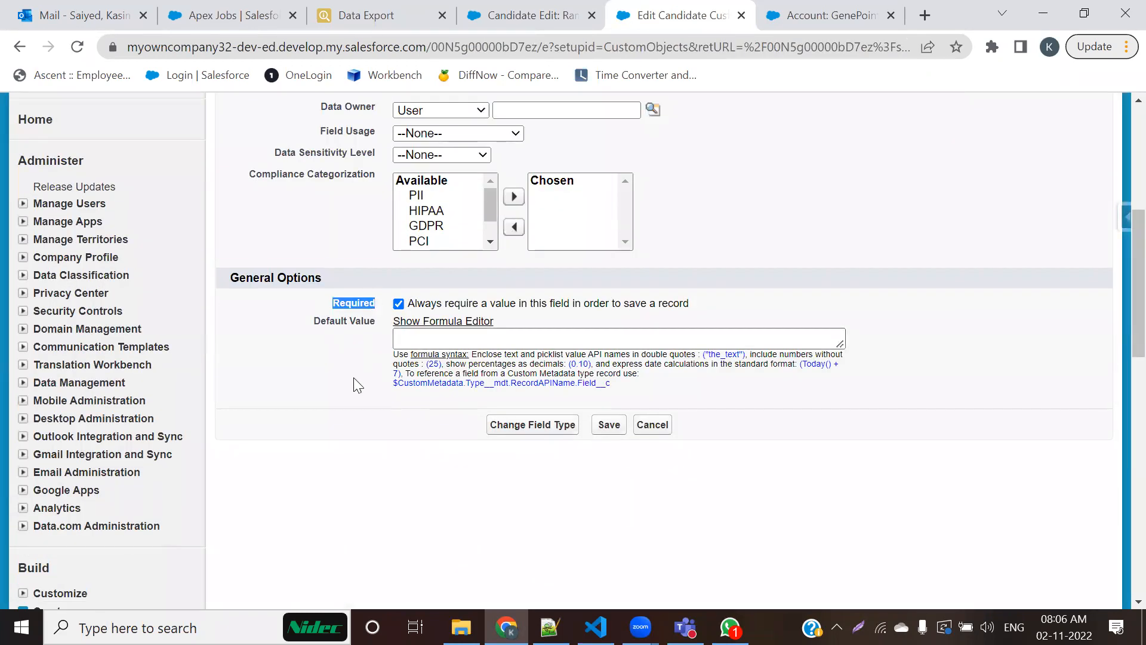
left_click(398, 304)
left_click(399, 304)
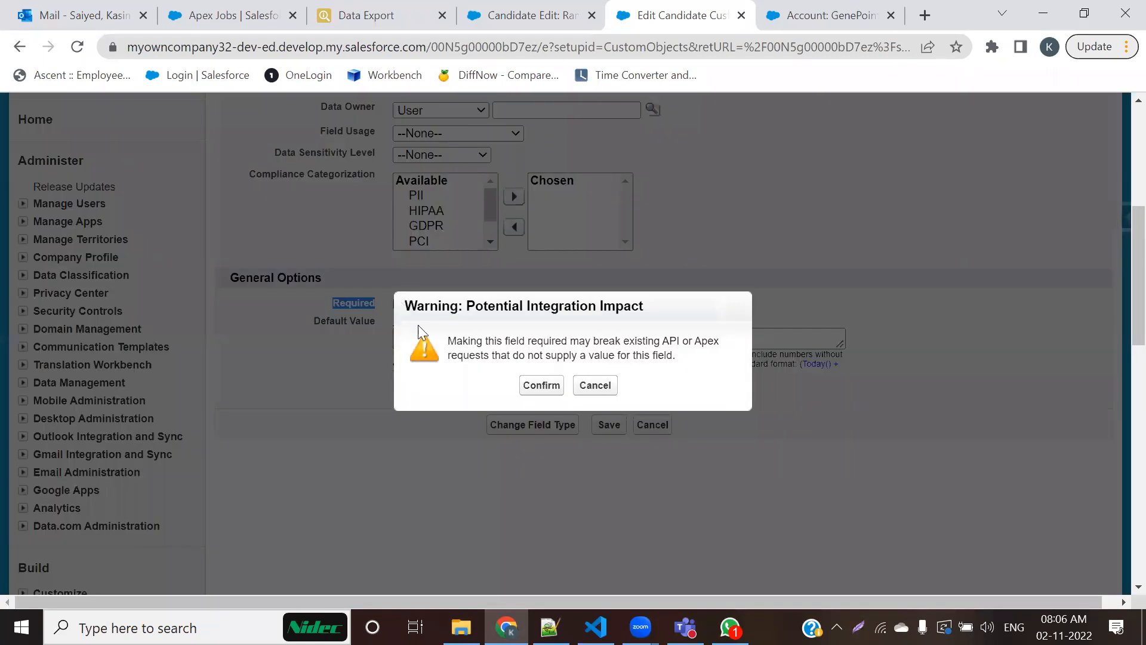
left_click(541, 384)
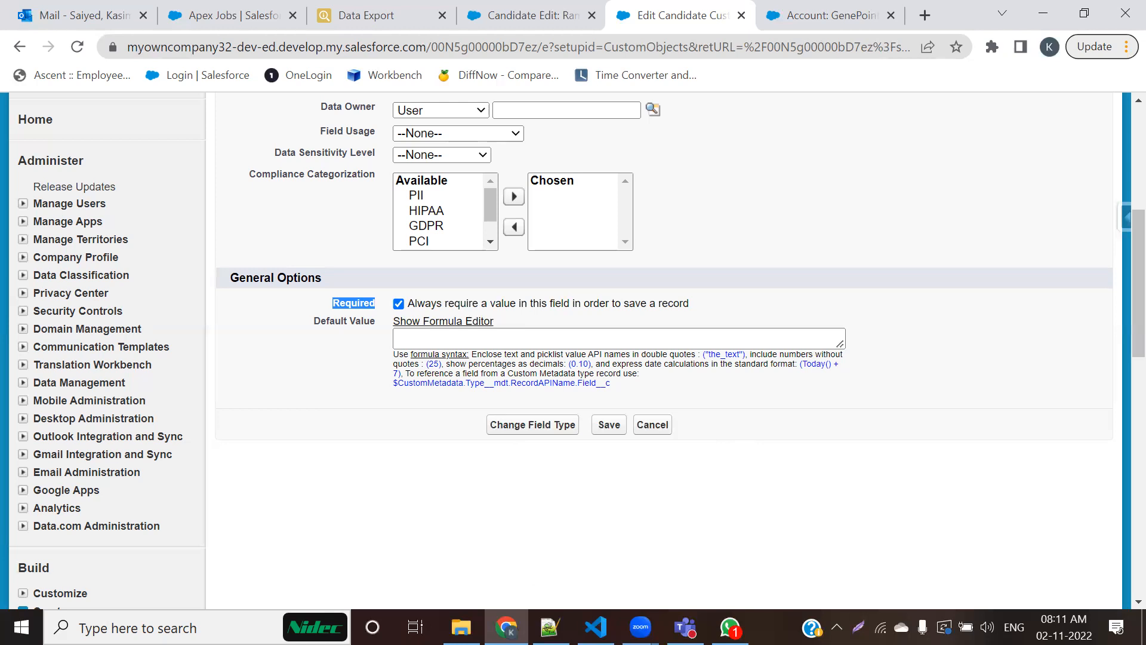
Step: Reread the page layout options in the notes, then return to Salesforce and examine the General Options of Contact Number
key("alt+Tab")
left_click_drag(154, 297, 552, 310)
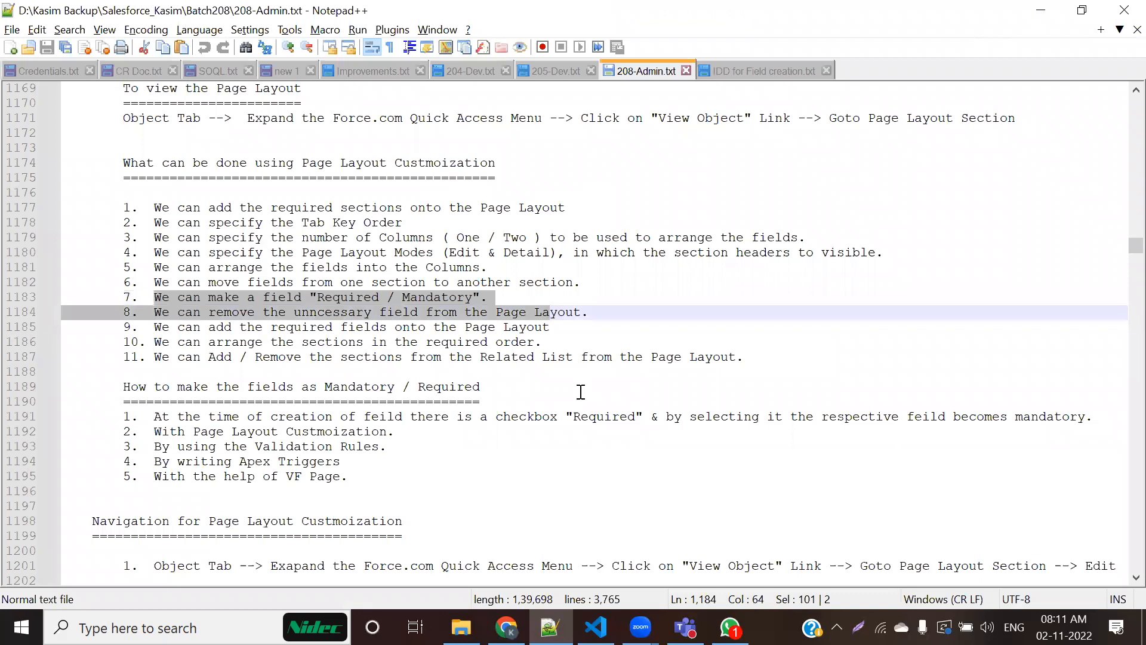
key("alt+Tab")
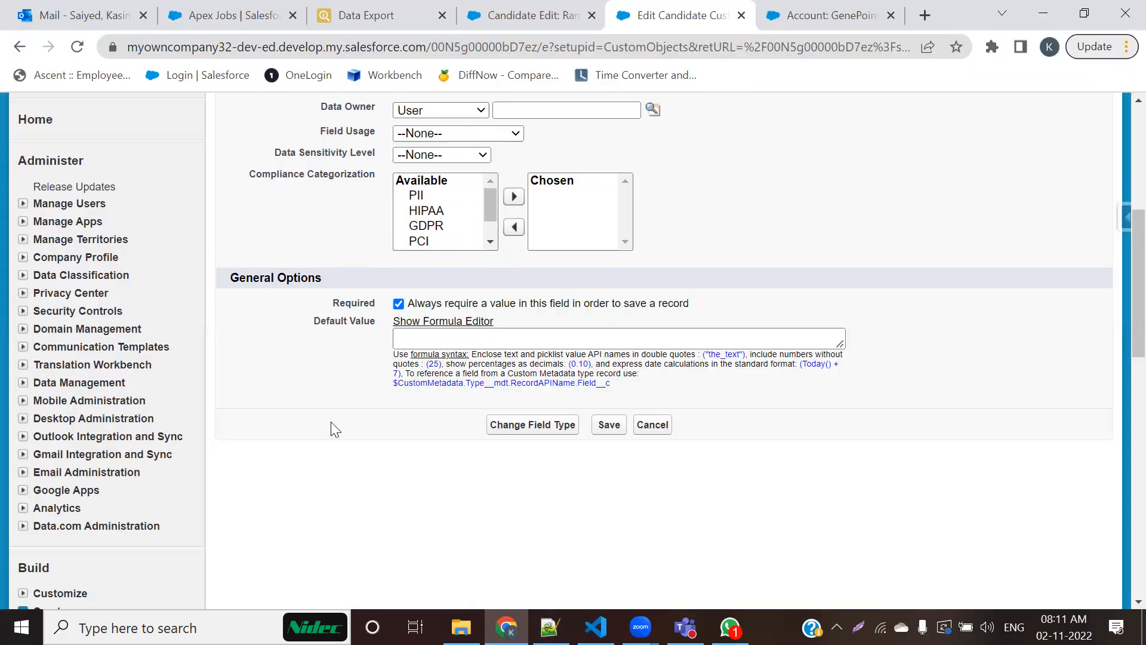
scroll(376, 454, "up", 3)
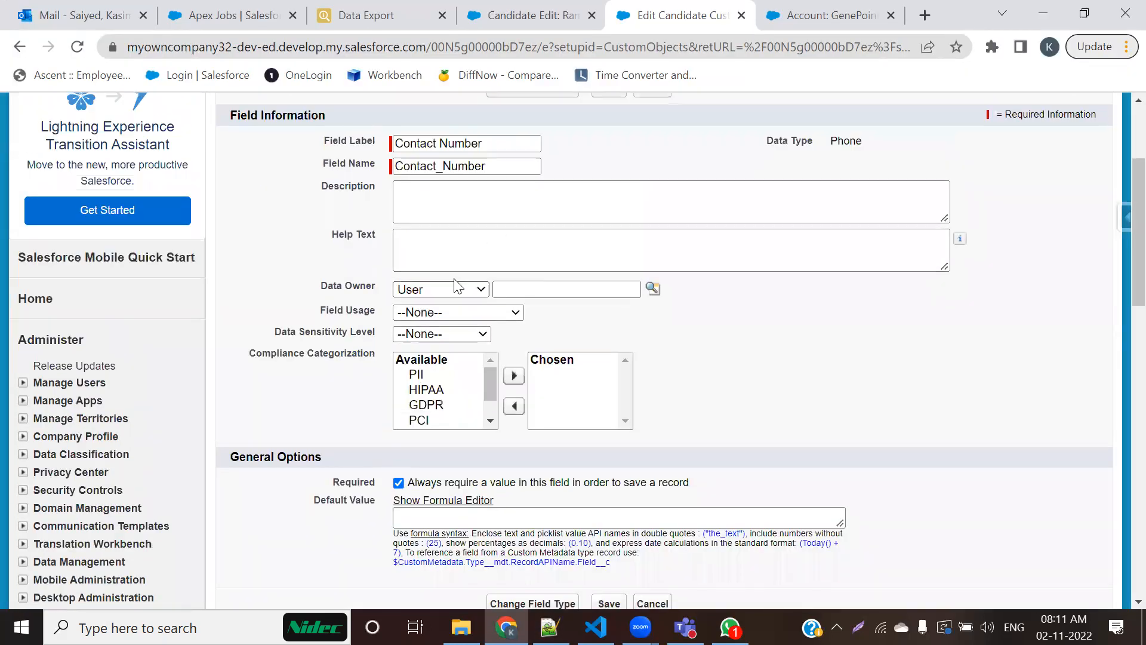
scroll(455, 287, "down", 3)
triple_click(328, 272)
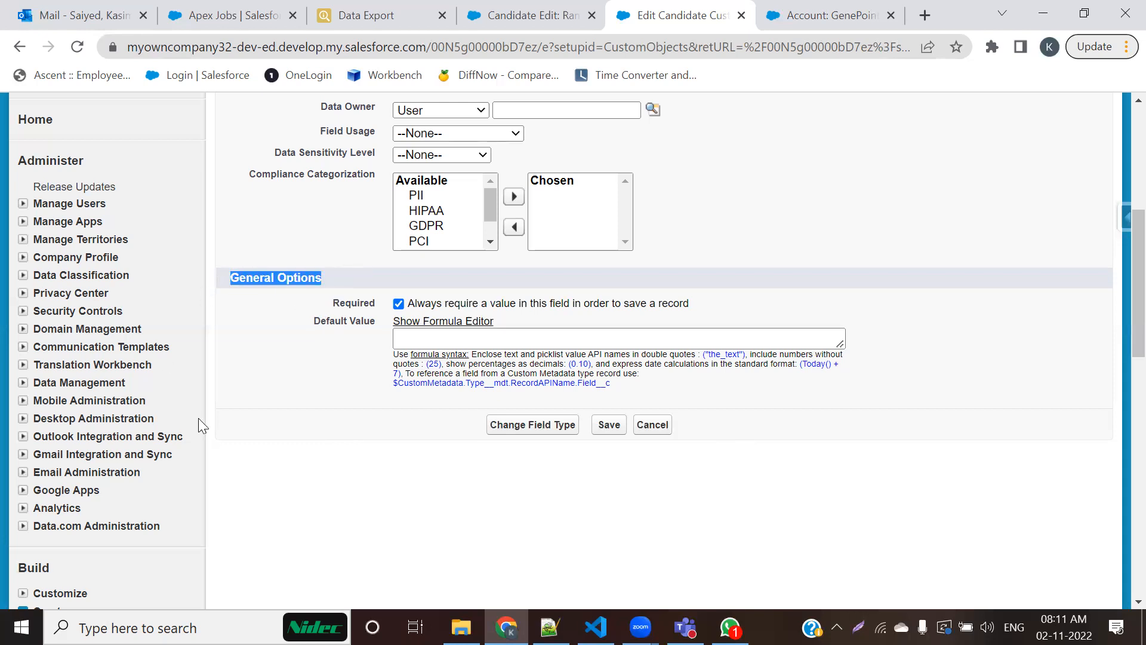
left_click(306, 442)
double_click(319, 301)
left_click(370, 465)
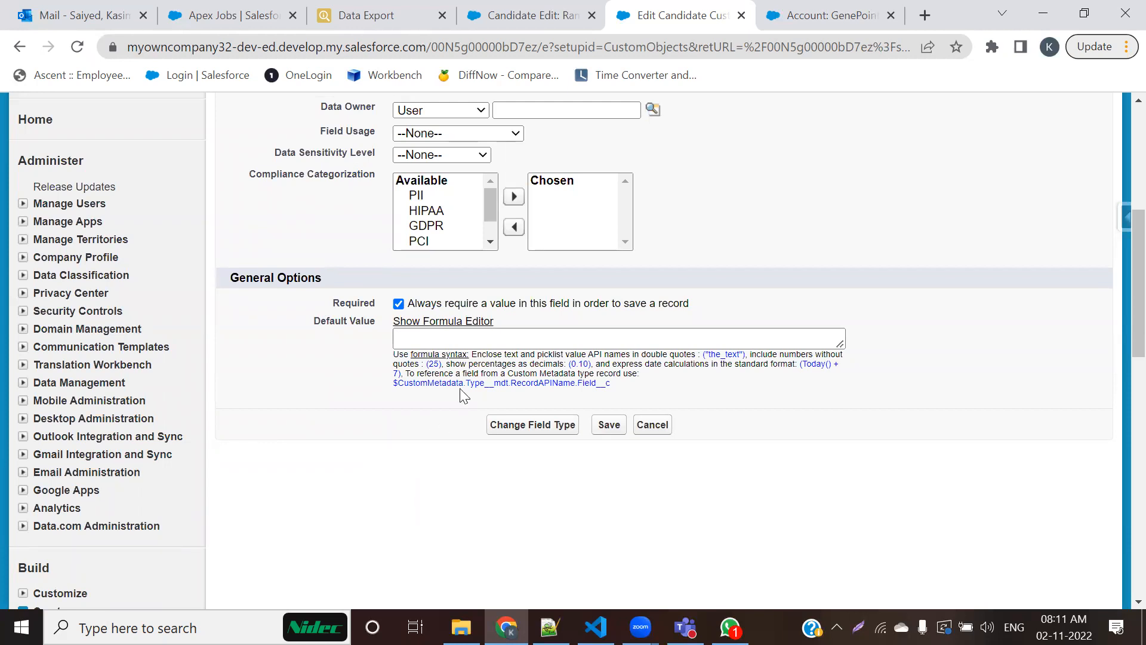
Step: Clear the Required option of the Contact Number field and save the field definition
left_click(399, 304)
left_click(609, 425)
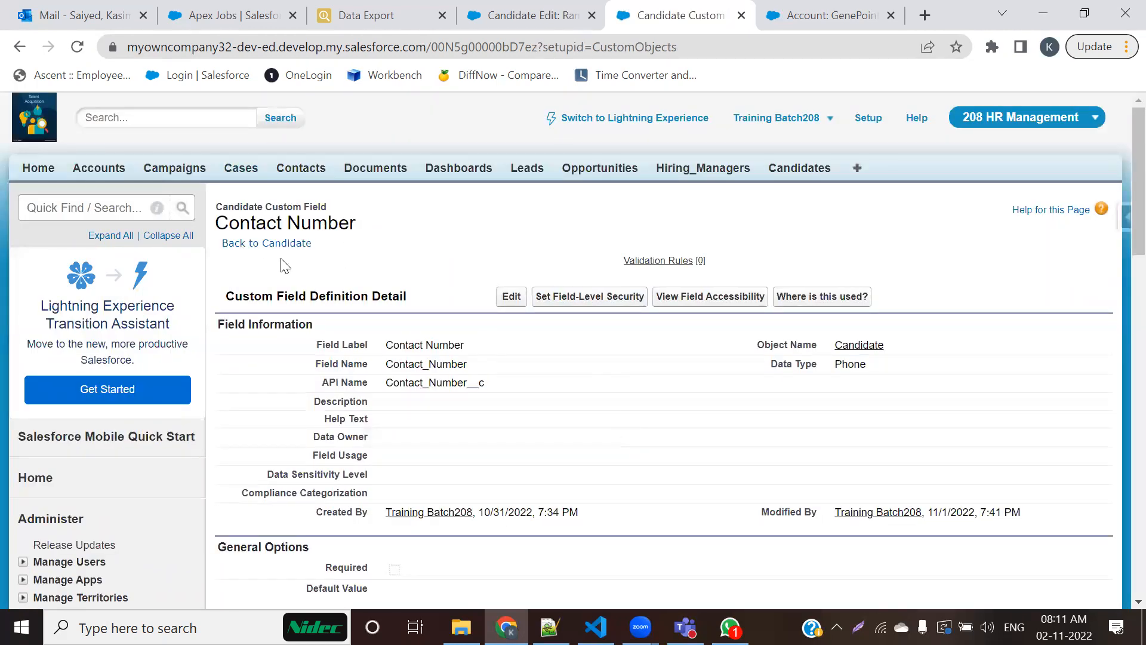
left_click_drag(498, 351, 333, 344)
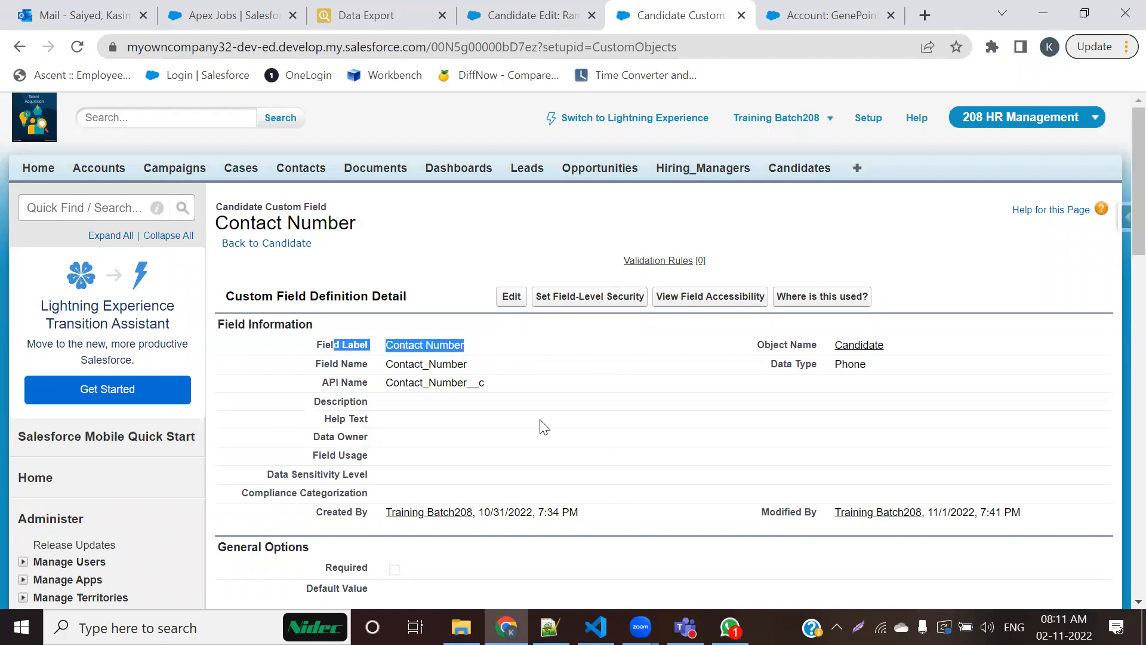
Step: Reload the open candidate's edit form and check whether Contact Number is still marked as required
left_click(530, 17)
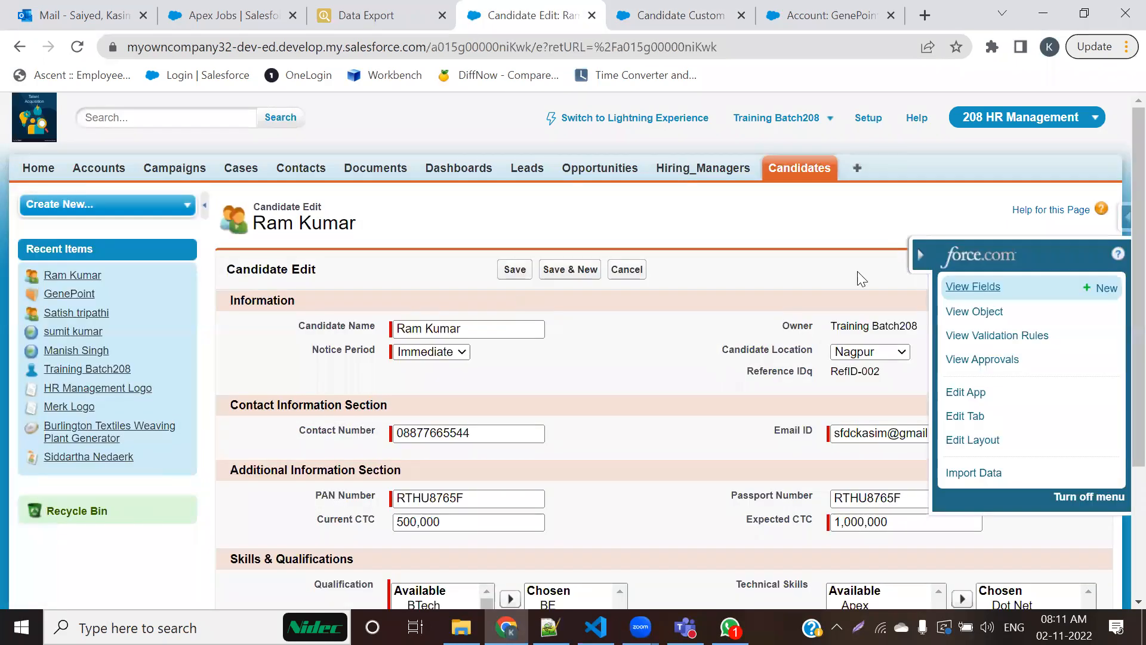
left_click(77, 46)
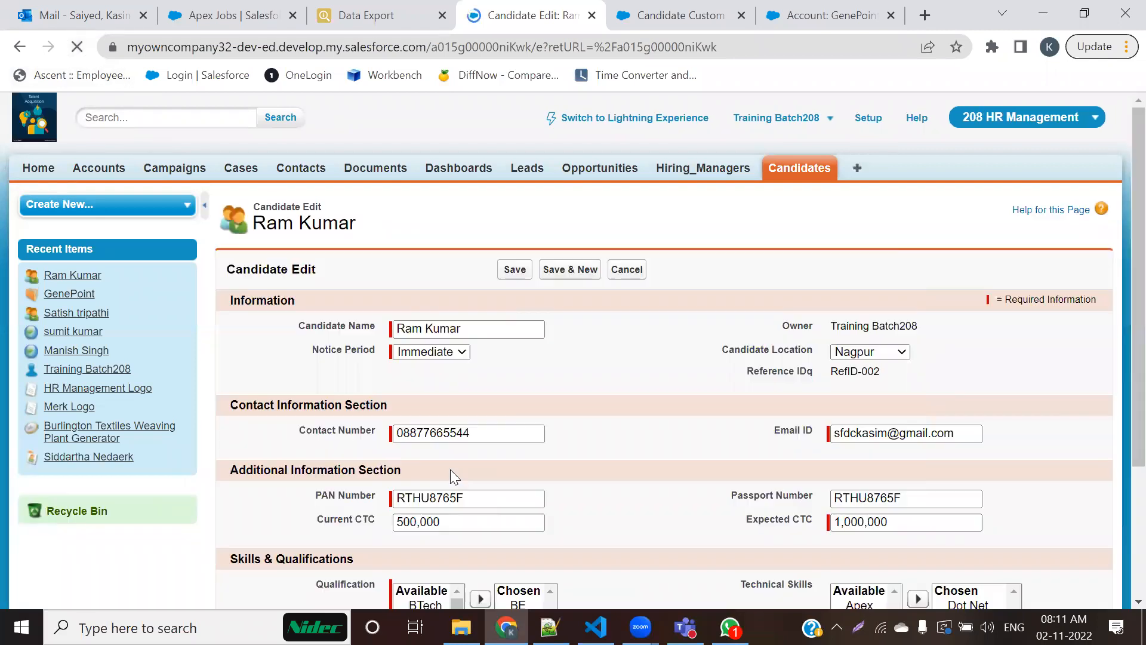
scroll(908, 462, "down", 3)
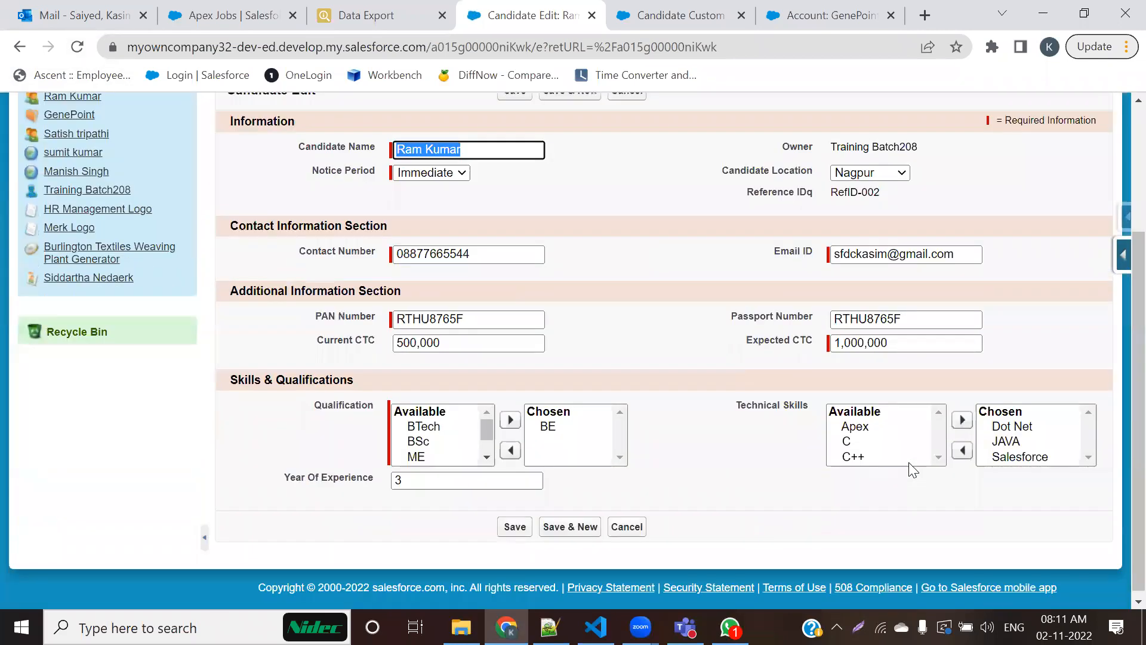
left_click_drag(299, 257, 388, 258)
scroll(573, 378, "up", 3)
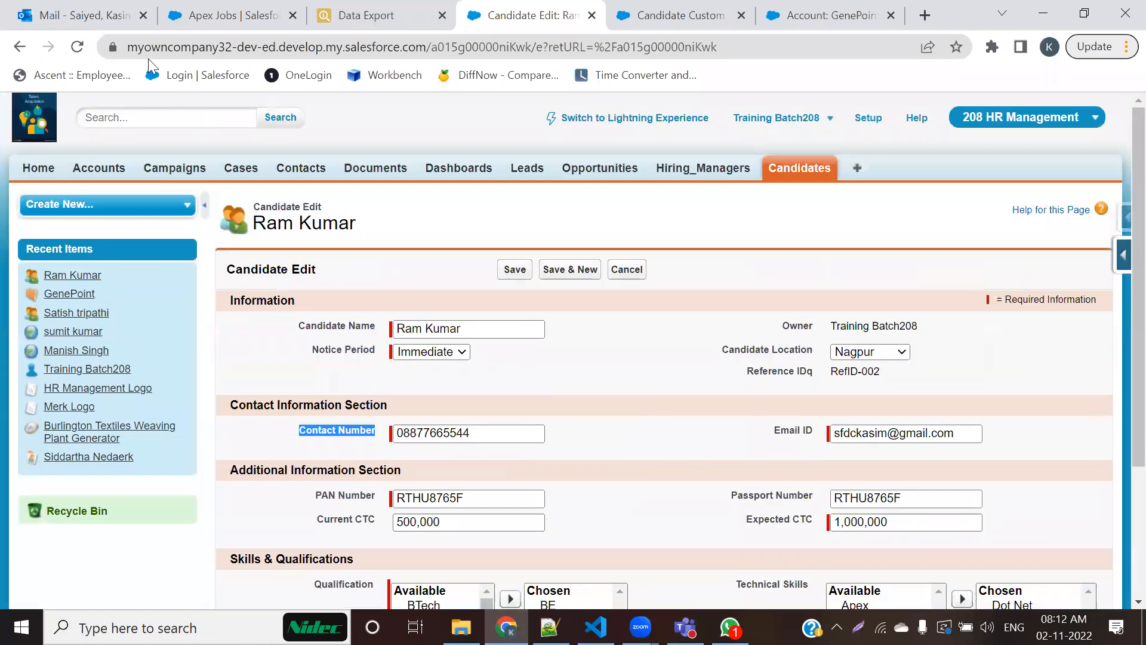
Step: Compare the Required setting in the Contact Number field definition with its marker on the candidate's edit form
left_click(658, 13)
scroll(574, 436, "down", 3)
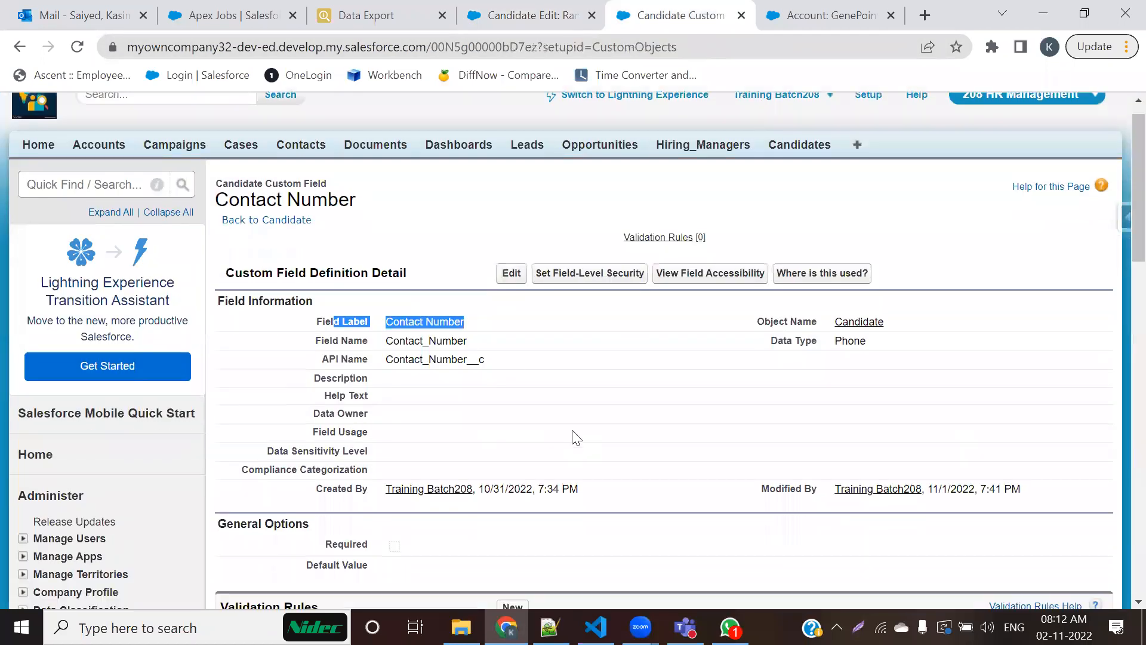
scroll(575, 438, "up", 3)
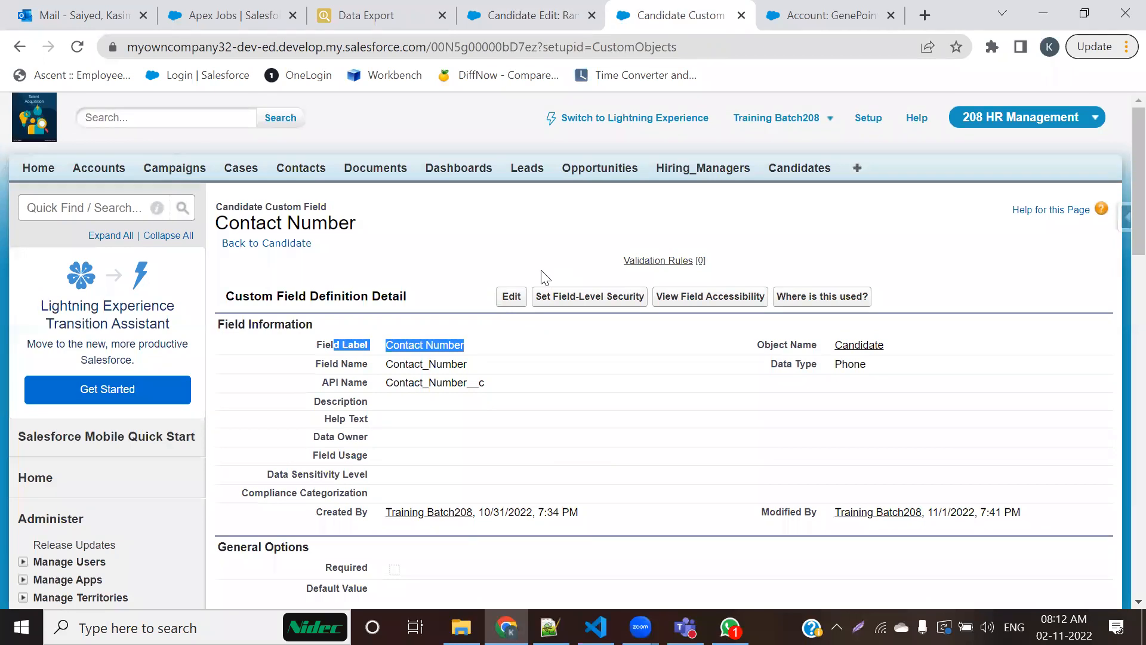
left_click(546, 12)
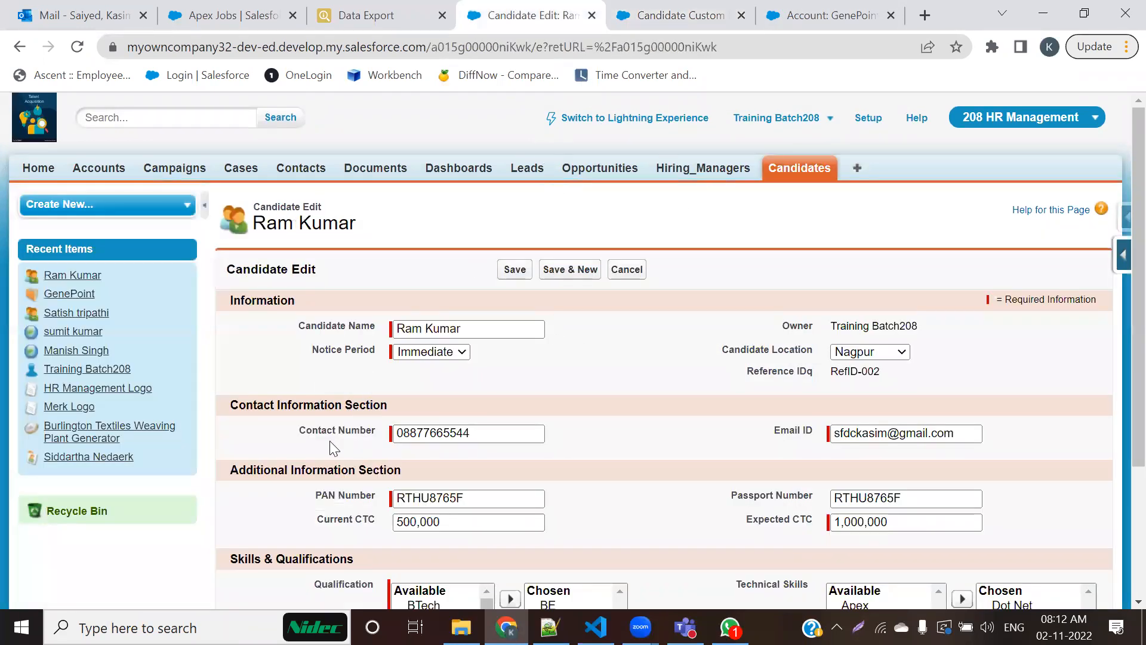
left_click(392, 431)
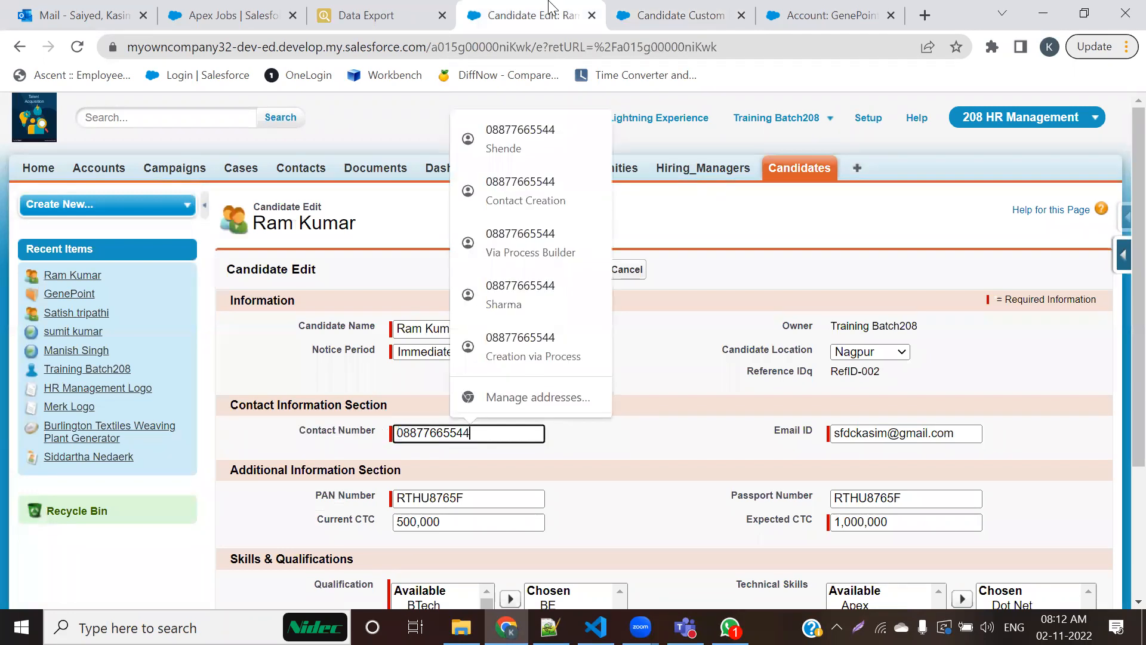
Step: Close the Contact Number definition page and check Candidate Location, Passport Number and Current CTC on the candidate's edit form
left_click(714, 11)
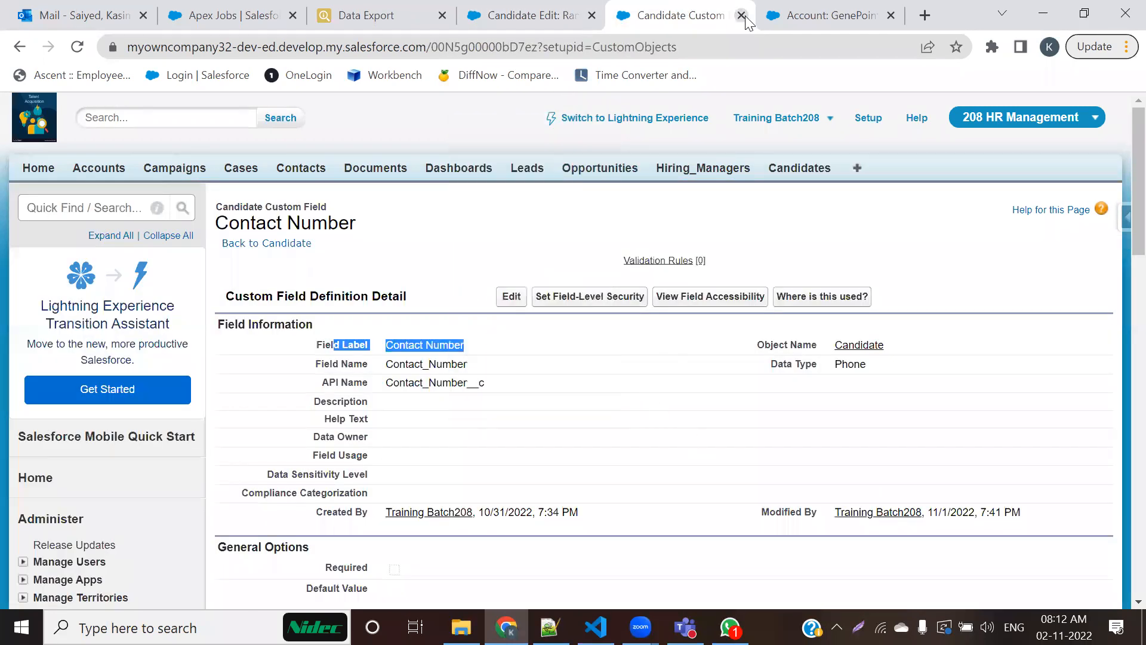
left_click(740, 15)
scroll(572, 326, "down", 3)
left_click_drag(720, 173, 815, 177)
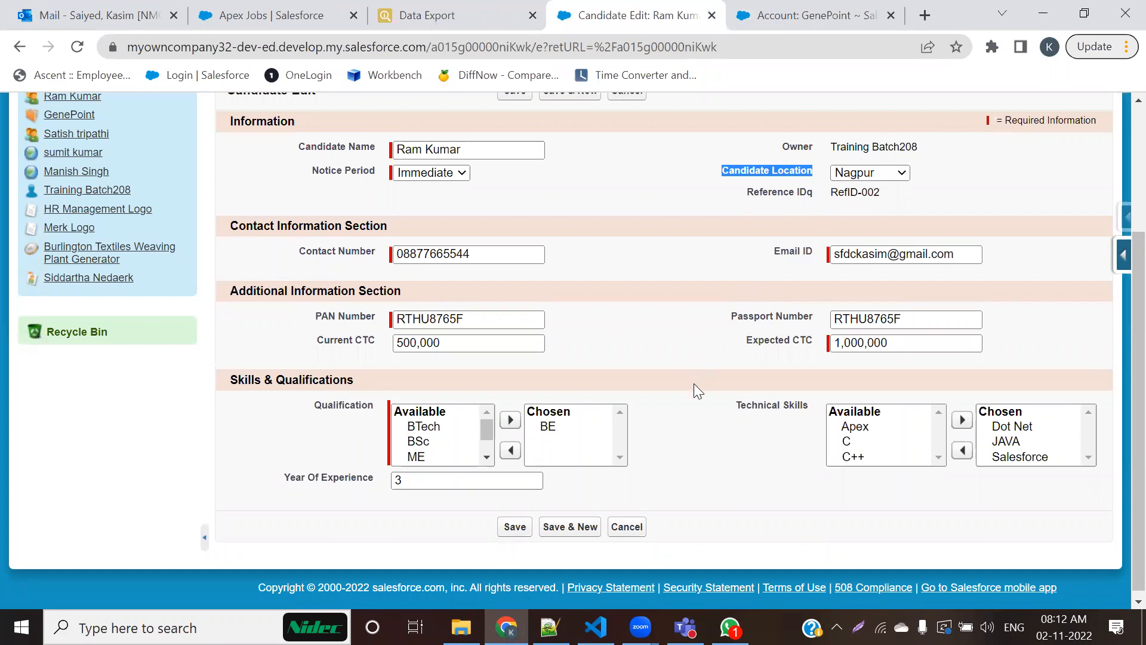
left_click_drag(739, 316, 813, 317)
left_click_drag(316, 340, 409, 335)
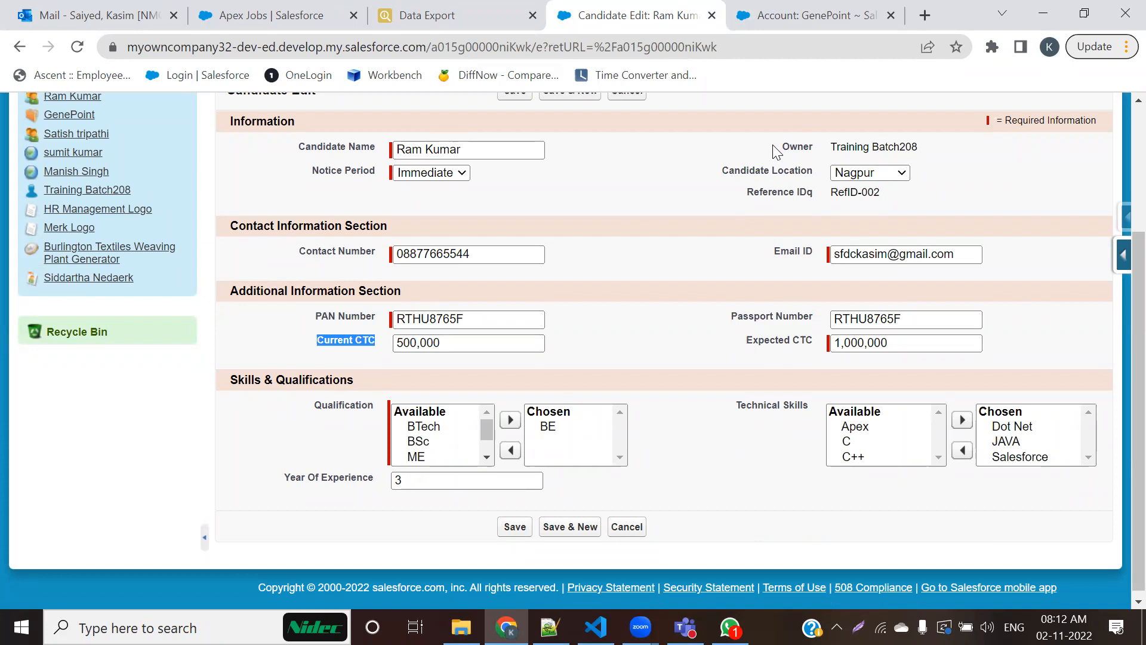
Step: Close the GenePoint account page, open the Candidate page layout editor, and examine the required markers in its field sections
left_click(890, 15)
left_click(1124, 255)
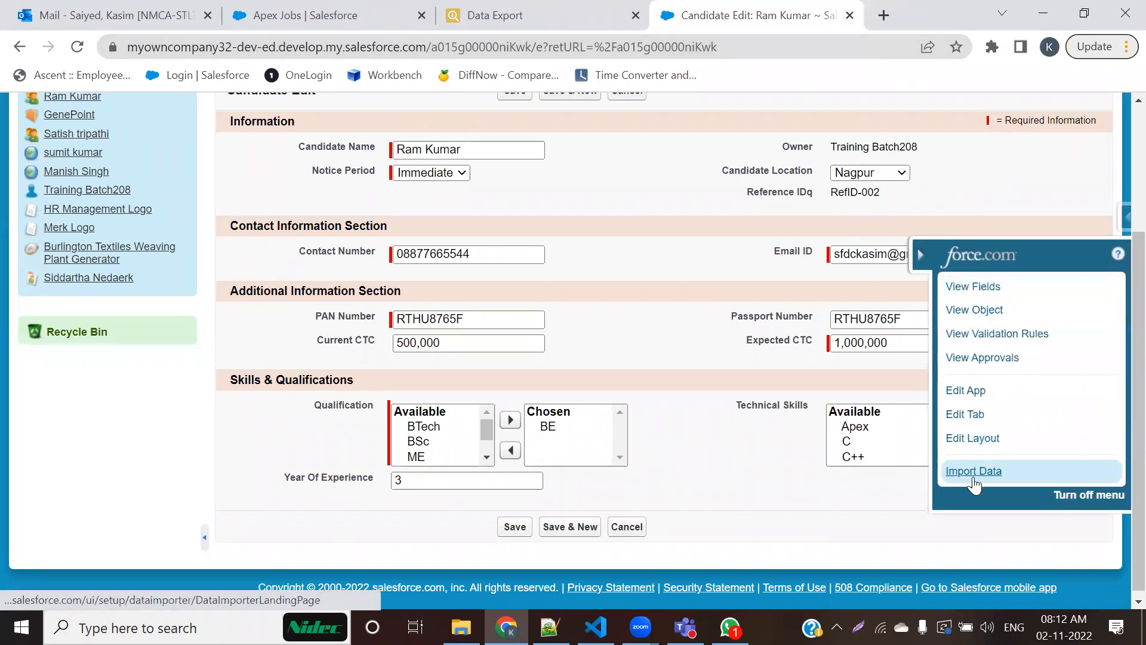
left_click(967, 439)
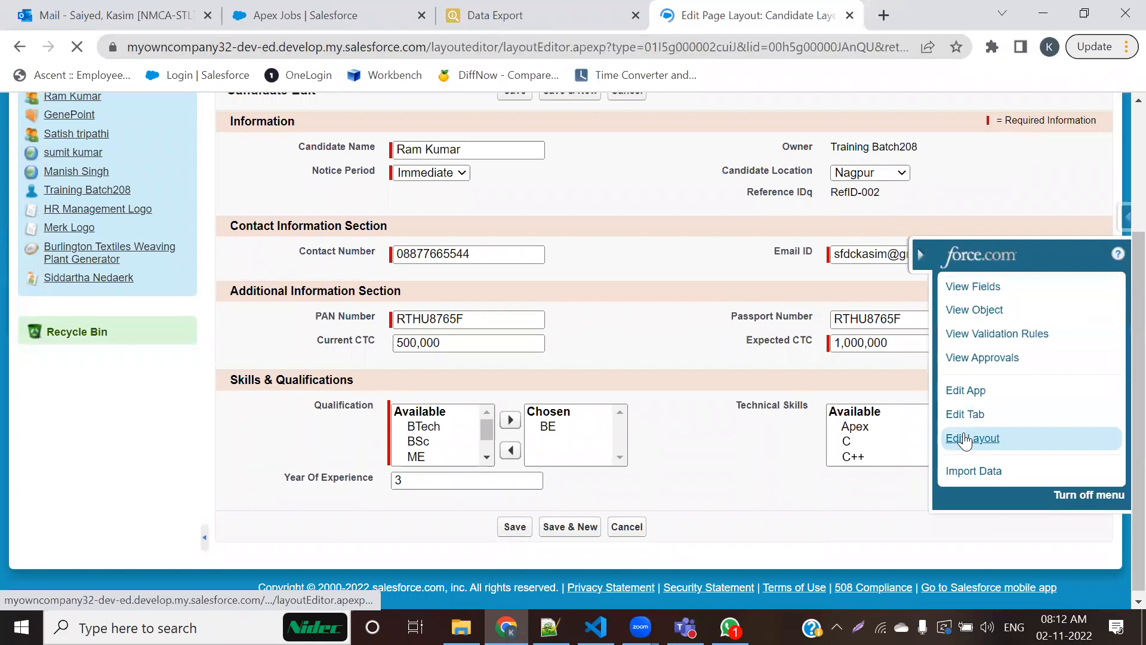
scroll(696, 463, "down", 3)
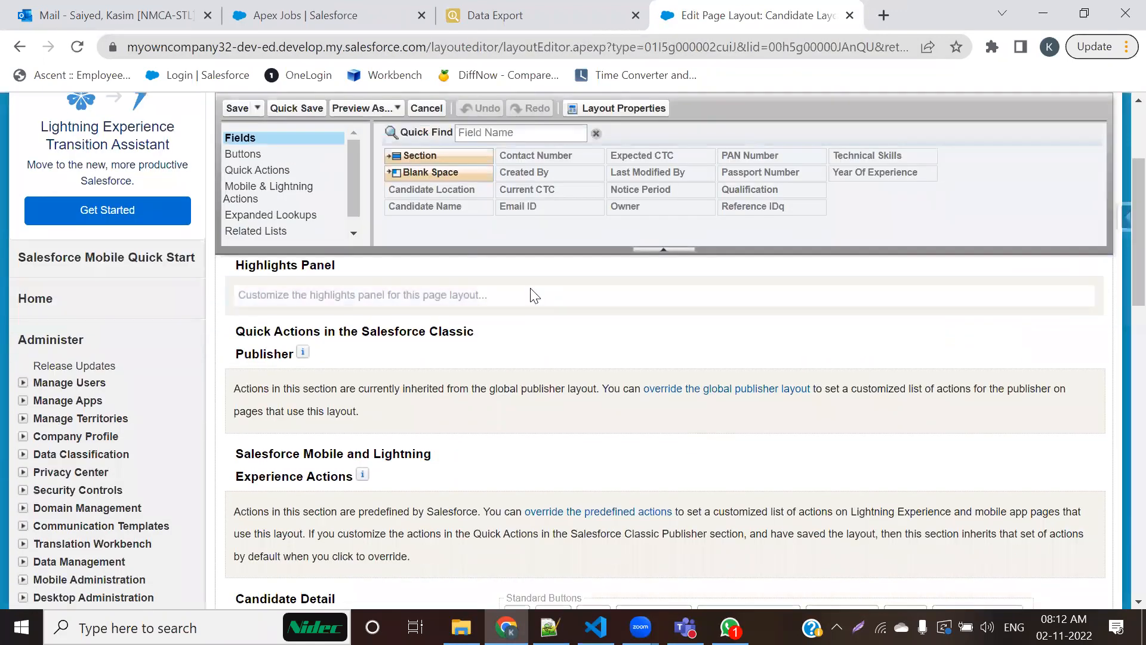
scroll(456, 334, "down", 2)
scroll(406, 354, "down", 2)
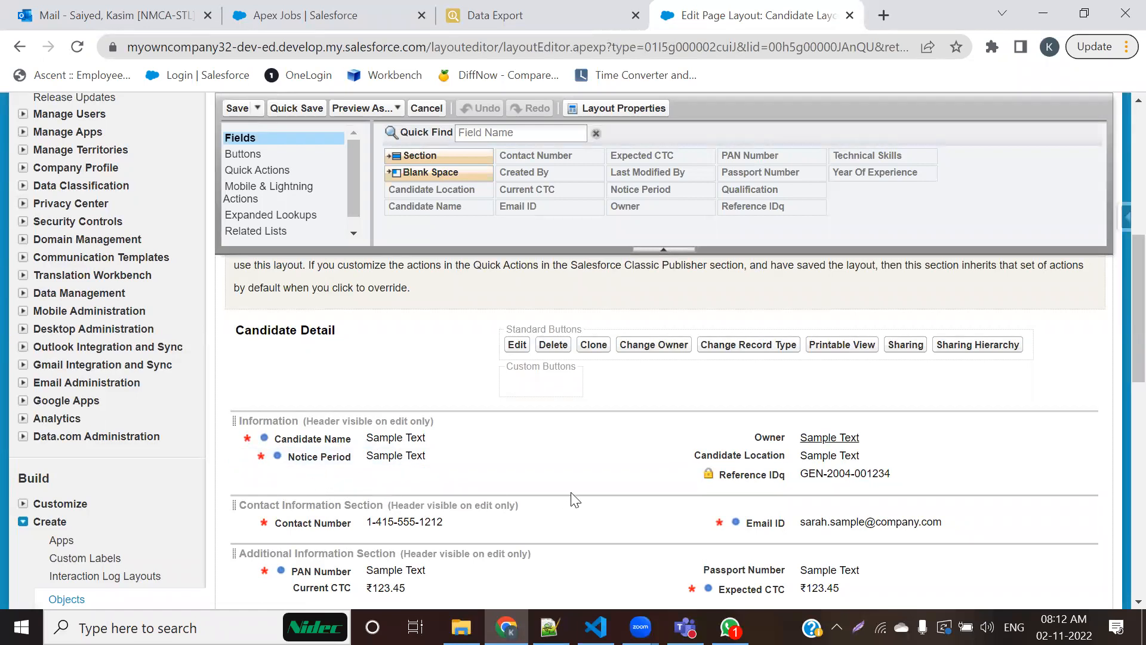
scroll(573, 496, "down", 1)
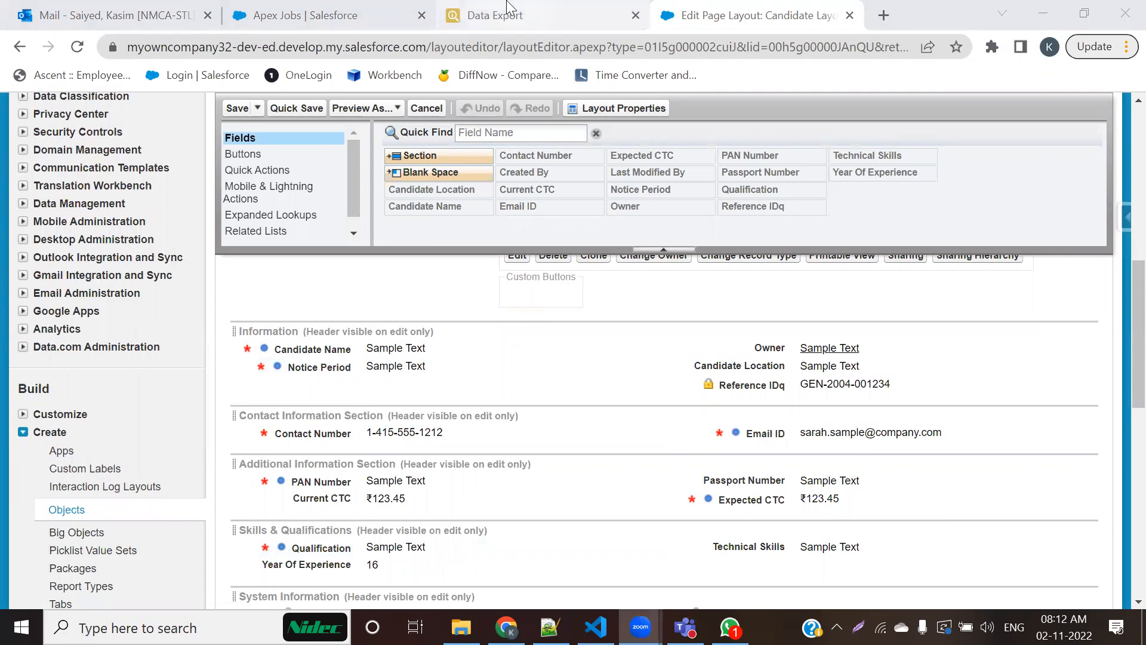
scroll(436, 191, "up", 10)
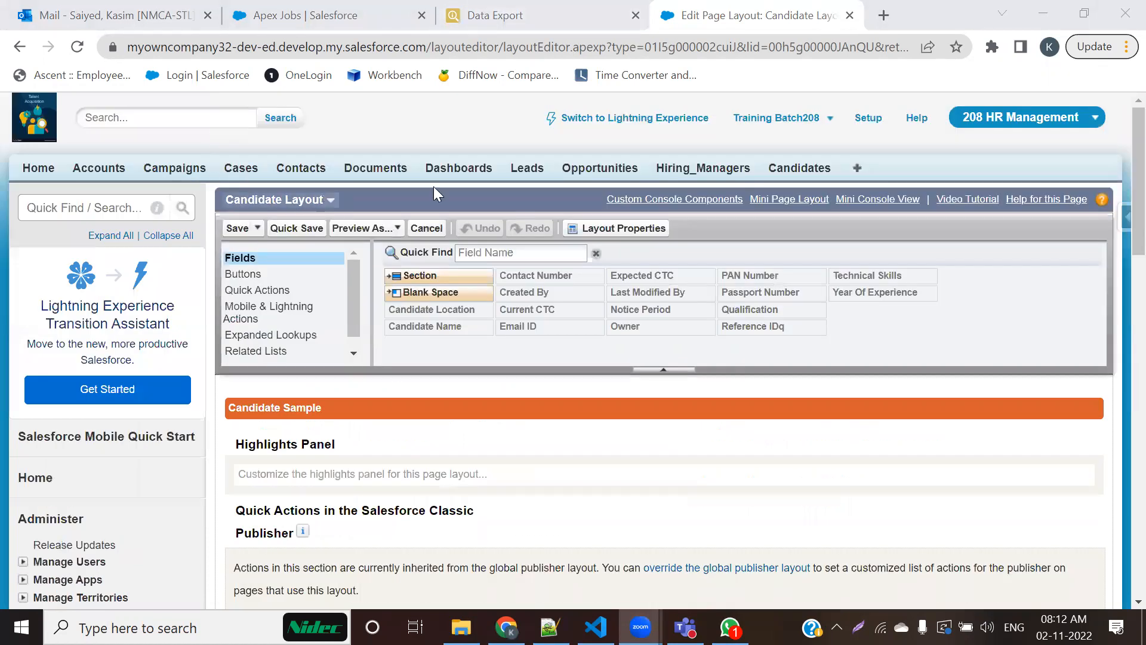
Step: Open the Candidates home separately, start a new candidate record, and check whether Contact Number is marked as required
left_click(789, 172)
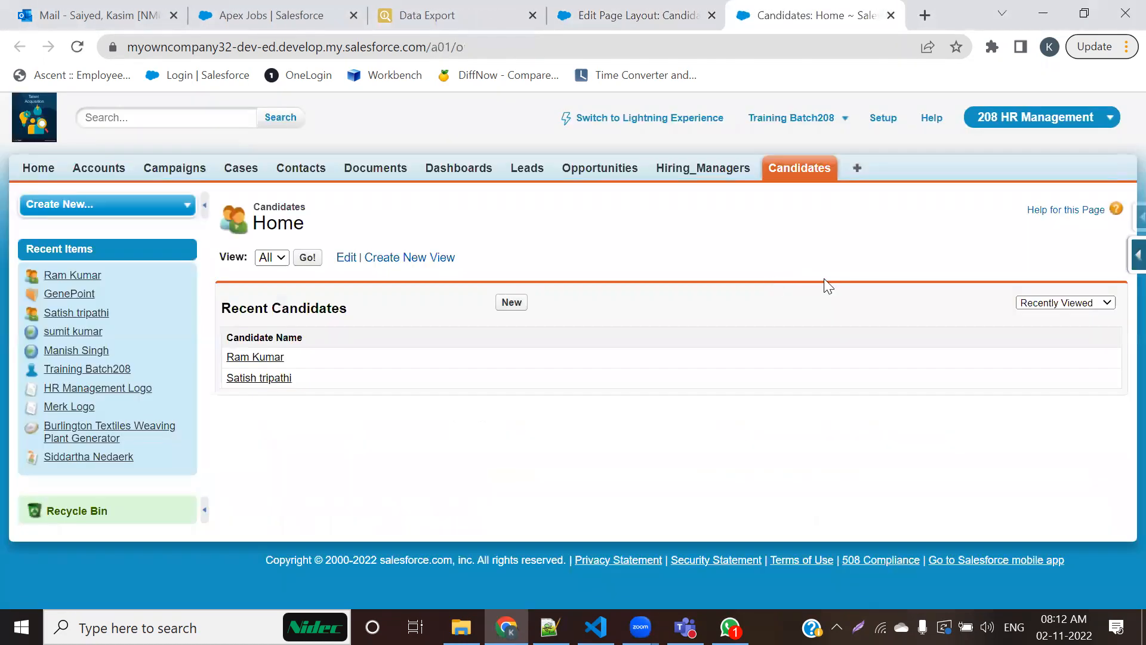
left_click(509, 303)
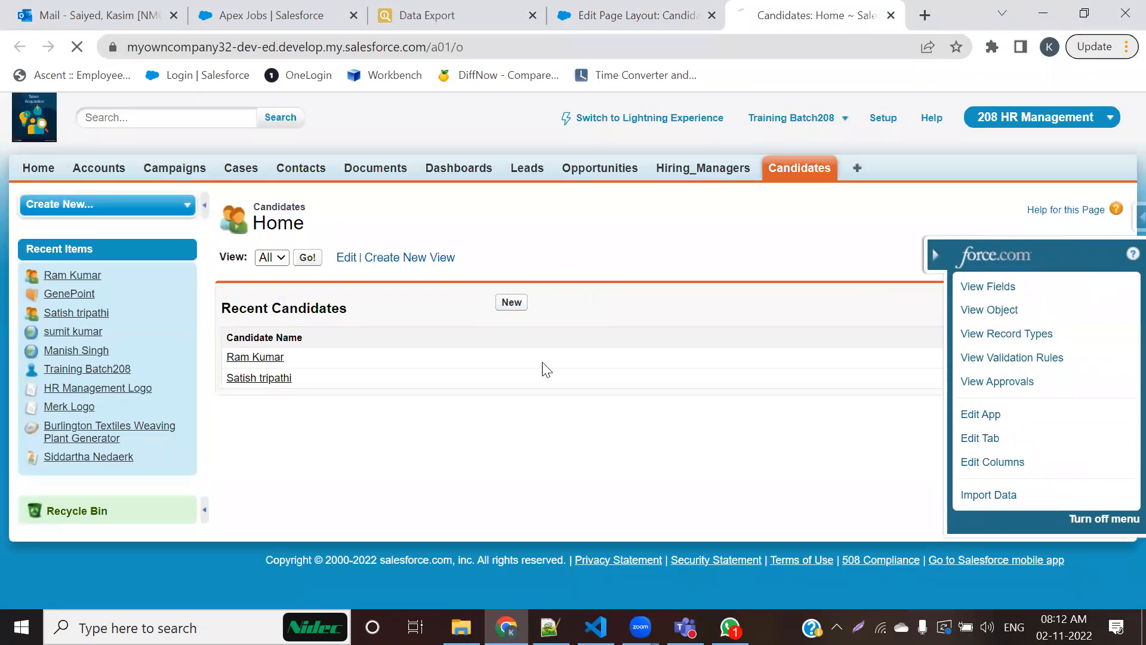
scroll(545, 442, "down", 3)
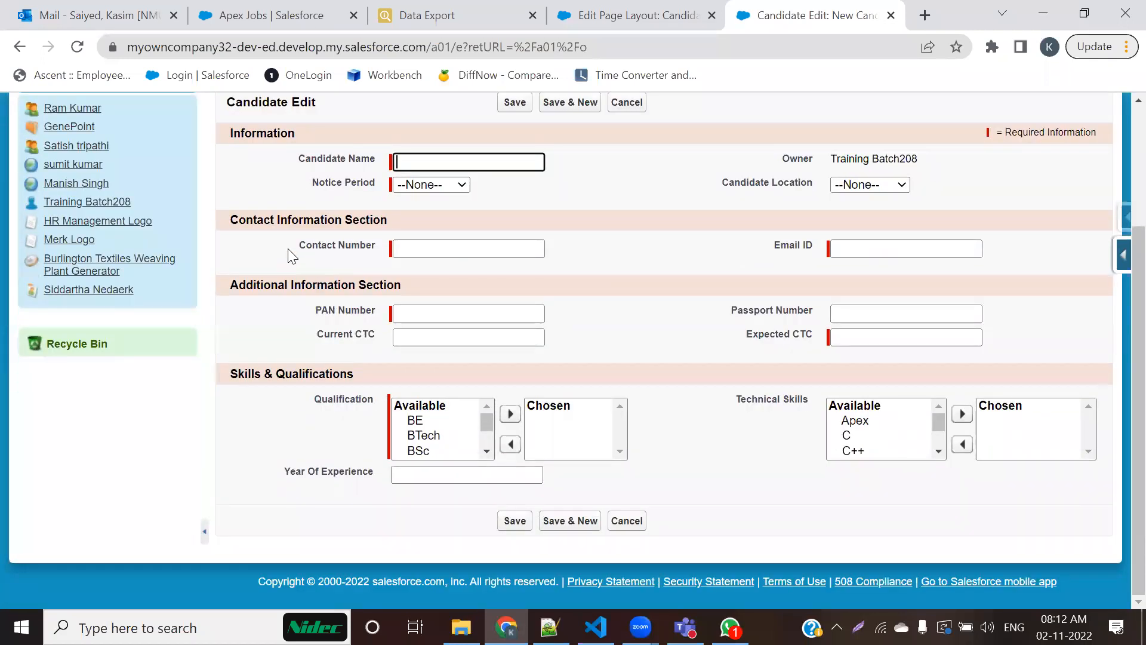
left_click_drag(298, 246, 363, 255)
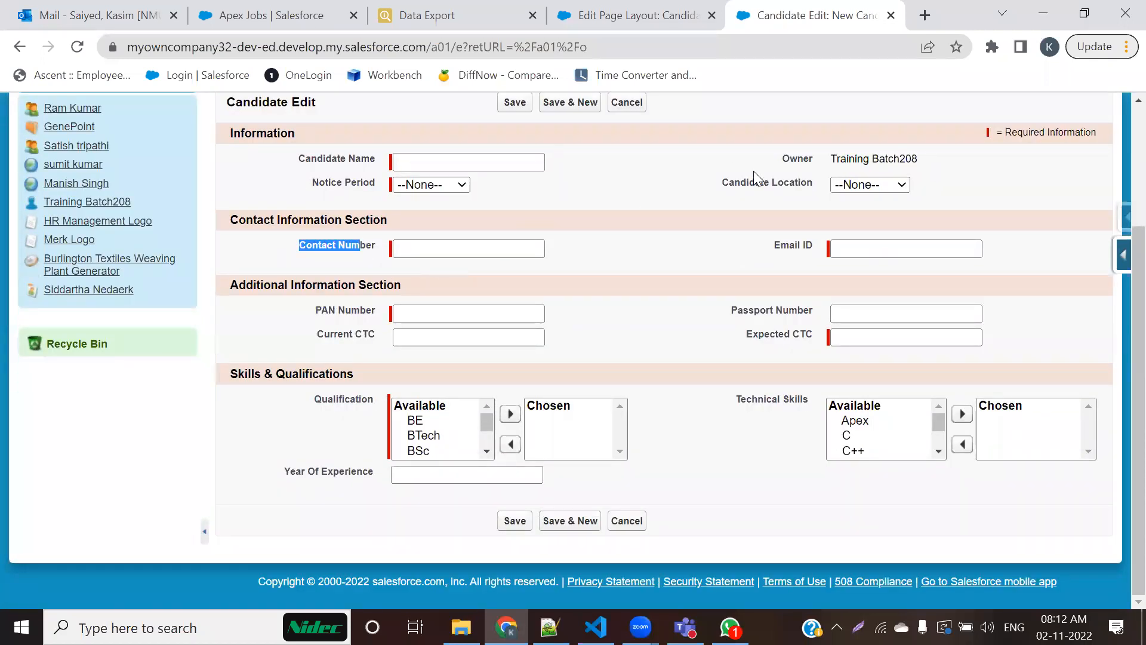
Step: View the Candidate object's custom fields from the new candidate form and open the Contact Number field
mouse_move(1118, 266)
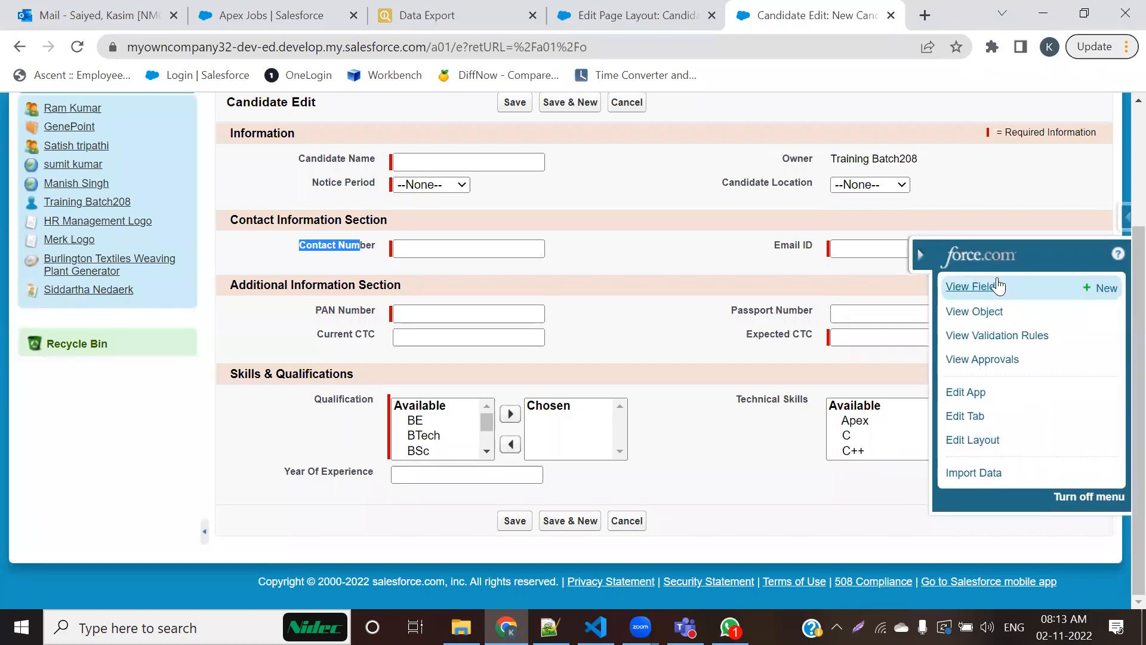
left_click(970, 287)
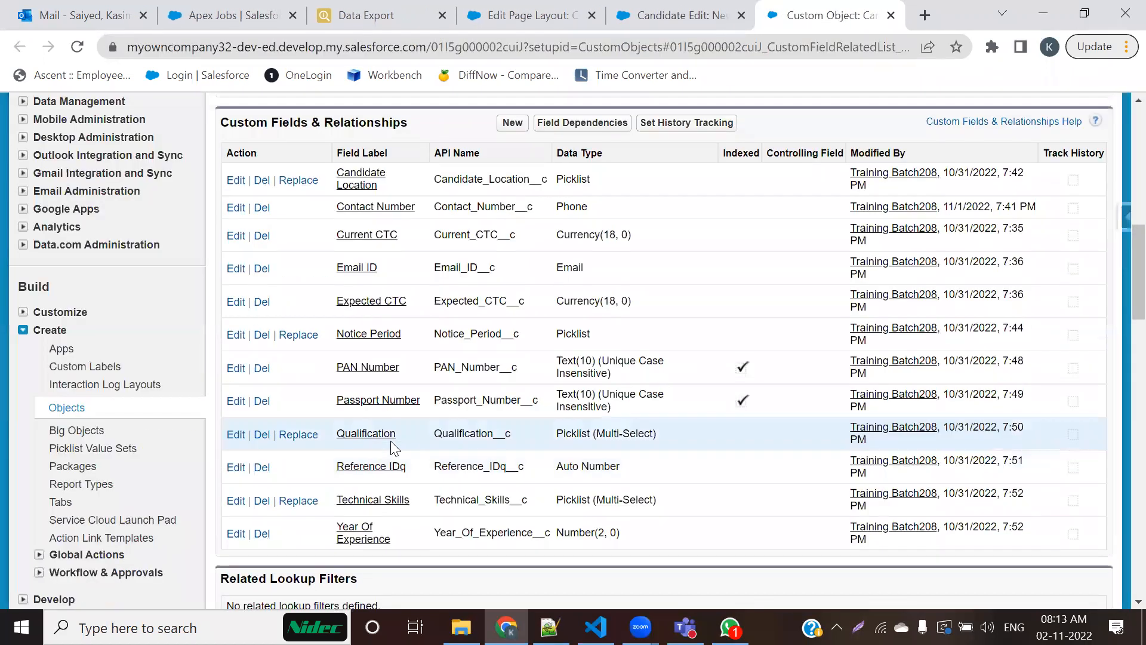
left_click(360, 215)
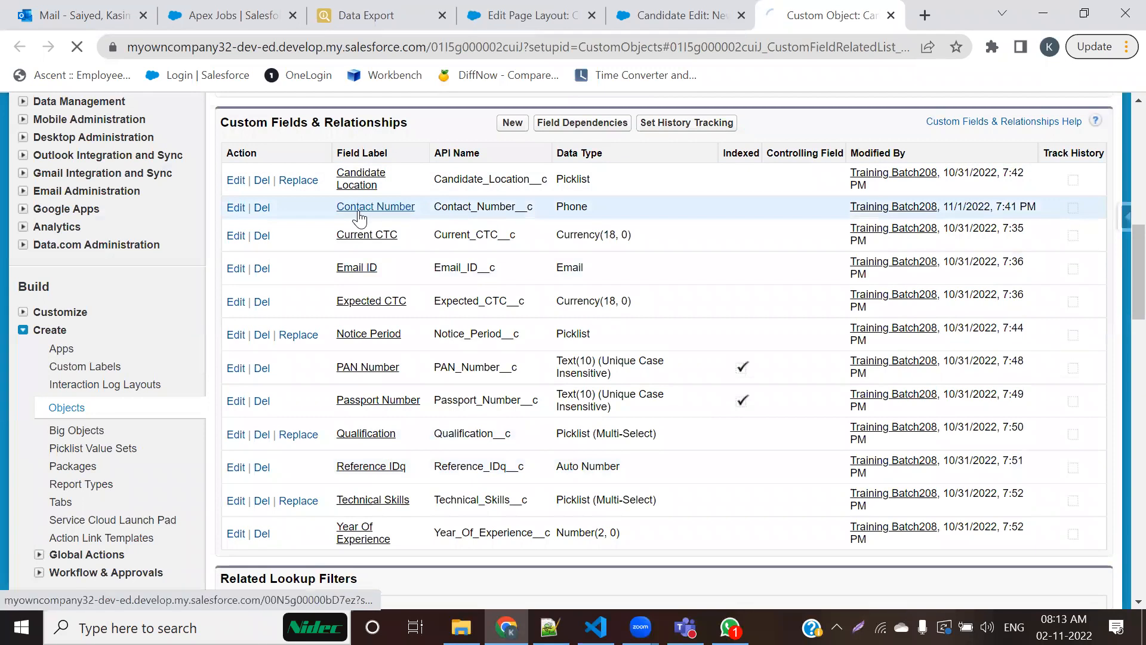
Step: Open Contact Number's field definition for editing and check its Required option under General Options
scroll(358, 341, "down", 3)
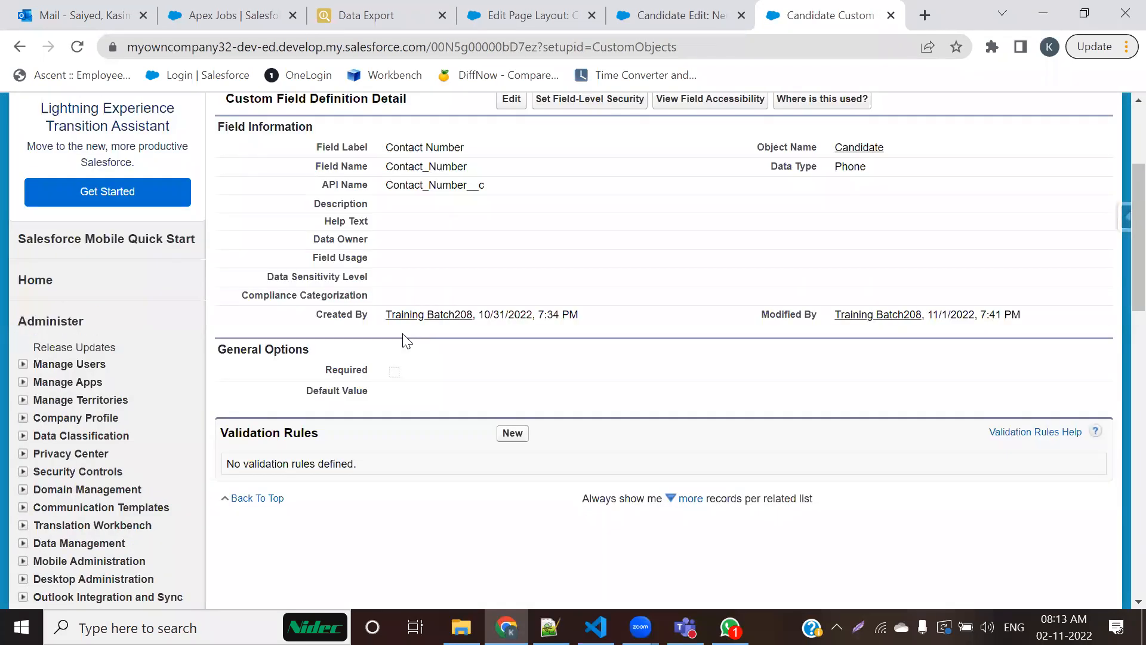
scroll(406, 341, "up", 2)
left_click(506, 209)
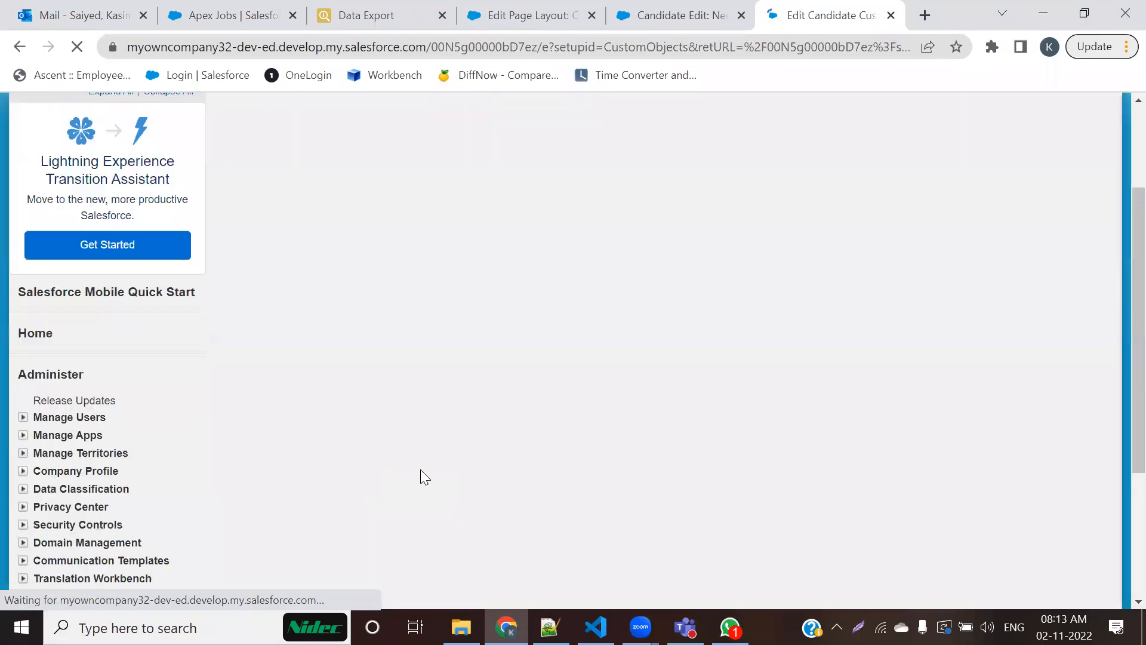
scroll(420, 469, "down", 3)
left_click_drag(333, 297, 732, 295)
left_click(771, 277)
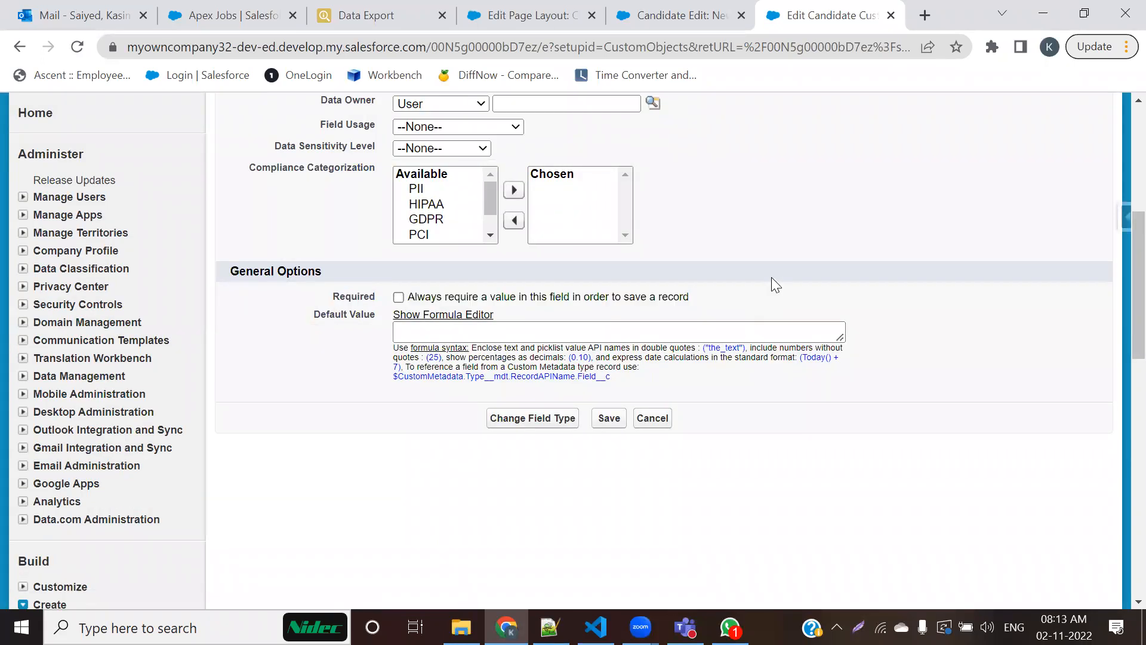
Step: Examine the required markers in the Candidate page layout, boxing those of Notice Period, Email ID and Contact Number, and clear the annotations
left_click(520, 15)
scroll(514, 459, "down", 1)
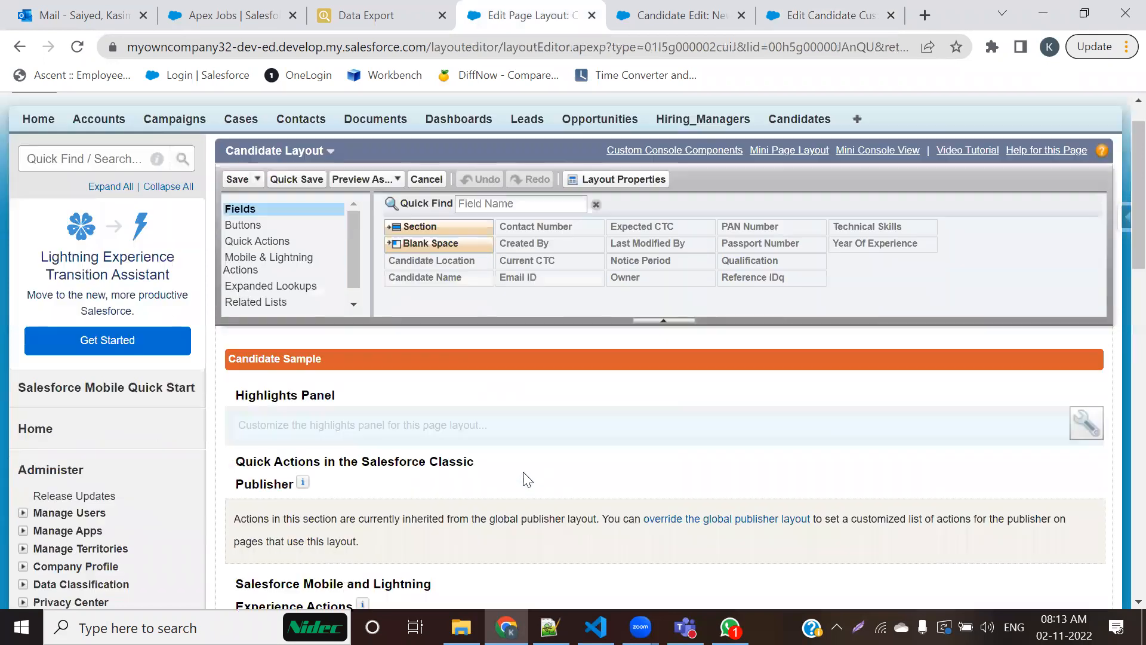
scroll(528, 480, "down", 7)
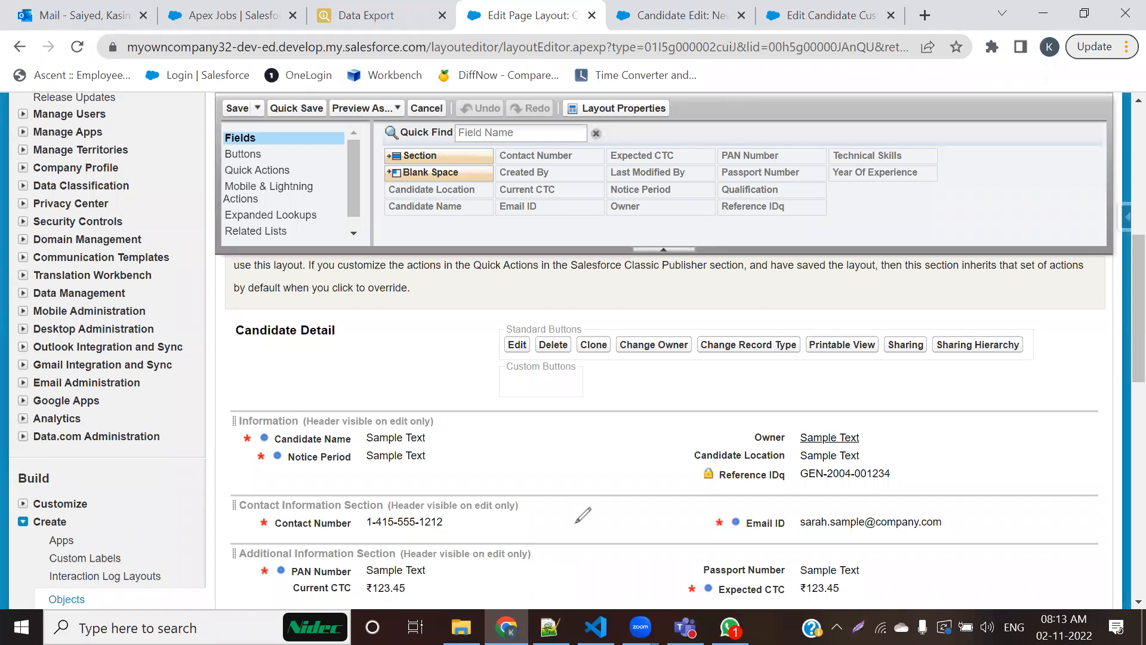
scroll(268, 370, "down", 2)
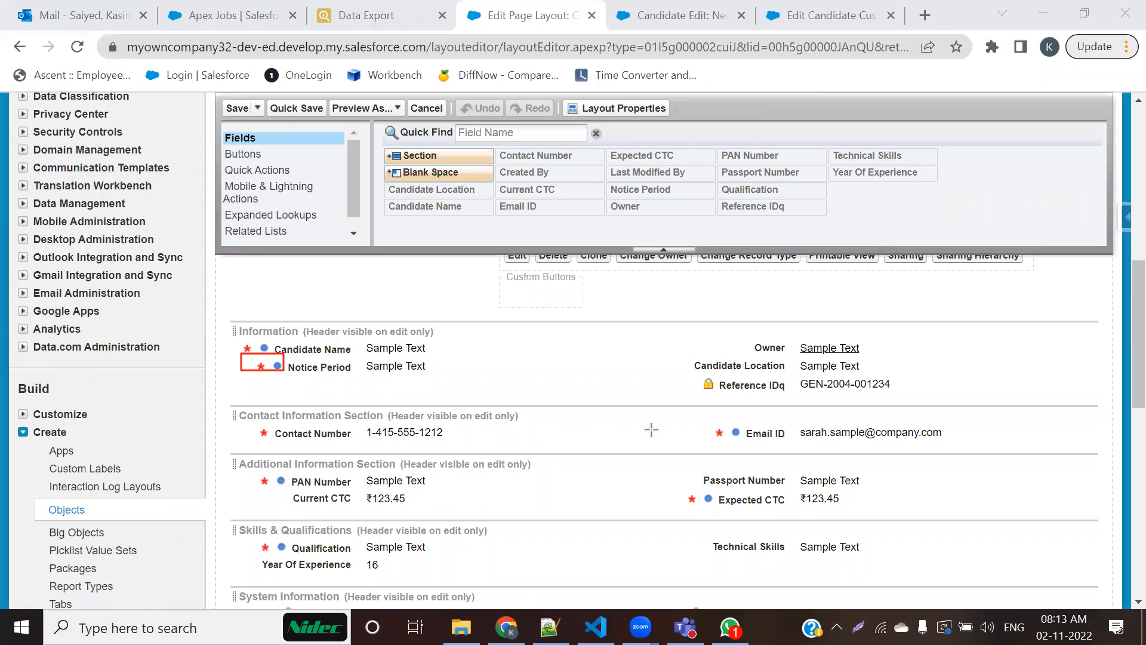
left_click_drag(699, 416, 745, 446)
left_click_drag(240, 416, 277, 446)
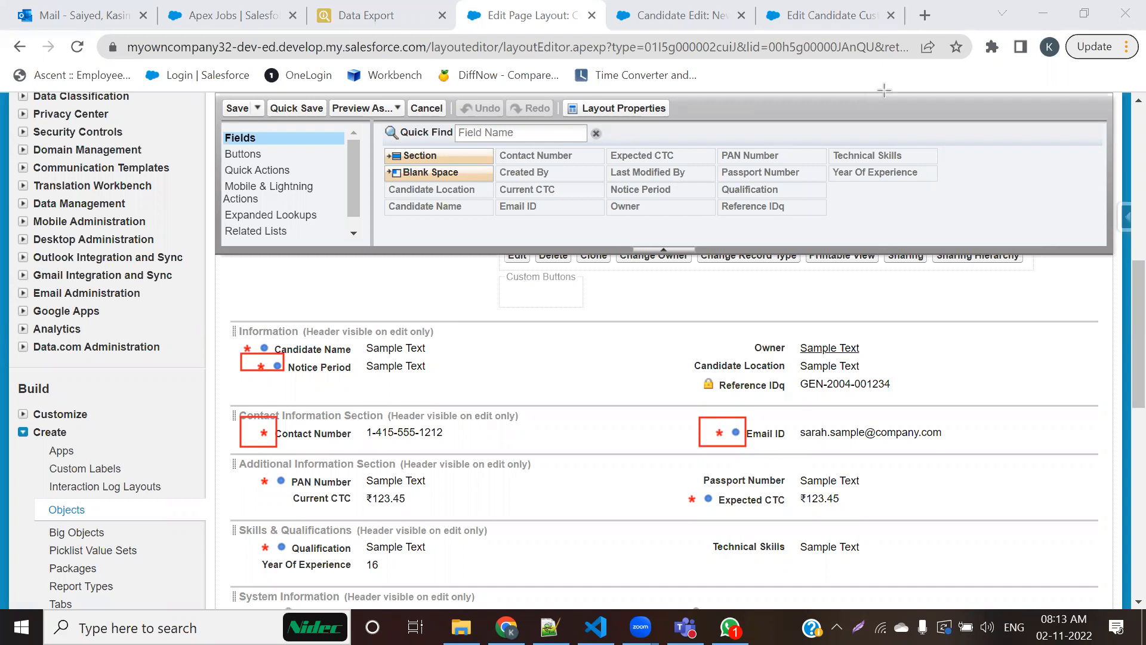
left_click(884, 90)
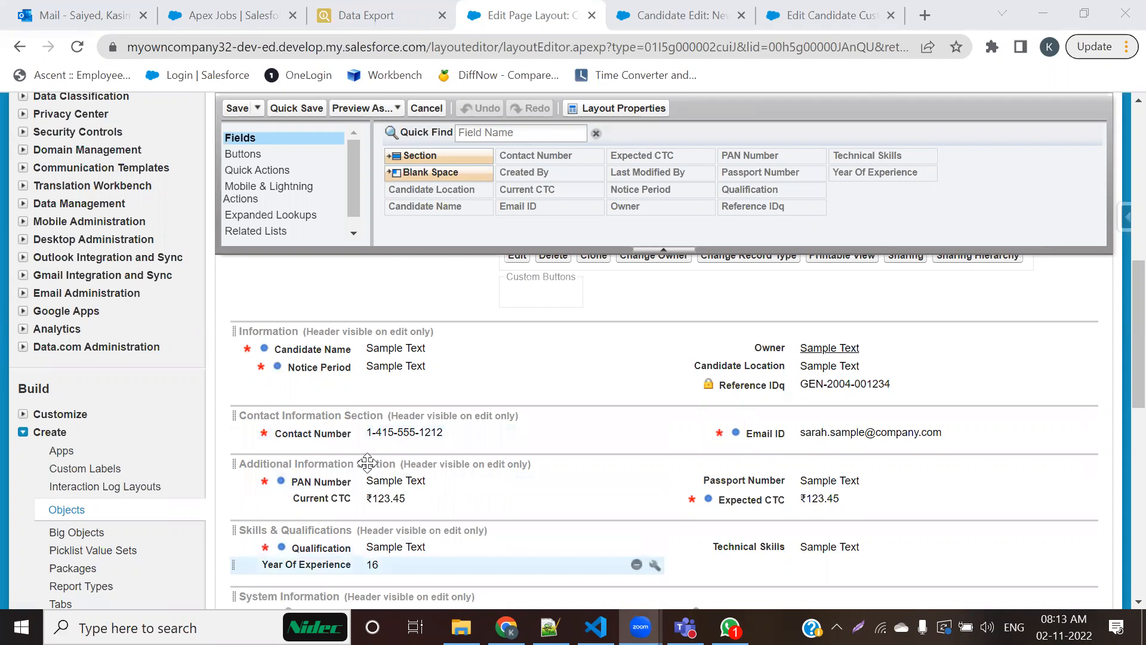
Step: Check on the new candidate form whether Passport Number is marked as required
left_click(711, 7)
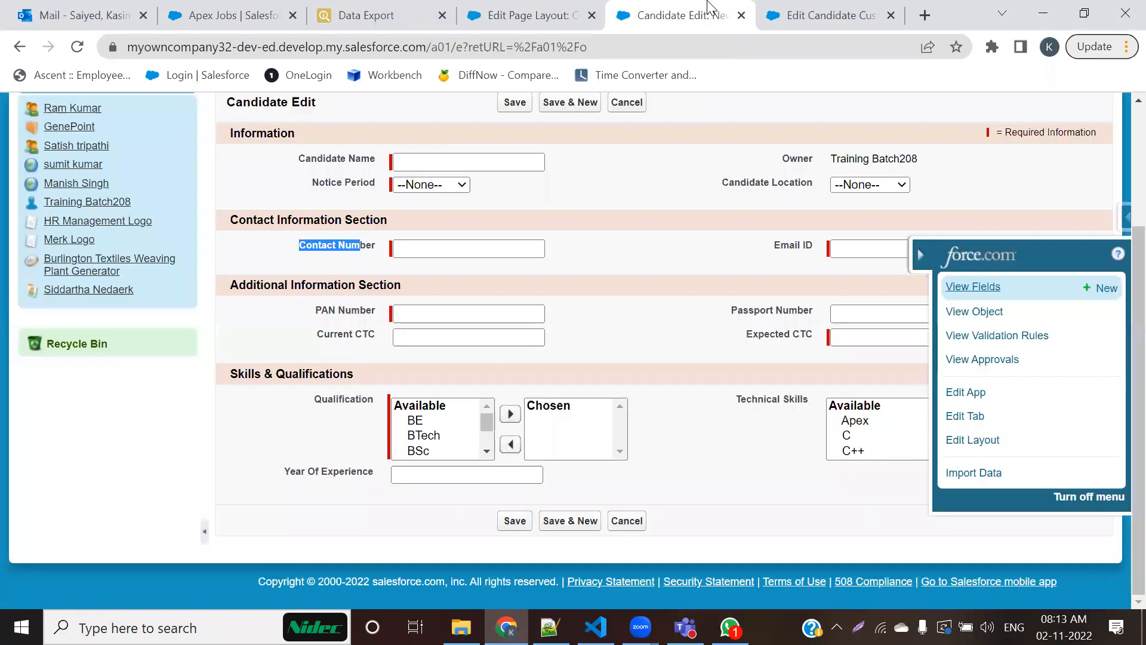
left_click(919, 254)
scroll(783, 457, "down", 1)
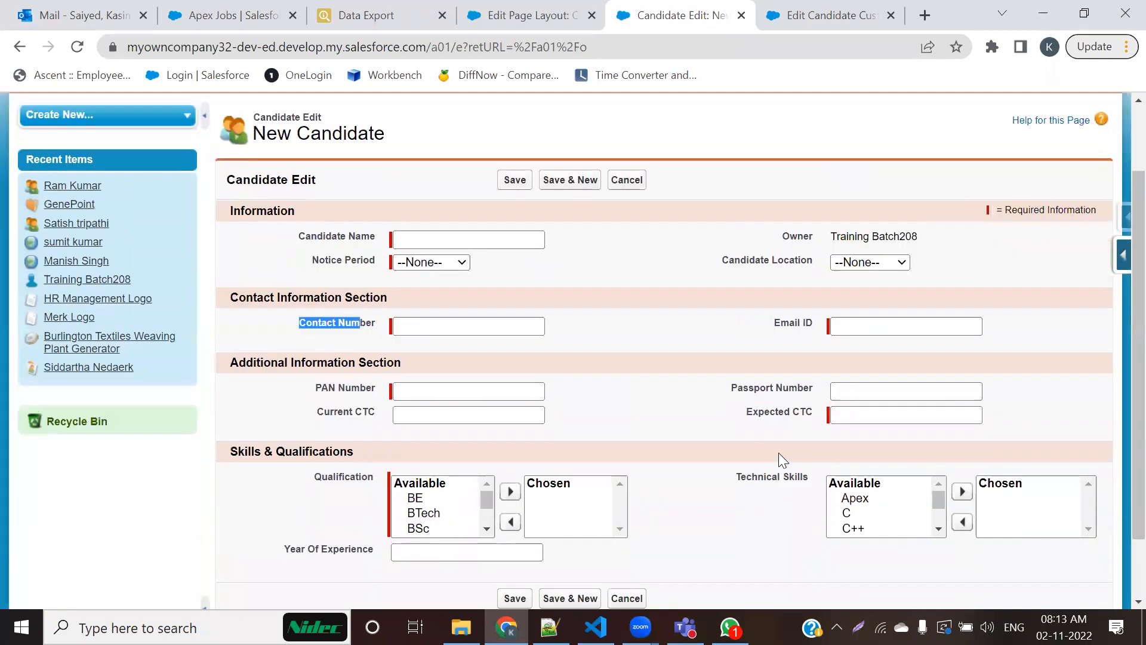
left_click_drag(724, 392, 819, 392)
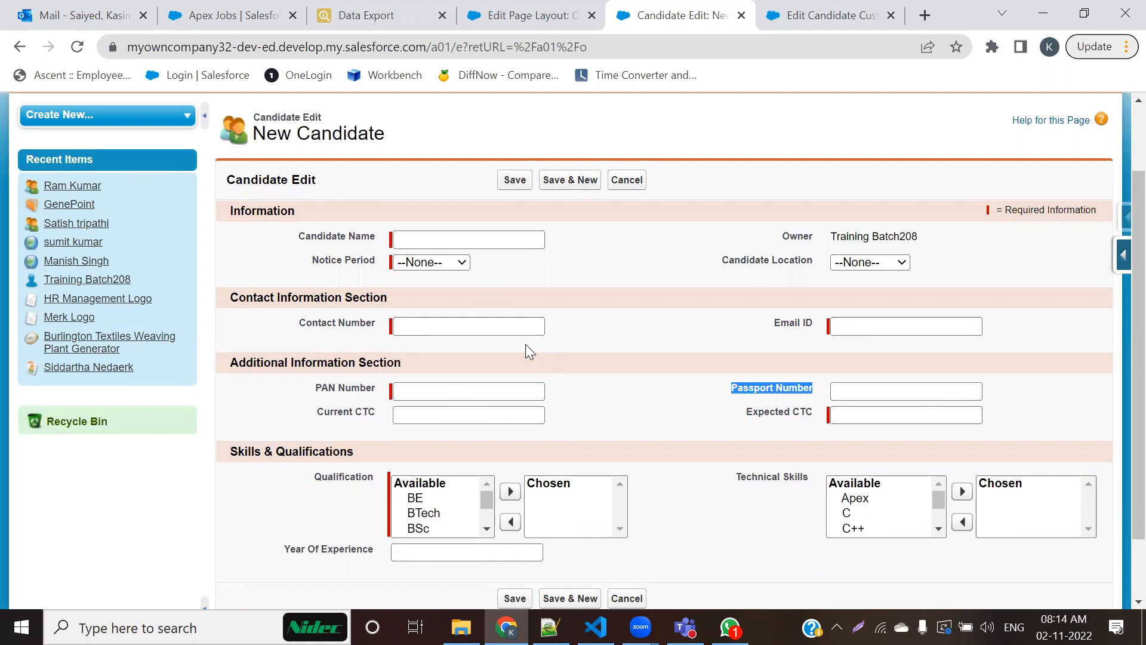
Step: Make Passport Number required in the Additional Information Section of the Candidate page layout
left_click(547, 15)
scroll(518, 519, "down", 1)
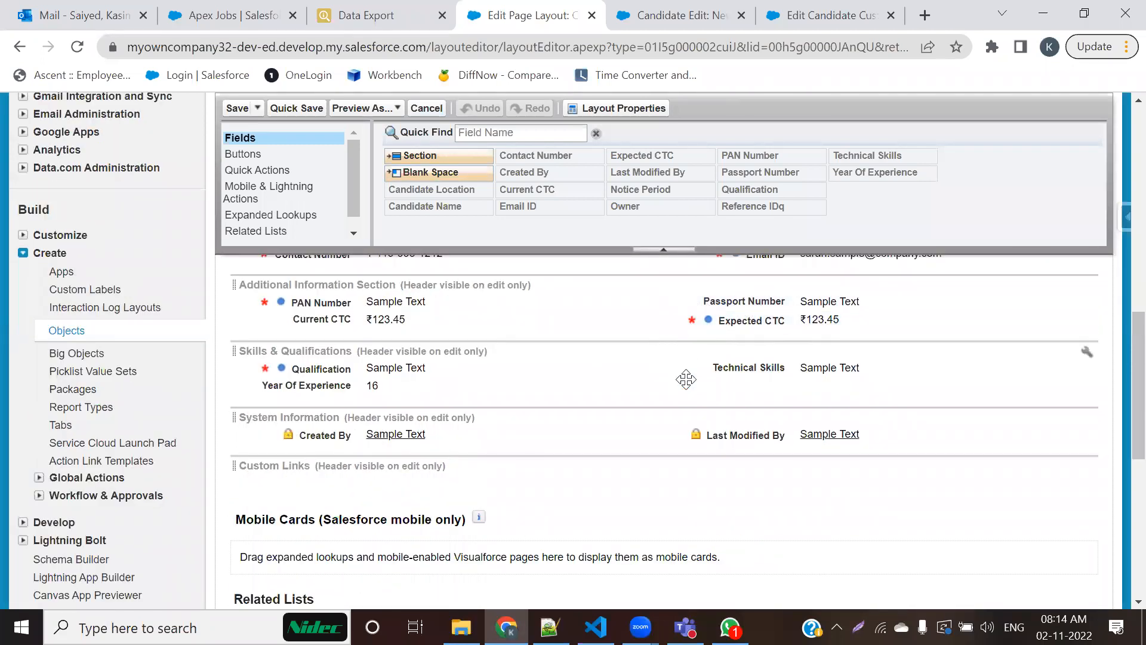
double_click(754, 303)
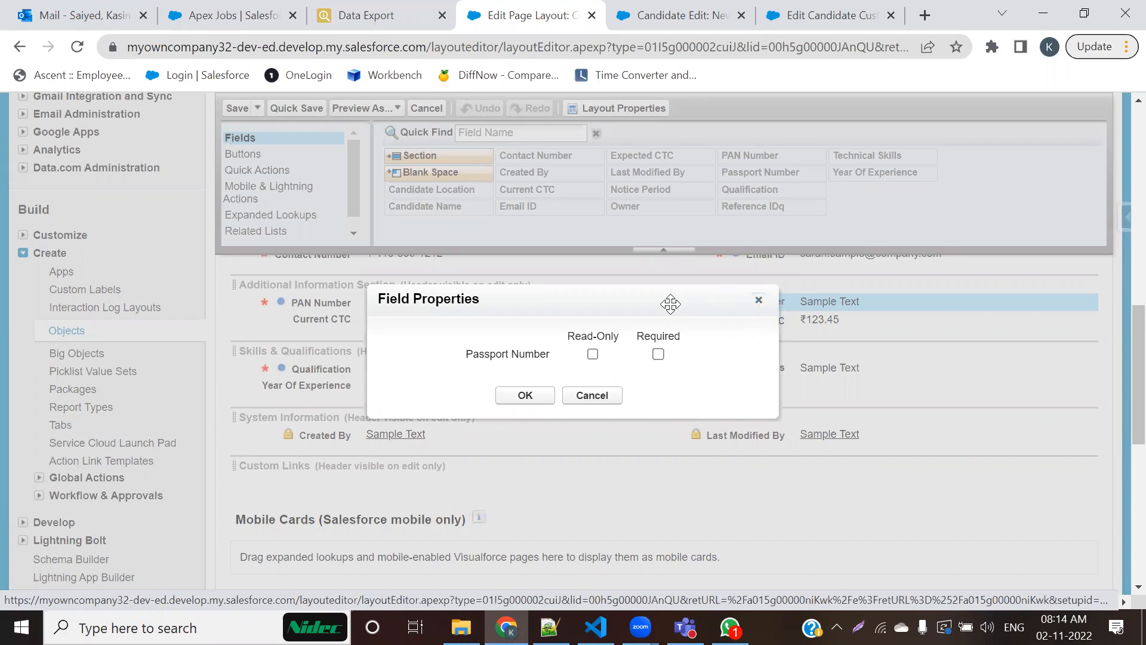
left_click_drag(664, 307, 683, 291)
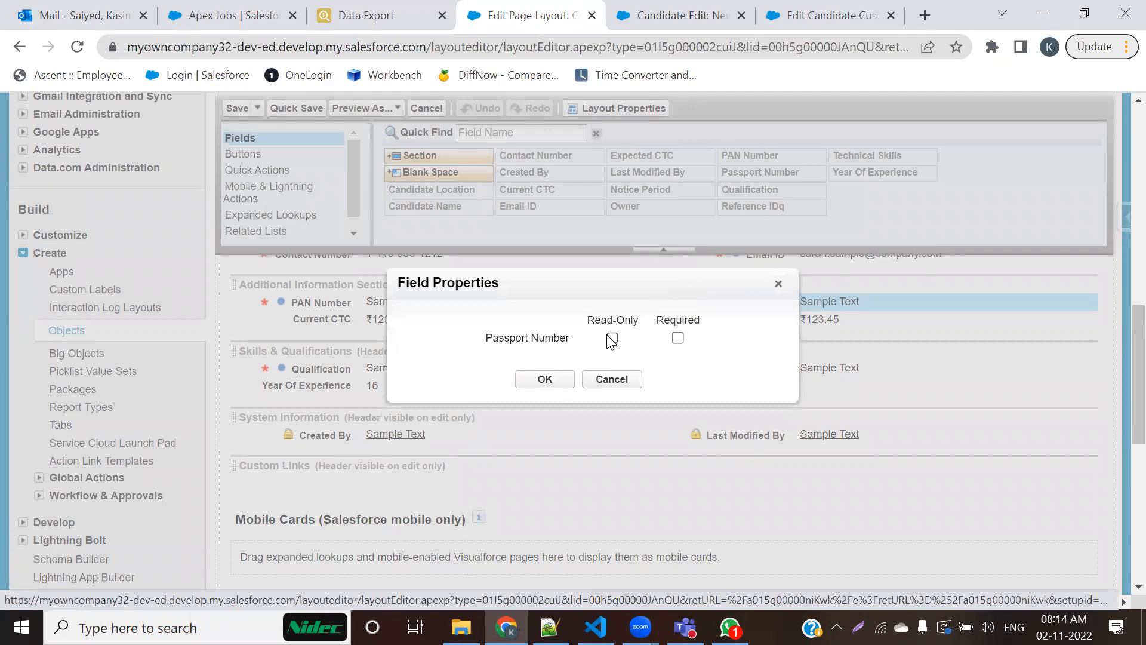
left_click(678, 338)
left_click(545, 379)
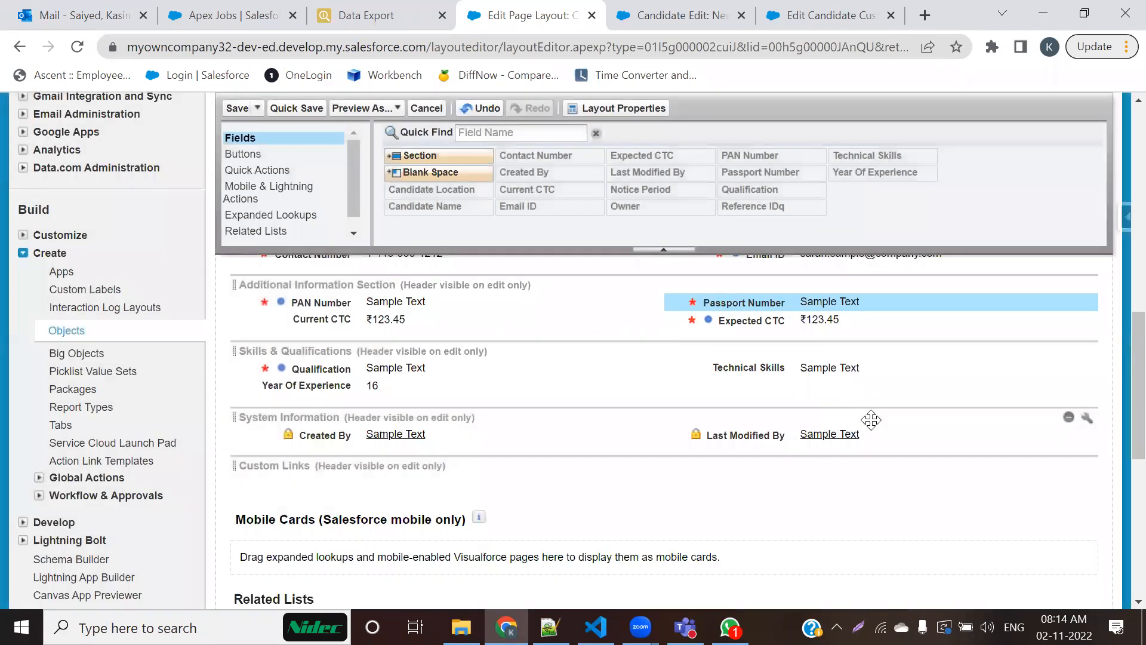
Step: Make Current CTC required in the Additional Information Section and save the Candidate page layout
double_click(411, 325)
left_click(645, 352)
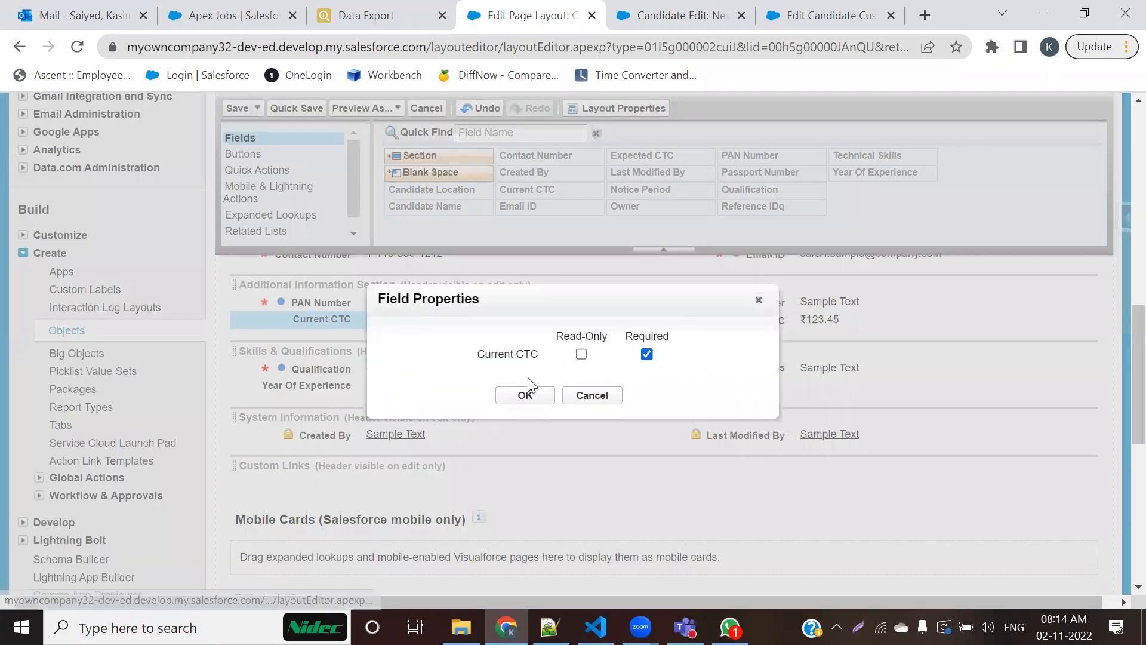
left_click(529, 392)
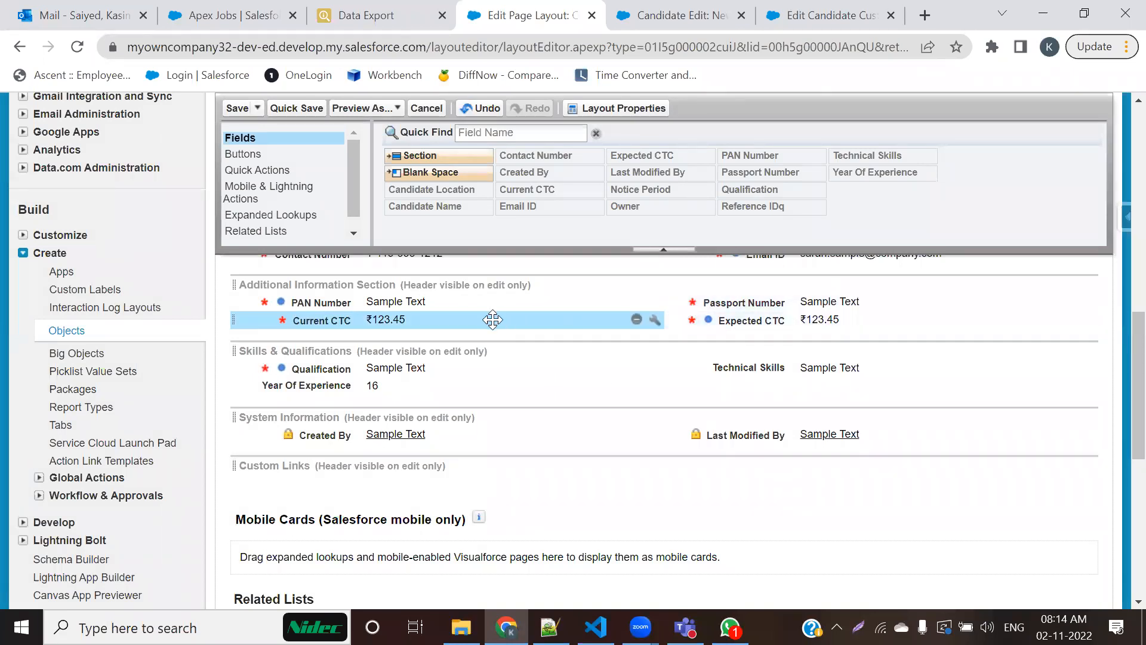
scroll(466, 409, "up", 2)
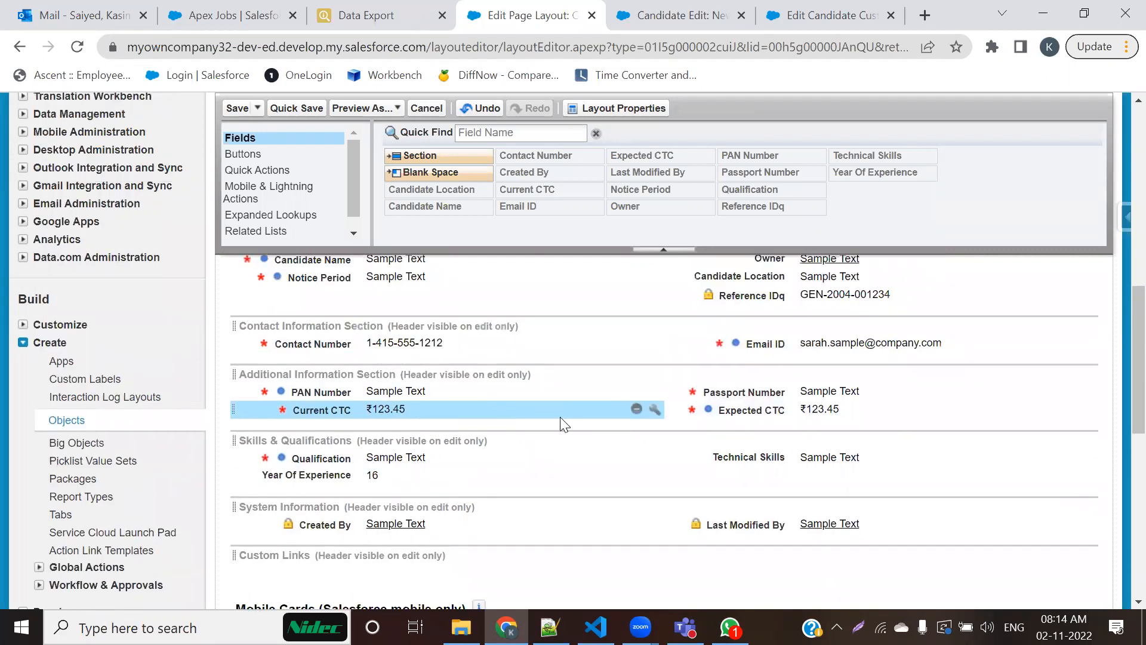
left_click(233, 108)
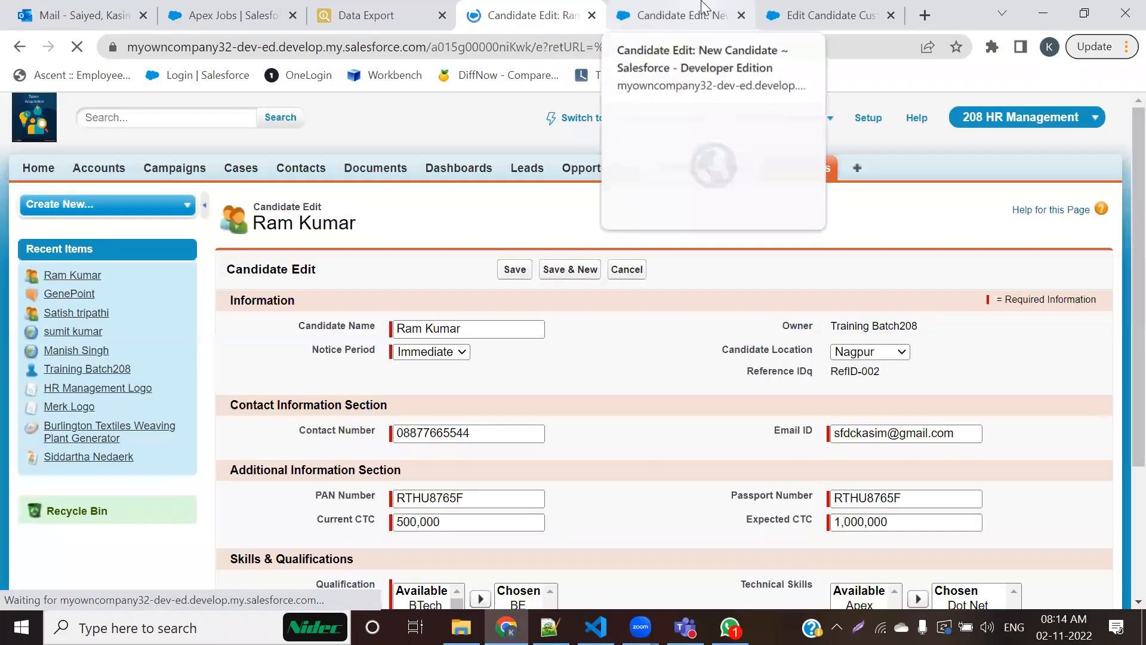
Step: Close the new candidate form and check the required markers of Passport Number and the CTC fields on the existing candidate's edit form
left_click(678, 15)
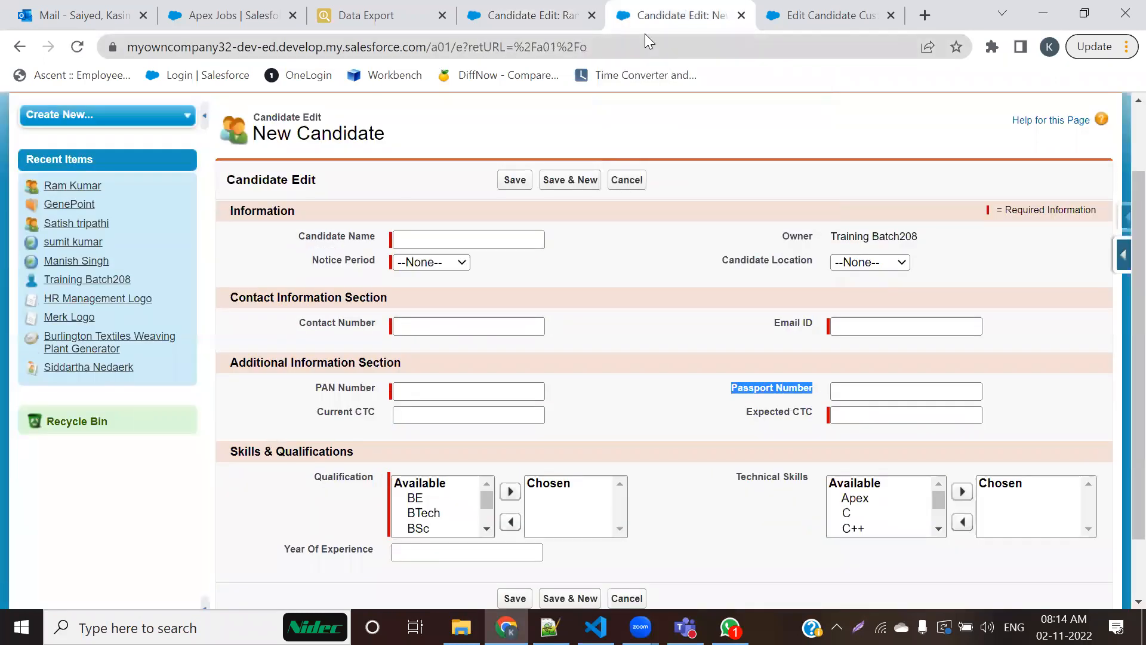
left_click(741, 15)
scroll(422, 304, "up", 5)
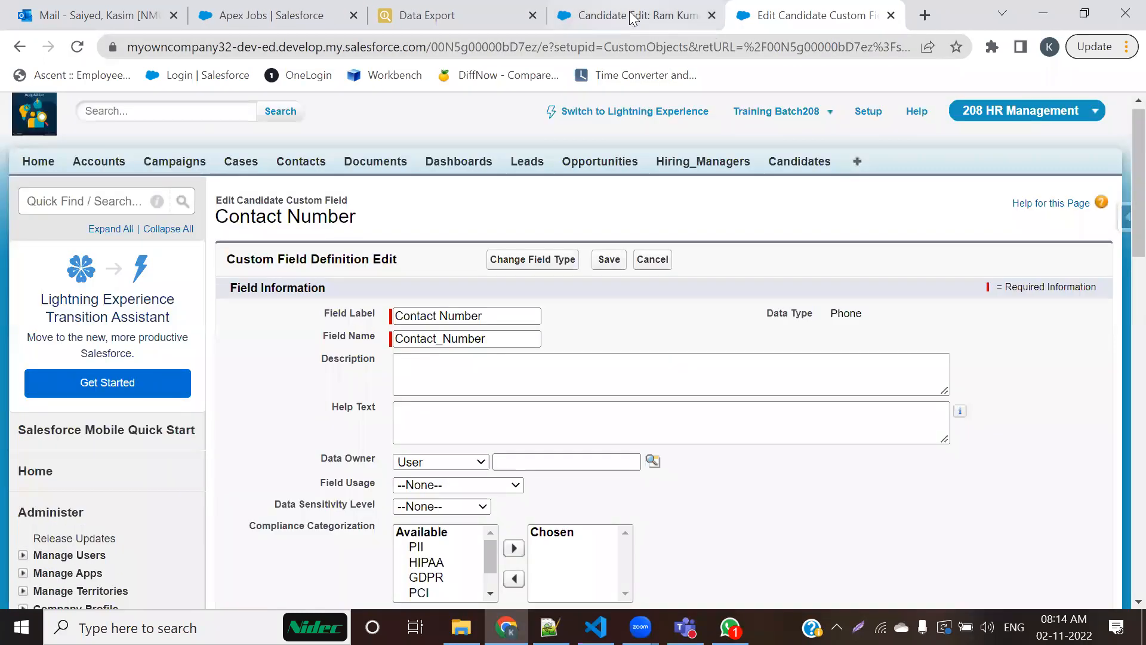
left_click(635, 18)
scroll(460, 300, "down", 3)
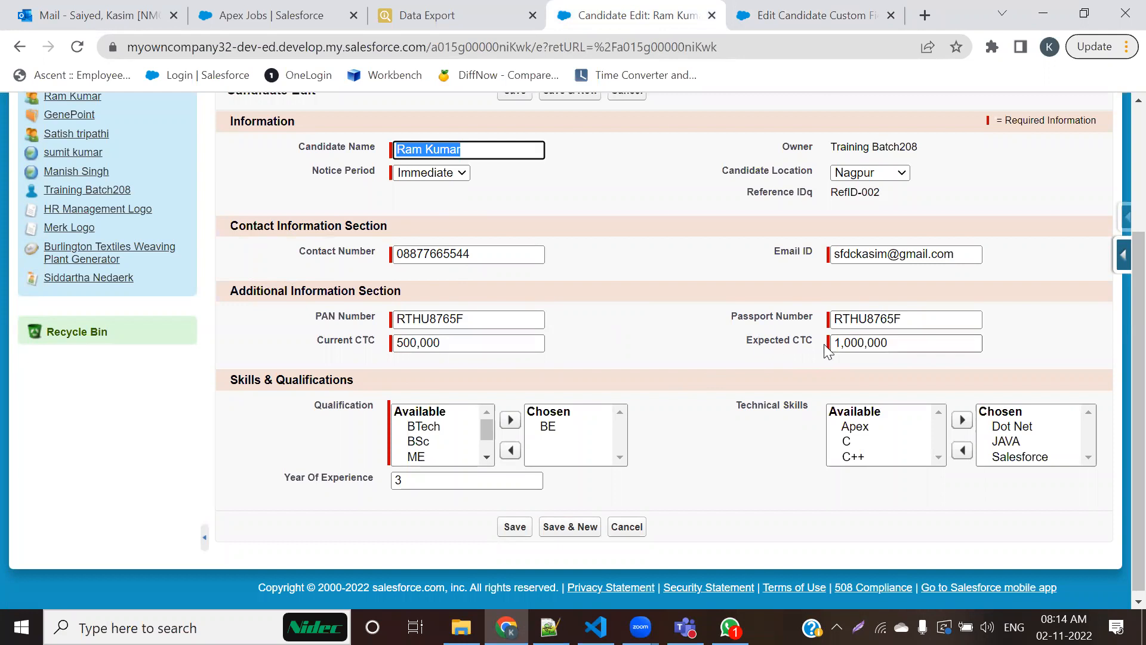
left_click(834, 320)
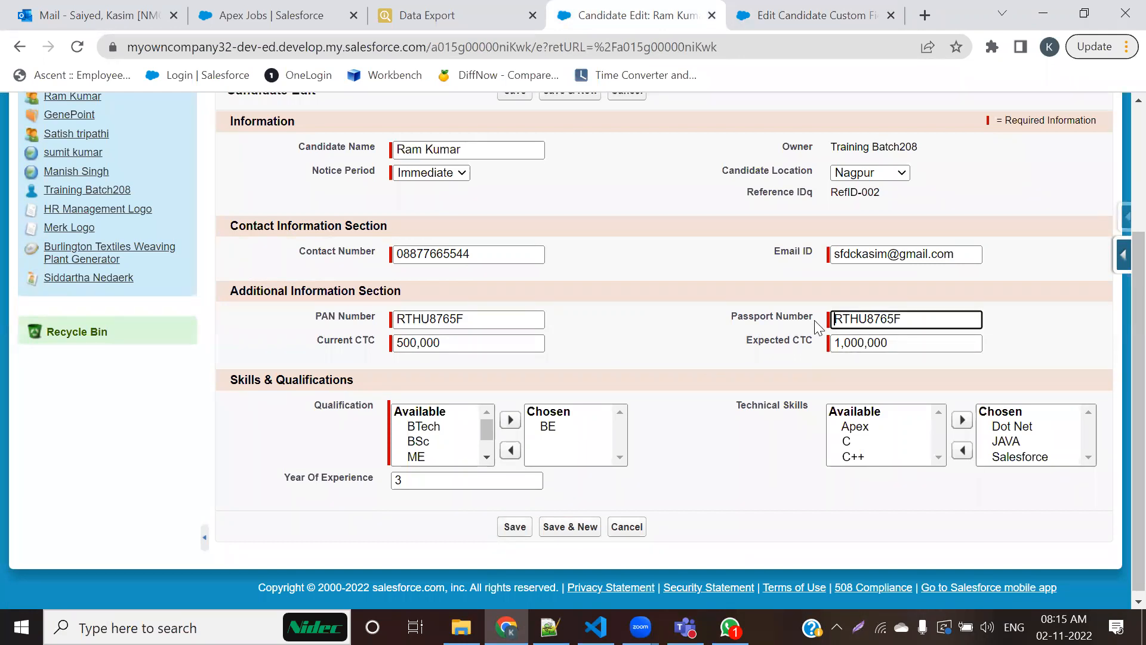
left_click(823, 350)
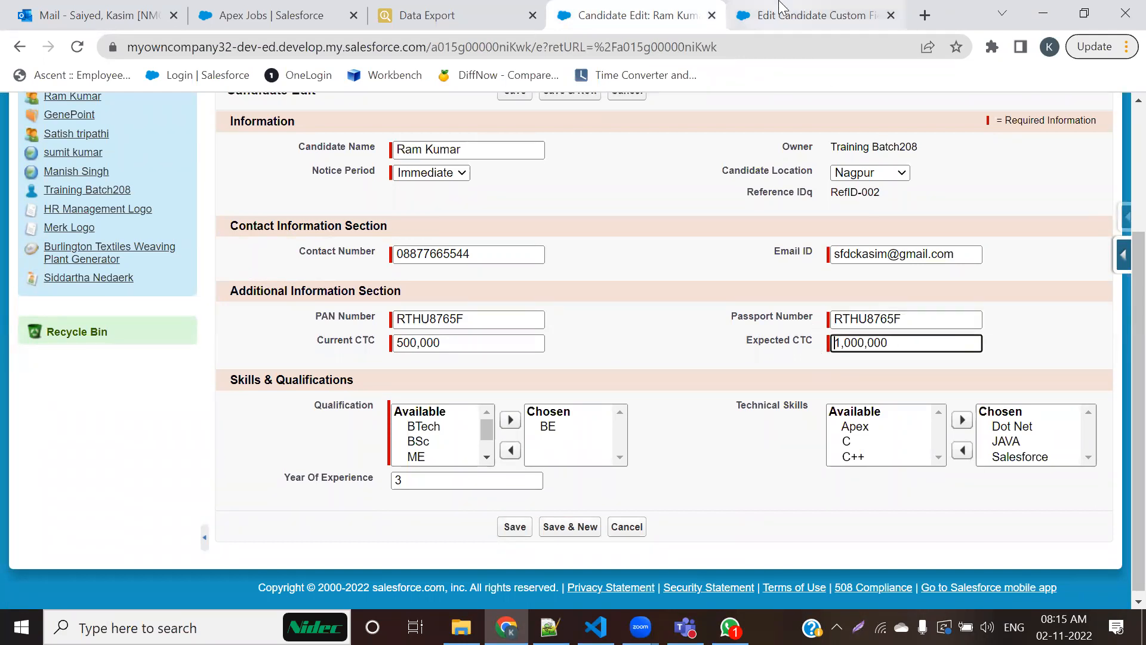
Step: Close the Contact Number edit page and reopen the Candidate page layout editor at its field sections
left_click(829, 16)
left_click(891, 15)
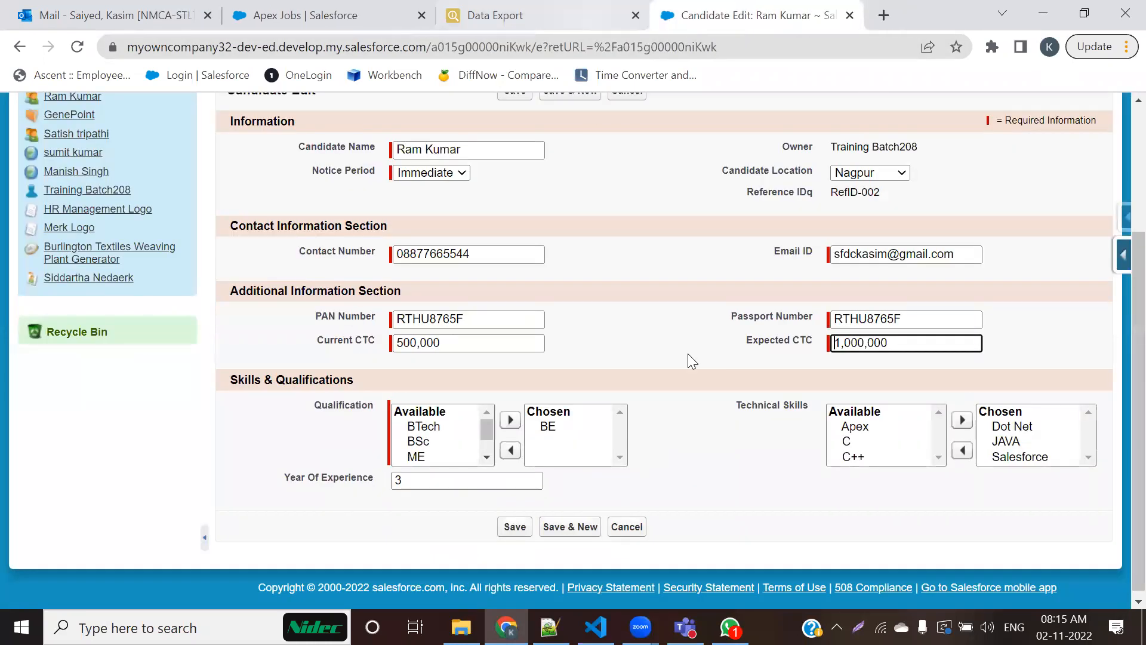
mouse_move(1120, 261)
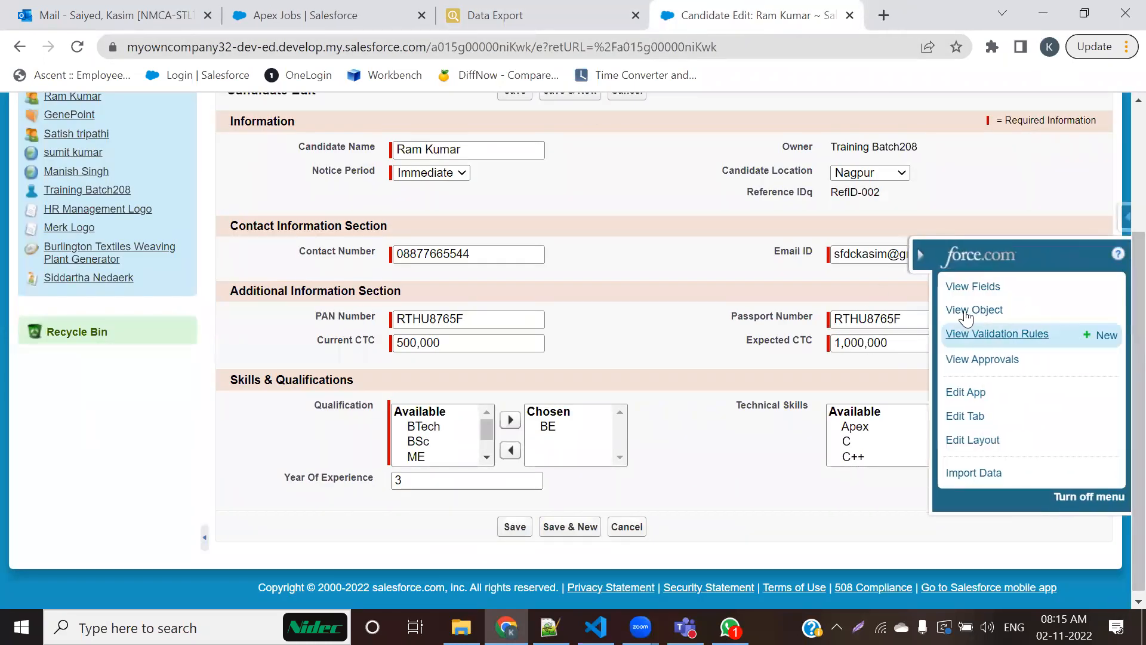
left_click(966, 441)
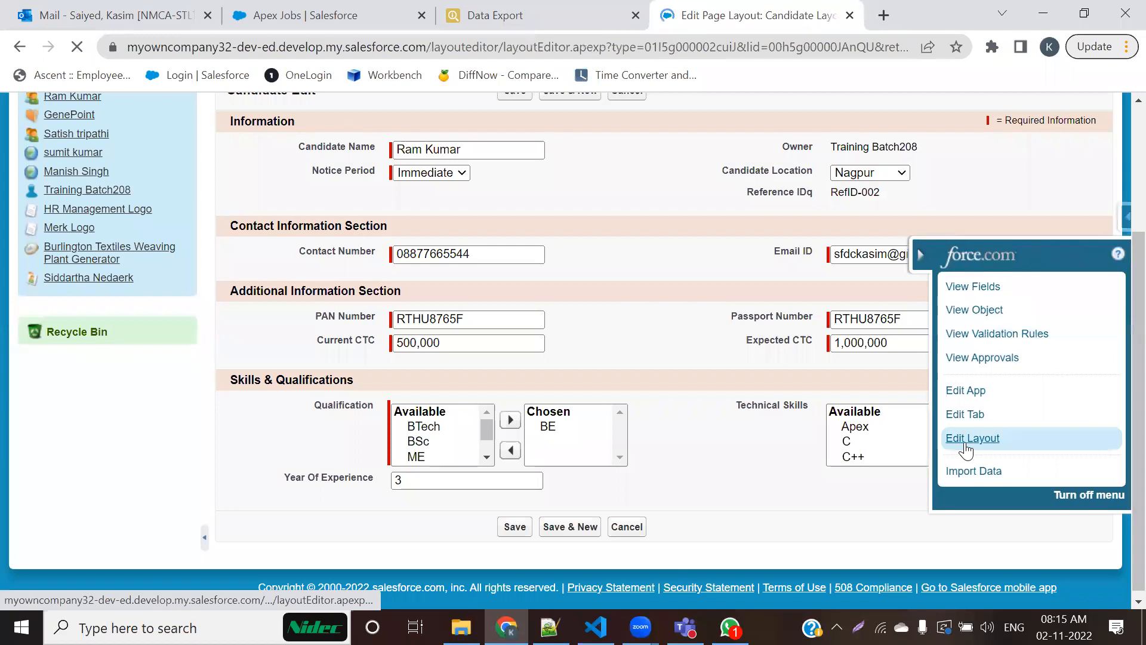
scroll(489, 412, "down", 9)
scroll(488, 412, "down", 3)
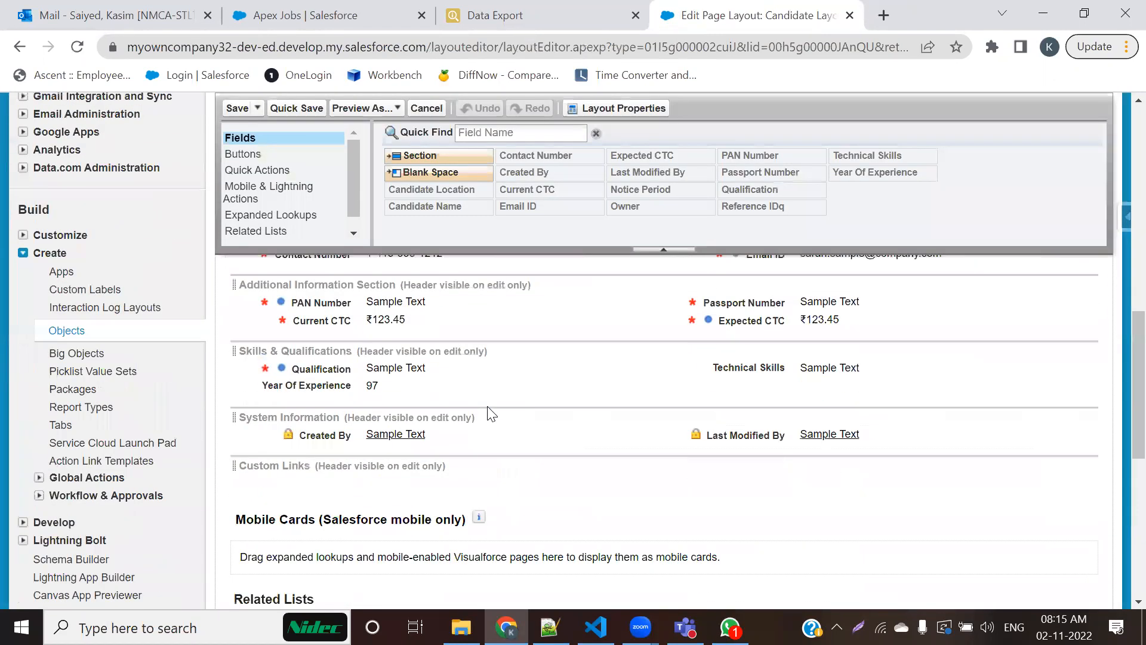
scroll(481, 402, "up", 1)
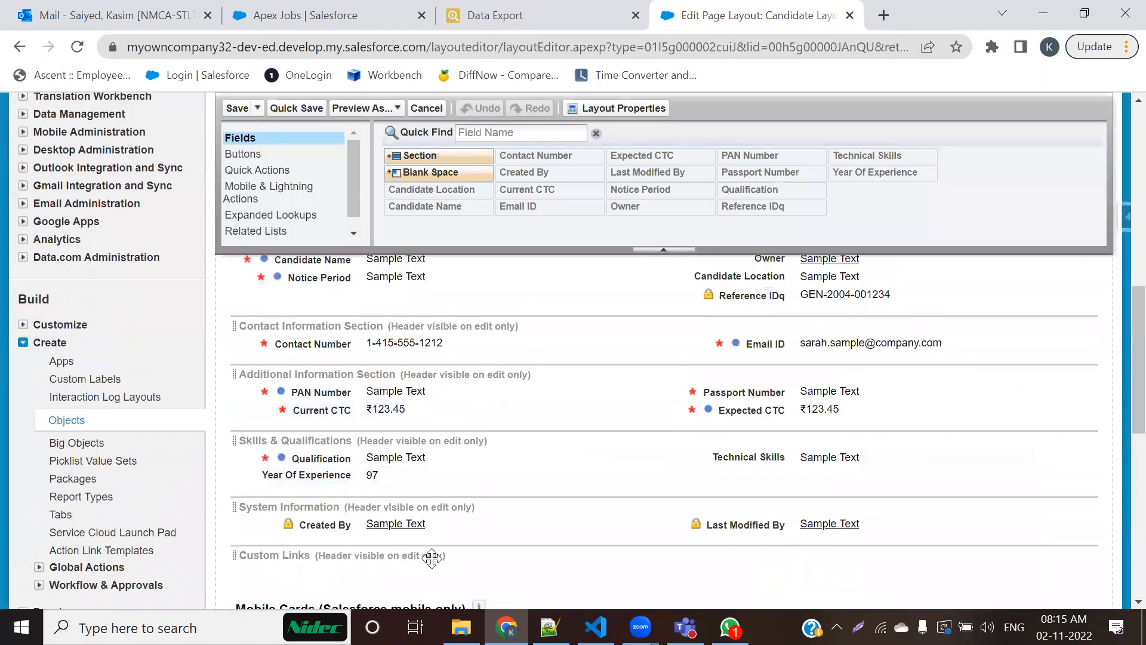
Step: Tick the required markers of Contact Number, Current CTC and Passport Number, box Email ID's two markers, and clear the annotations
left_click_drag(252, 351, 305, 332)
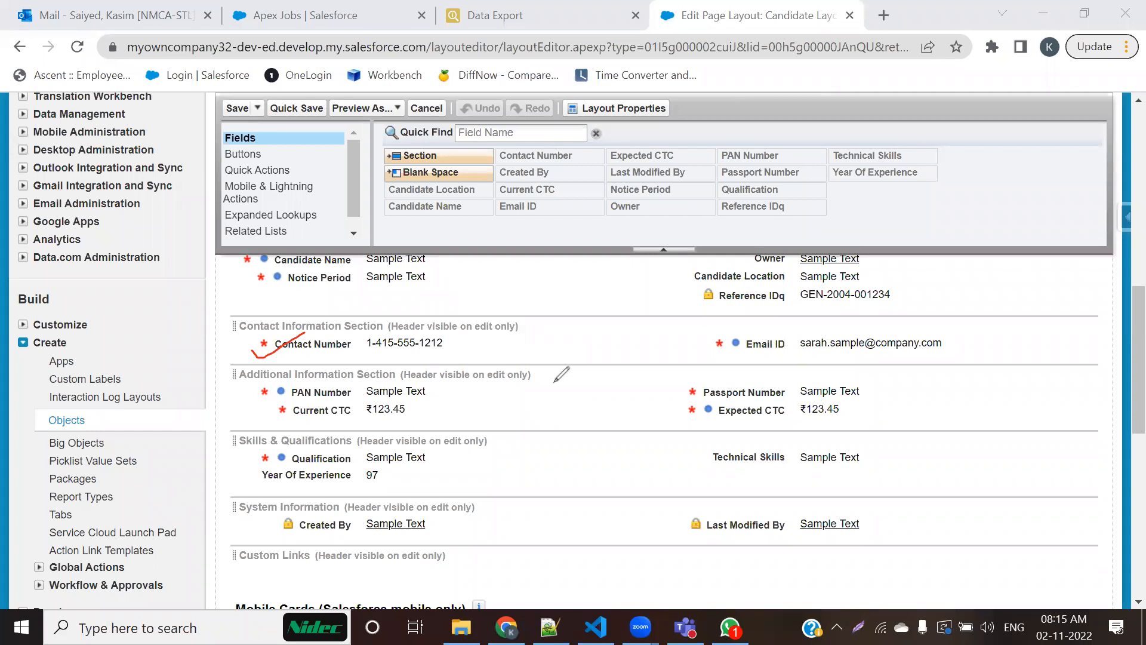
mouse_move(243, 420)
left_mouse_down()
mouse_move(272, 425)
mouse_move(298, 412)
left_mouse_up()
left_click_drag(677, 395, 720, 388)
mouse_move(697, 349)
left_mouse_down()
mouse_move(756, 336)
mouse_move(699, 335)
mouse_move(697, 355)
mouse_move(726, 351)
left_mouse_up()
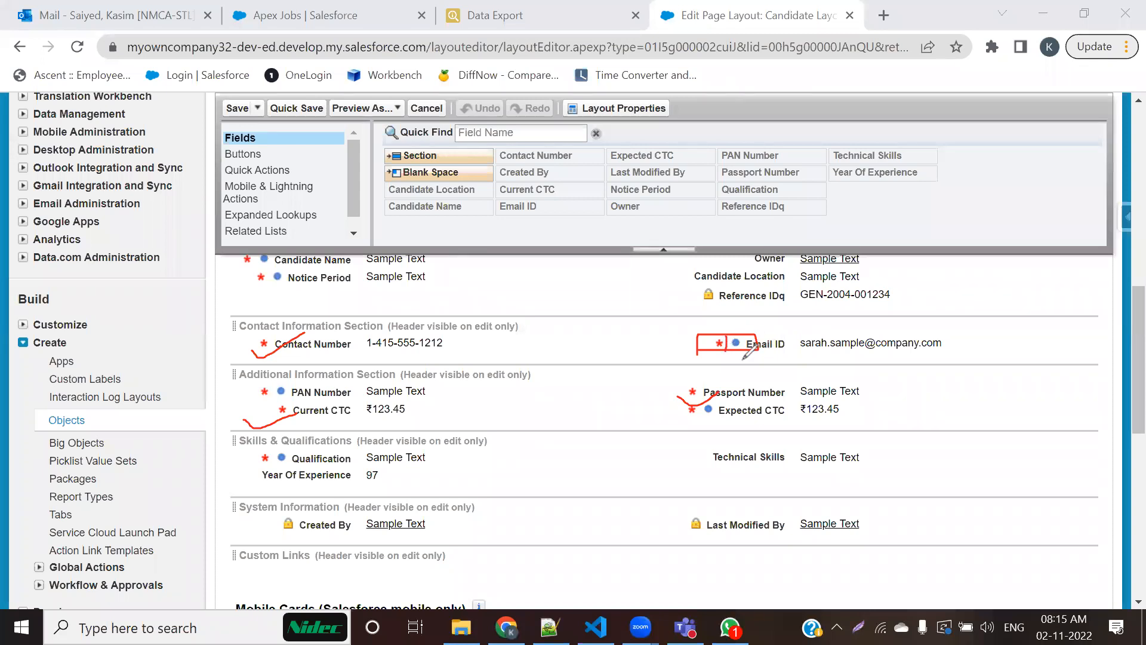
left_click(762, 93)
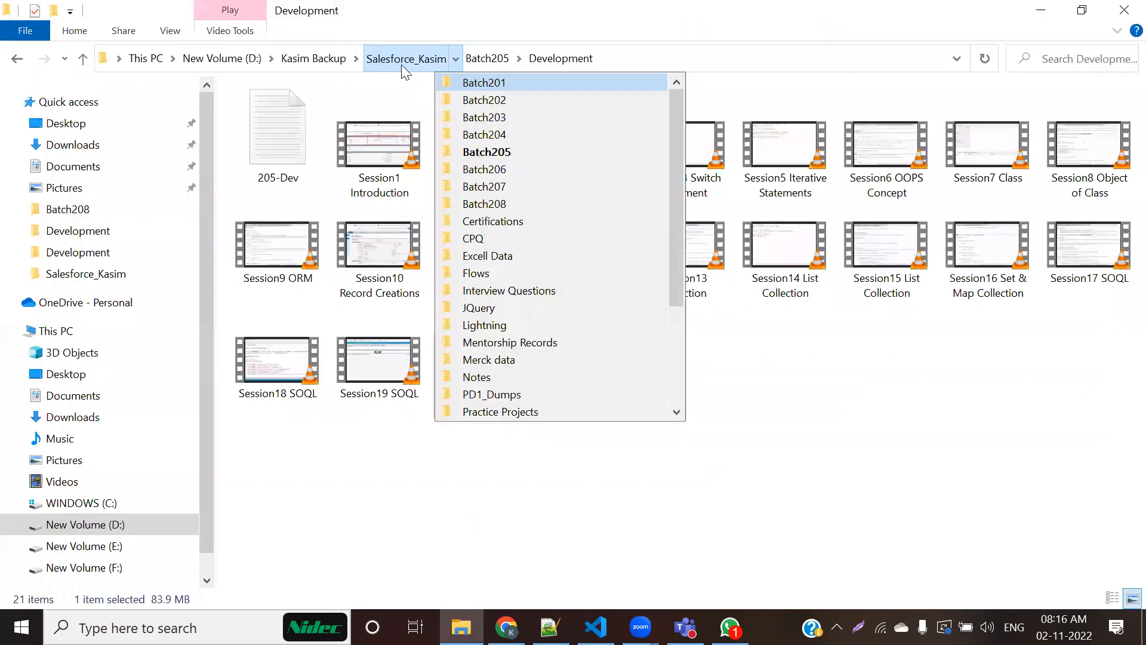
Step: Open Salesforce Development1.png from the Batch201 Admin folder in File Explorer and annotate a wavy red line beside the Frontend / GUI box
left_click(401, 60)
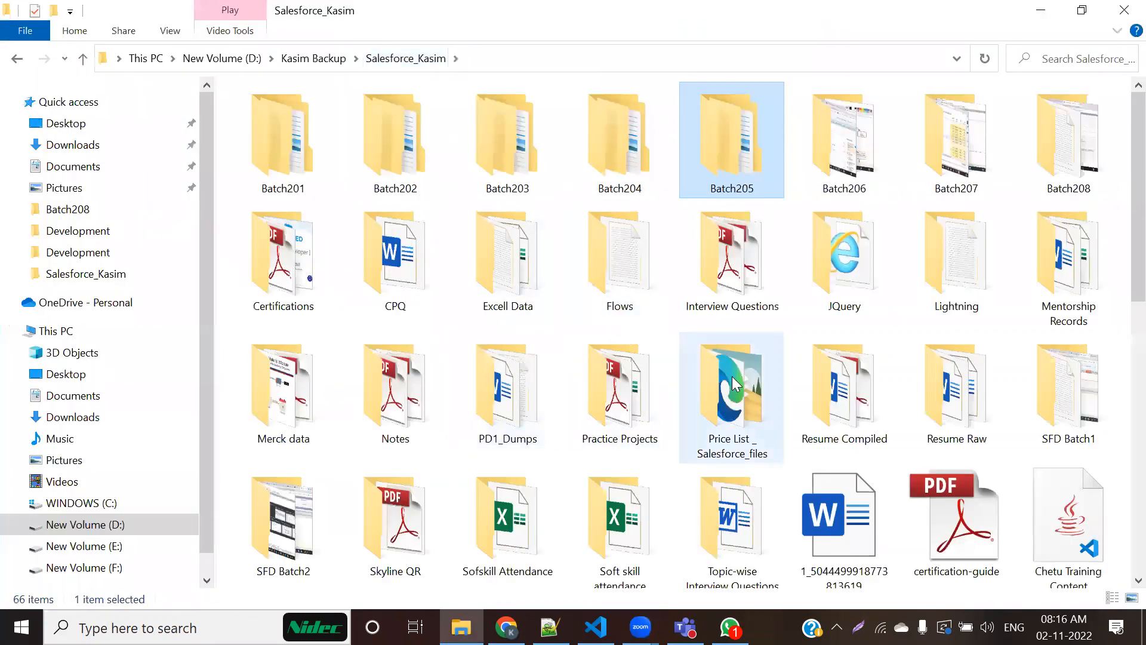
double_click(315, 172)
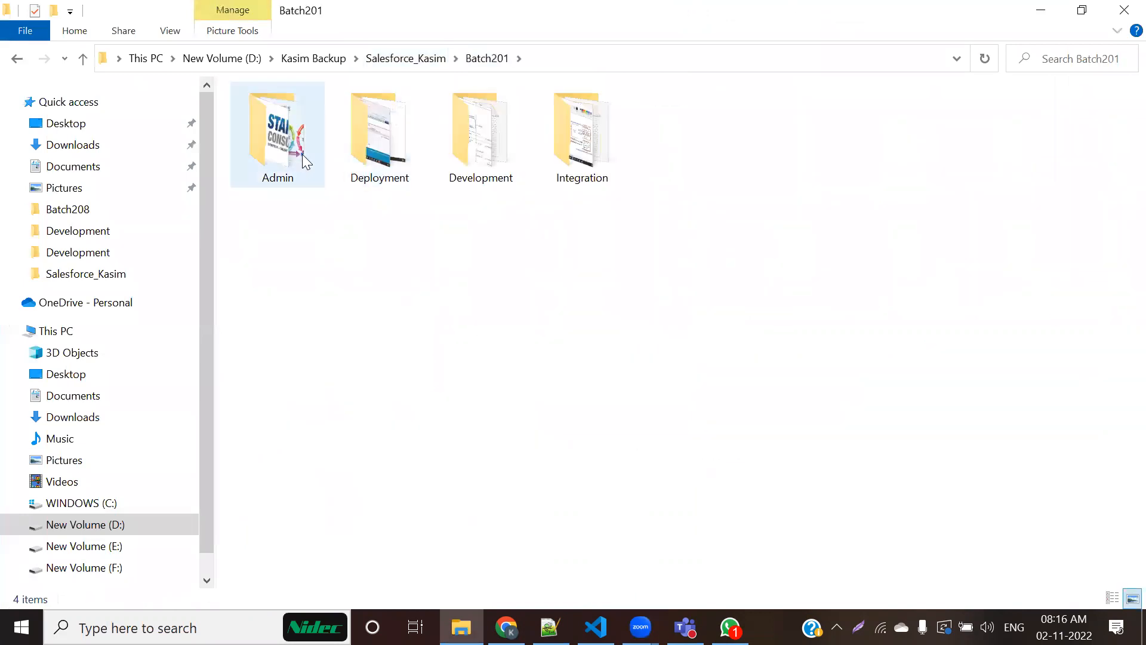
double_click(302, 154)
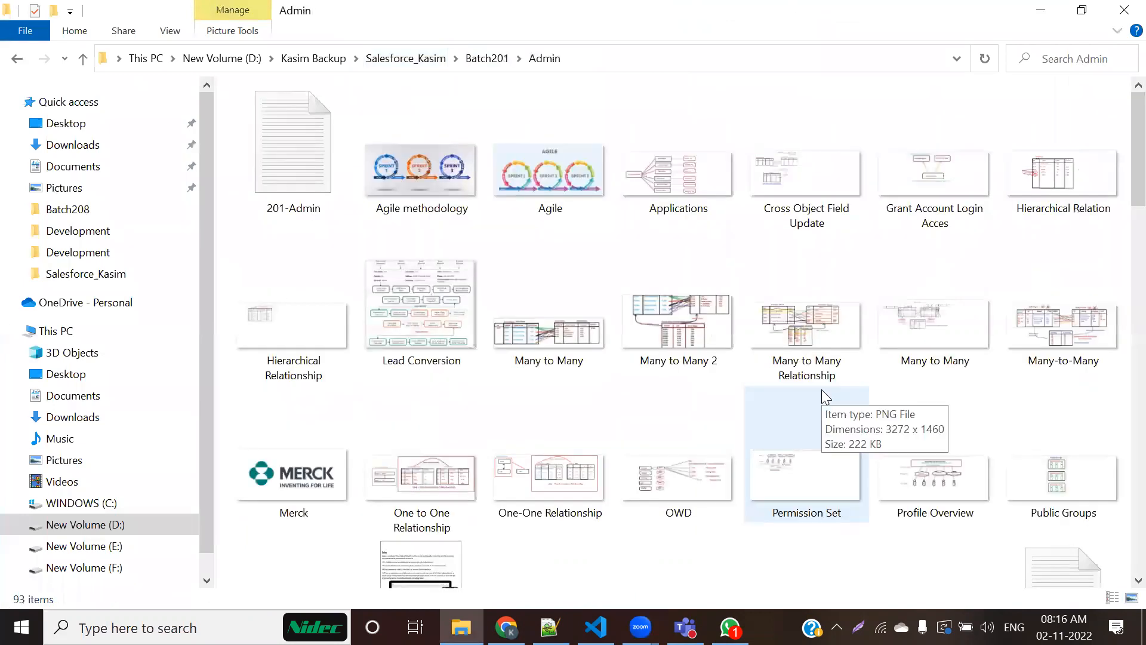
scroll(822, 390, "down", 4)
double_click(898, 373)
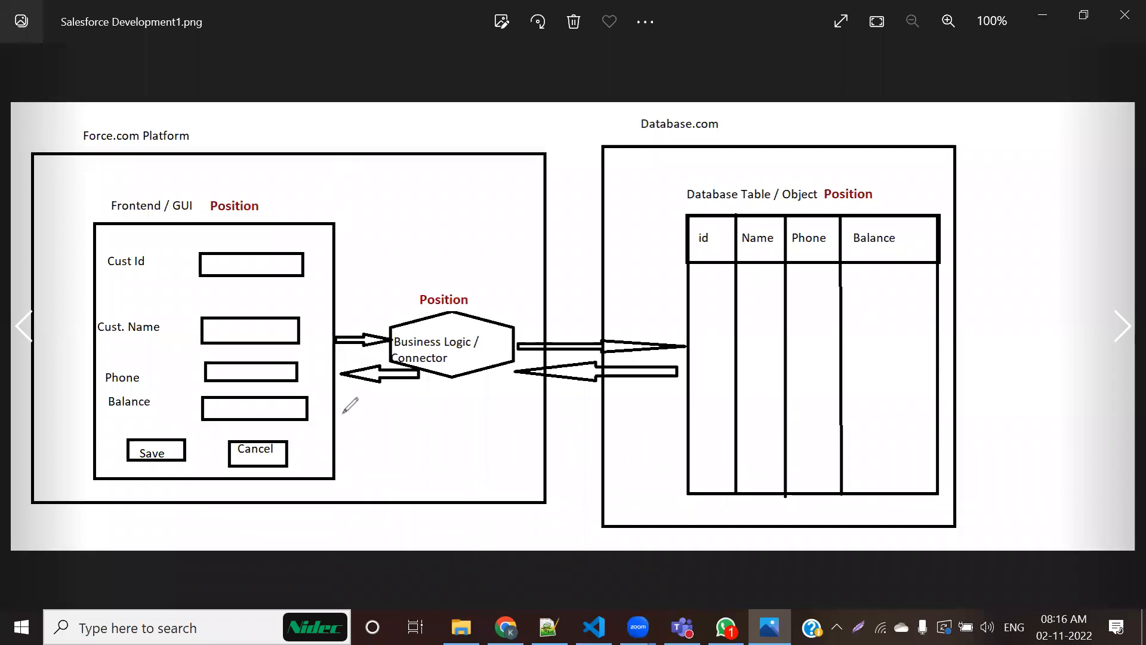
left_click_drag(335, 173, 318, 513)
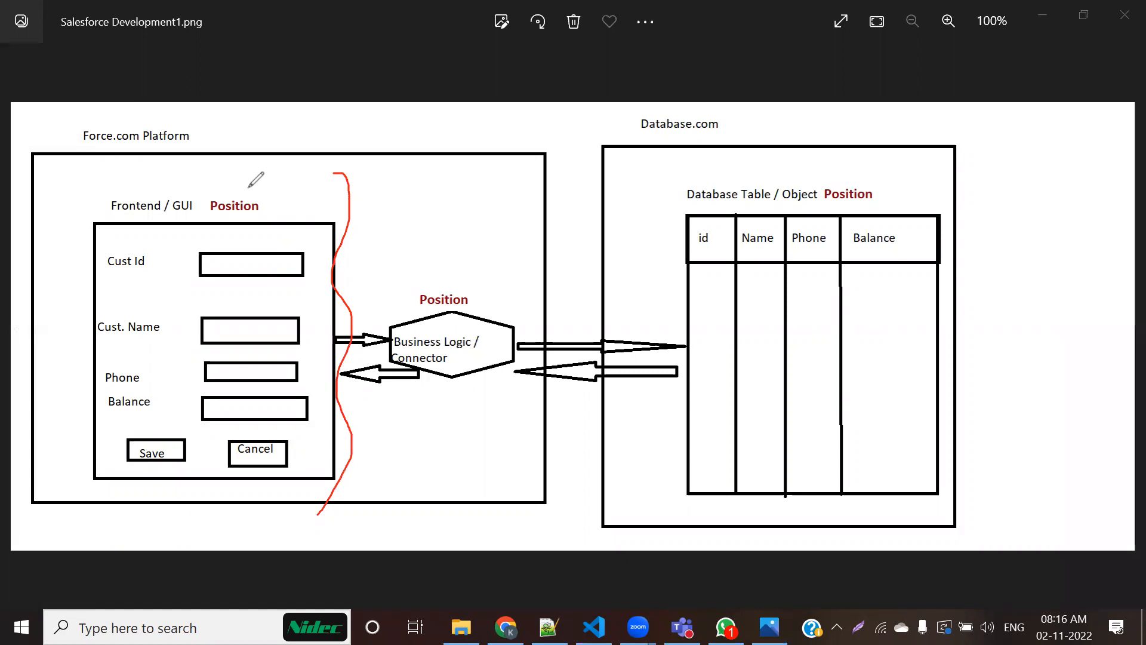
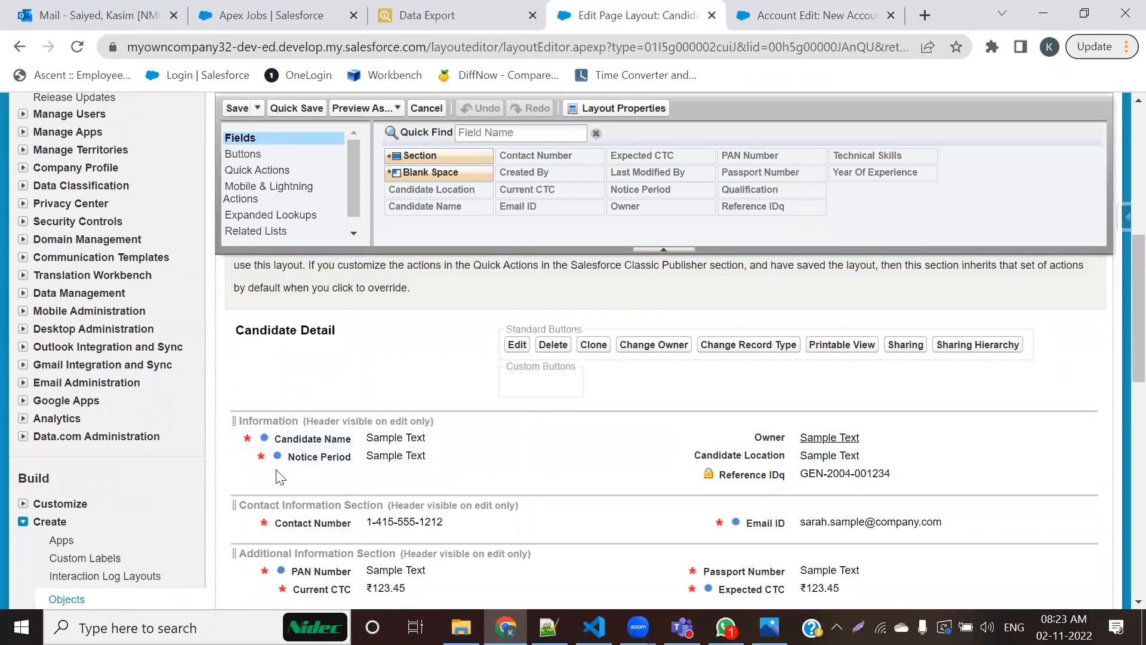
Step: Examine the required markers across the Candidate page layout's field sections, with a brief look at the frontend/database diagram
scroll(279, 462, "down", 2)
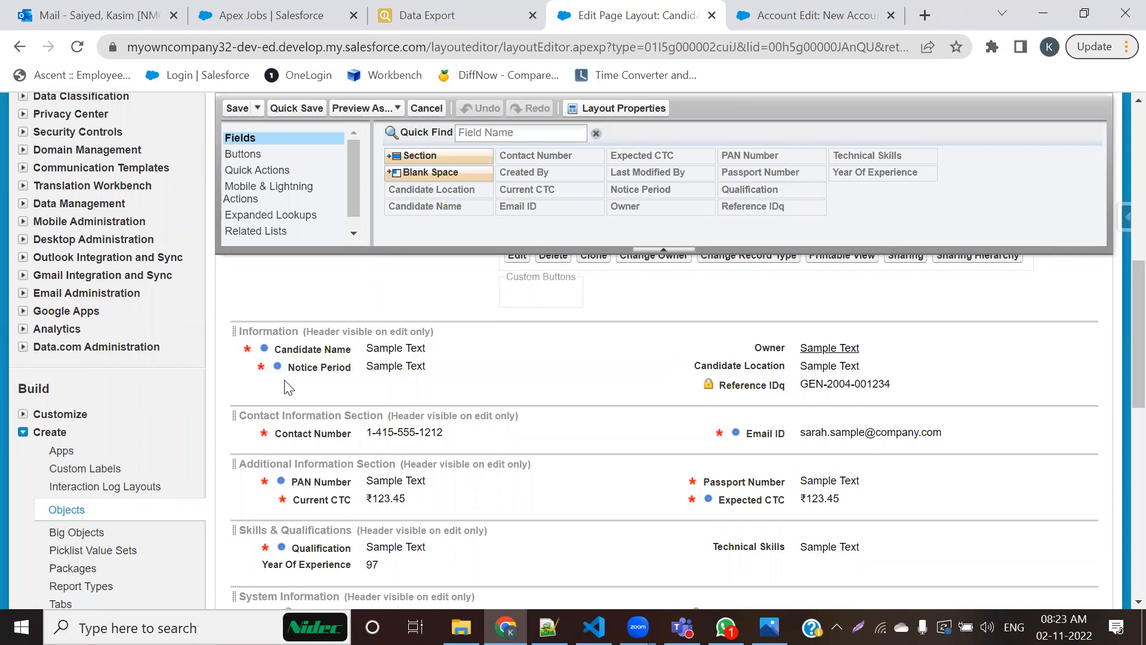
scroll(286, 385, "down", 2)
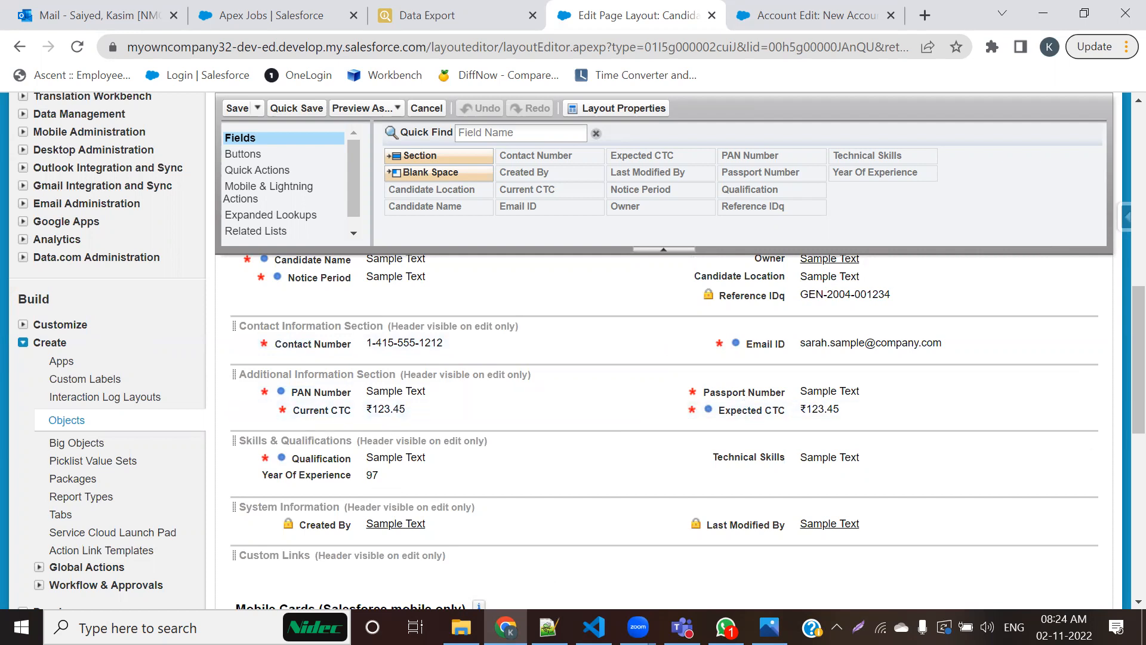
key("alt+Tab")
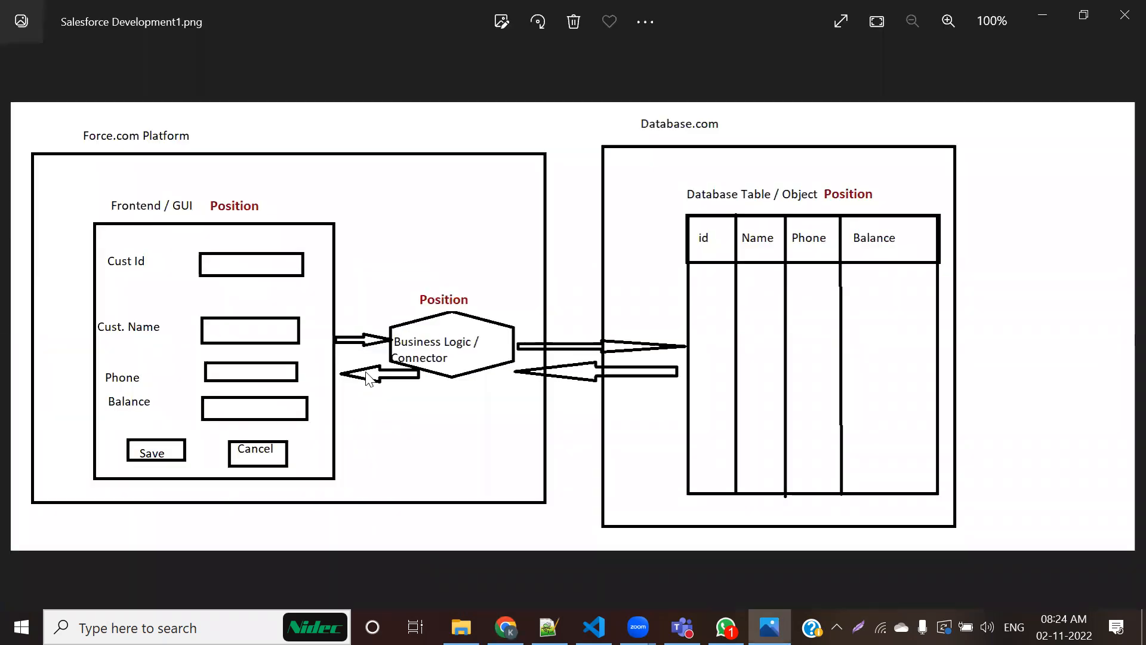
key("alt+Tab")
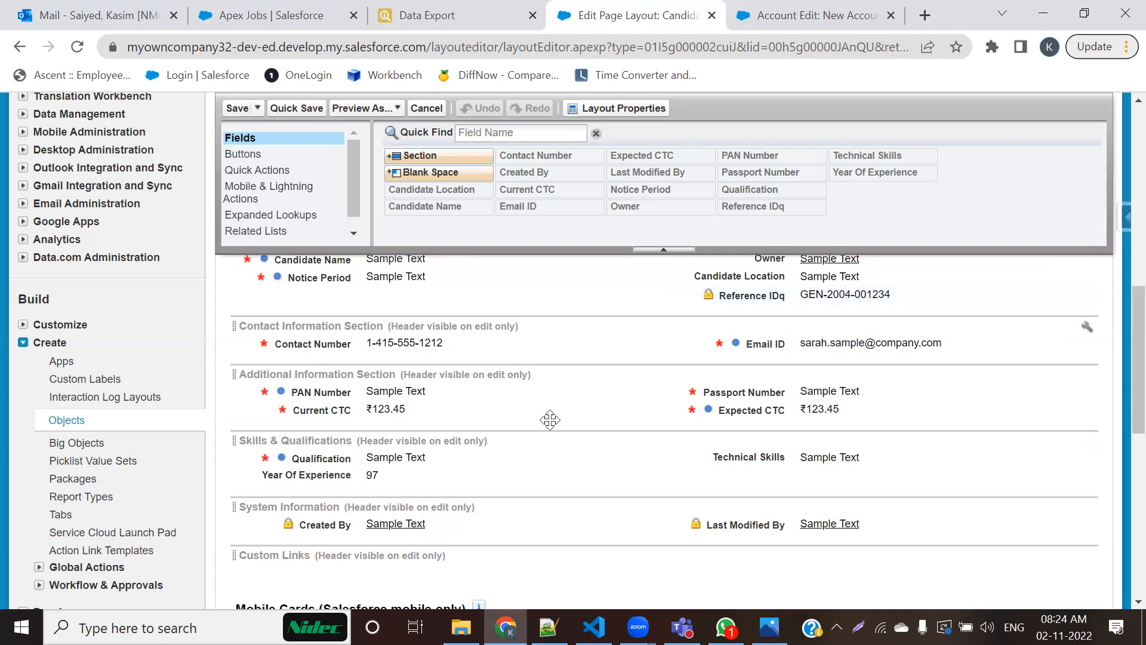
scroll(550, 420, "up", 15)
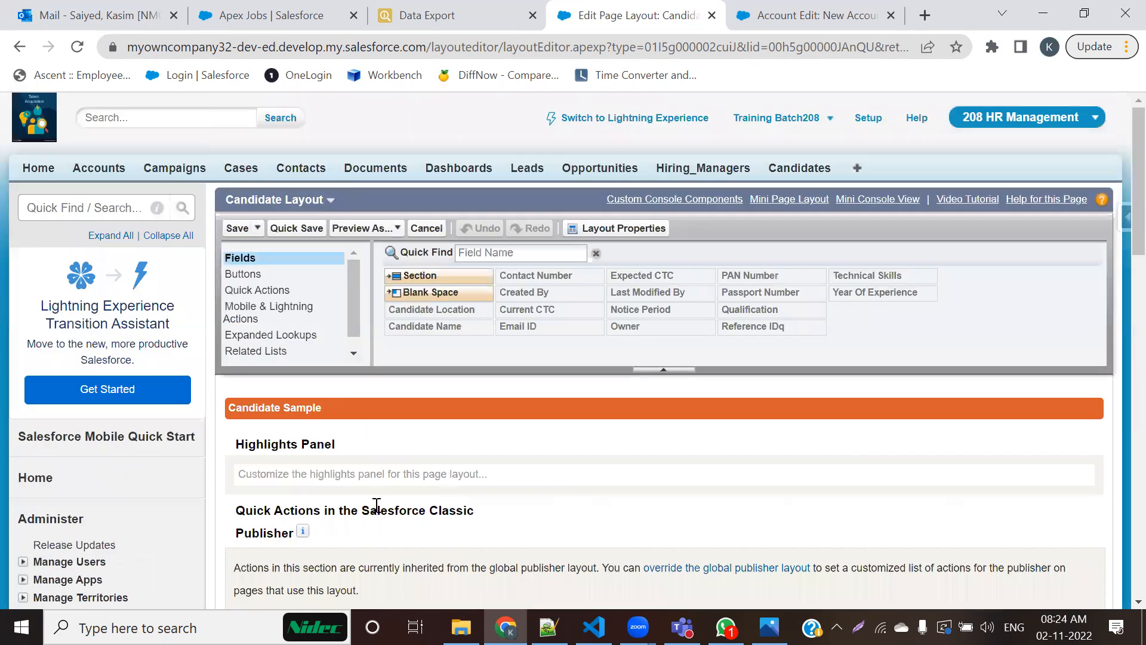
scroll(385, 508, "down", 10)
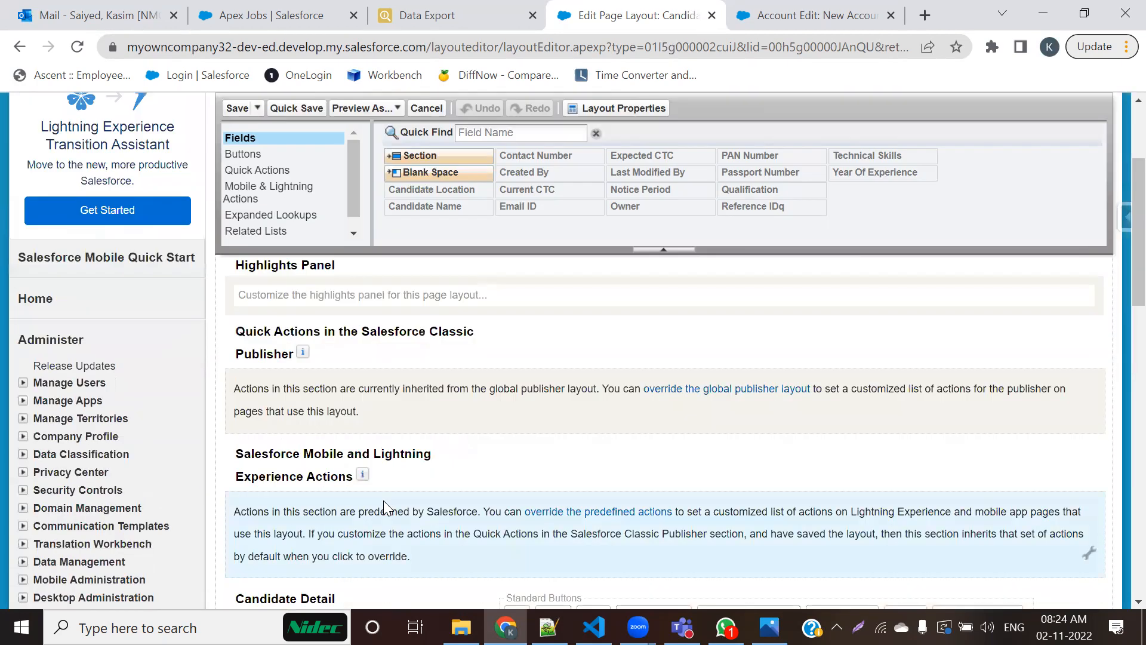
scroll(393, 508, "down", 1)
scroll(409, 520, "up", 2)
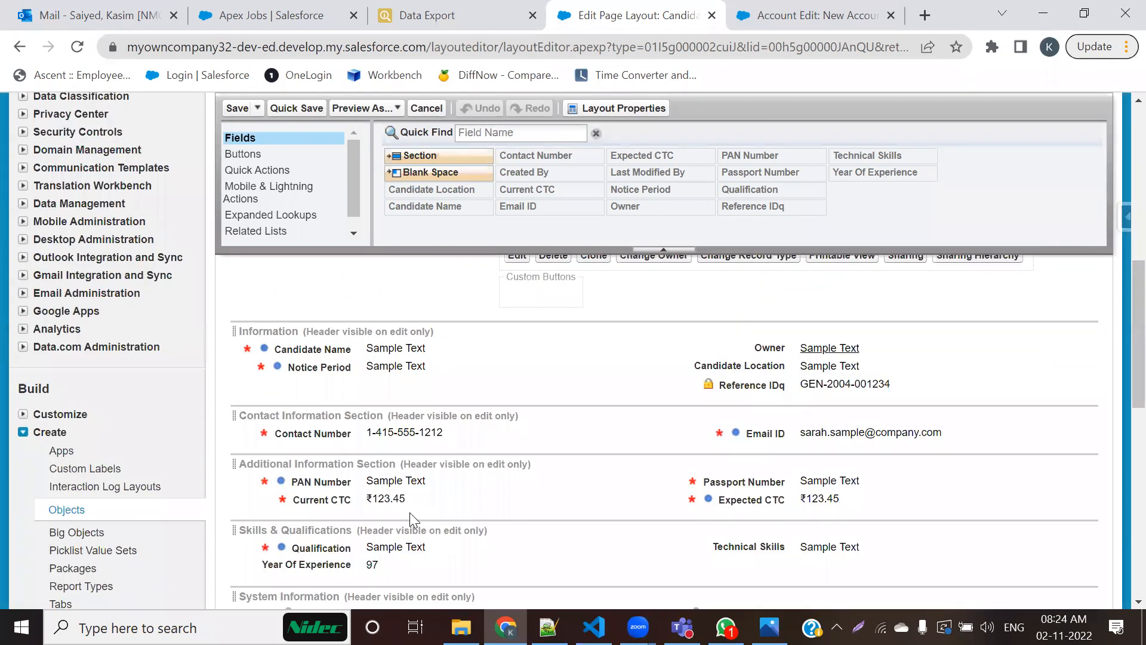
scroll(405, 512, "down", 2)
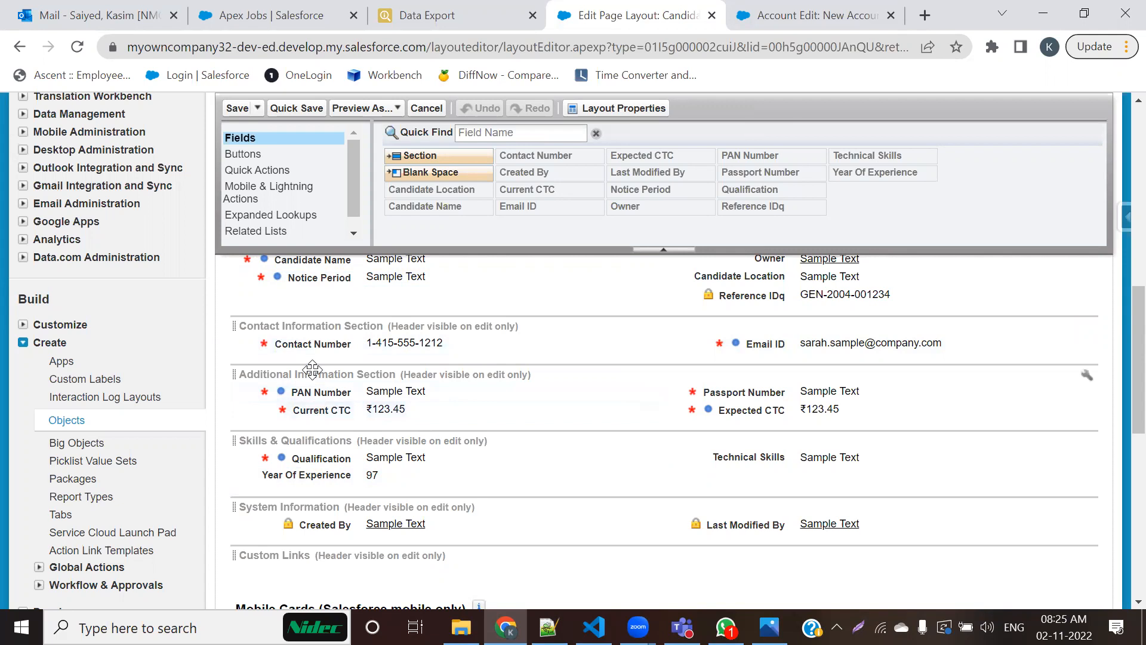
scroll(412, 405, "up", 3)
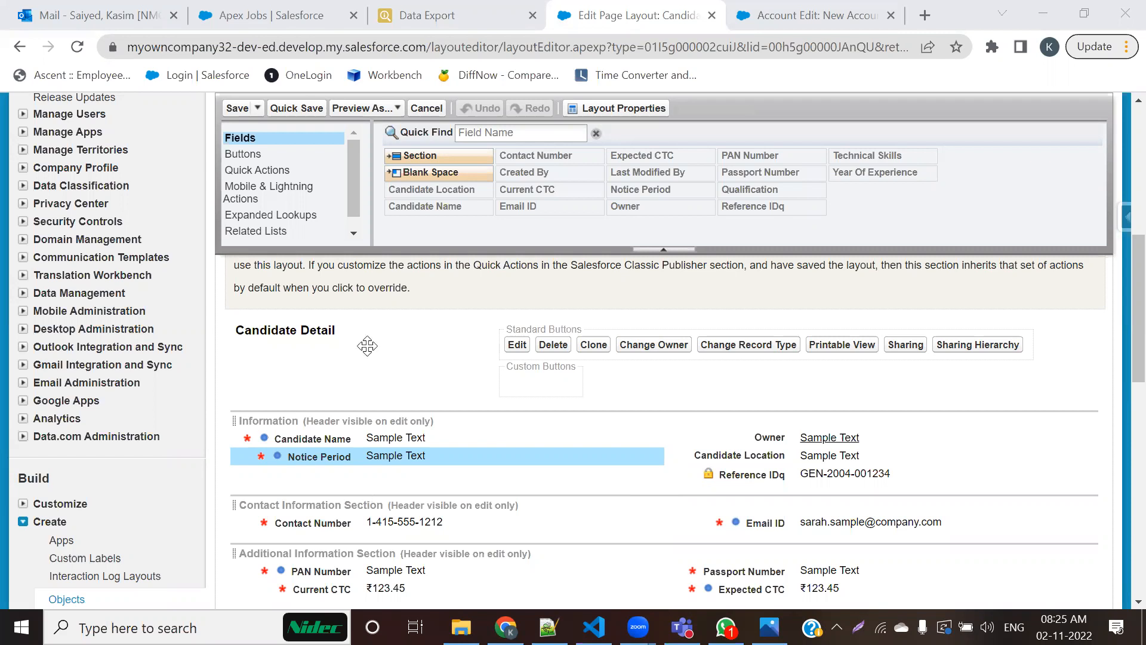
Step: Turn off the Required property of Contact Number on the Candidate page layout and save the layout
scroll(367, 346, "down", 3)
double_click(367, 346)
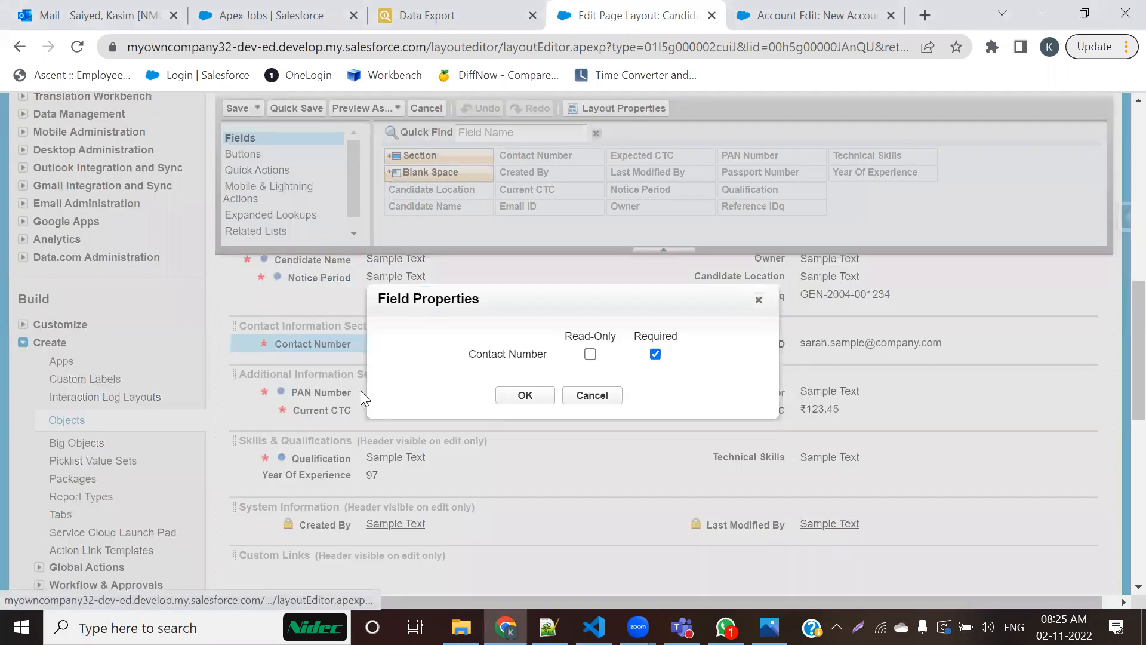
double_click(288, 352)
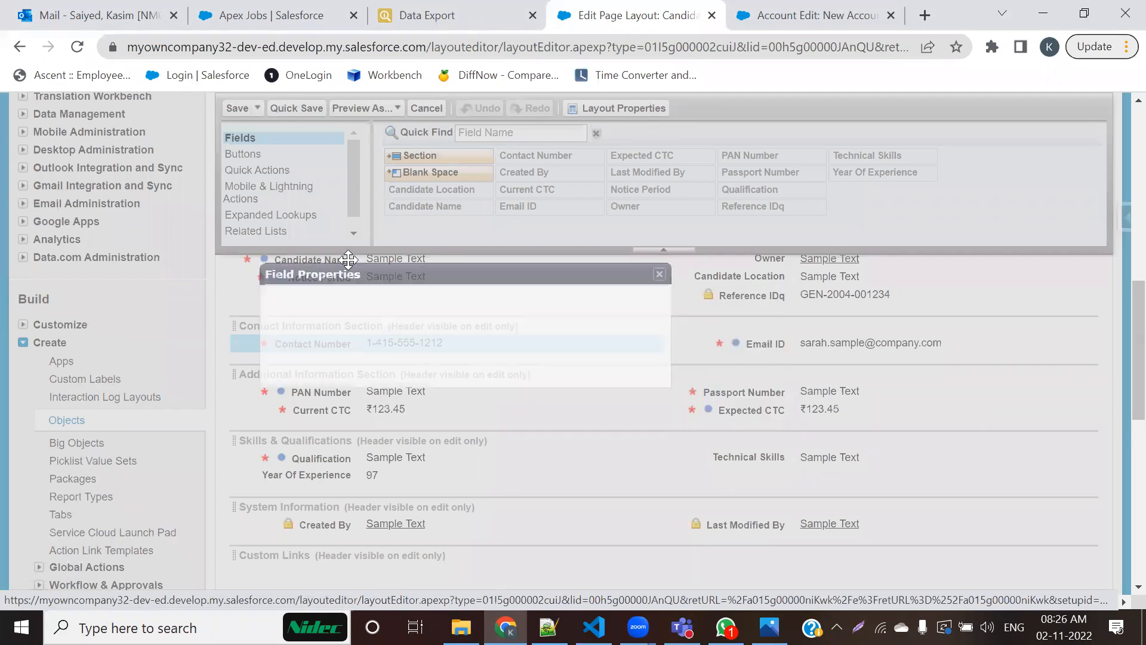
left_click(503, 311)
left_click(371, 353)
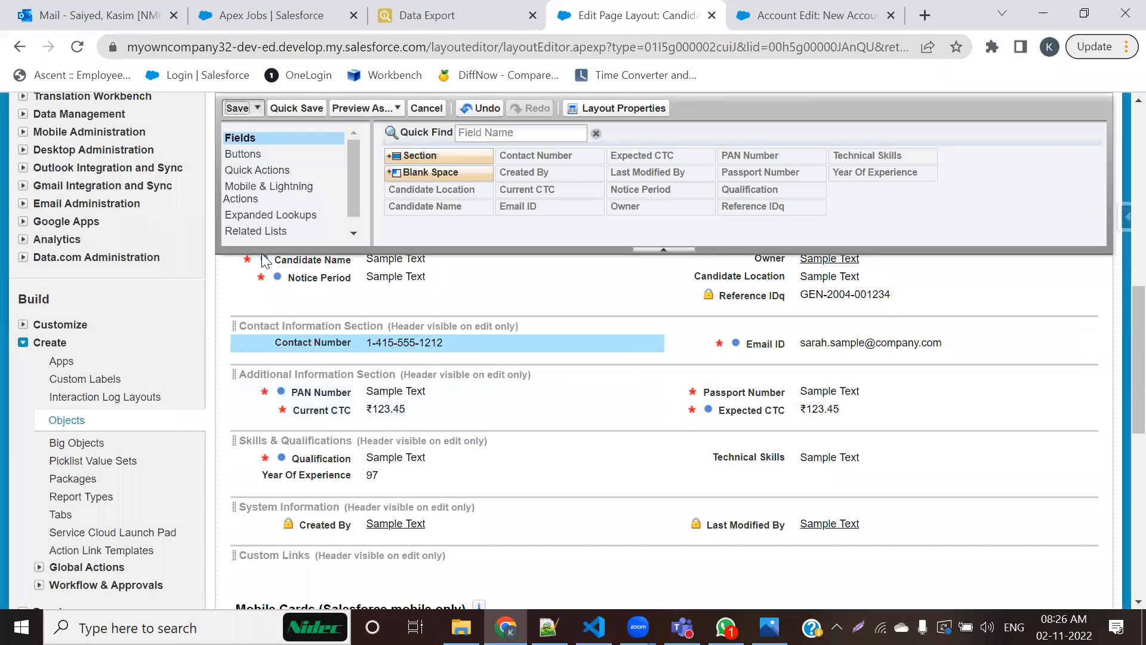
left_click(237, 107)
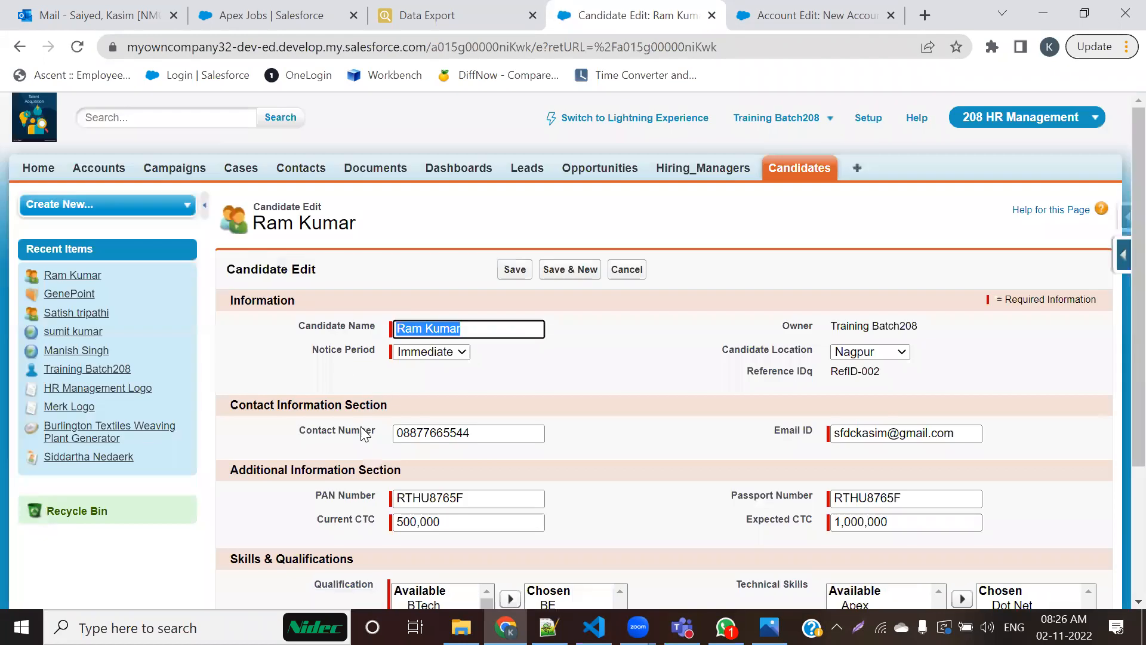
Step: Check Contact Number's required marker on the candidate's edit form and reopen the Candidate page layout at its field sections
left_click_drag(301, 431, 373, 431)
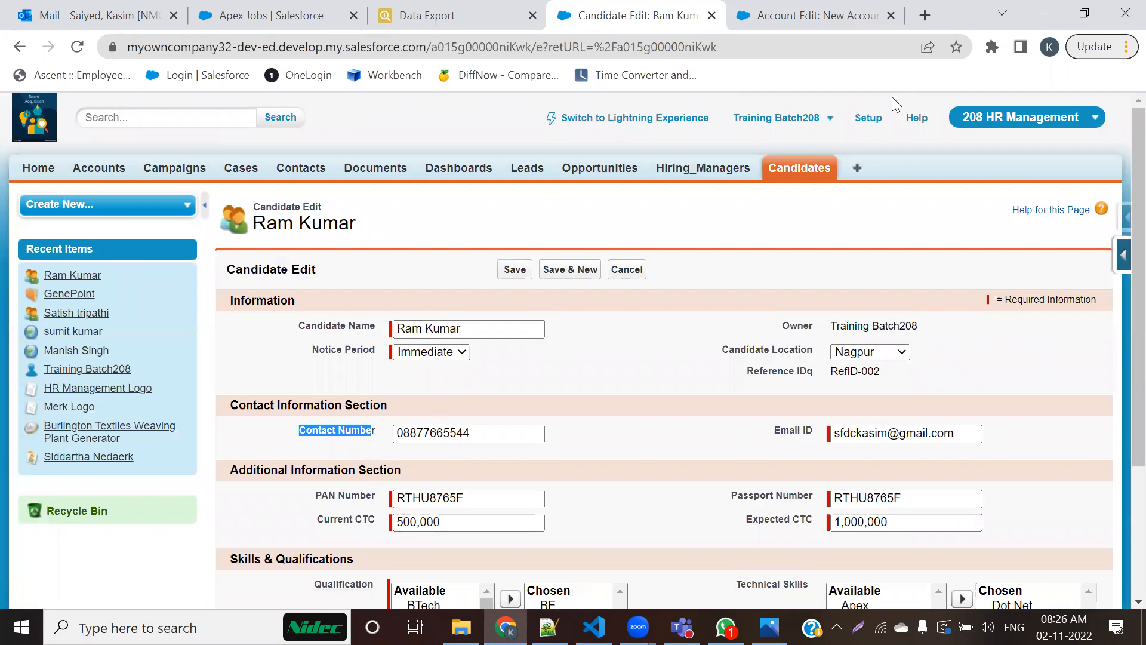
left_click(673, 445)
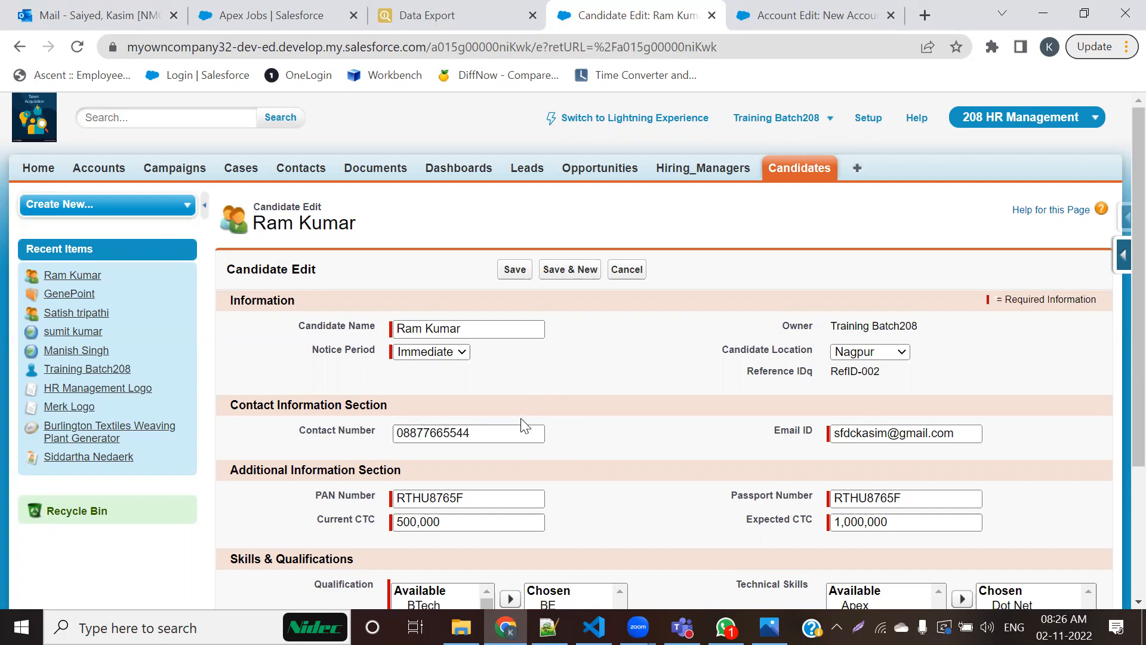
left_click(1123, 256)
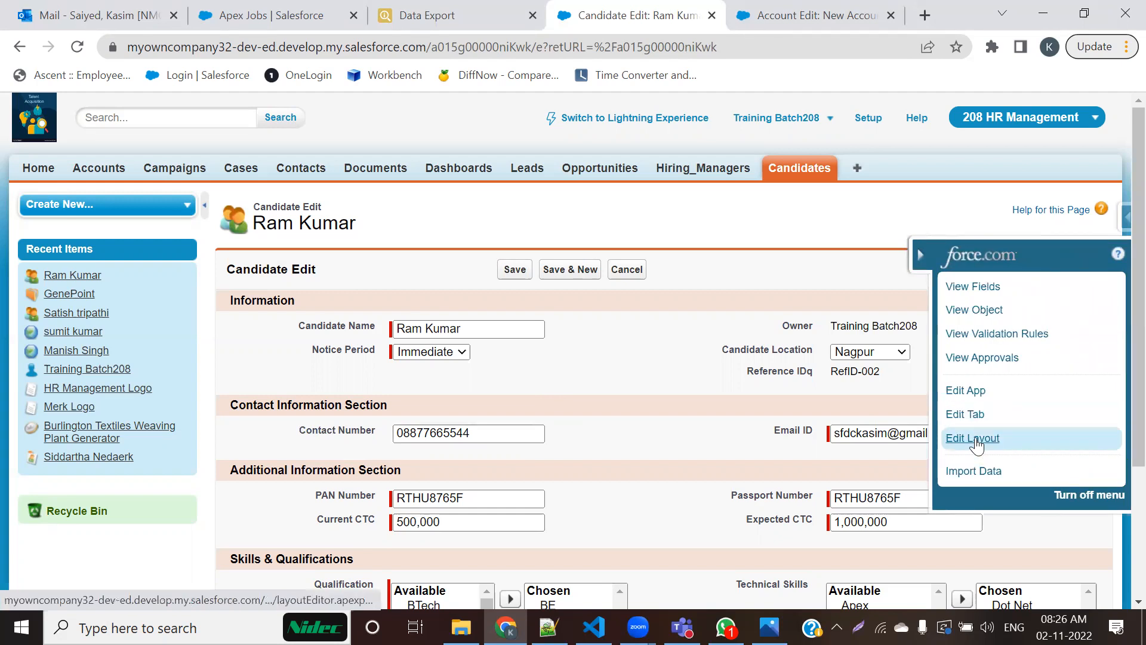
left_click(974, 440)
scroll(603, 409, "down", 7)
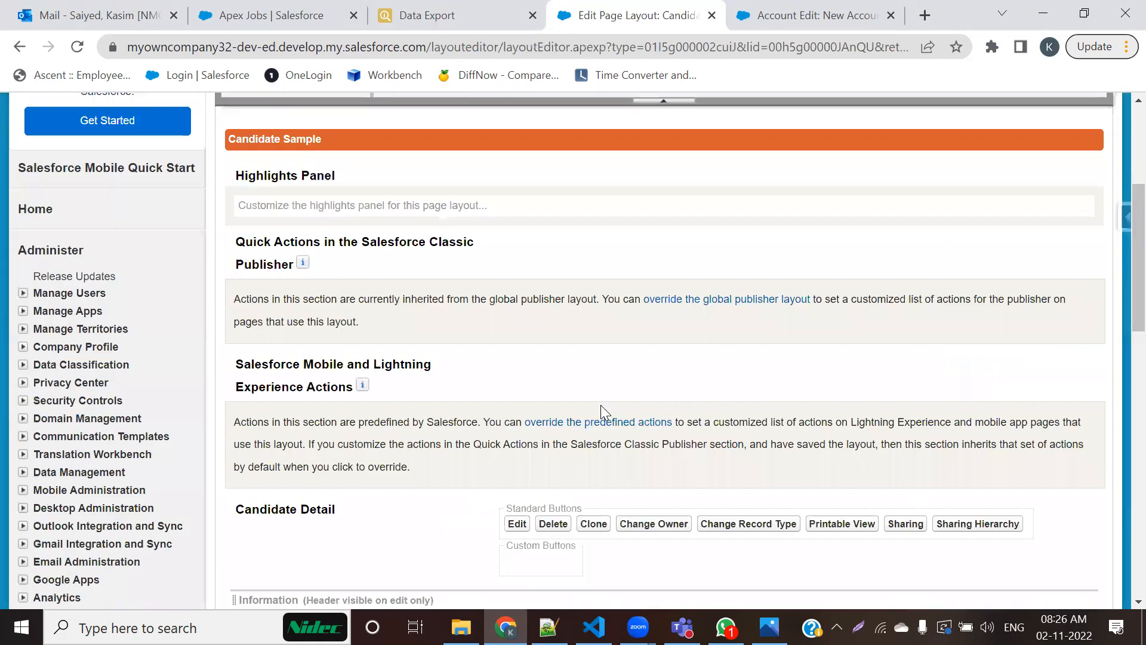
scroll(723, 518, "down", 1)
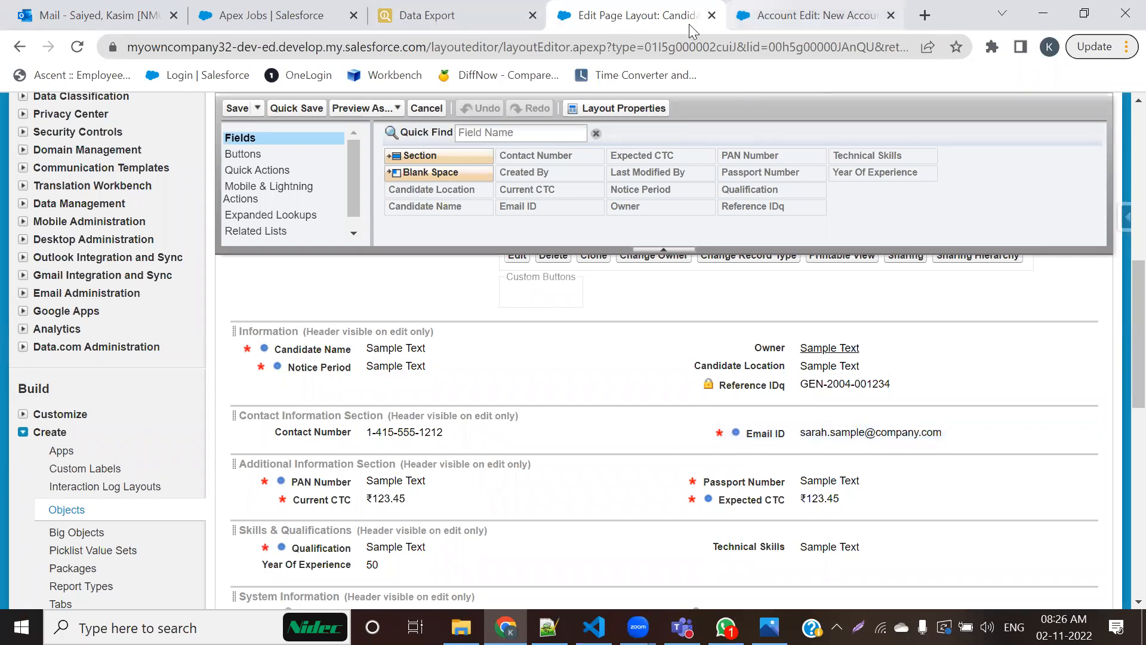
Step: Switch from the new account form to the Candidates home page and open the Candidate object's custom fields list
left_click(770, 16)
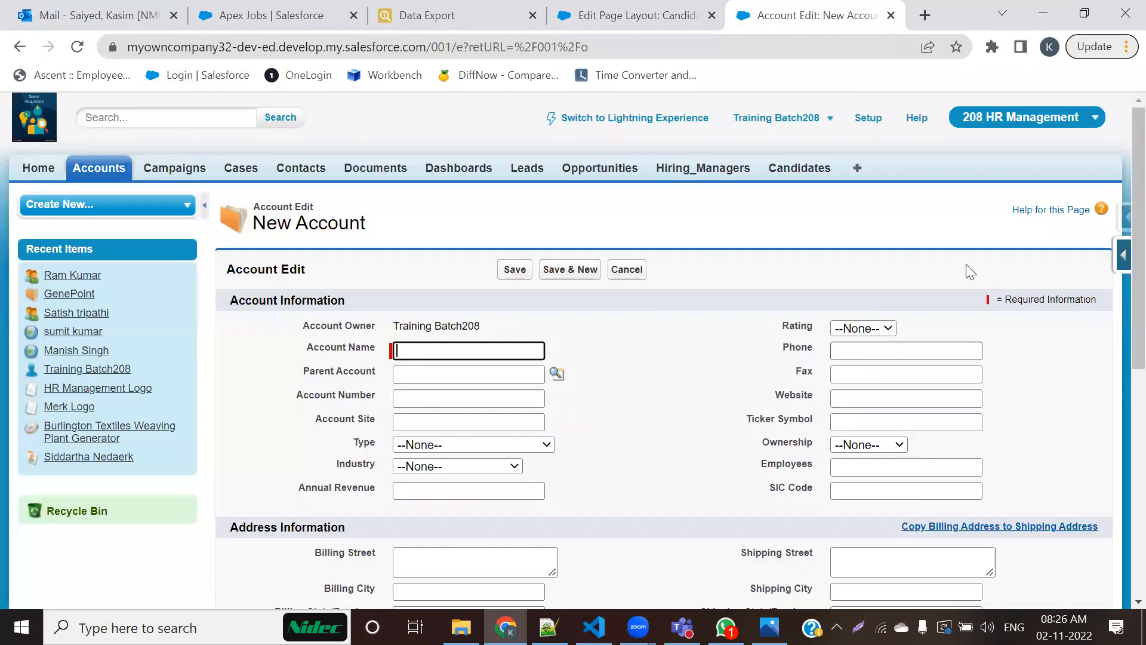
left_click(798, 169)
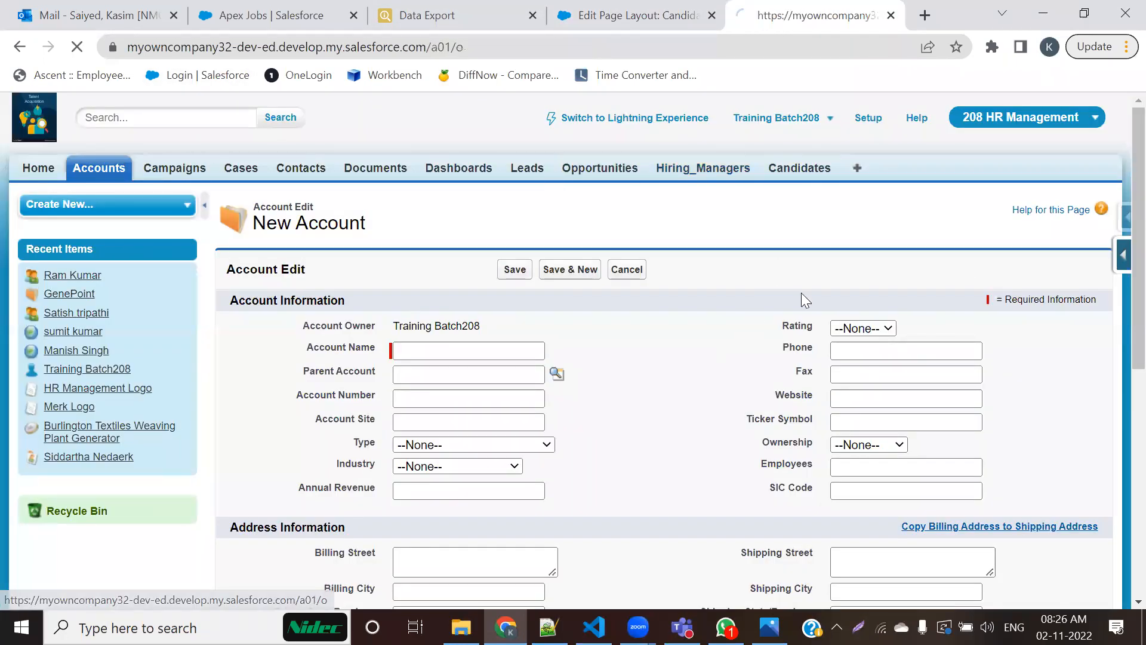
left_click(1124, 260)
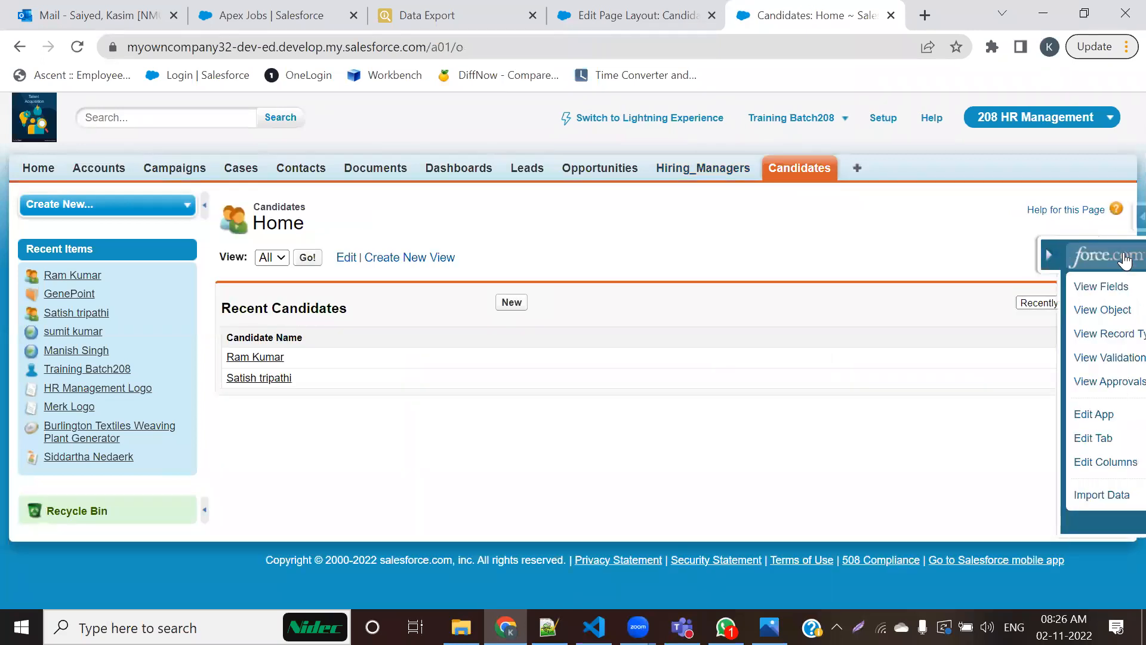
left_click(994, 287)
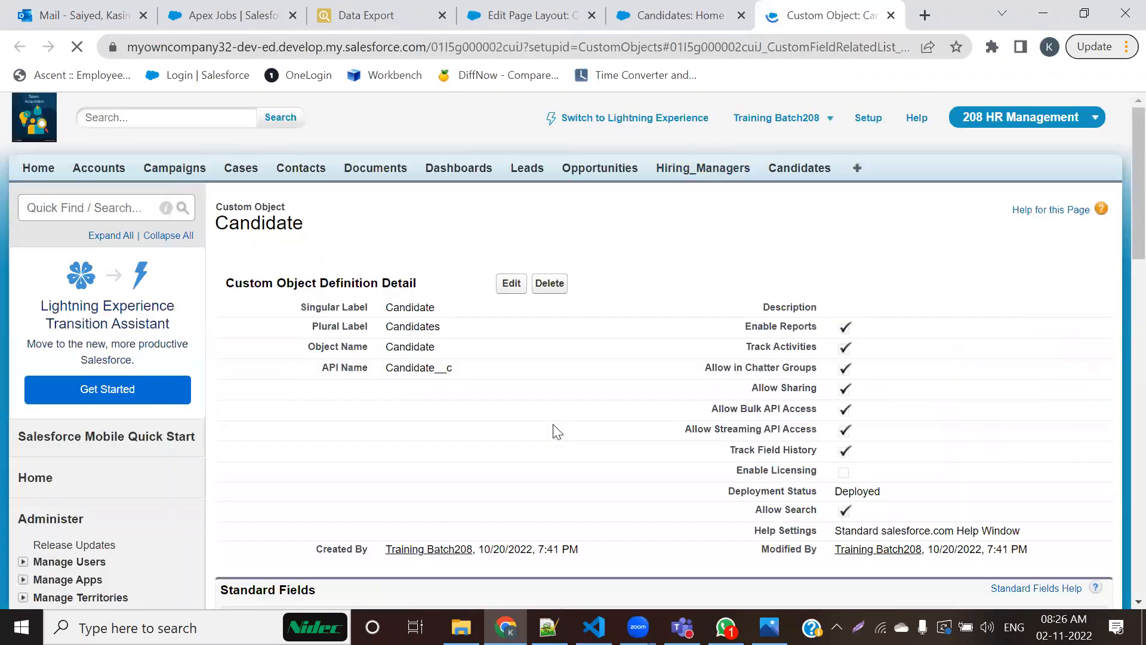
scroll(418, 391, "down", 2)
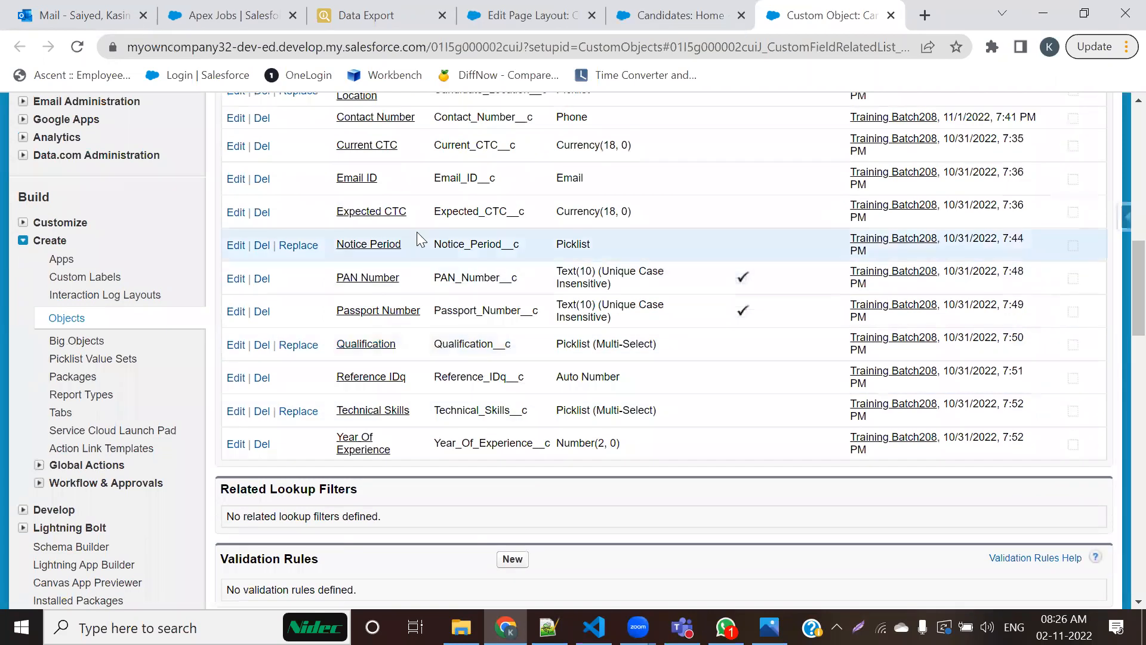
Step: Edit the Email ID custom field, turn off its Required option under General Options, and save the field
left_click(357, 179)
left_click(510, 297)
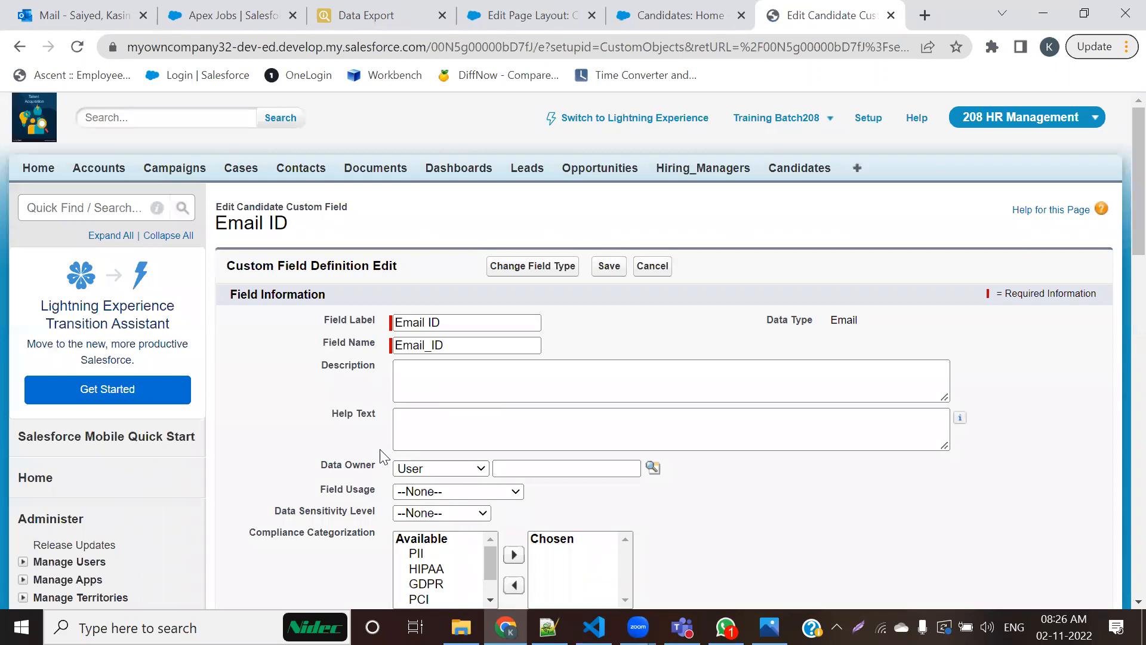
scroll(417, 472, "down", 3)
left_click(399, 483)
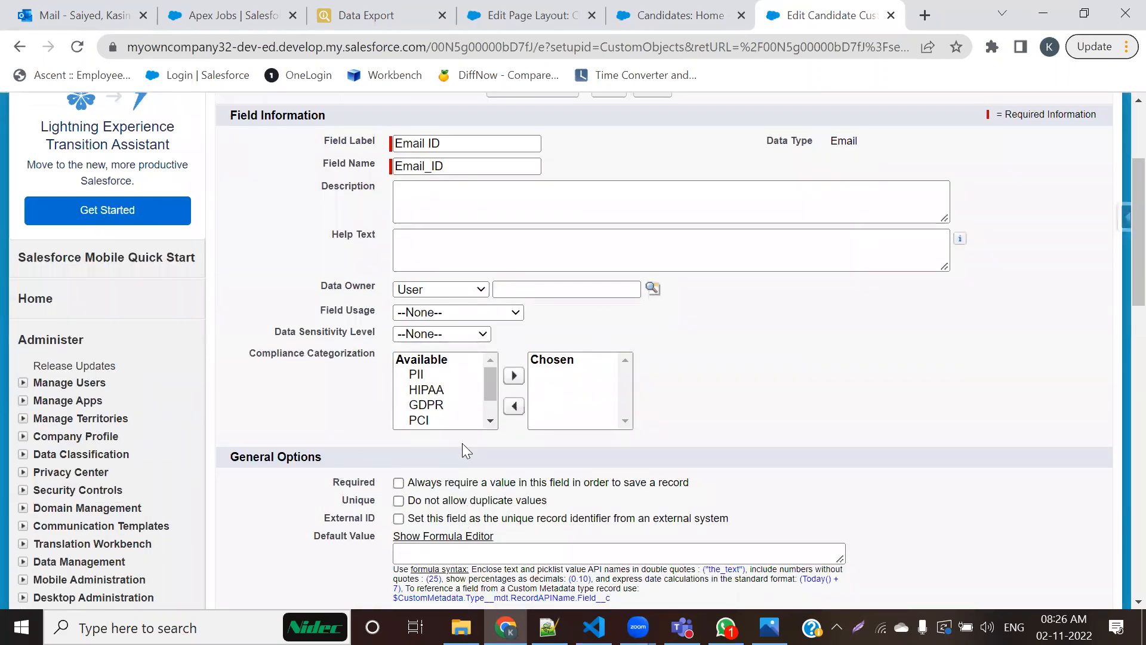
scroll(462, 443, "up", 3)
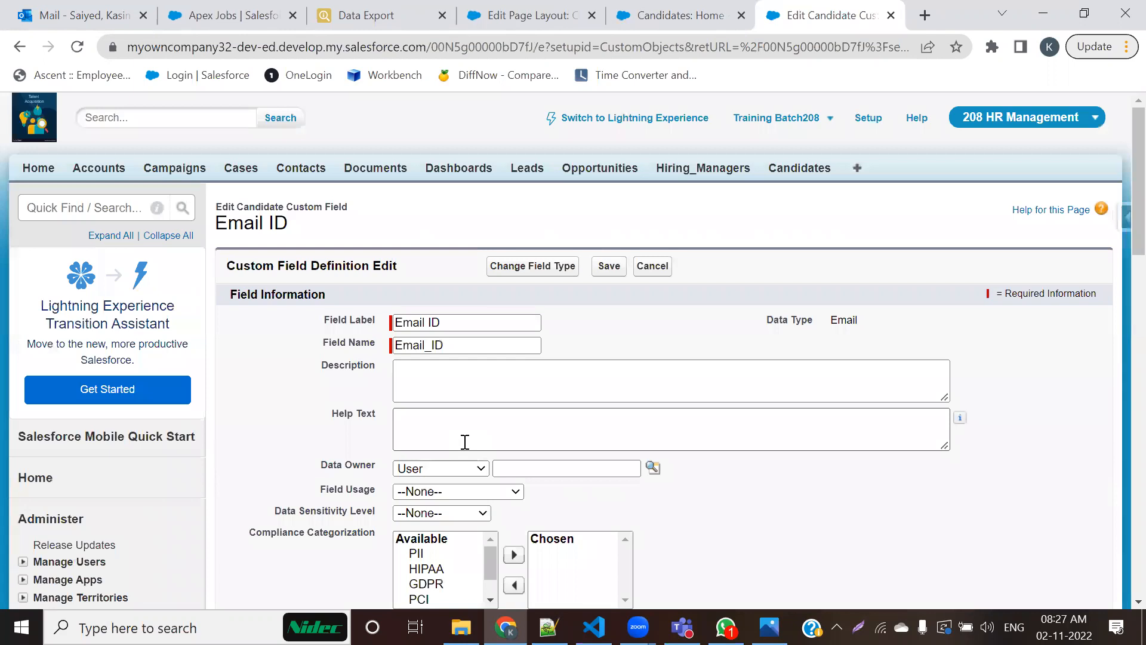
left_click(606, 267)
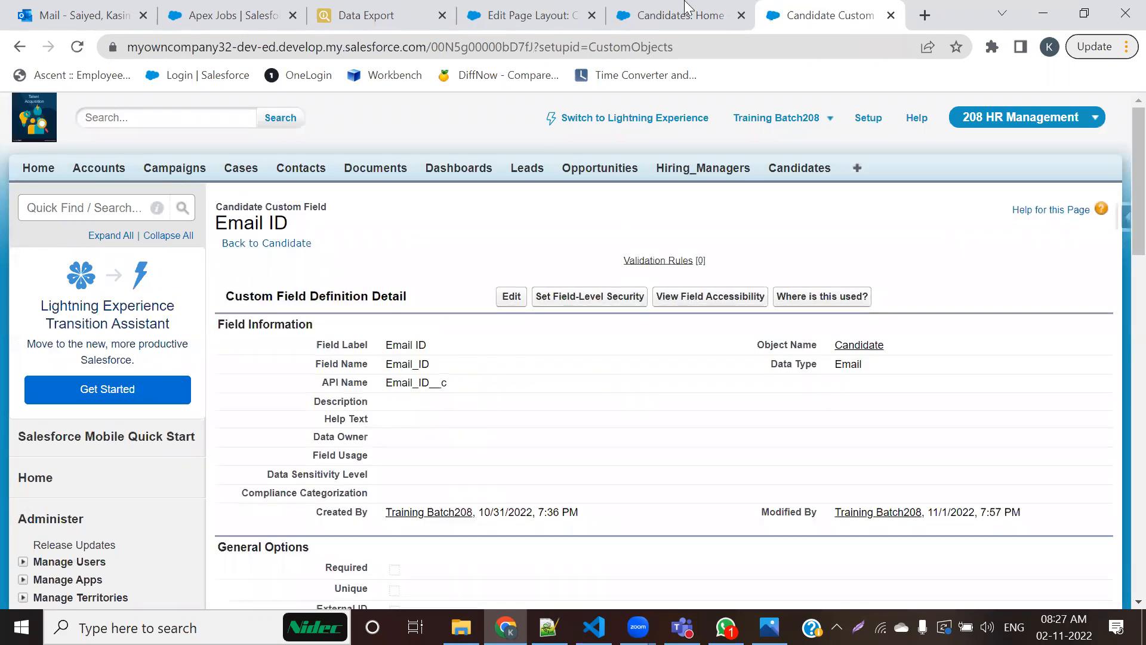
Step: Start a new candidate record, check Email ID's required marker on the form, and close the page layout editor
left_click(695, 9)
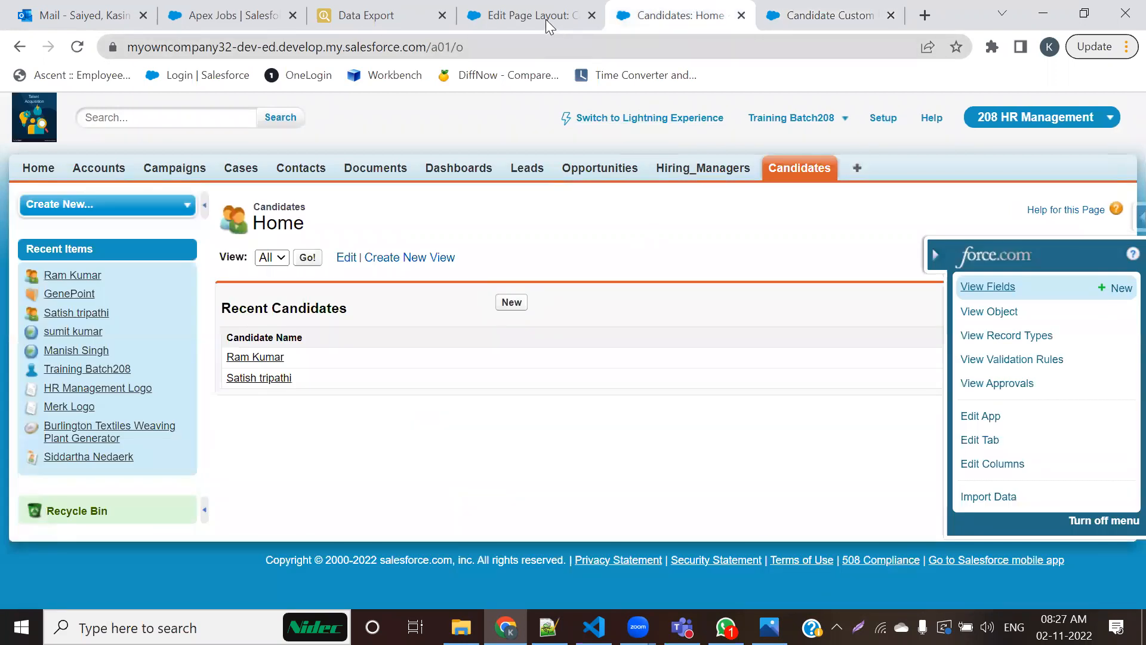
left_click(800, 15)
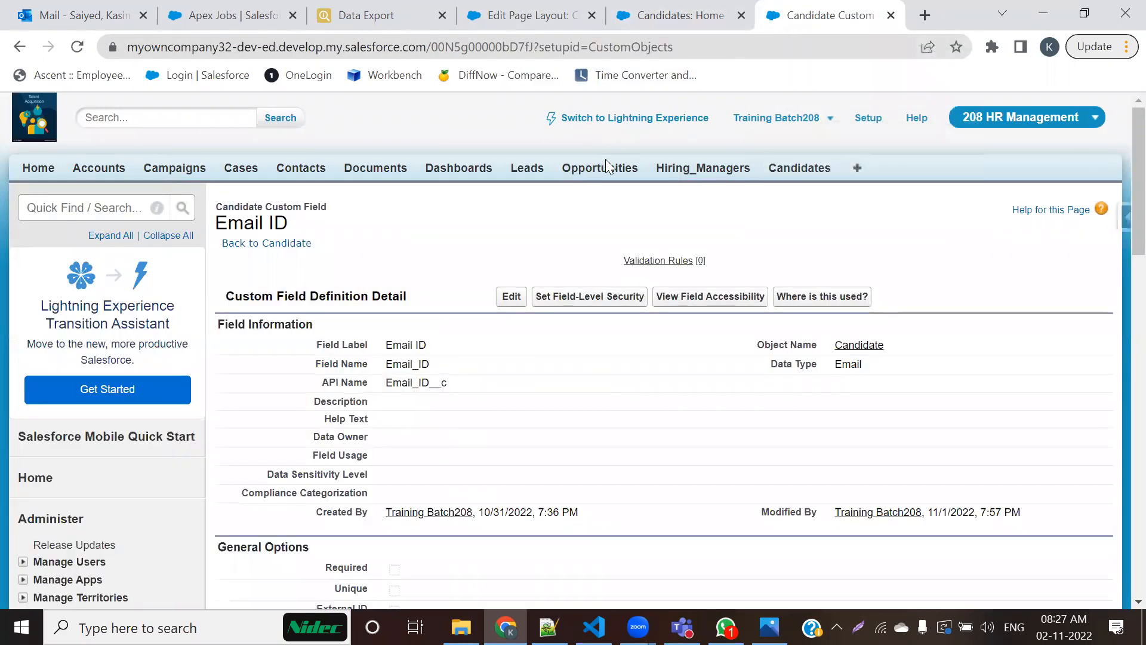
left_click(680, 15)
left_click(512, 303)
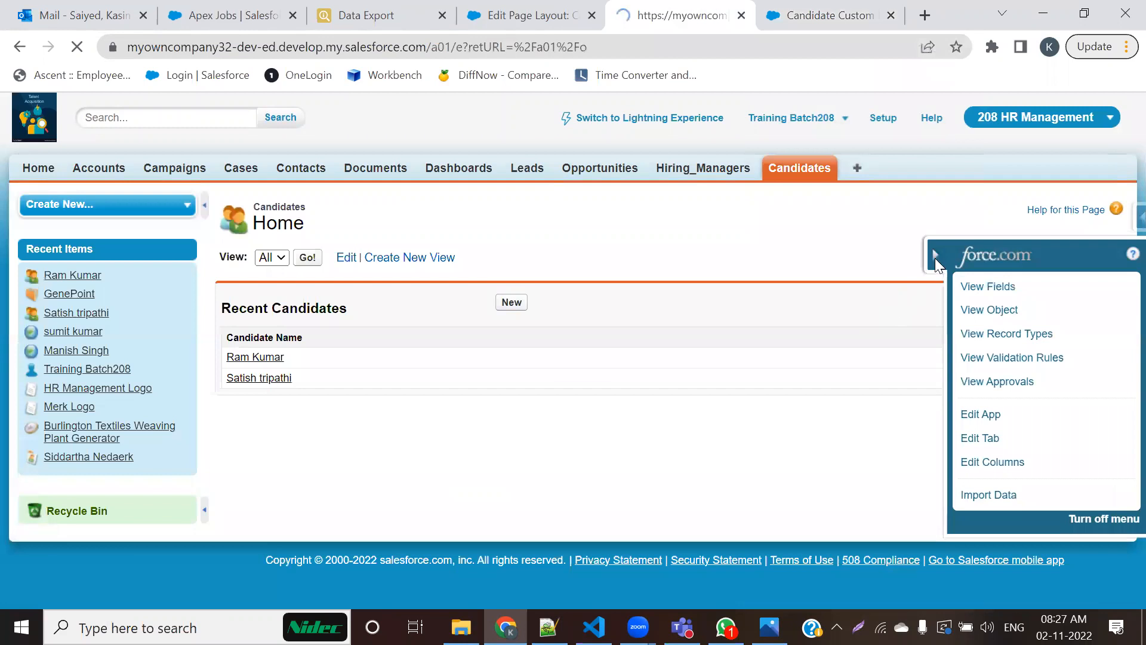
left_click_drag(771, 415, 836, 414)
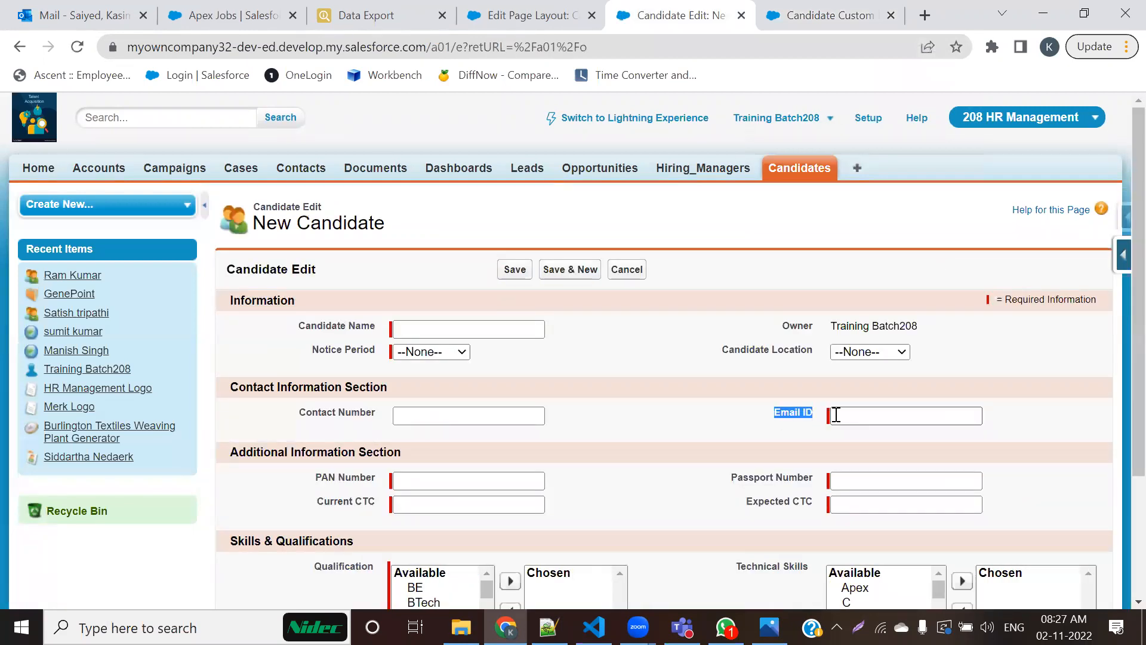
left_click(592, 16)
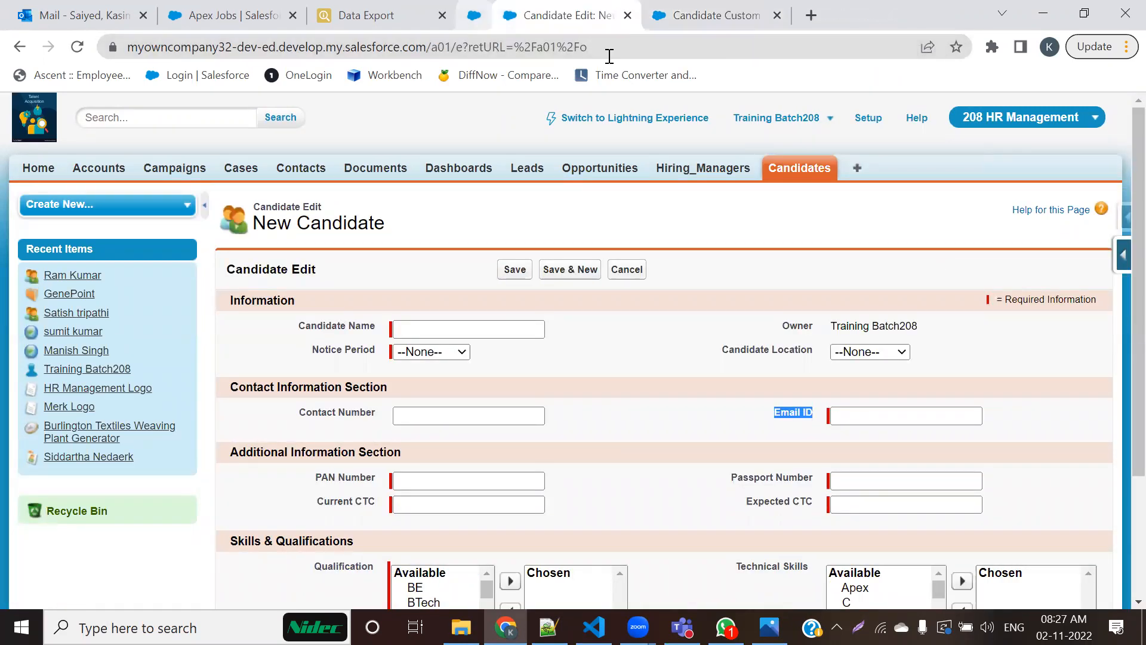
Step: Check the Required setting in the Email ID field definition and return to the new candidate form
left_click(737, 17)
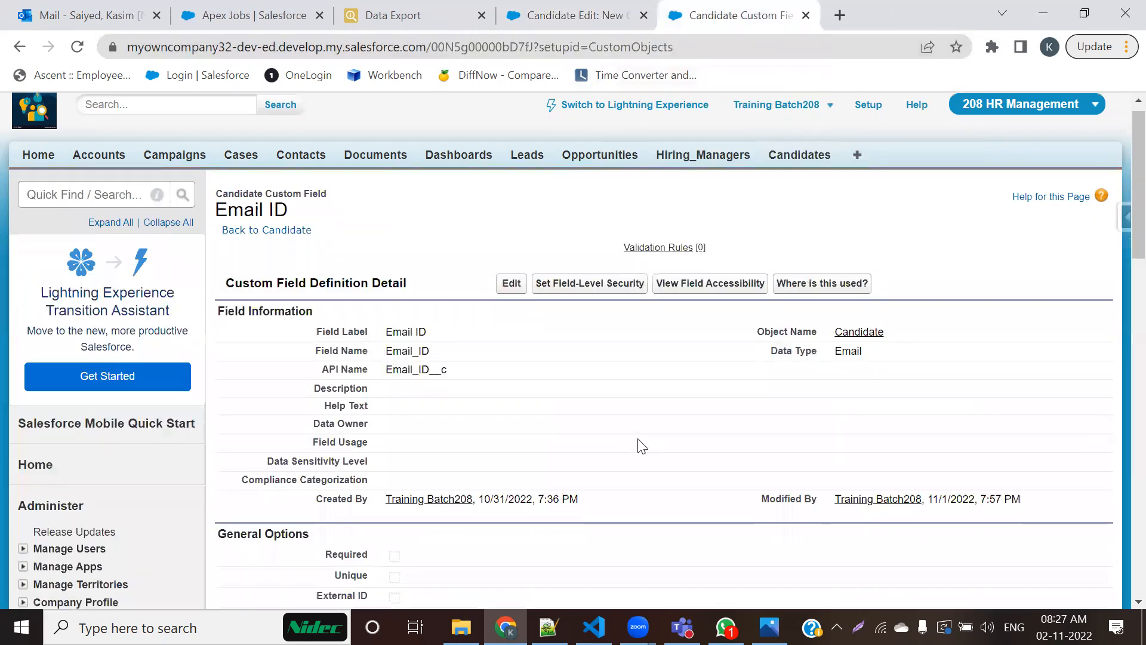
scroll(642, 446, "down", 5)
left_click_drag(312, 214, 463, 218)
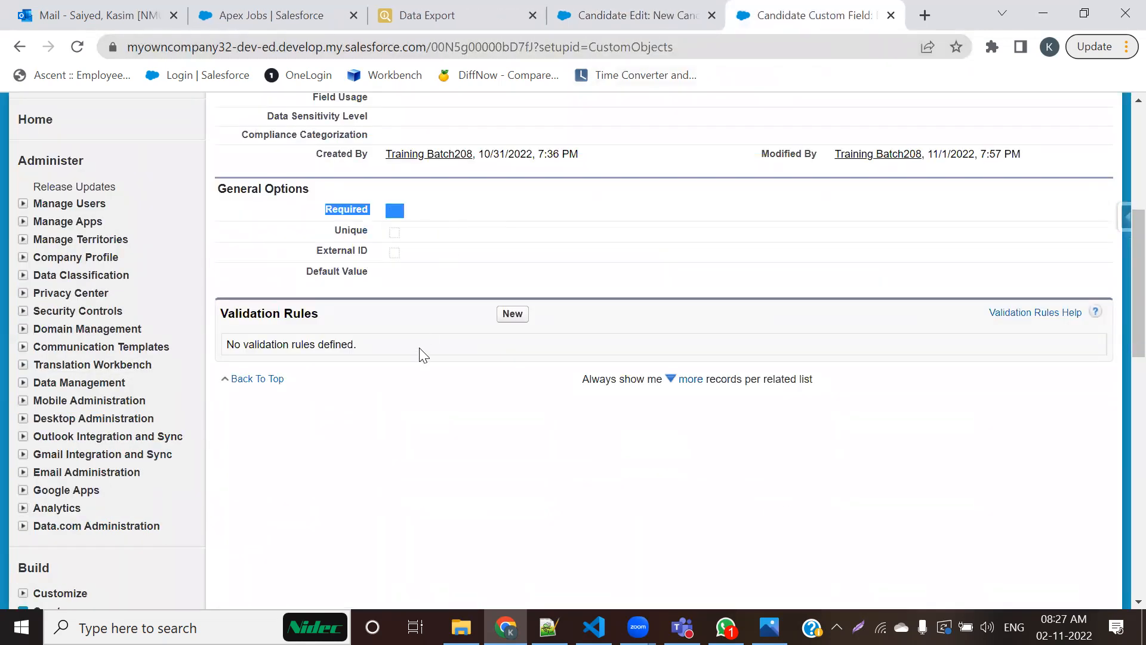
left_click(445, 391)
left_click(555, 18)
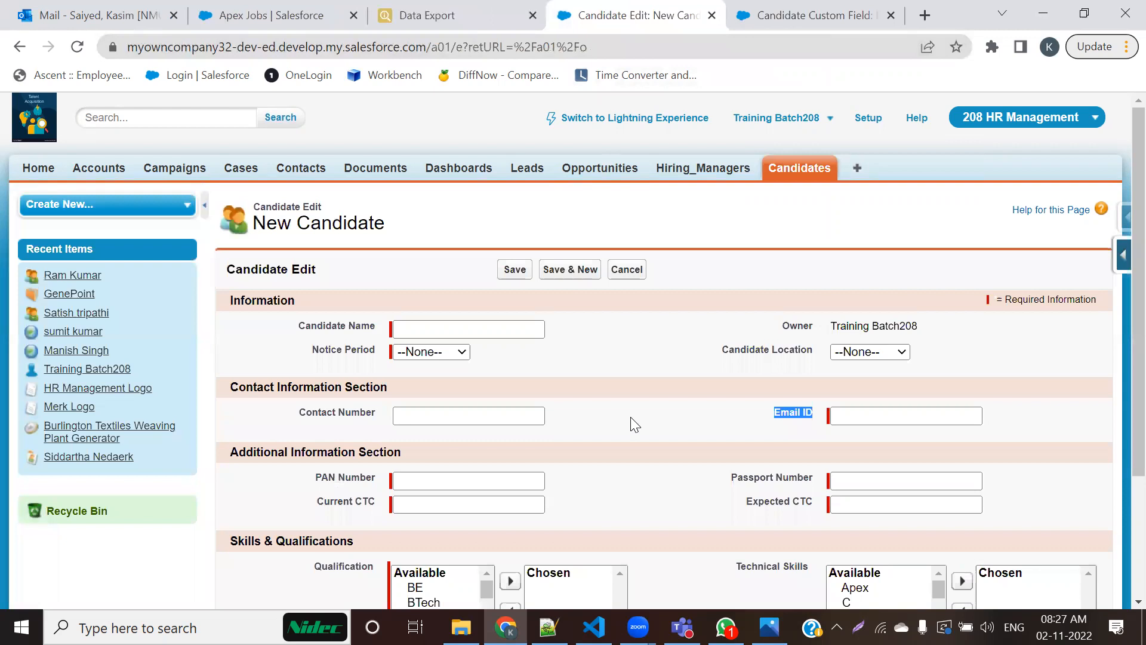
Step: Open the Candidate page layout for editing, turn off Required in the Email ID field's properties, and save the layout
left_click(1123, 263)
left_click(973, 439)
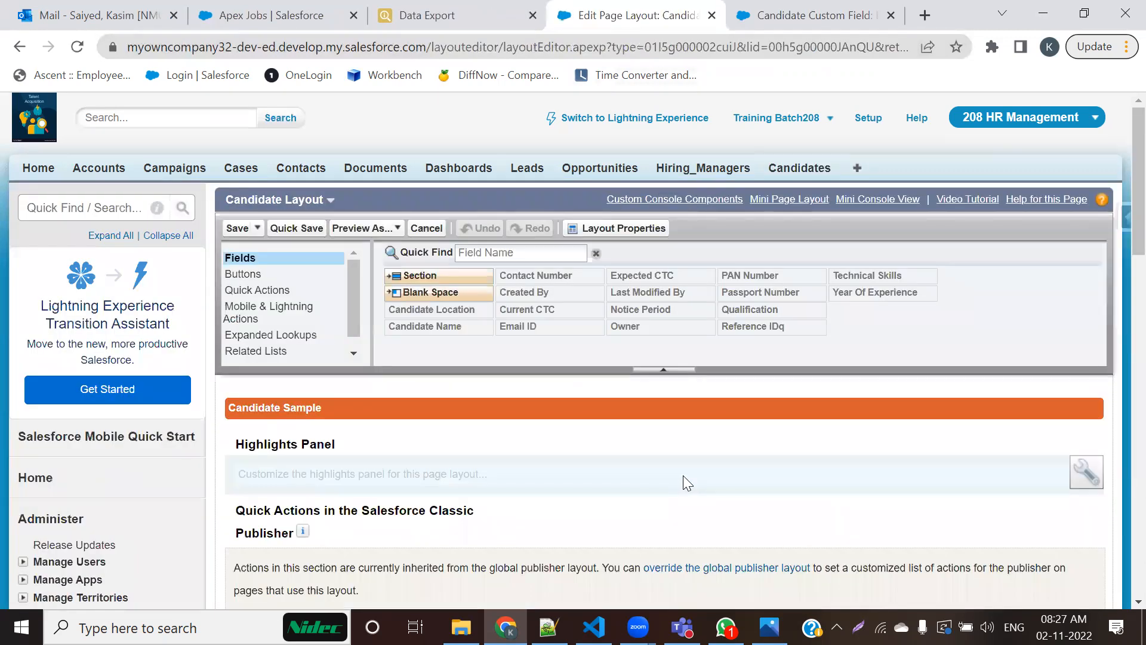
scroll(683, 475, "down", 10)
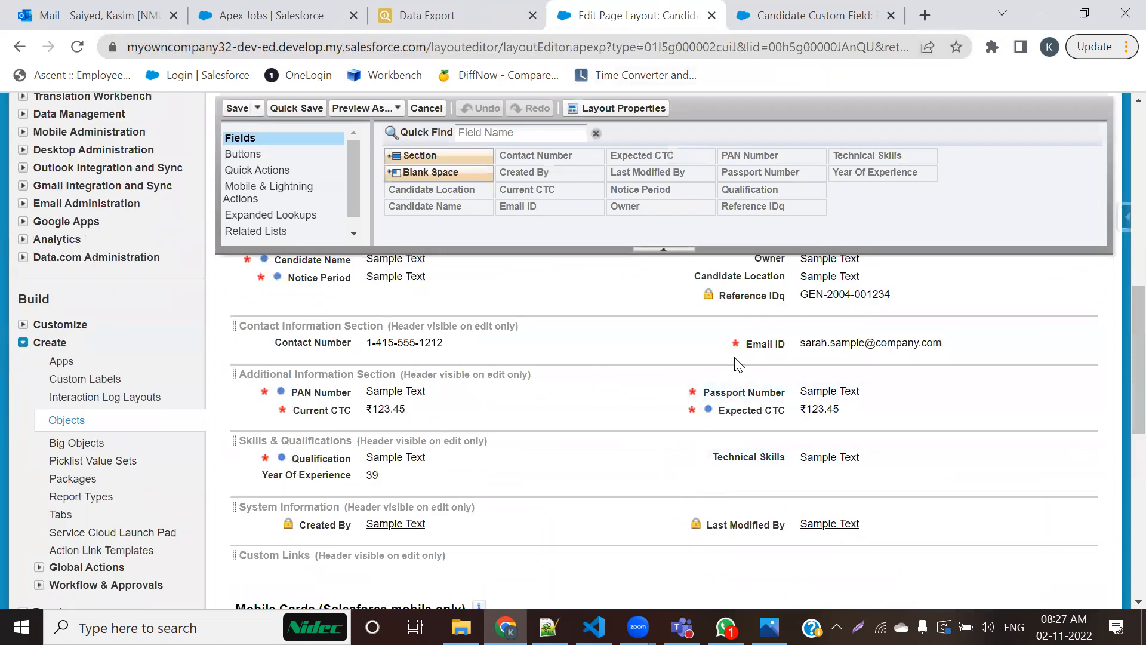
double_click(764, 342)
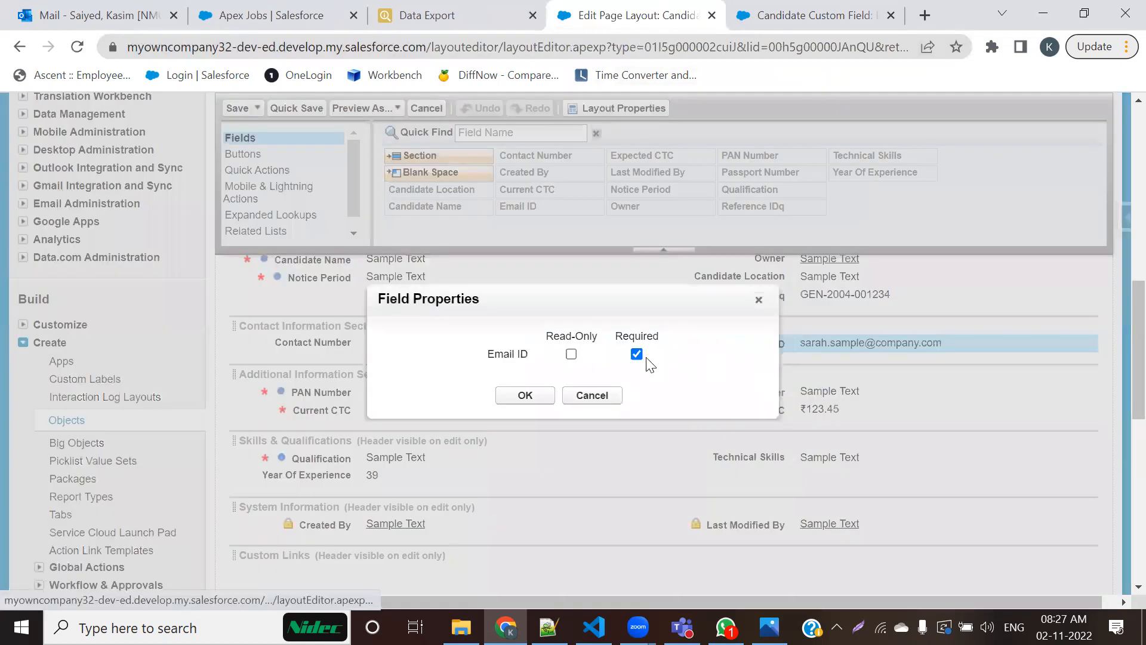
left_click(637, 354)
left_click(525, 394)
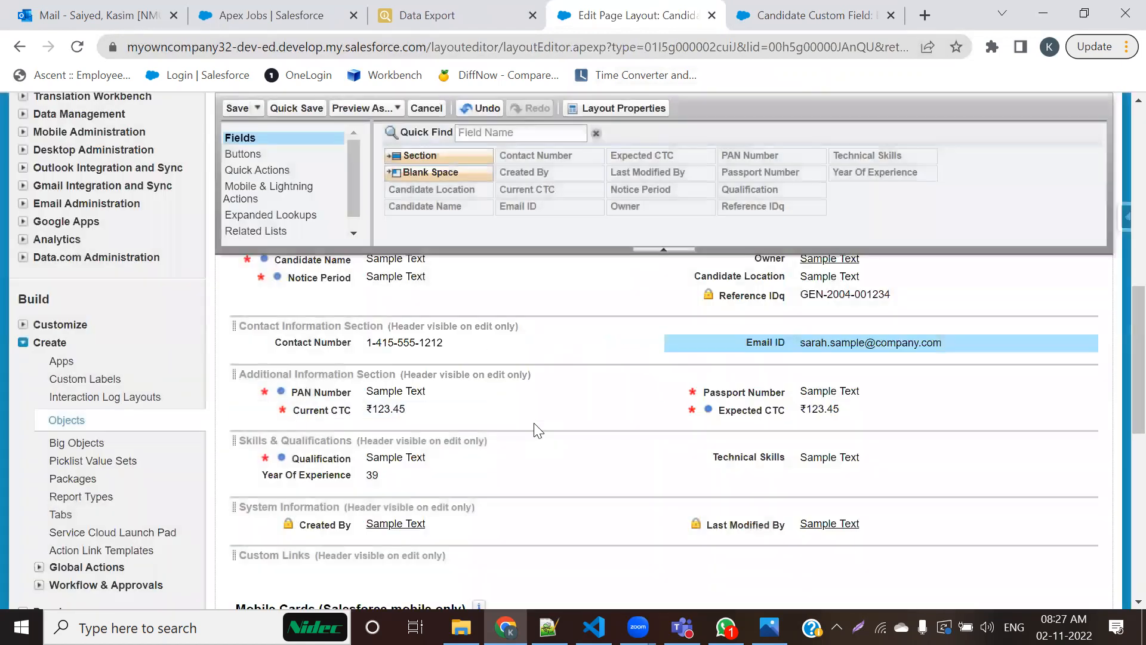
left_click(232, 110)
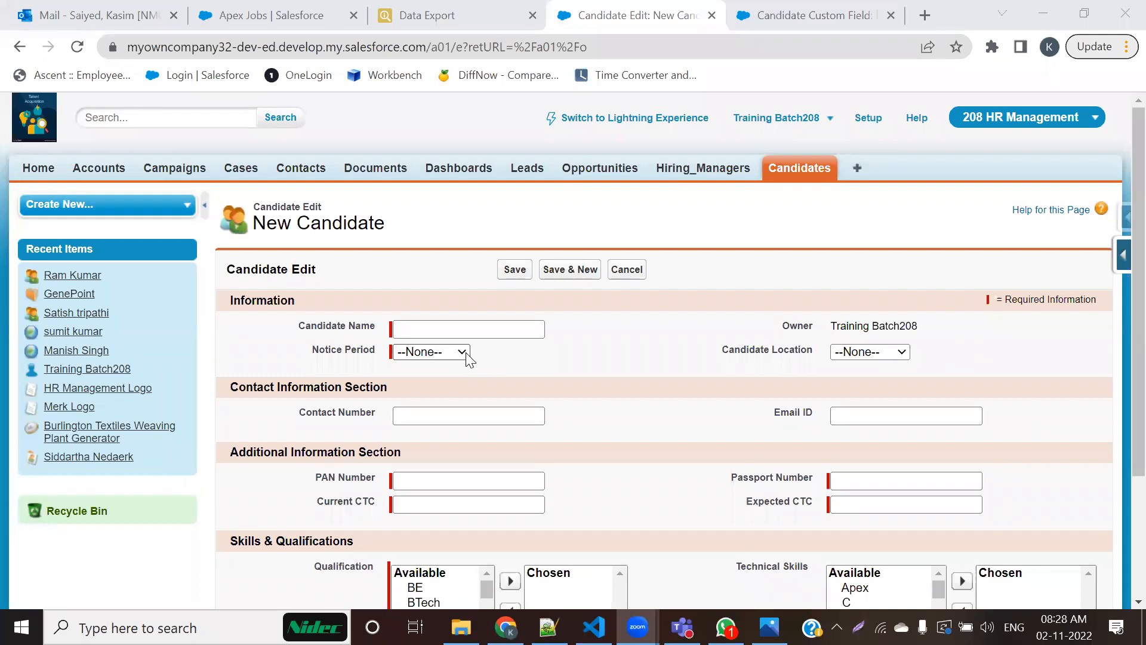
left_click(431, 337)
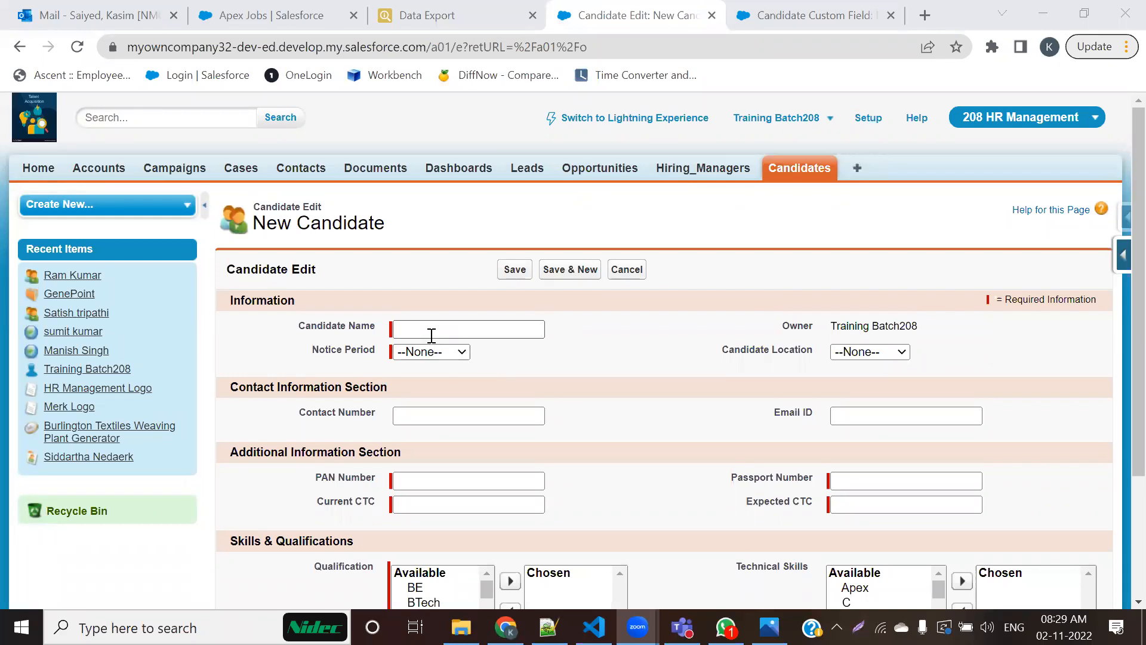